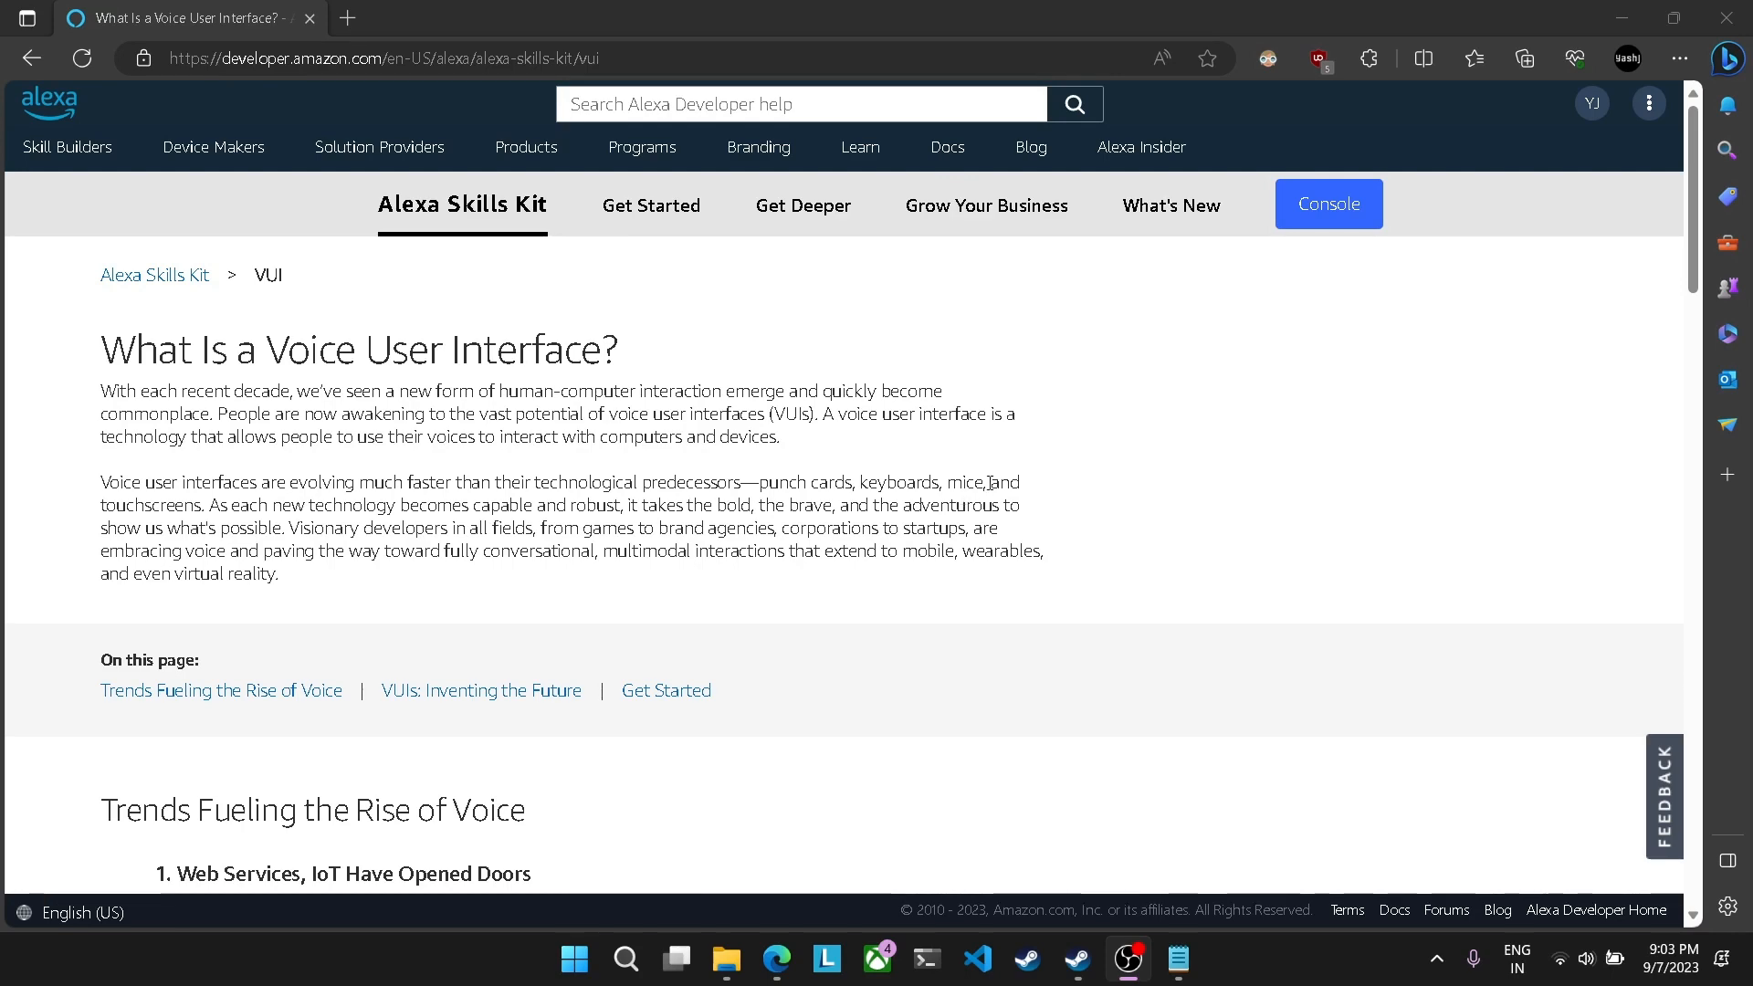
# Step: Start a new skill in the developer console, name it ObjectFinder and continue with the English (US) locale
pyautogui.click(1332, 207)
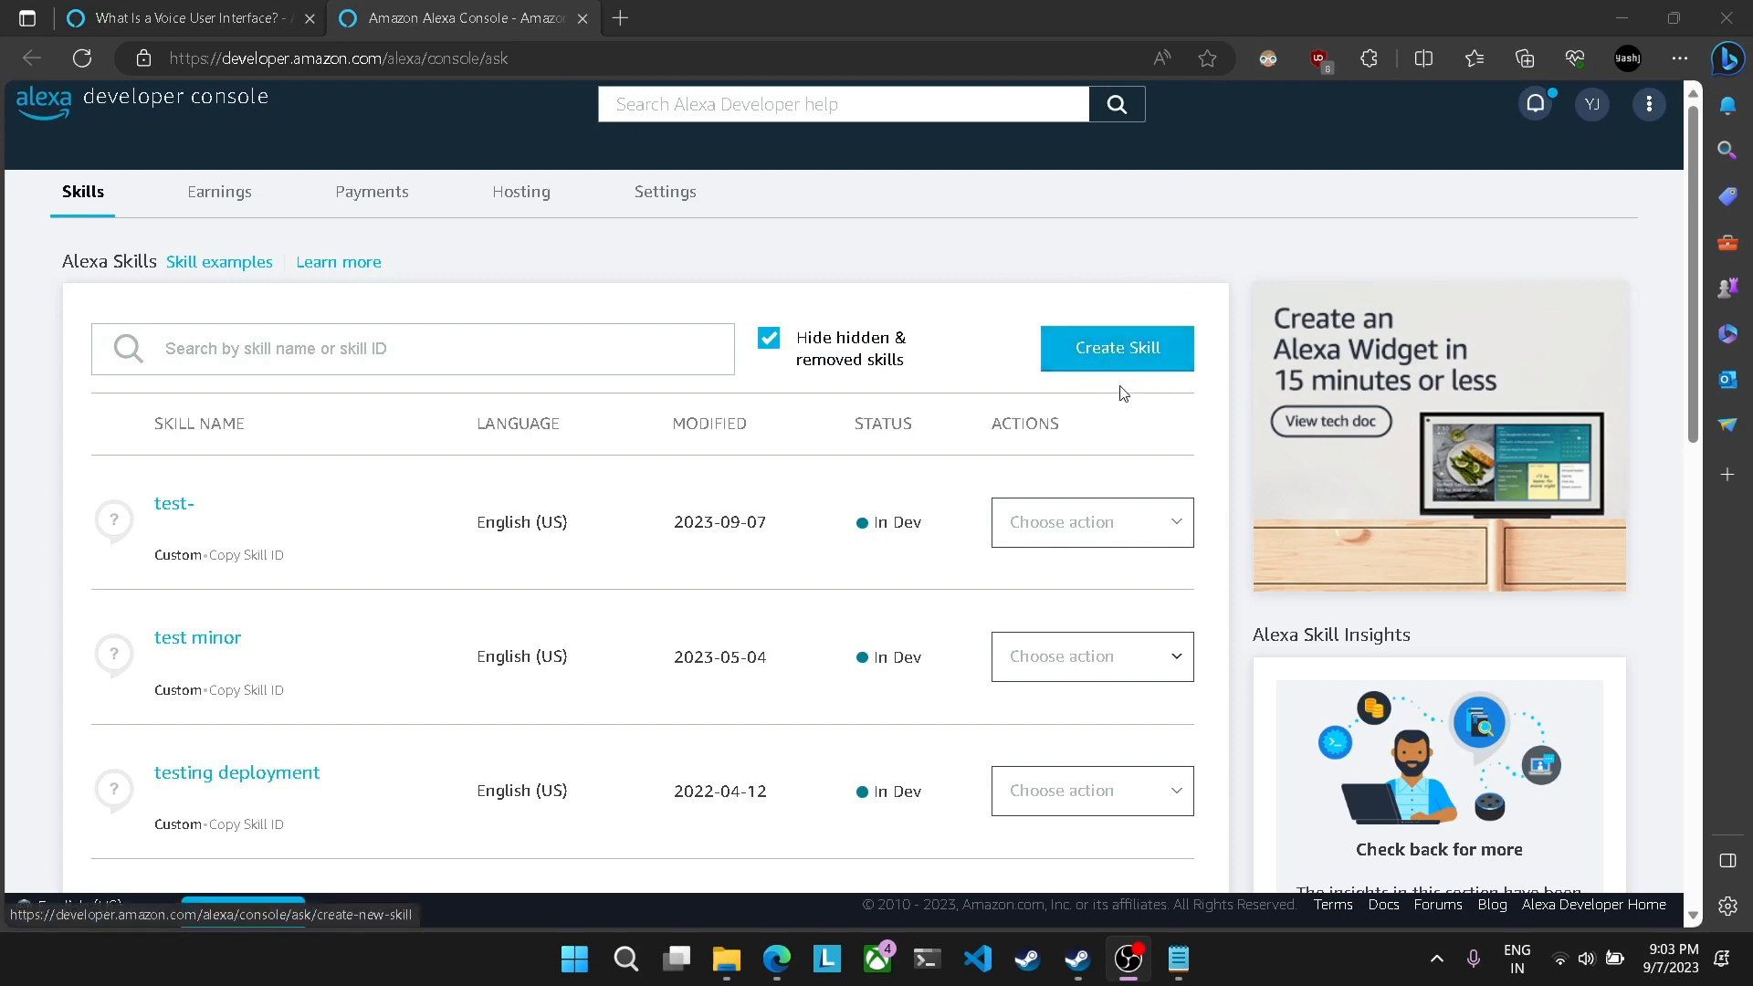
pyautogui.click(1130, 348)
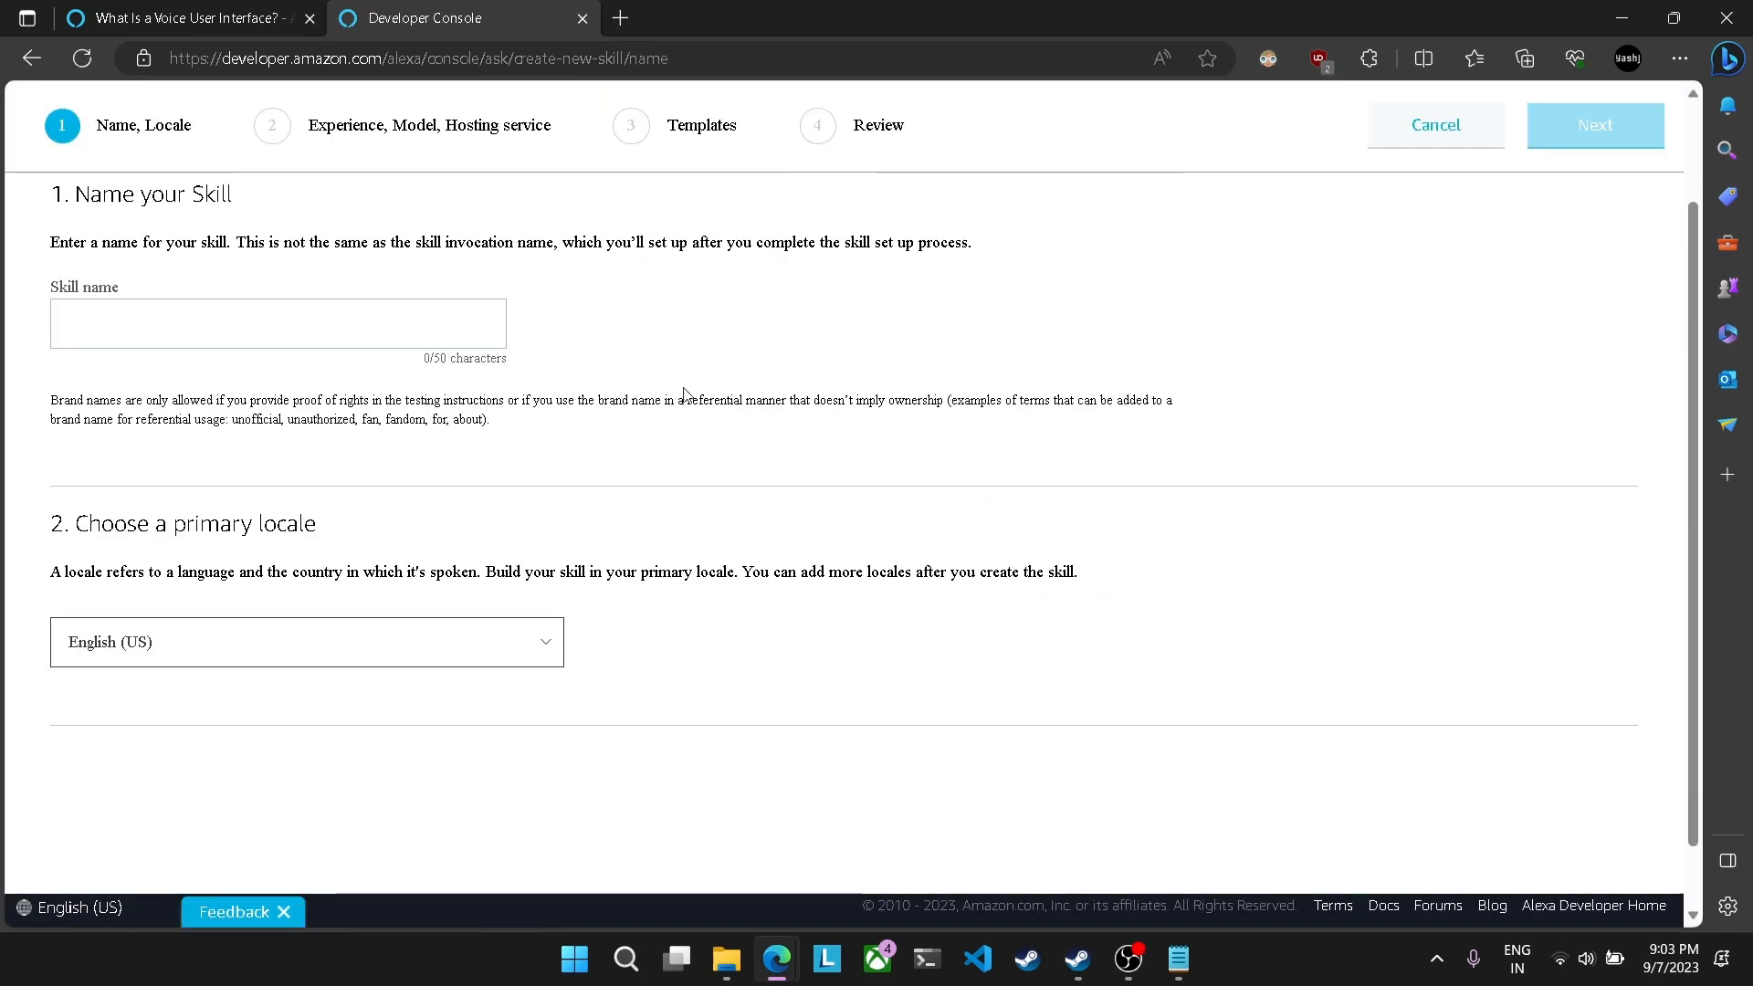
pyautogui.click(369, 331)
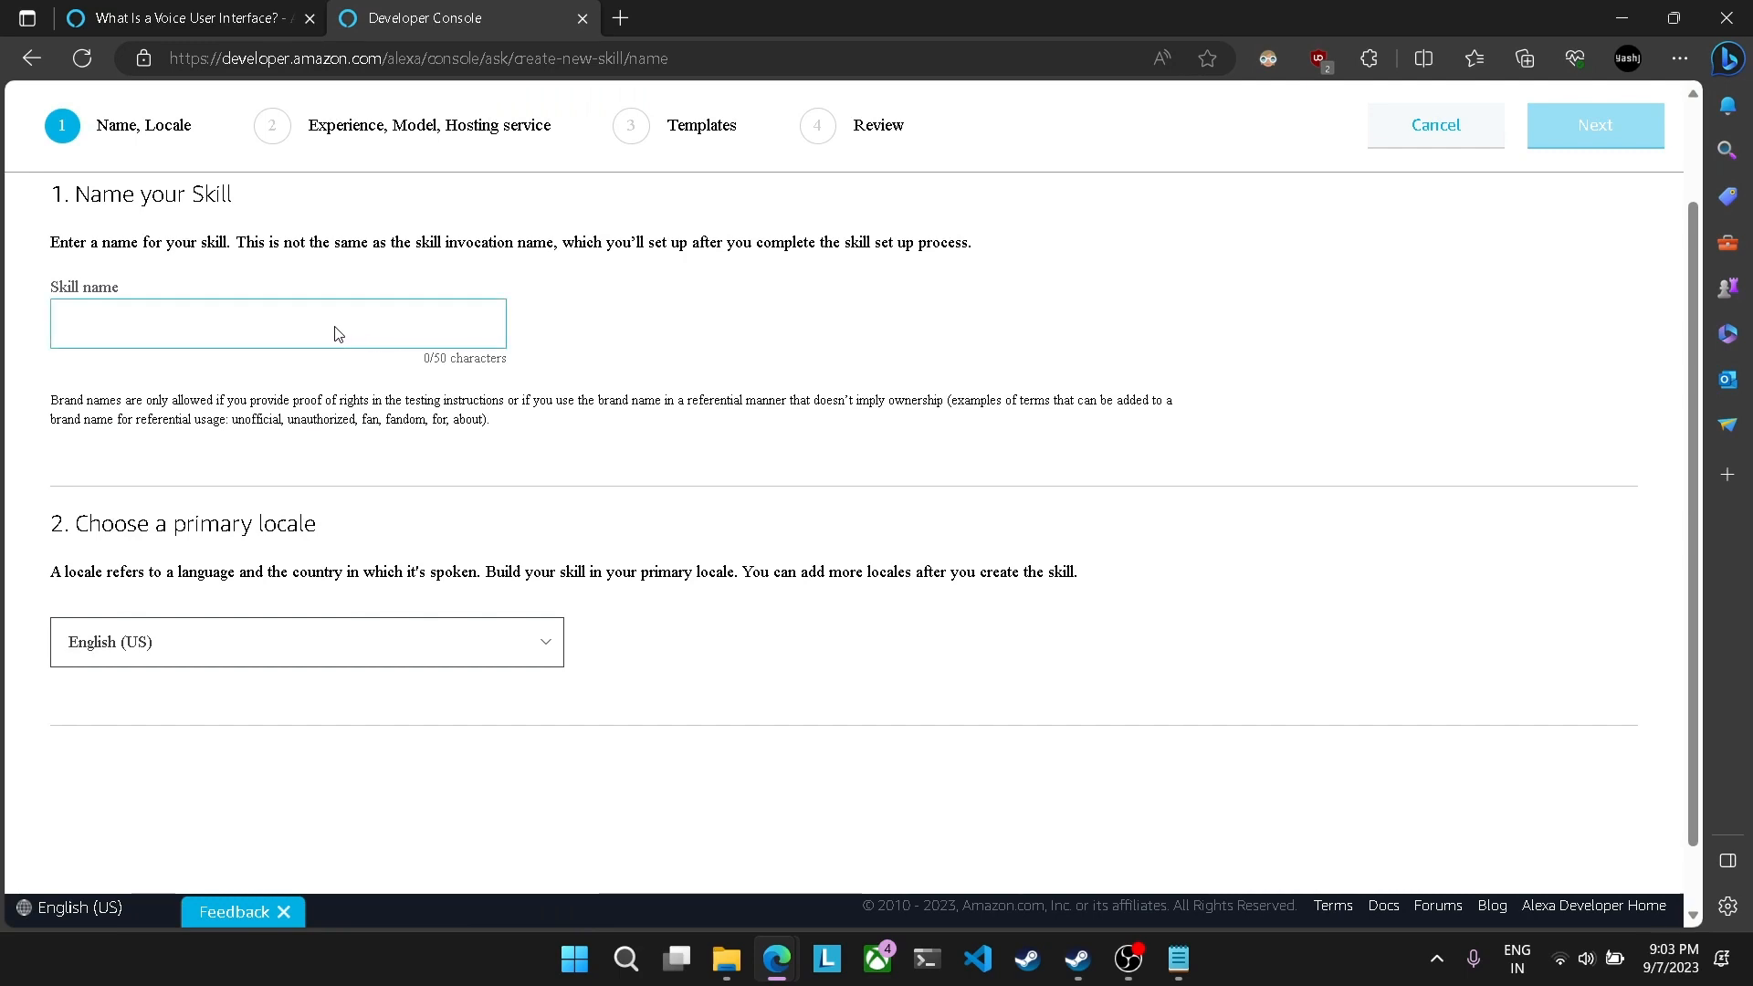
pyautogui.write('pow')
pyautogui.press('BackSpace')
pyautogui.press('BackSpace')
pyautogui.press('BackSpace')
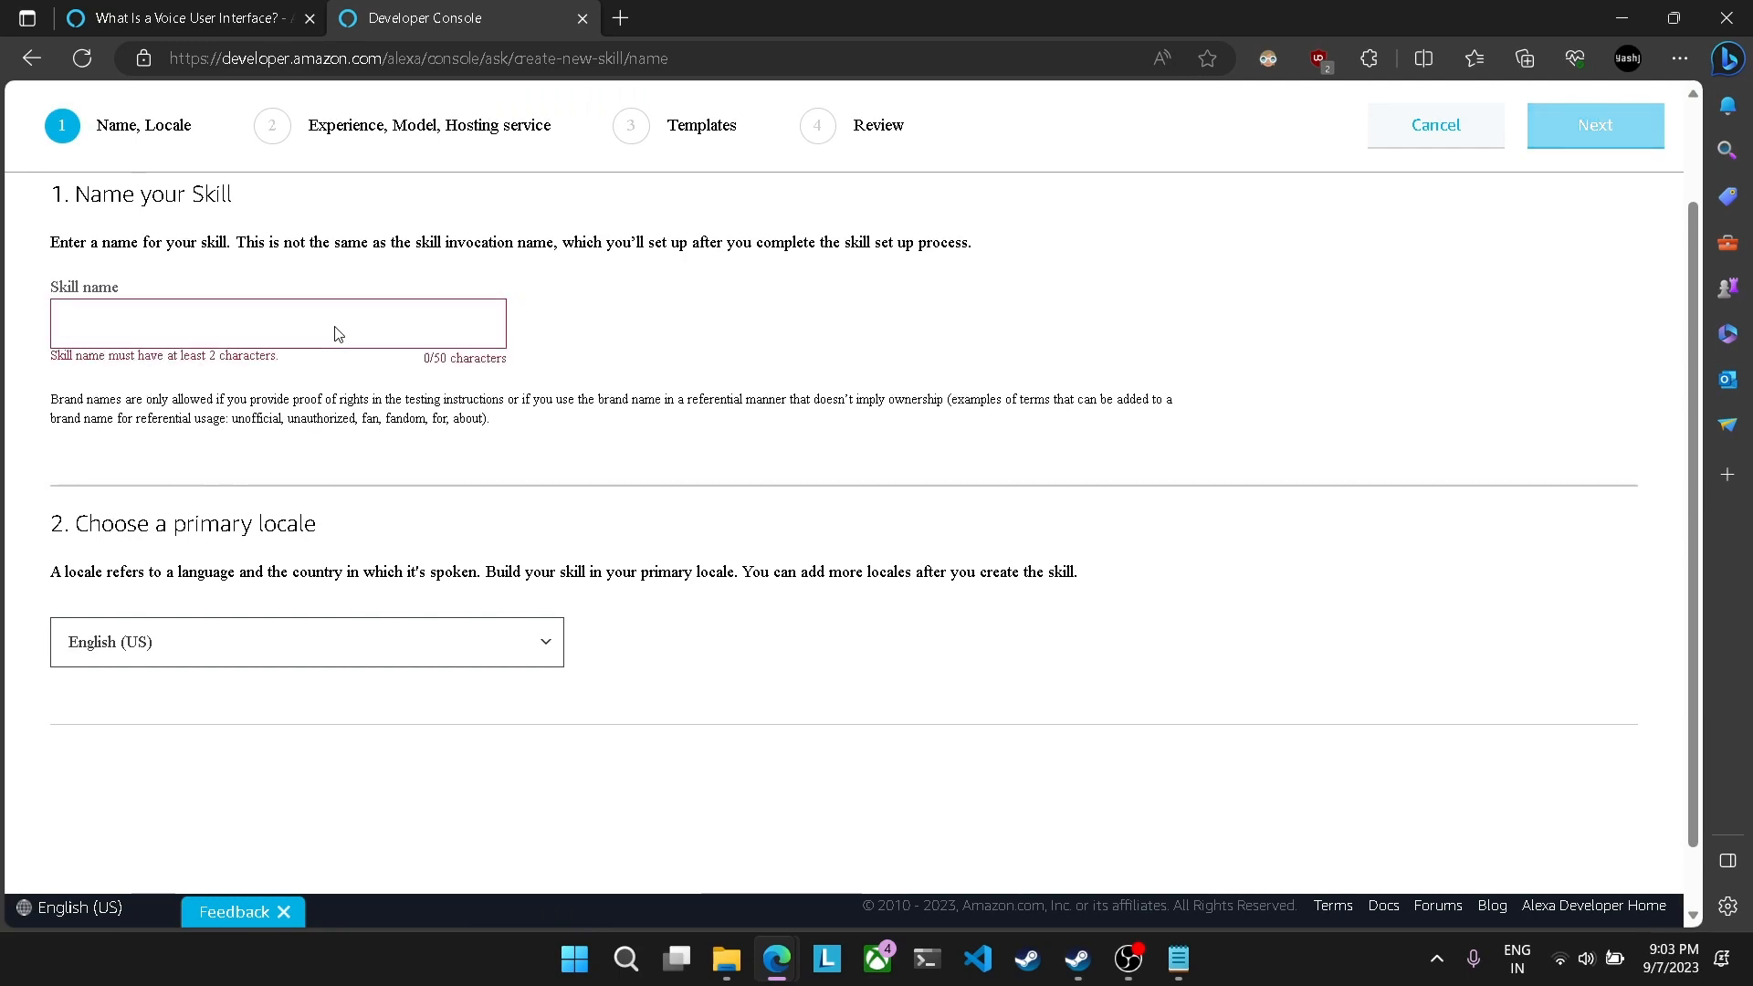
pyautogui.write('ObjectFinder')
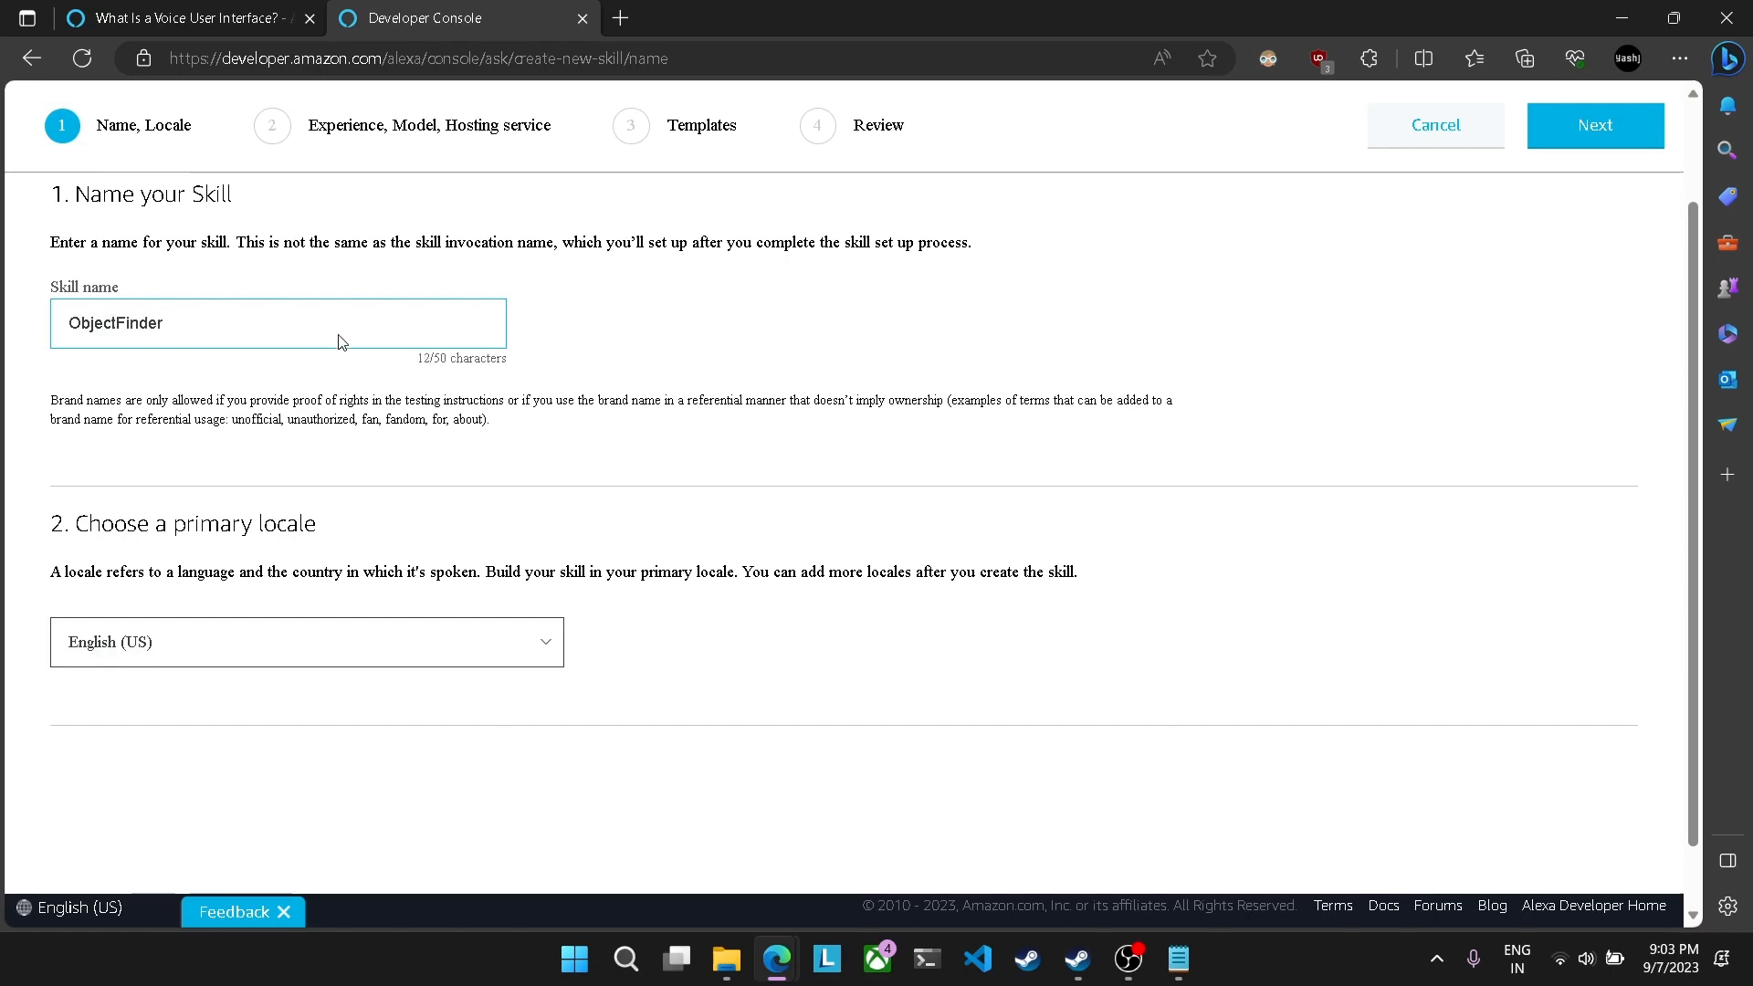
pyautogui.scroll(-1, 477, 567)
pyautogui.scroll(2, 478, 567)
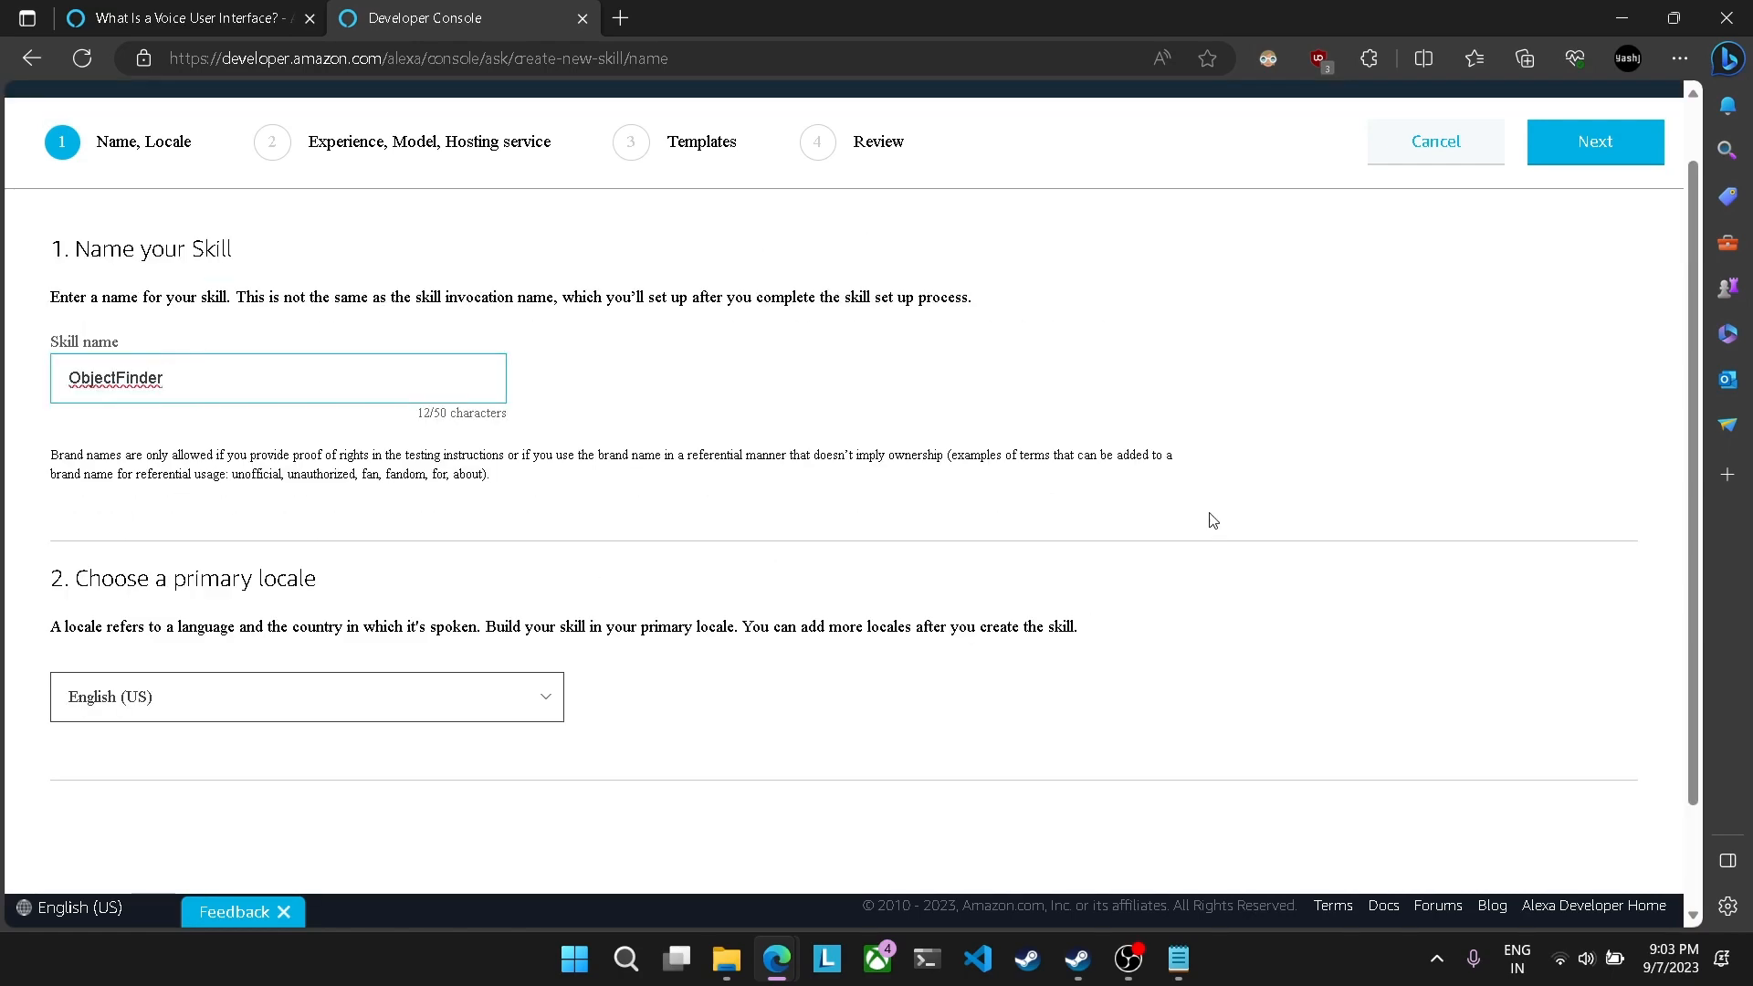
pyautogui.click(1552, 133)
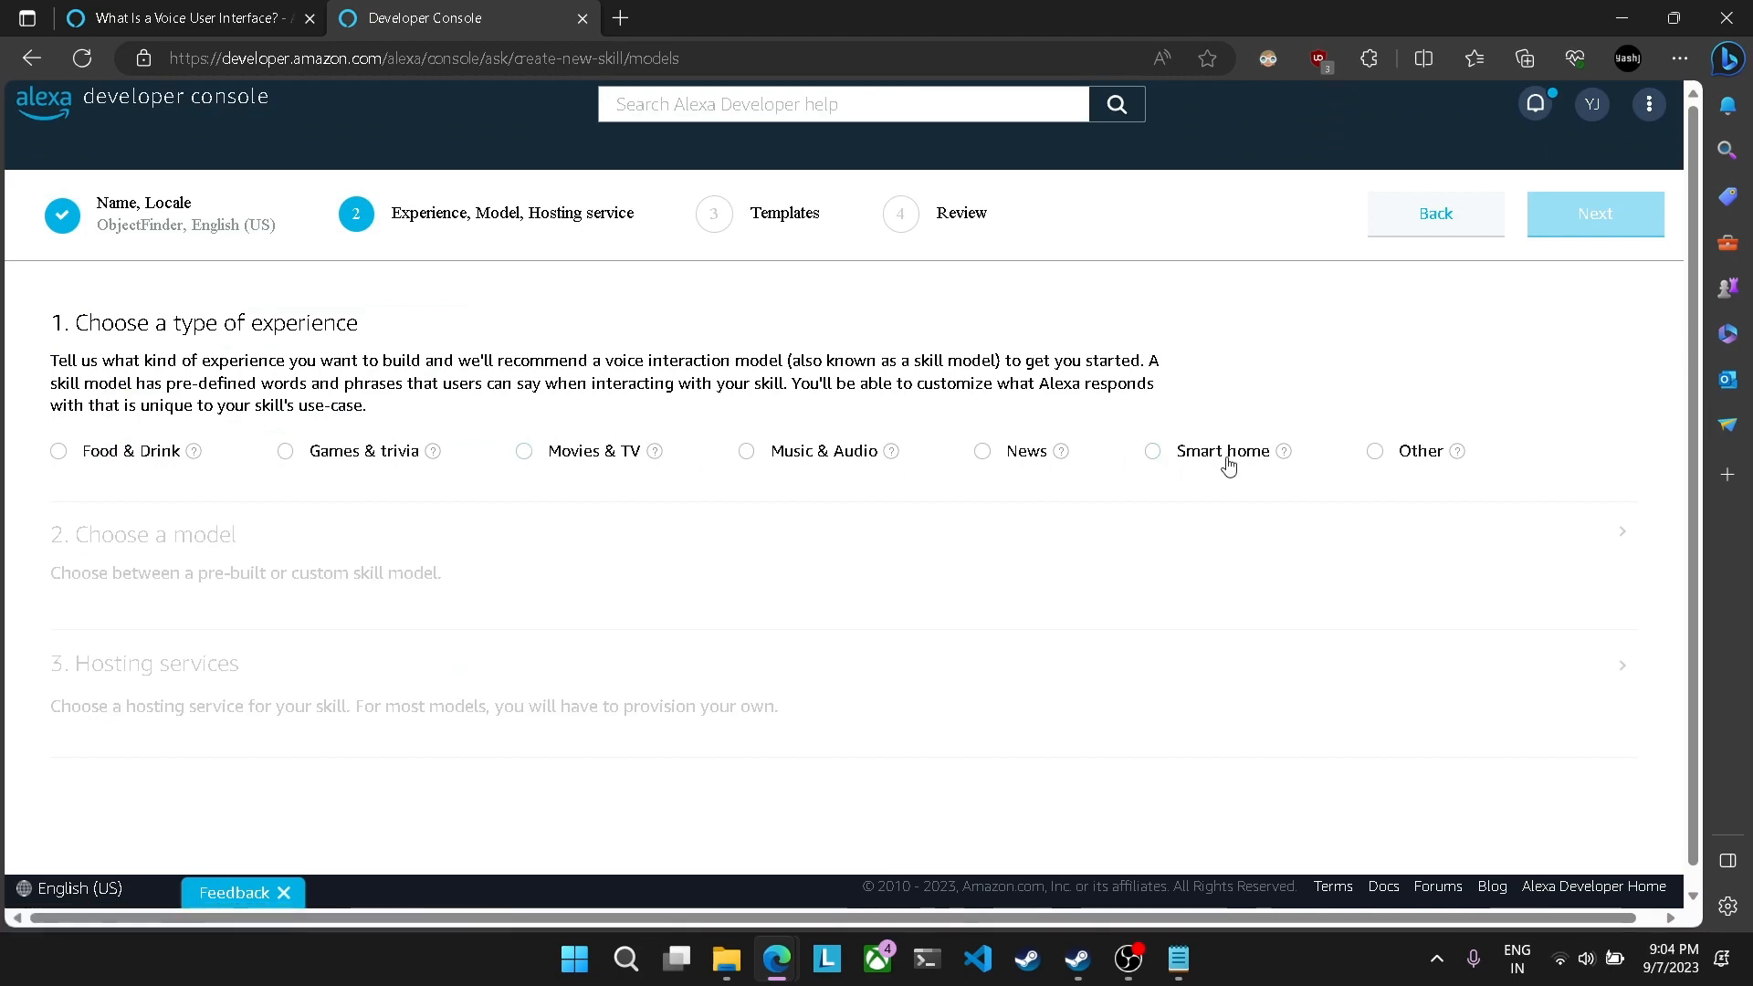
# Step: Set the experience type to Other and the hosting service to Provision your own, using the Custom model
pyautogui.click(1376, 451)
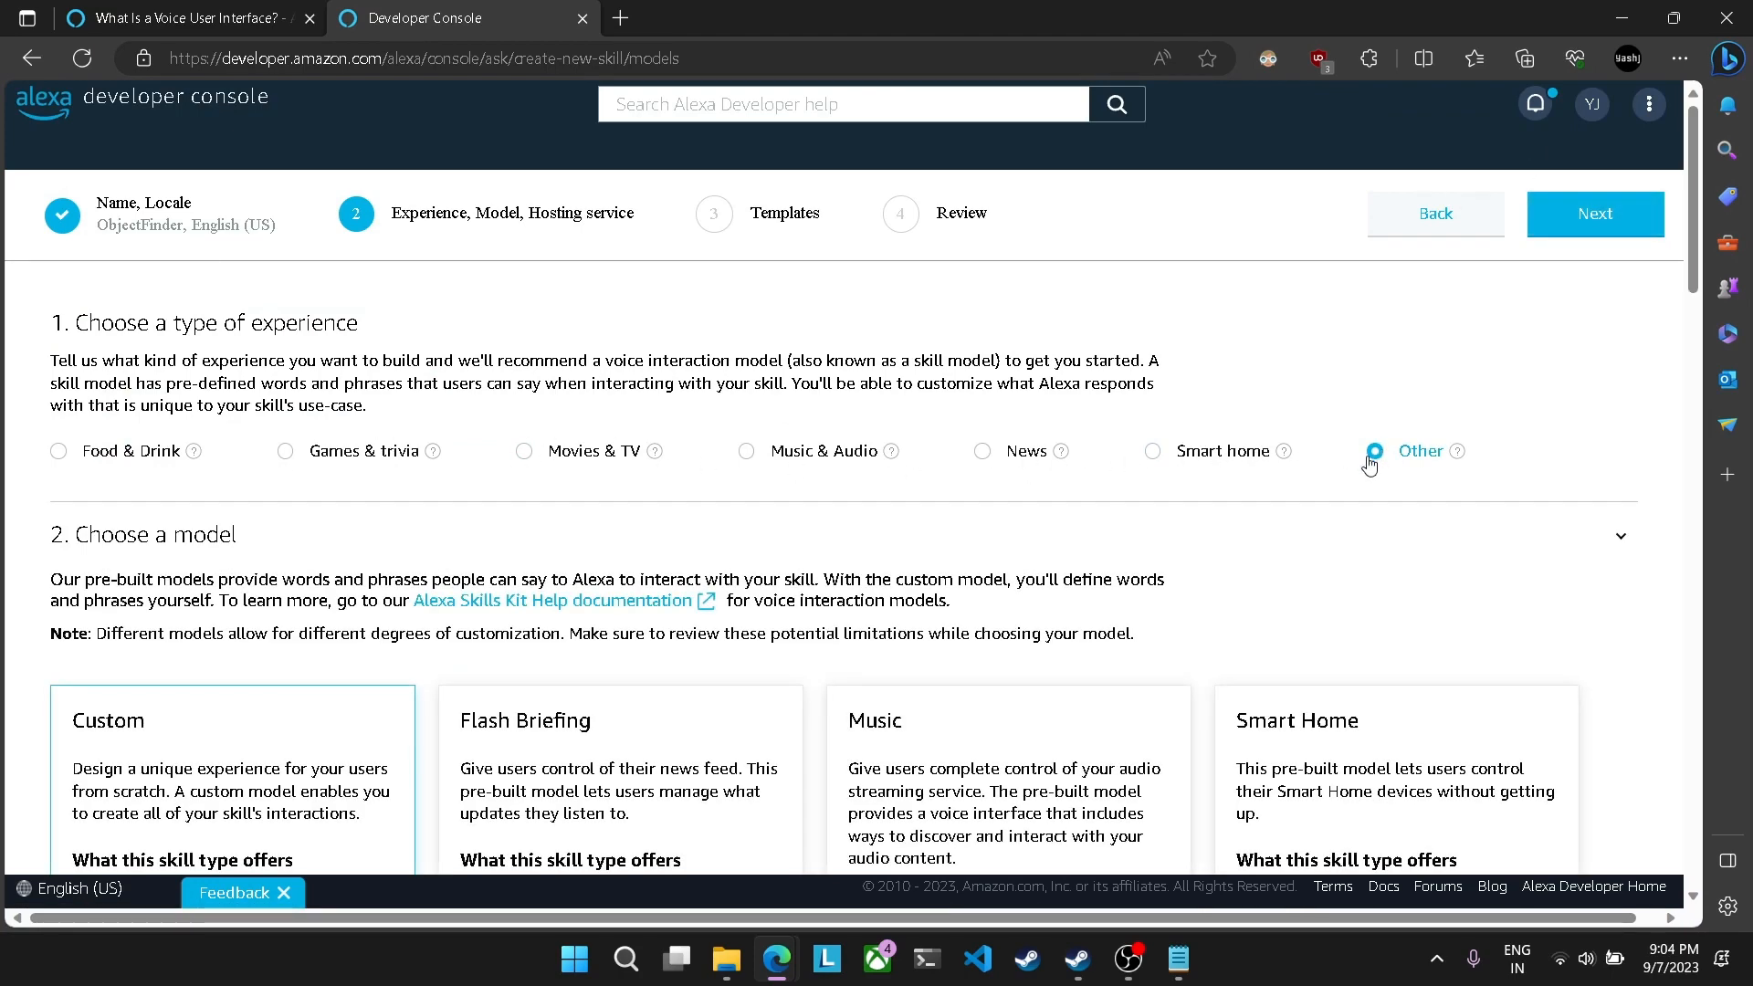
pyautogui.scroll(-4, 1026, 482)
pyautogui.scroll(4, 1026, 482)
pyautogui.scroll(-6, 1298, 471)
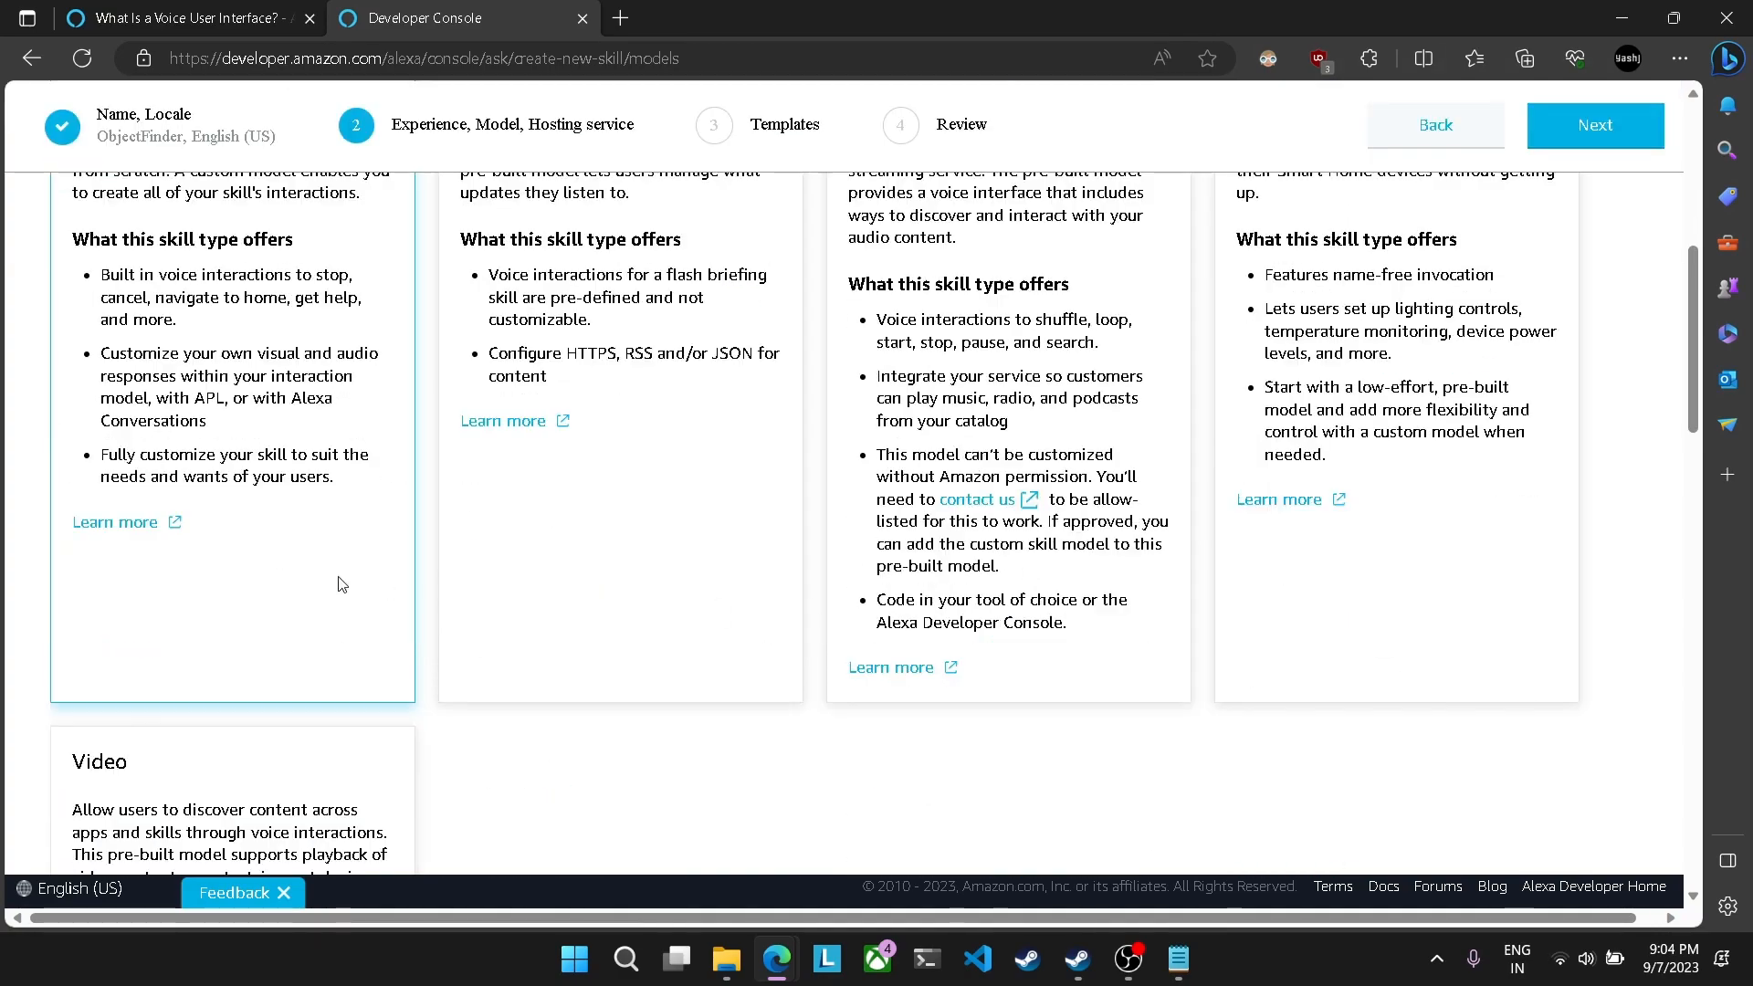
pyautogui.scroll(1, 344, 585)
pyautogui.scroll(-12, 268, 549)
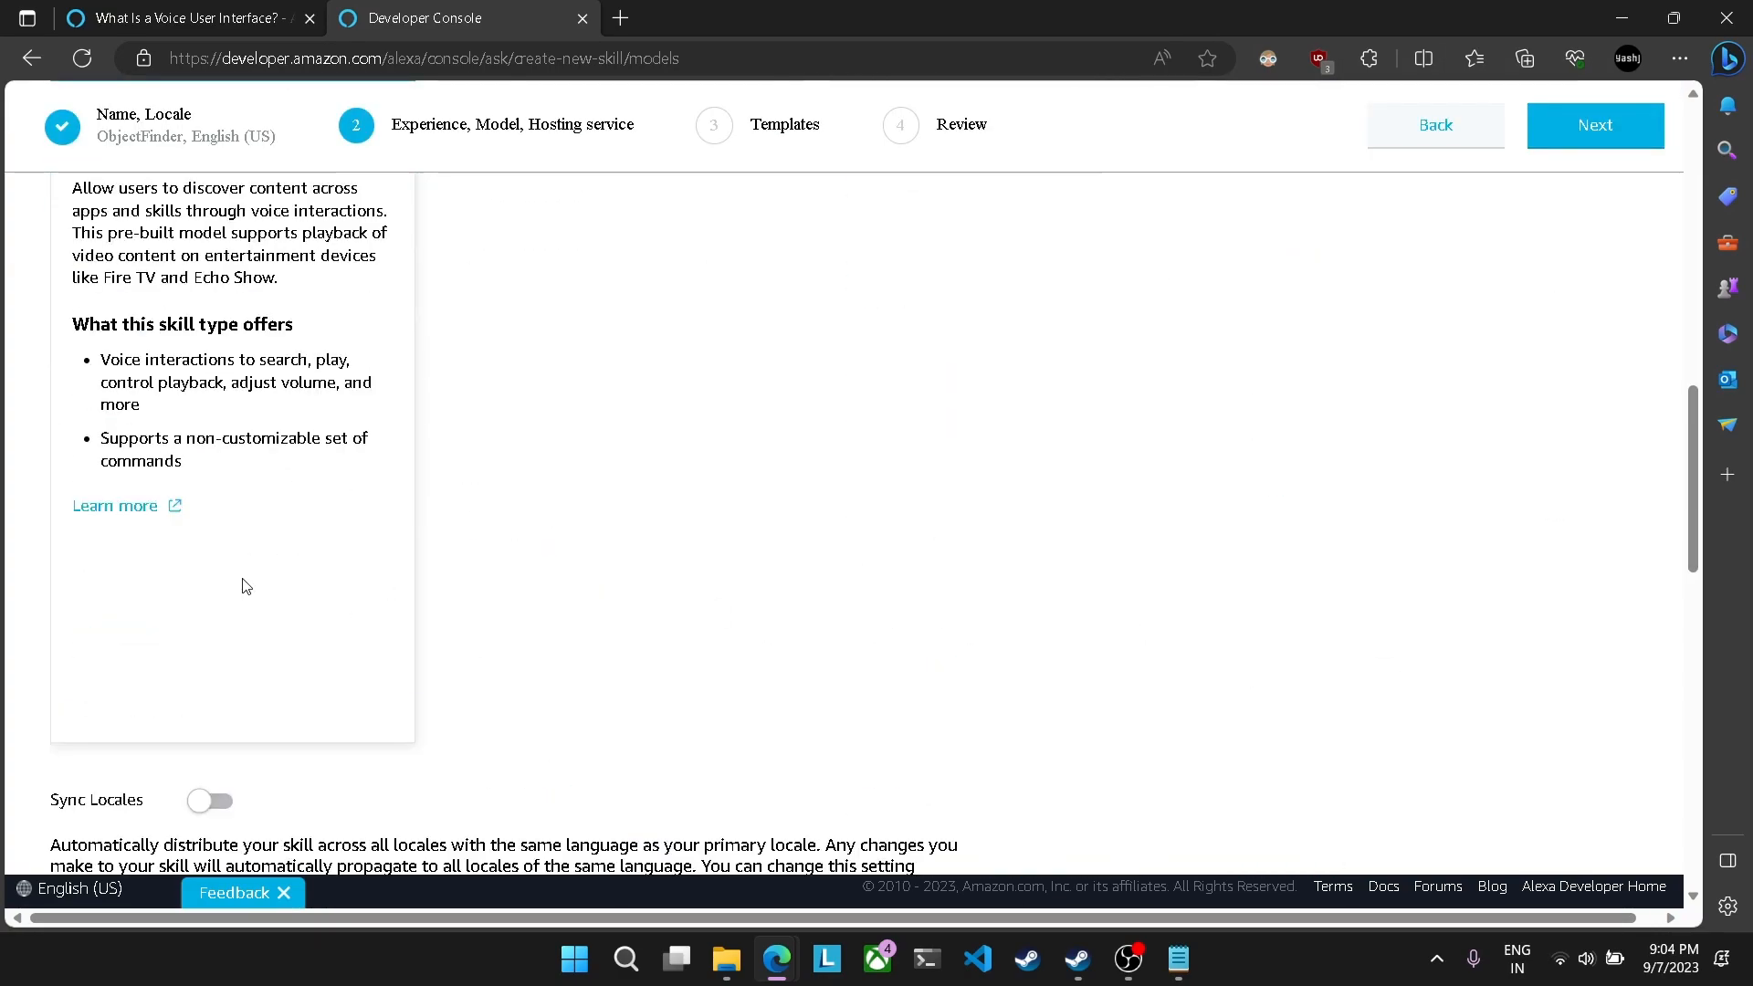
pyautogui.scroll(-4, 277, 623)
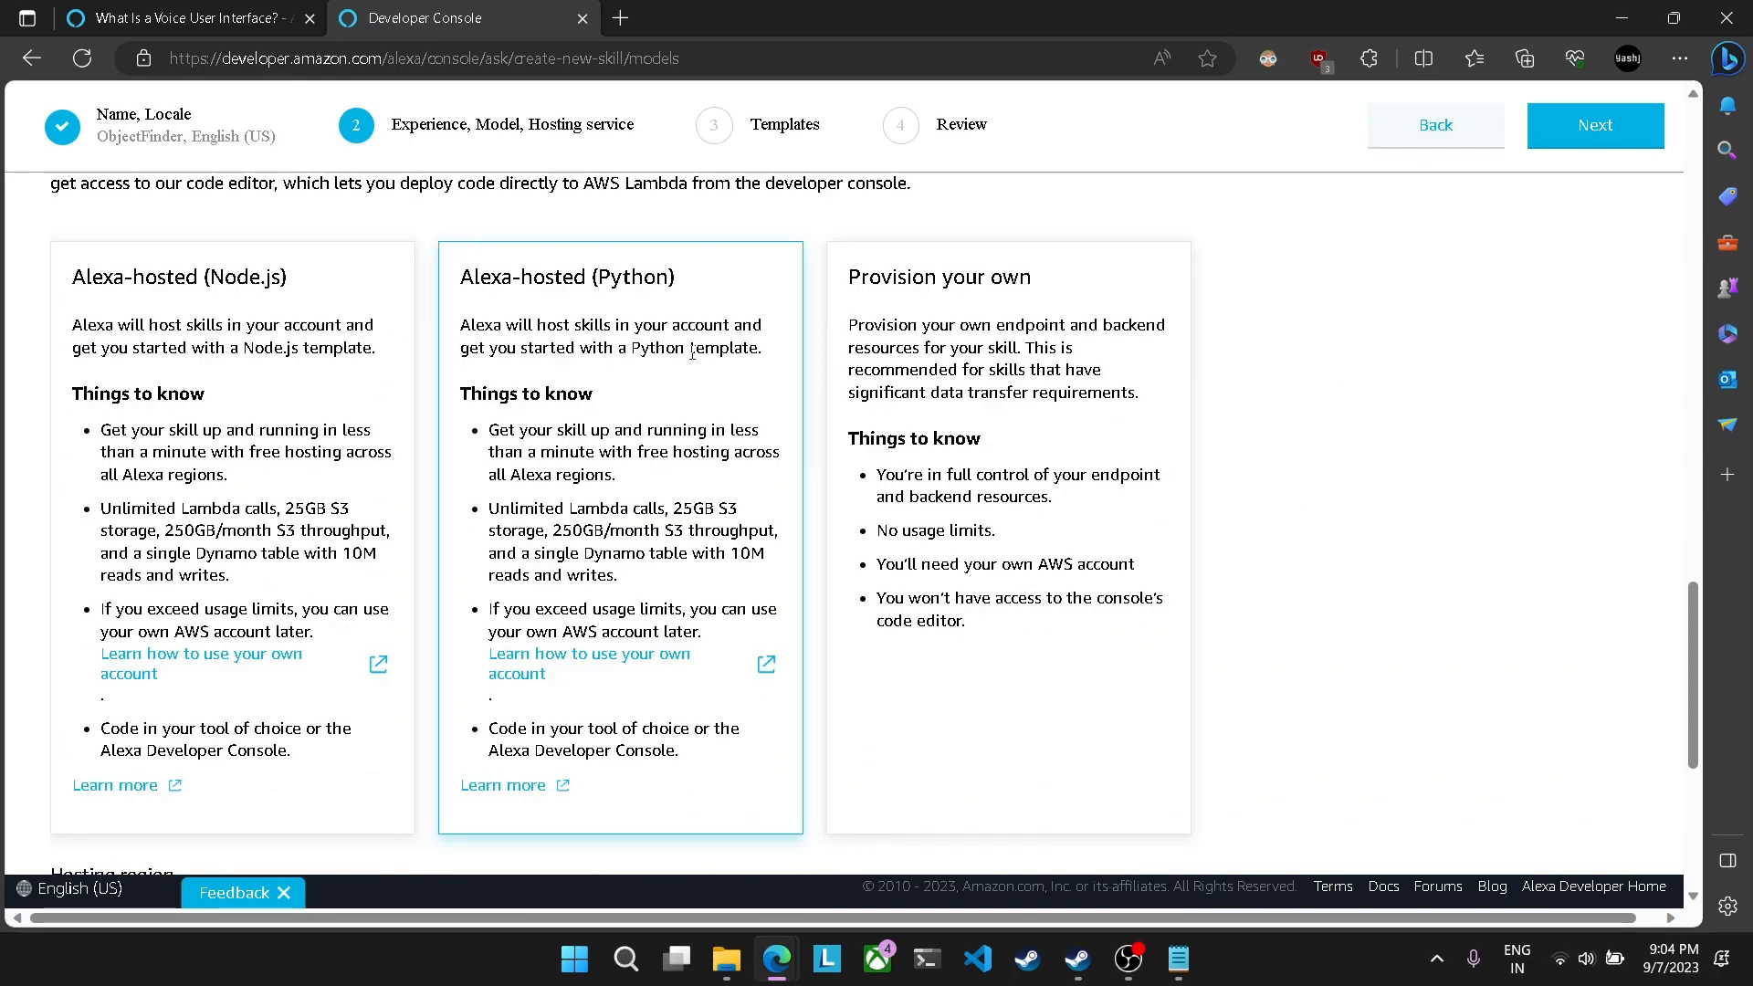
pyautogui.click(933, 349)
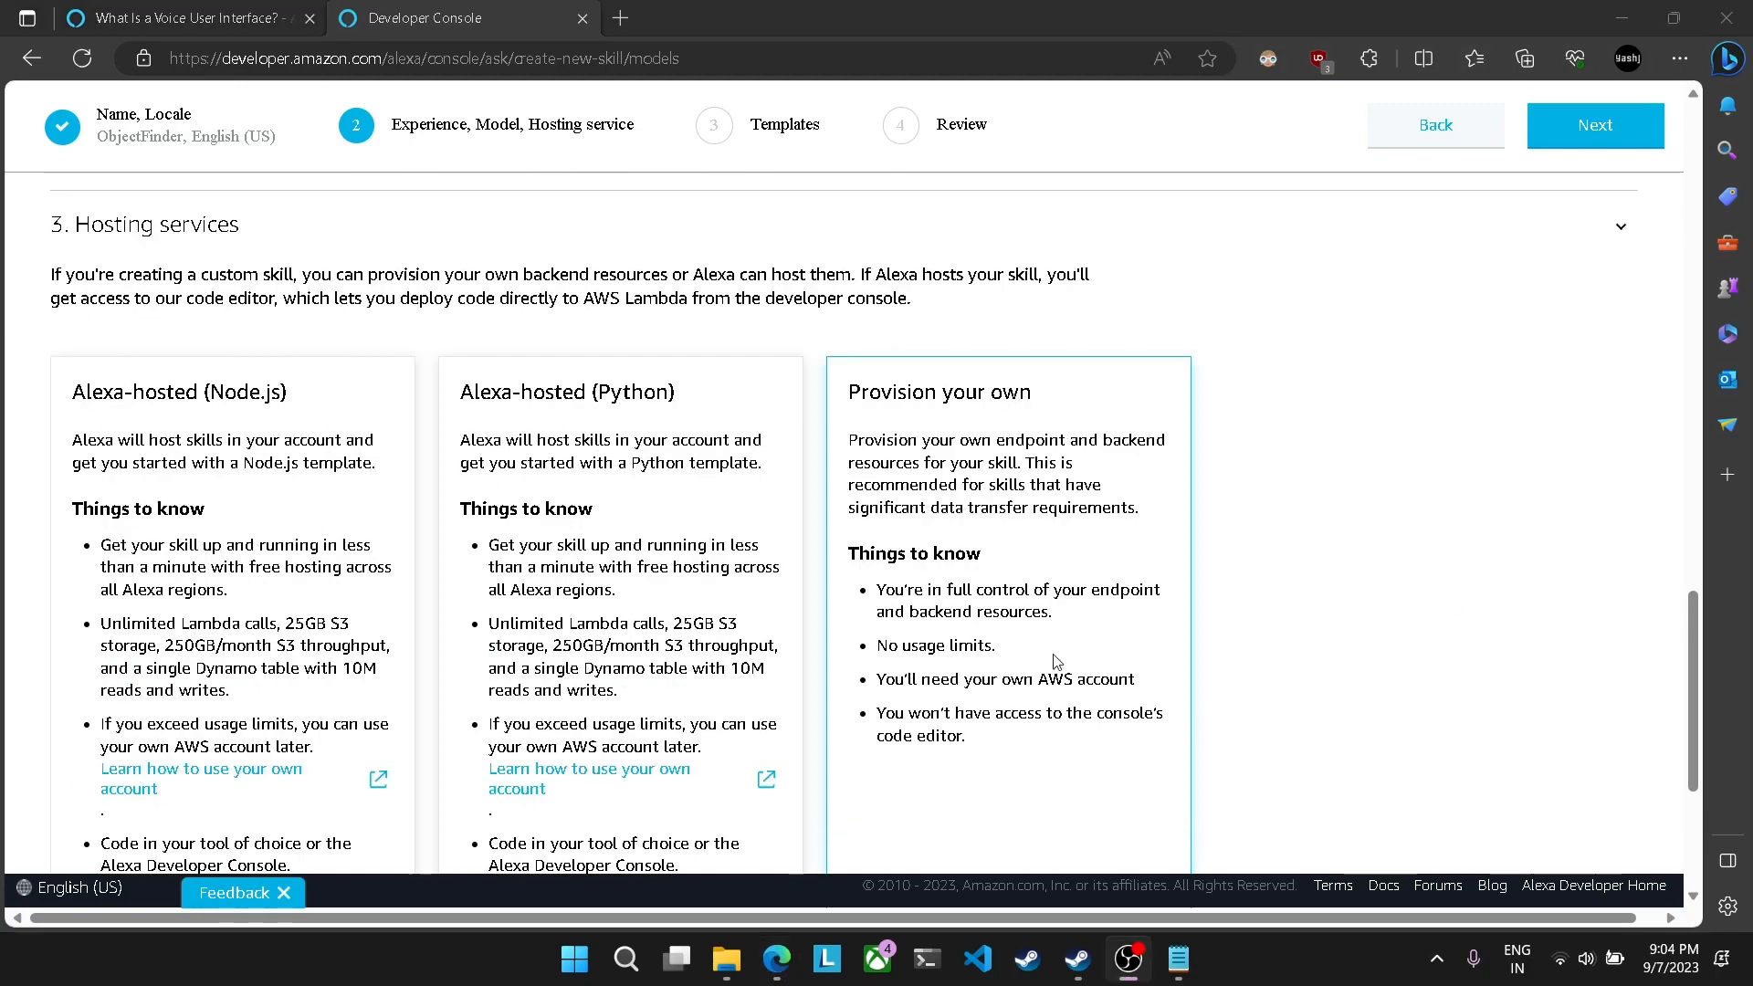
pyautogui.scroll(-3, 1334, 524)
pyautogui.scroll(3, 1334, 524)
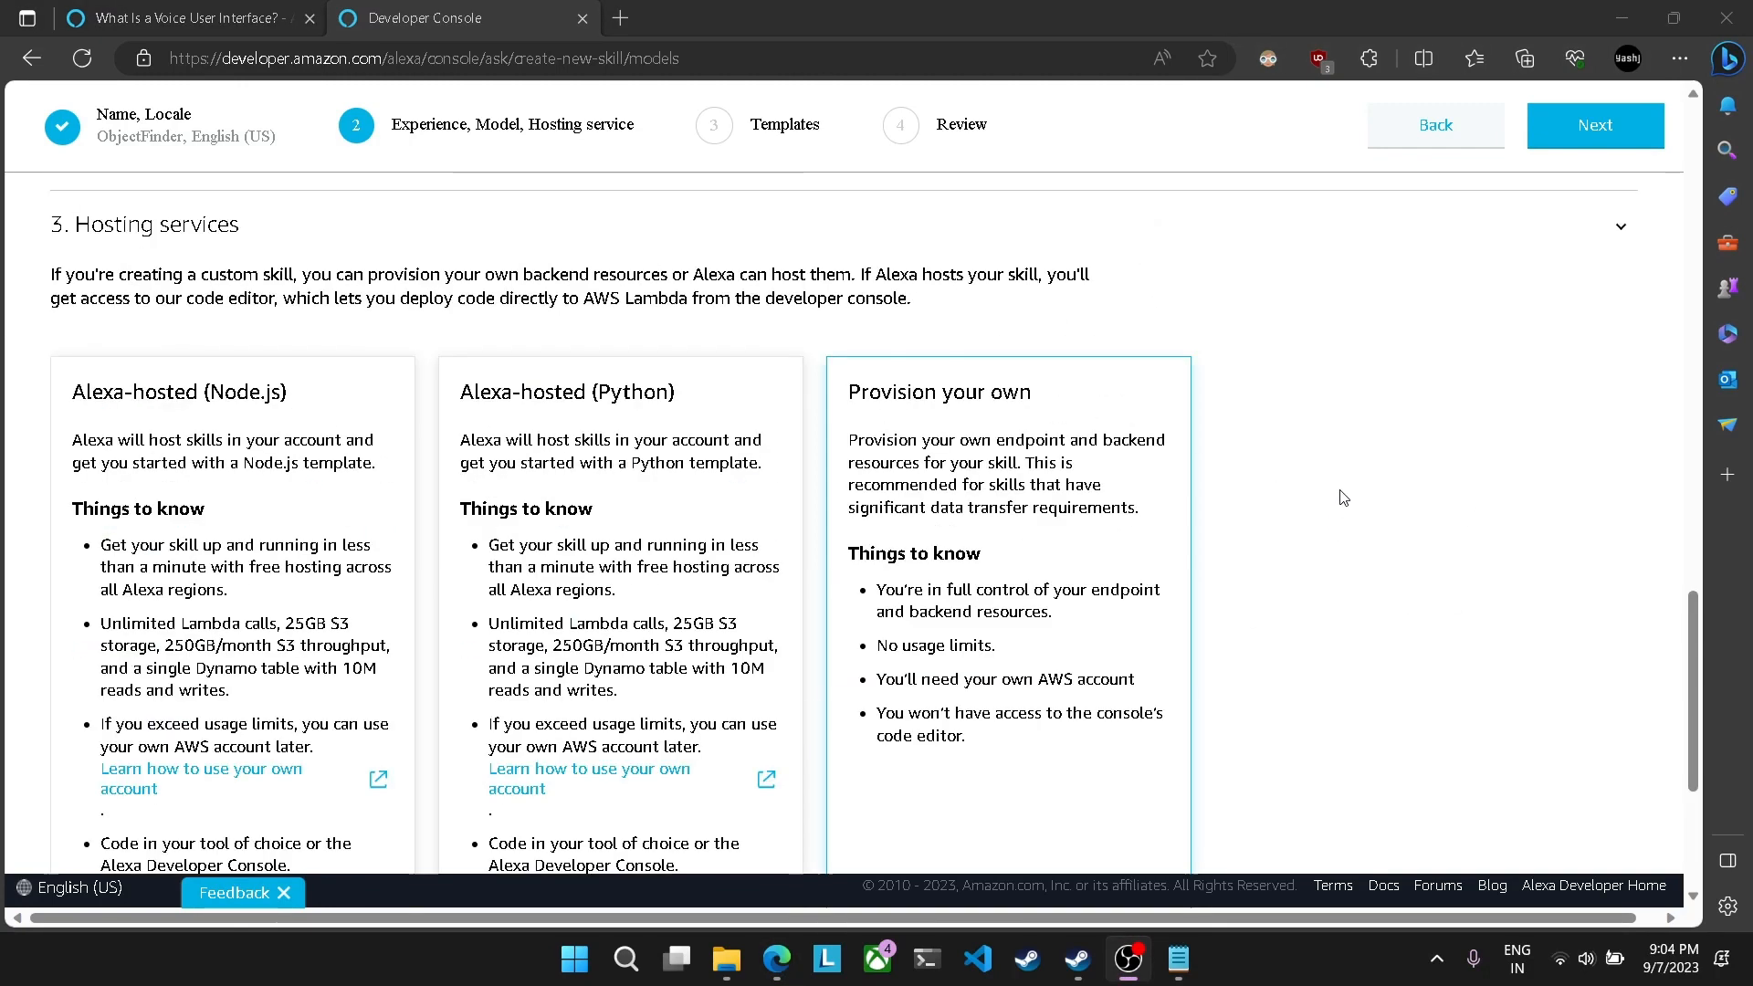
pyautogui.click(1591, 144)
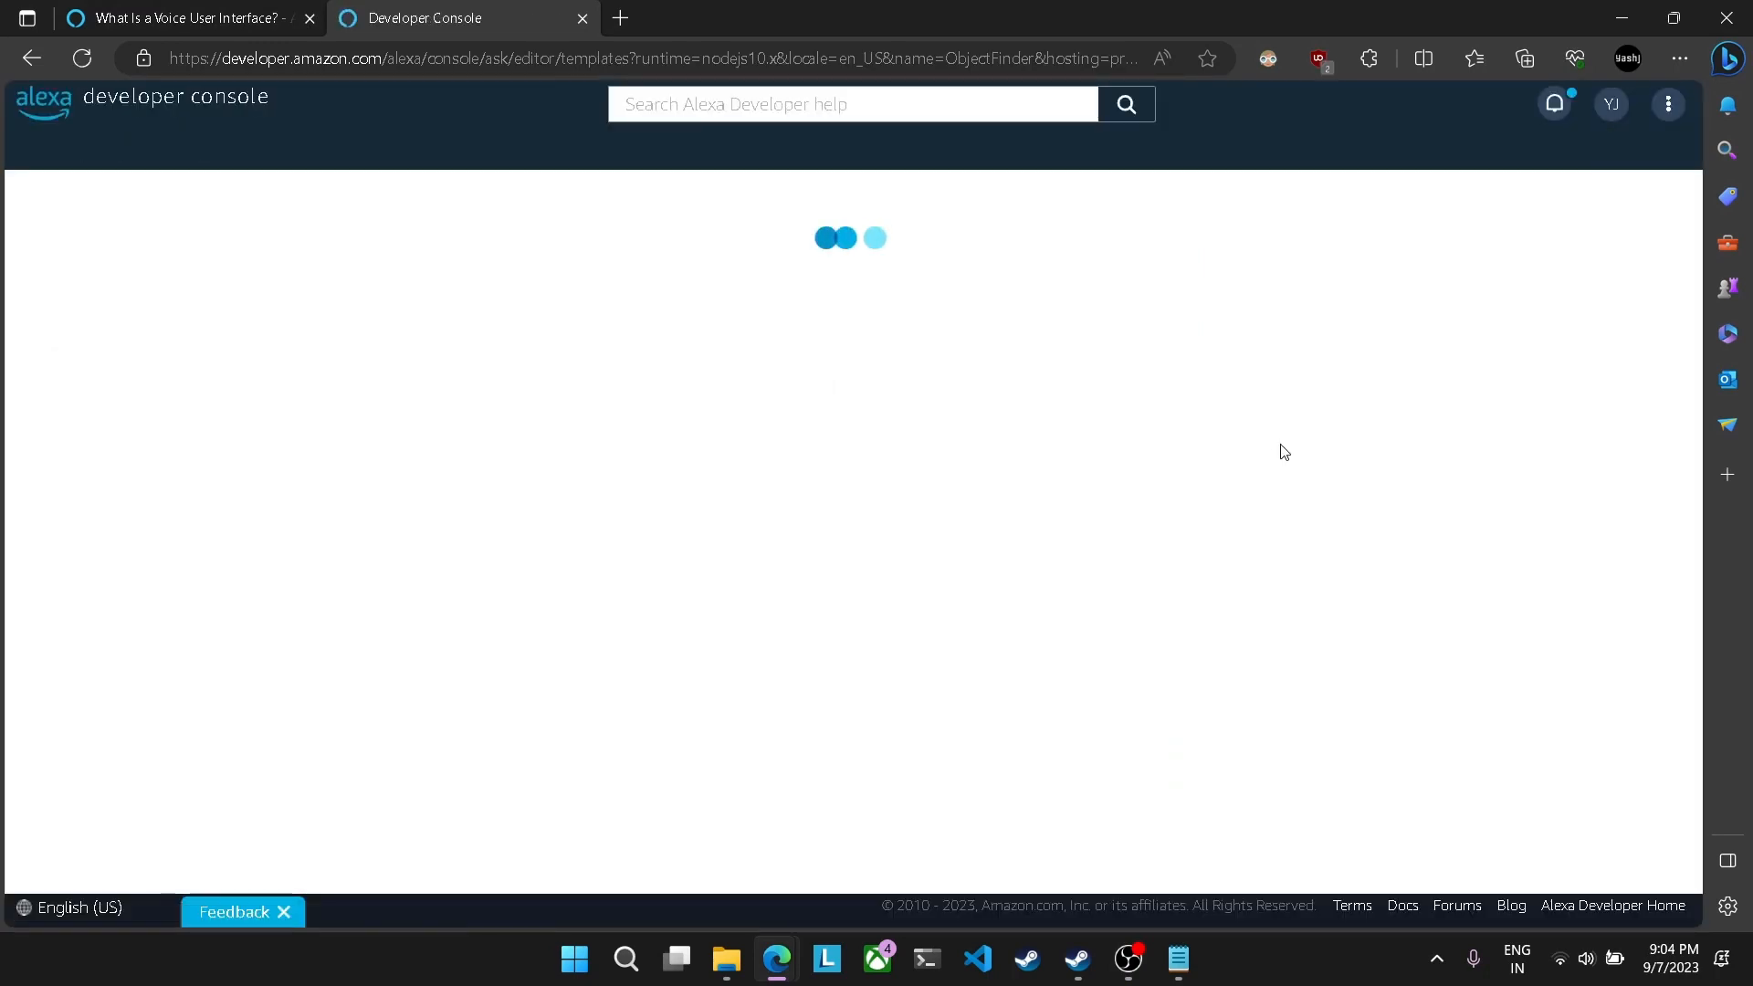
# Step: Accept the Start from Scratch template, review the selections and create the skill
pyautogui.scroll(-3, 1267, 452)
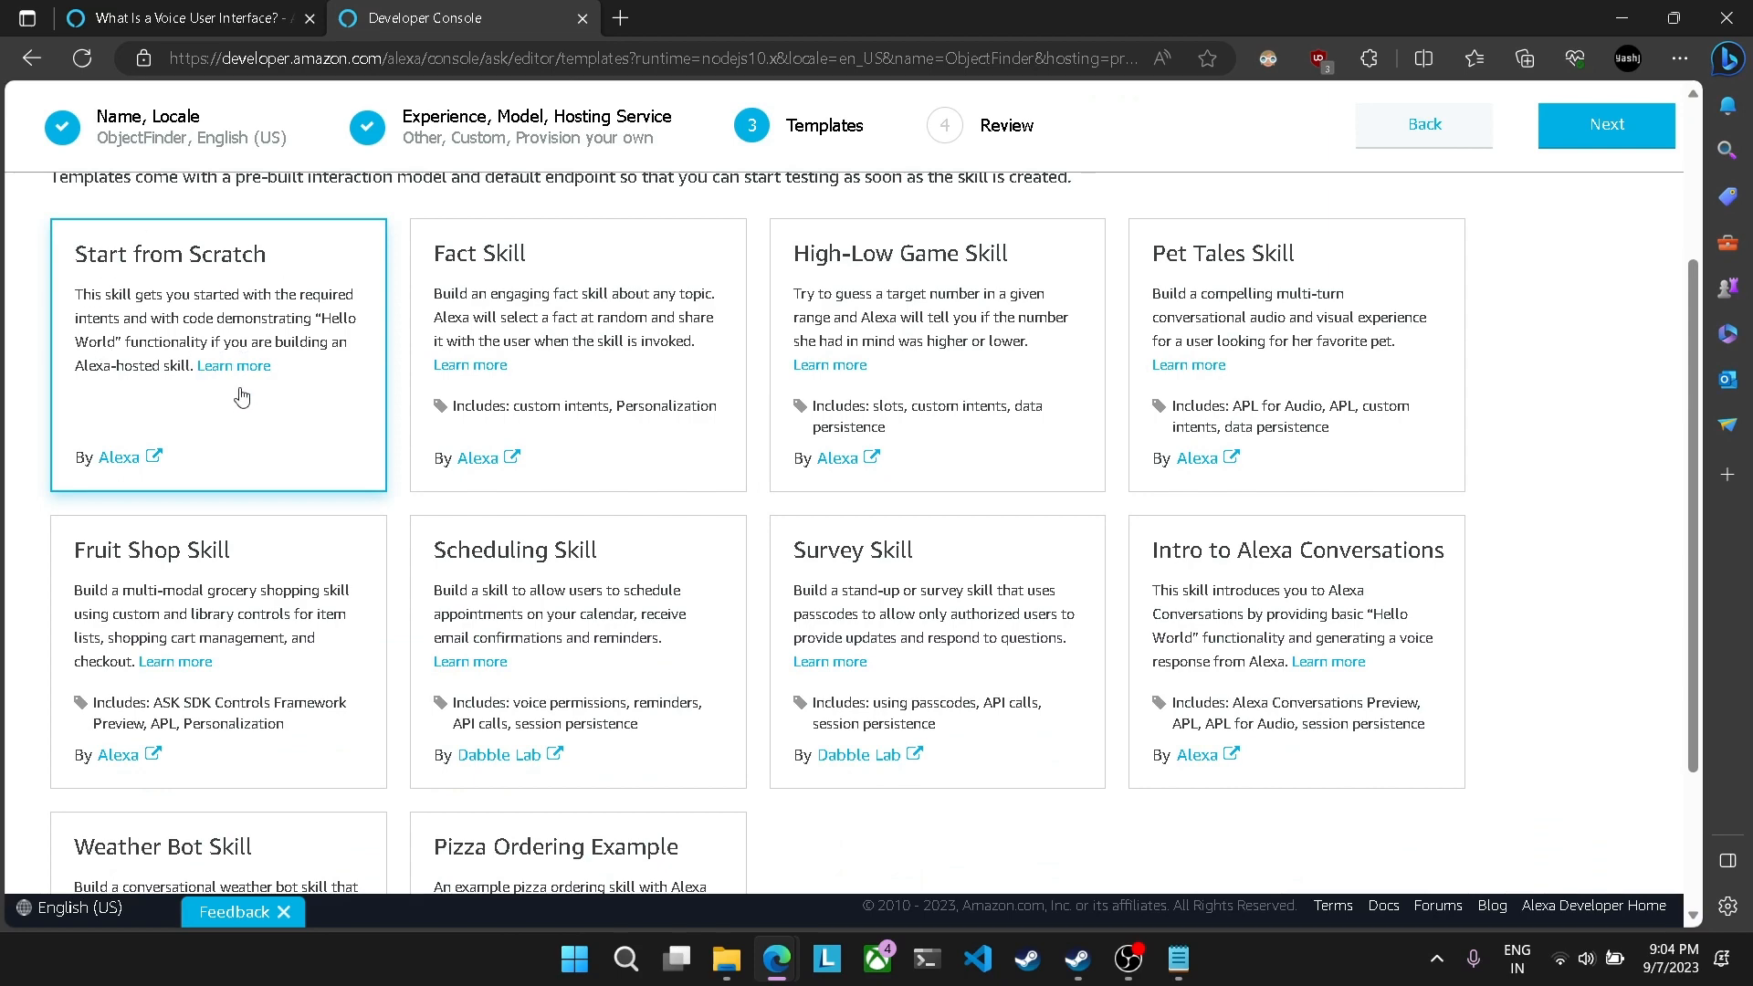
pyautogui.scroll(-2, 767, 528)
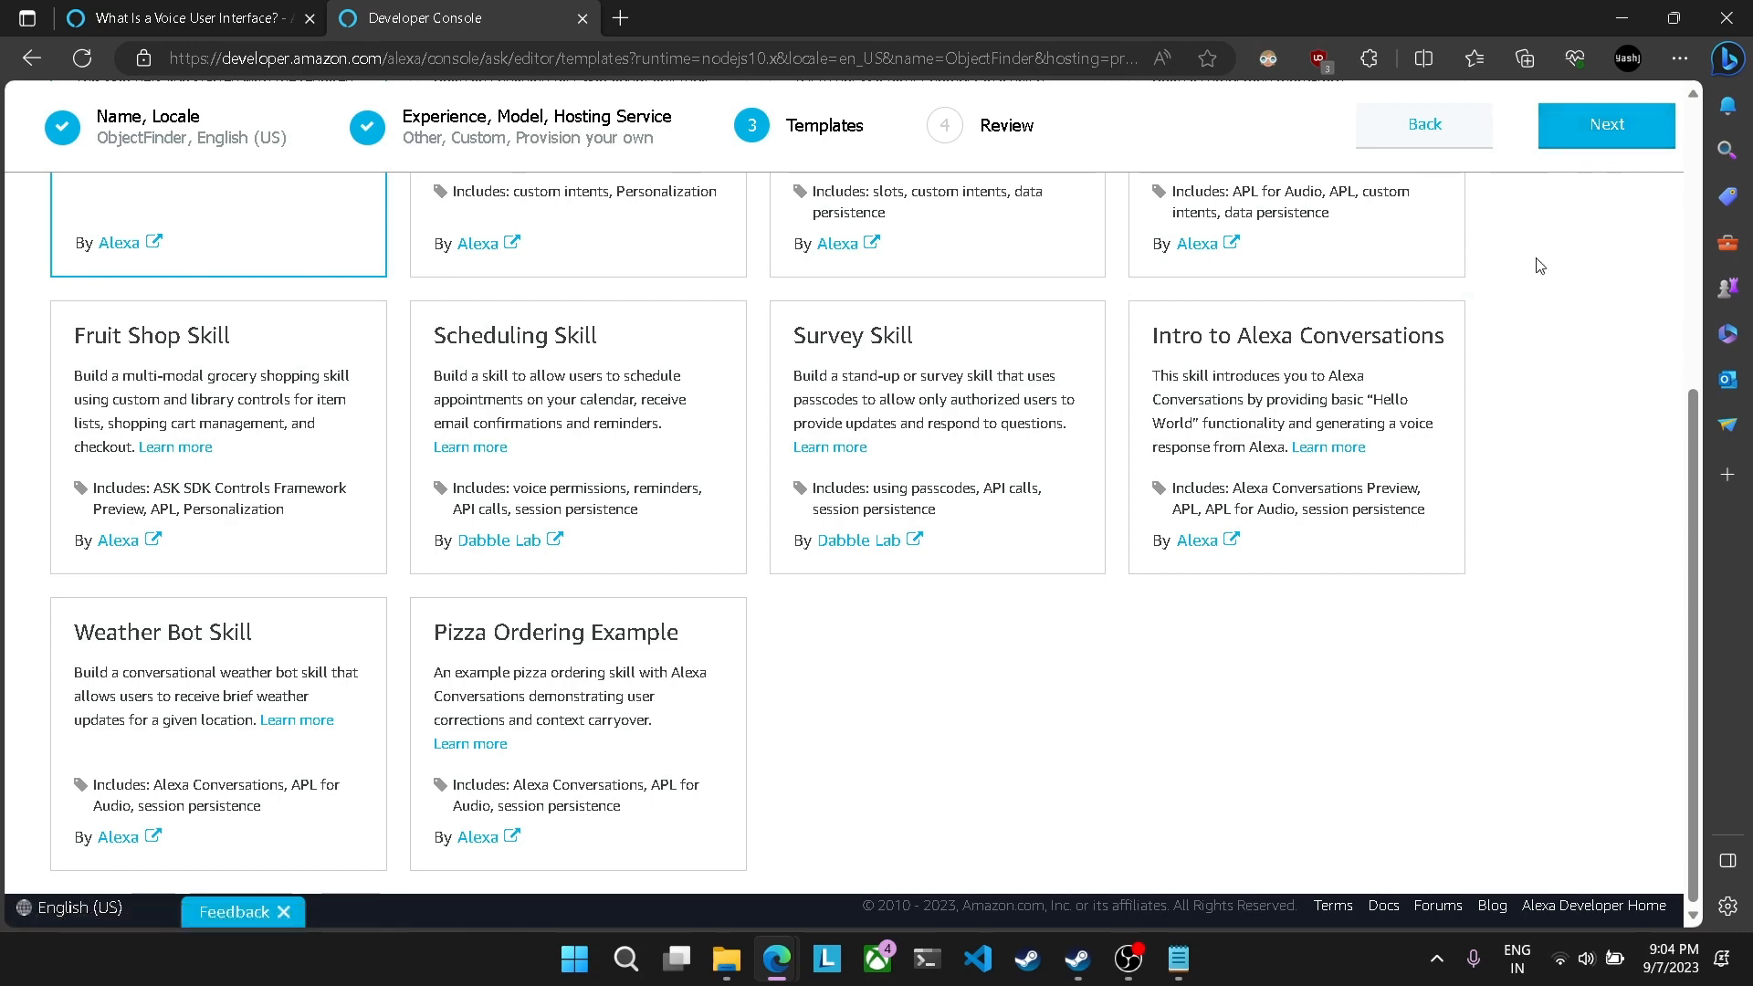
pyautogui.scroll(4, 1198, 643)
pyautogui.click(1600, 125)
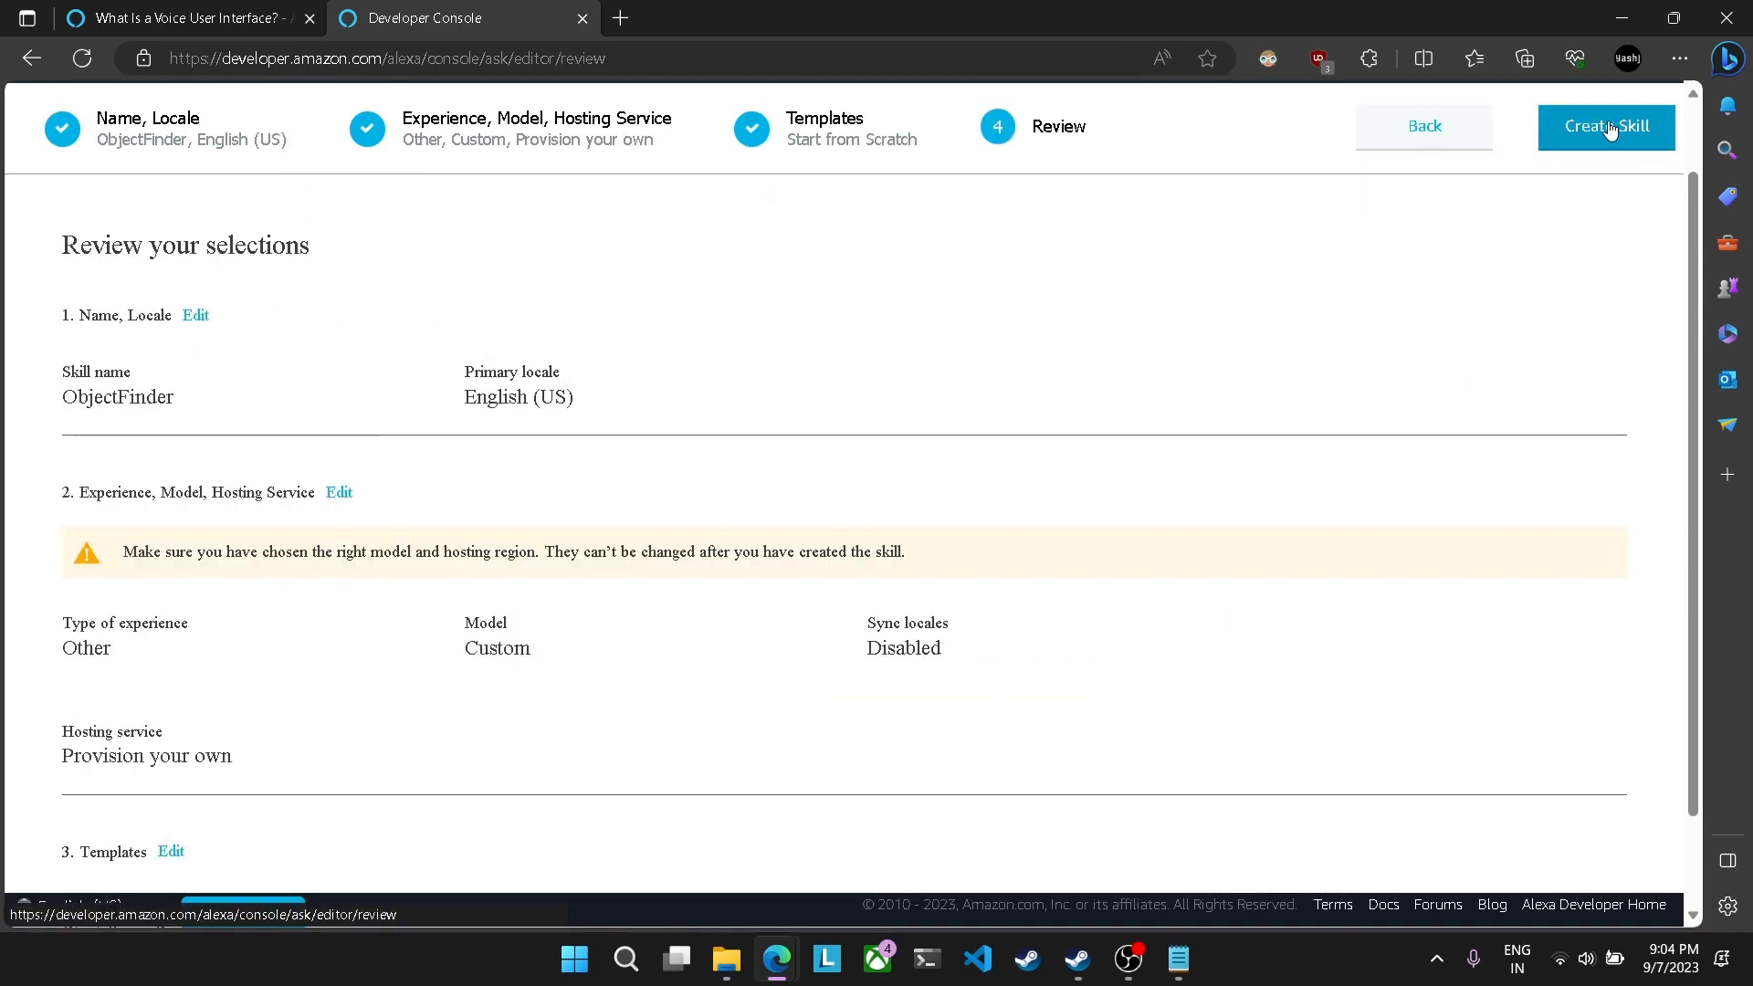
pyautogui.scroll(-1, 603, 543)
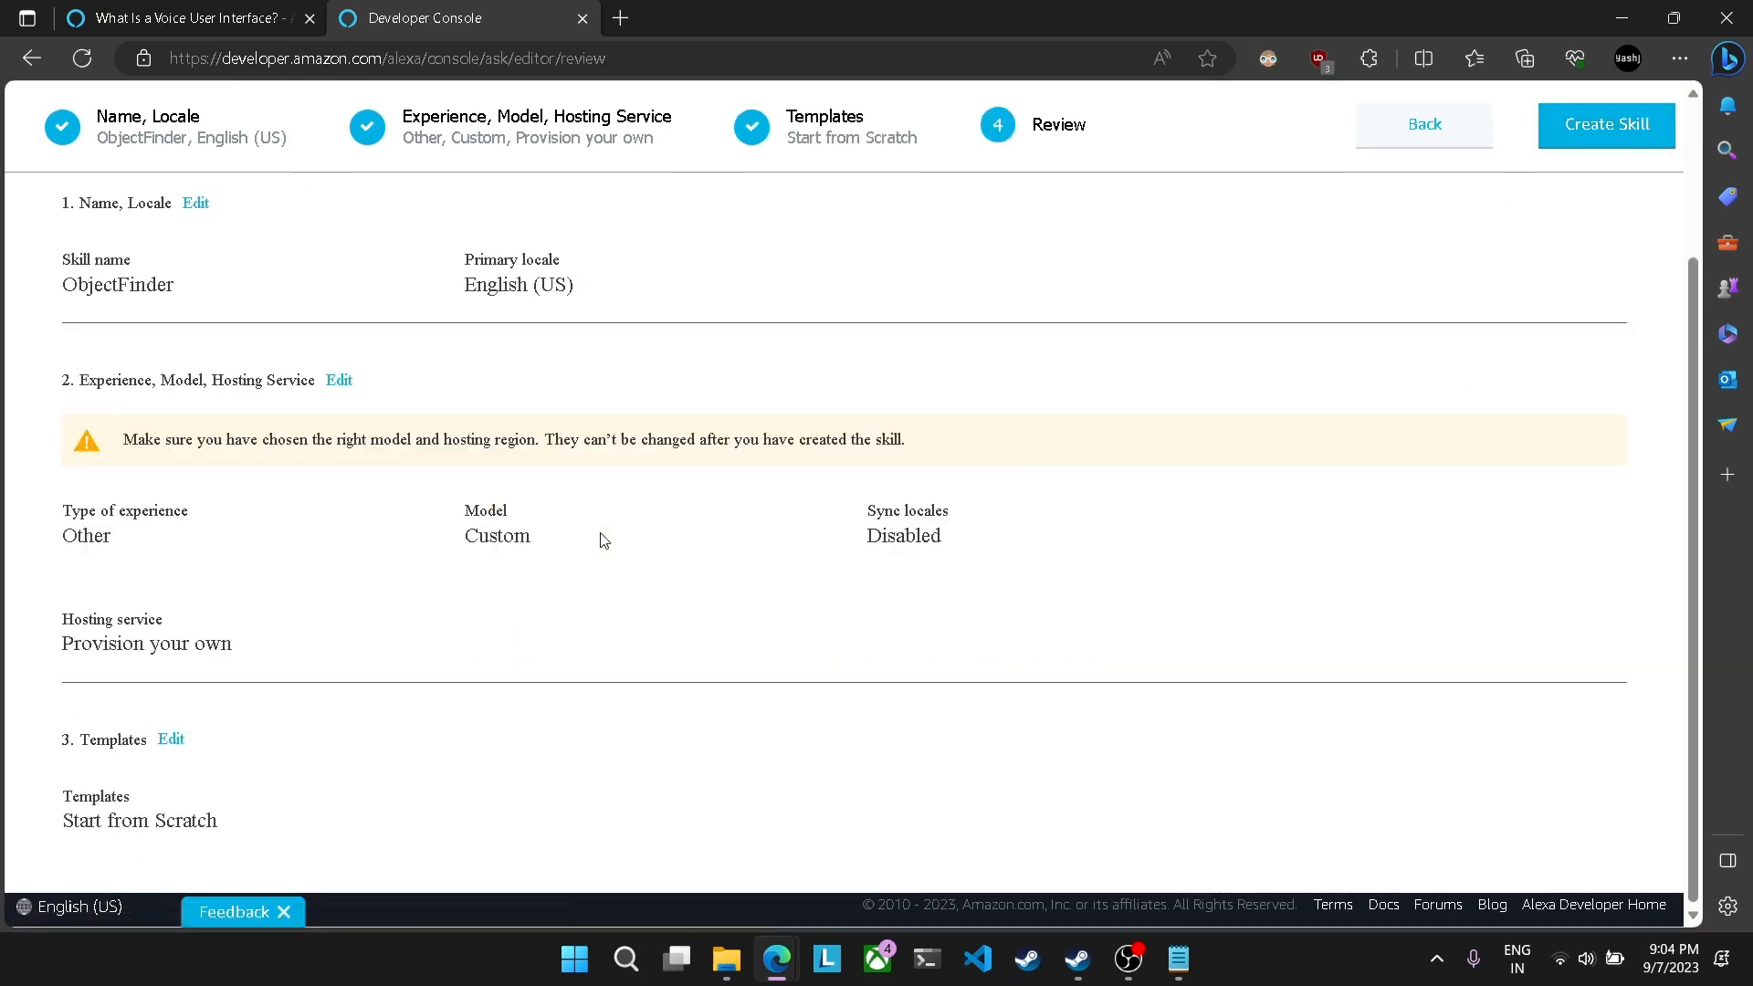
pyautogui.click(1601, 125)
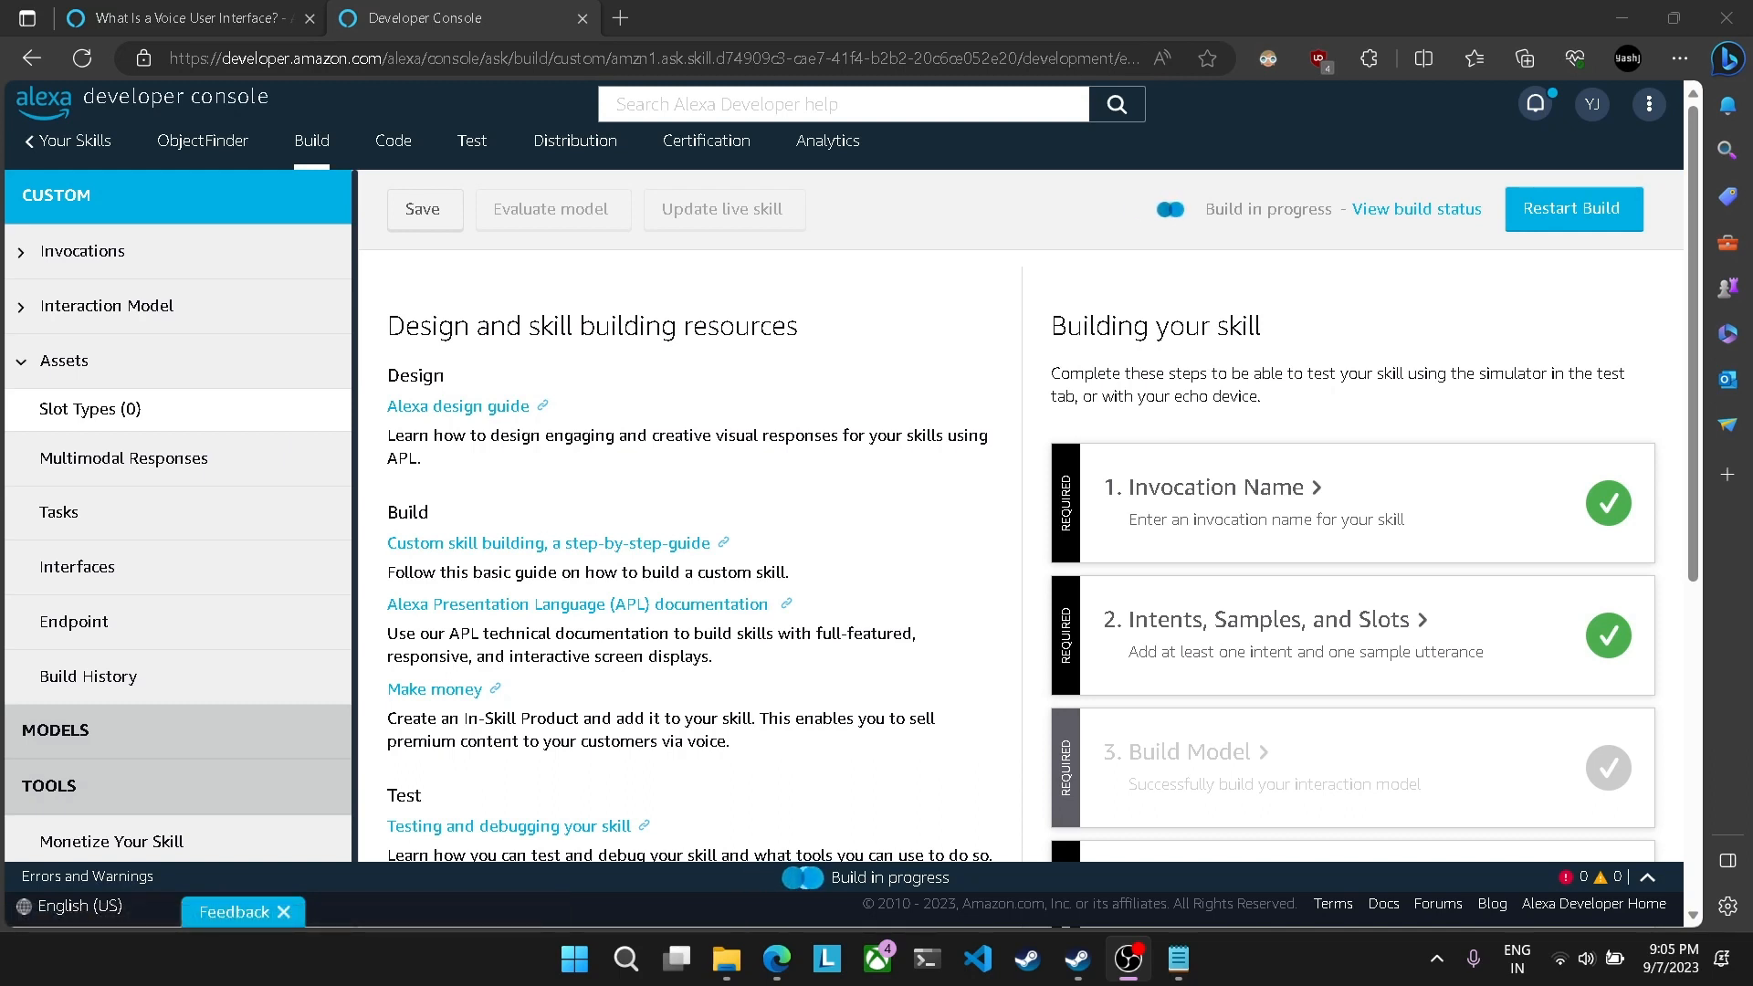
# Step: Examine the skill's endpoint settings, especially the AWS Lambda ARN for the default region, and dismiss the page-rating prompt
pyautogui.click(167, 630)
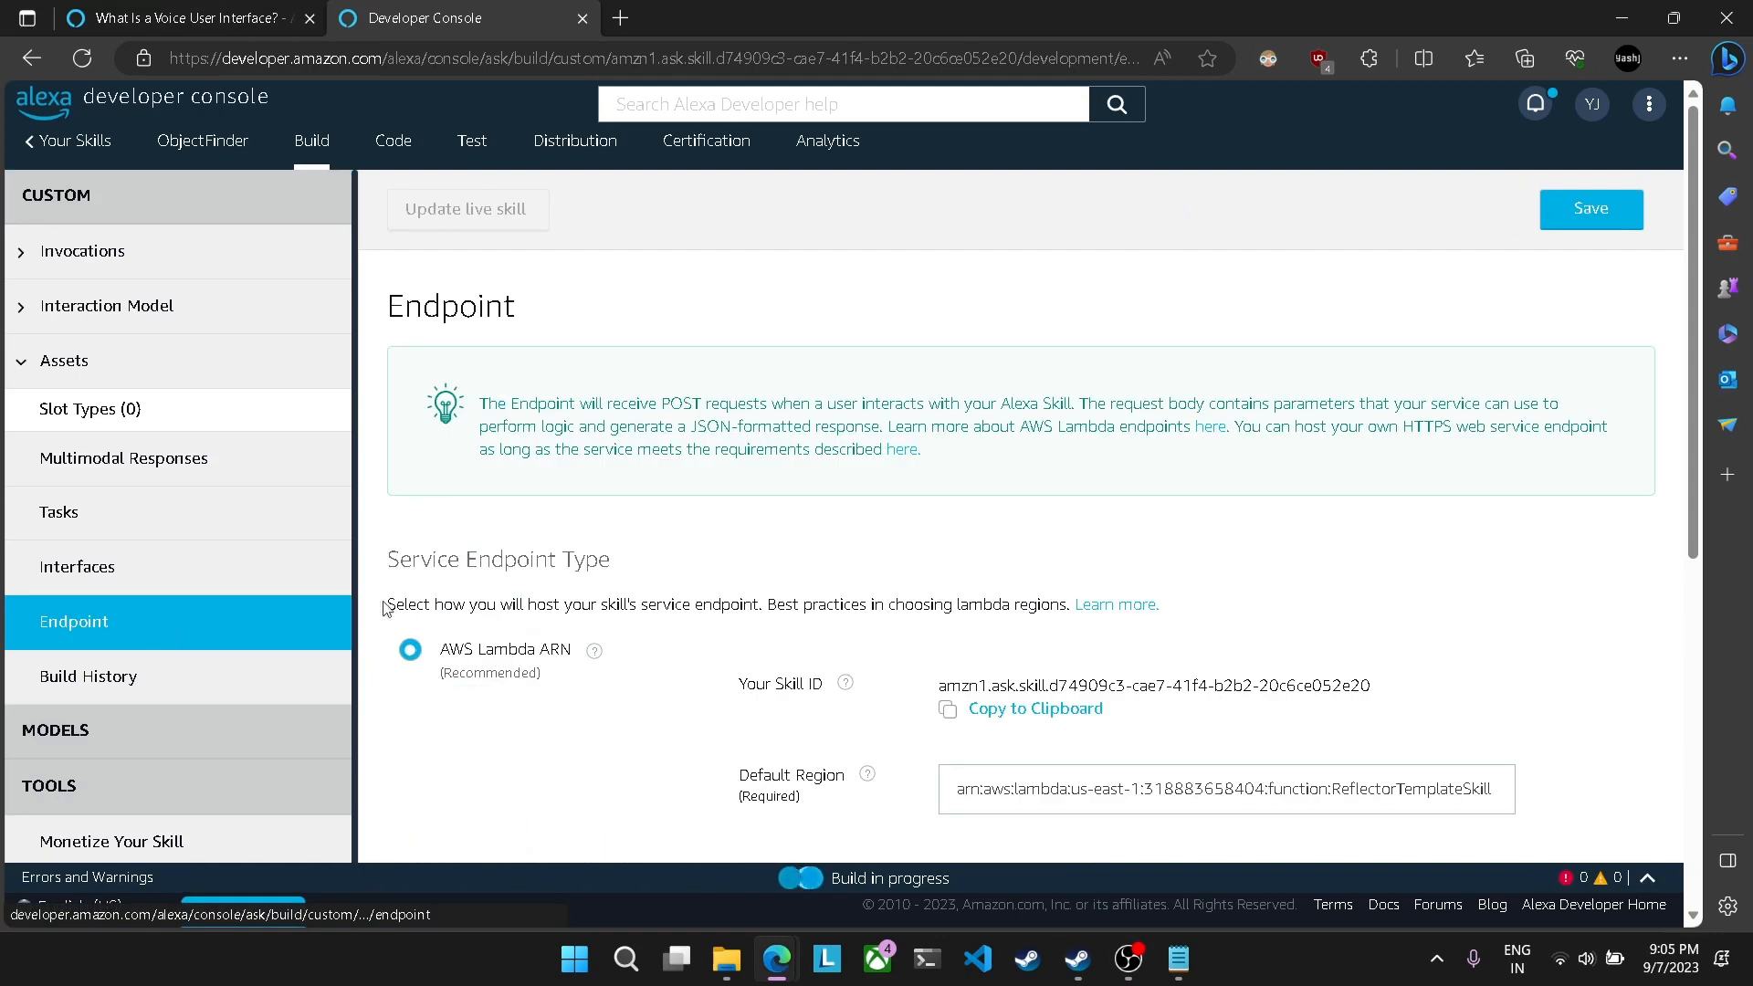
pyautogui.scroll(-1, 765, 587)
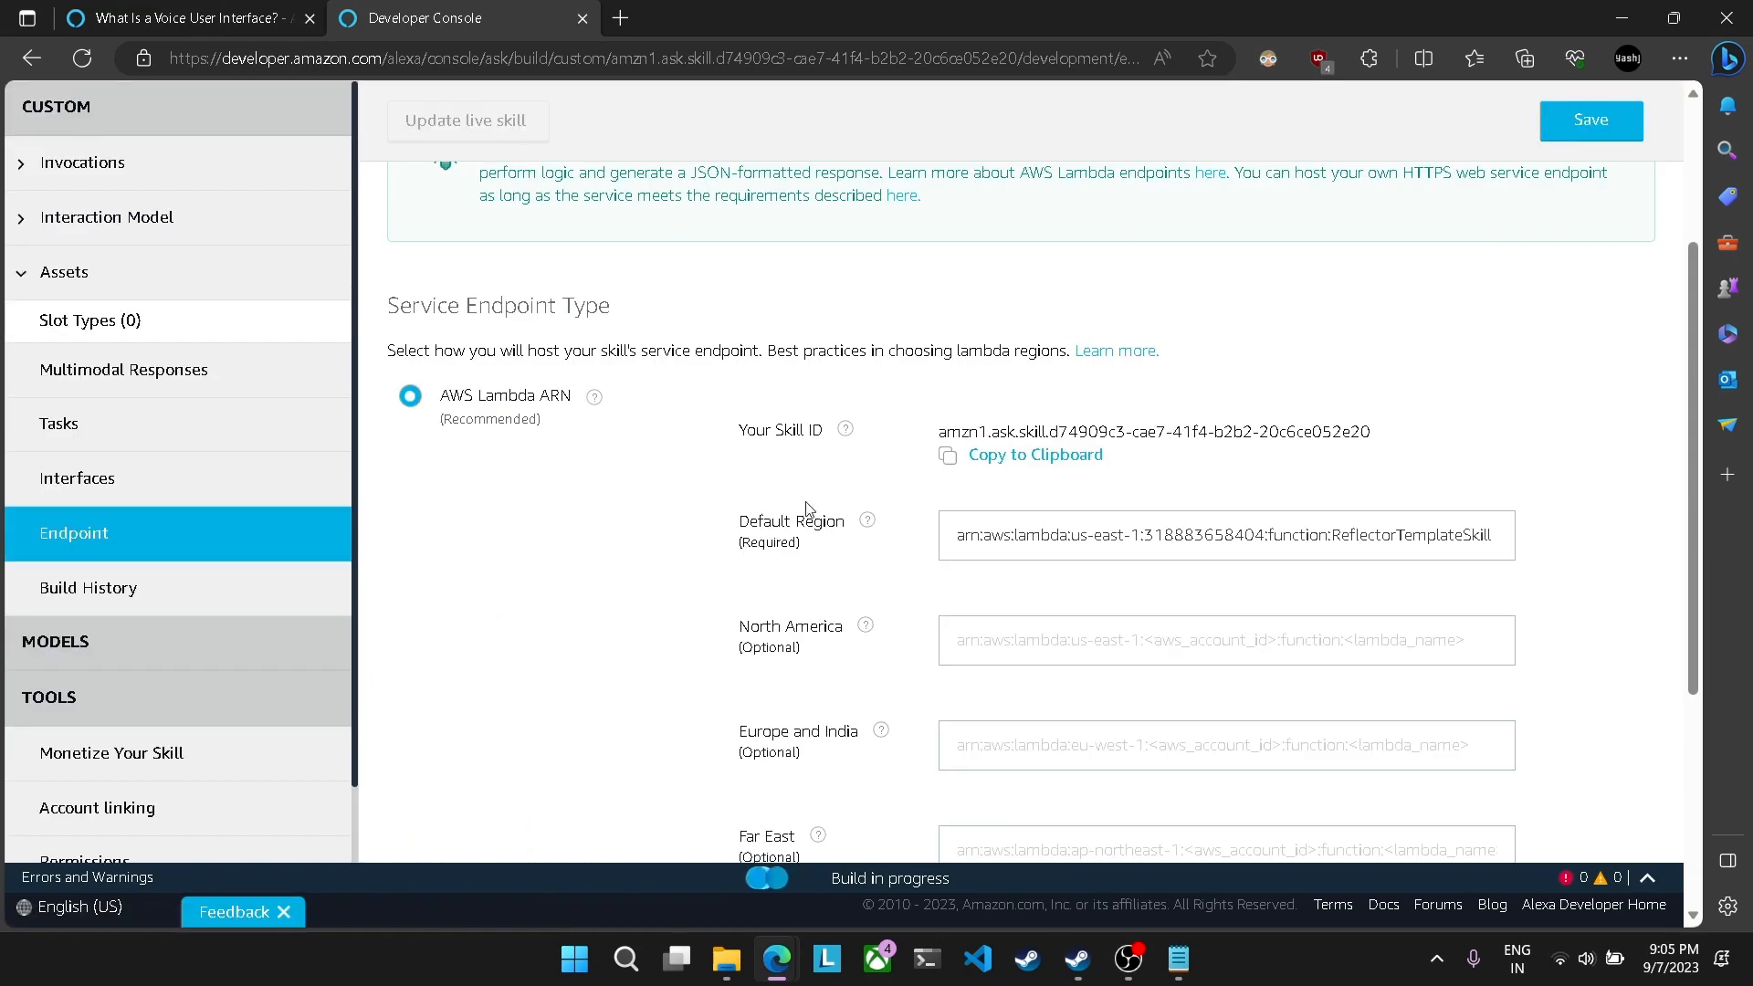
pyautogui.doubleClick(1020, 536)
pyautogui.hotkey('ctrl', 'a')
pyautogui.click(694, 547)
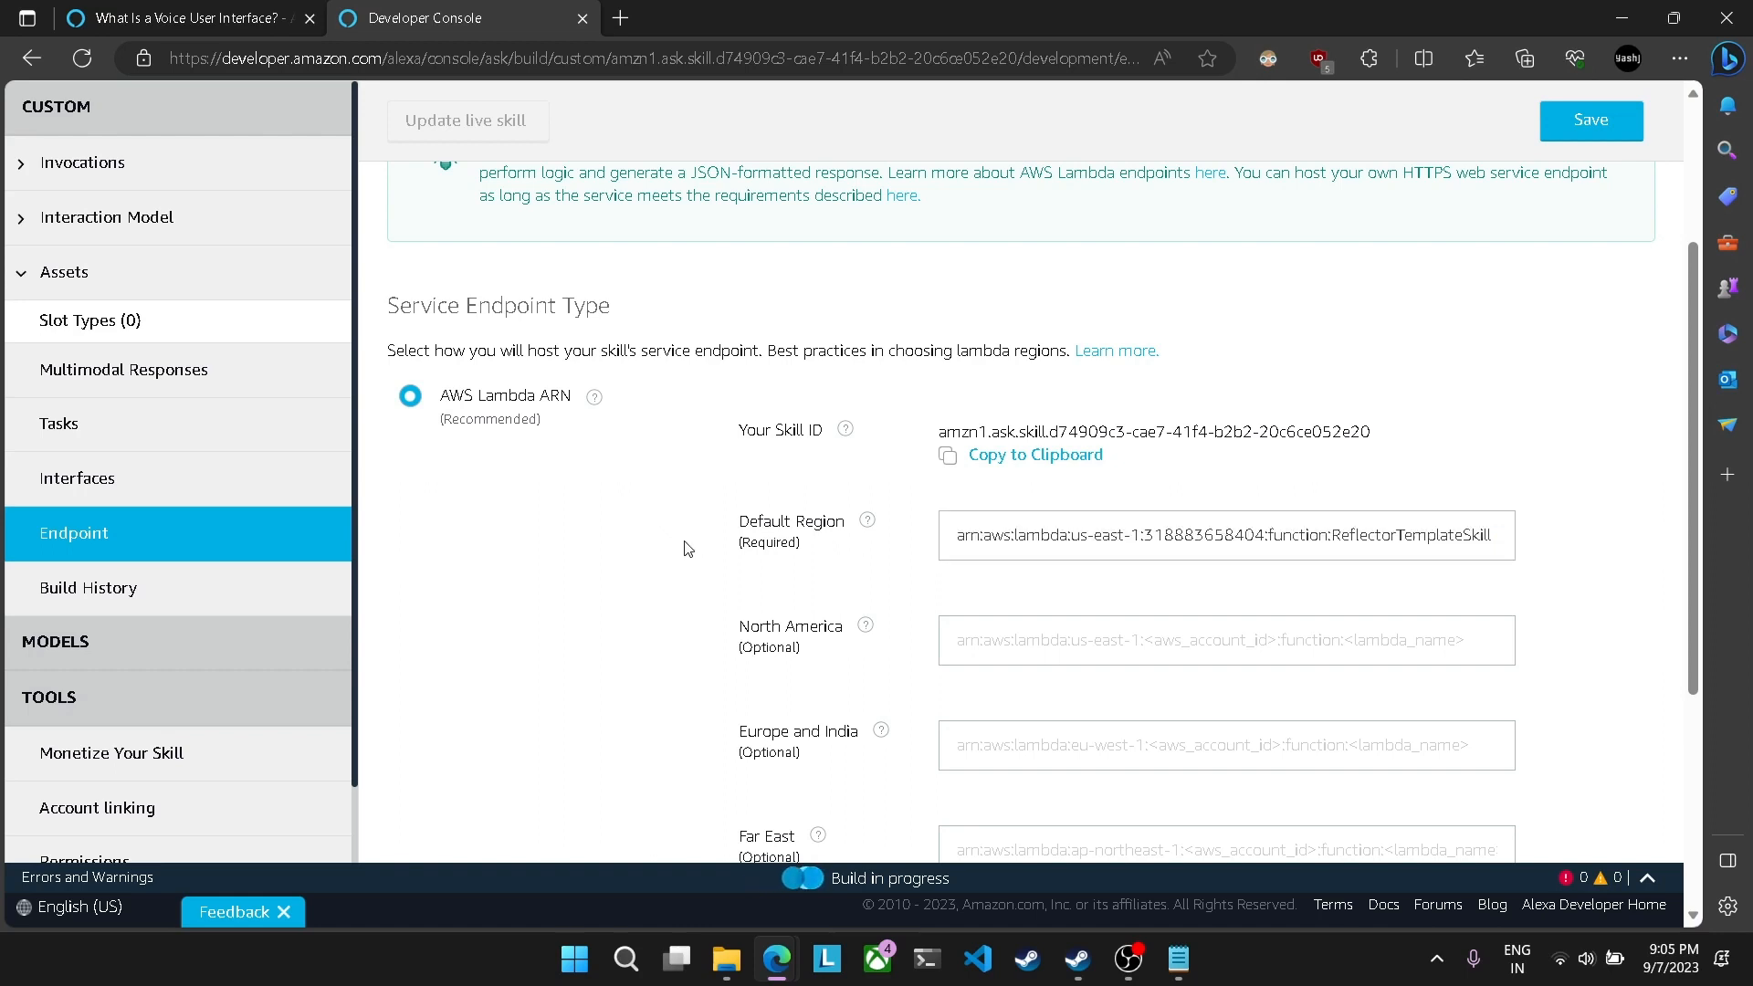
pyautogui.tripleClick(1102, 539)
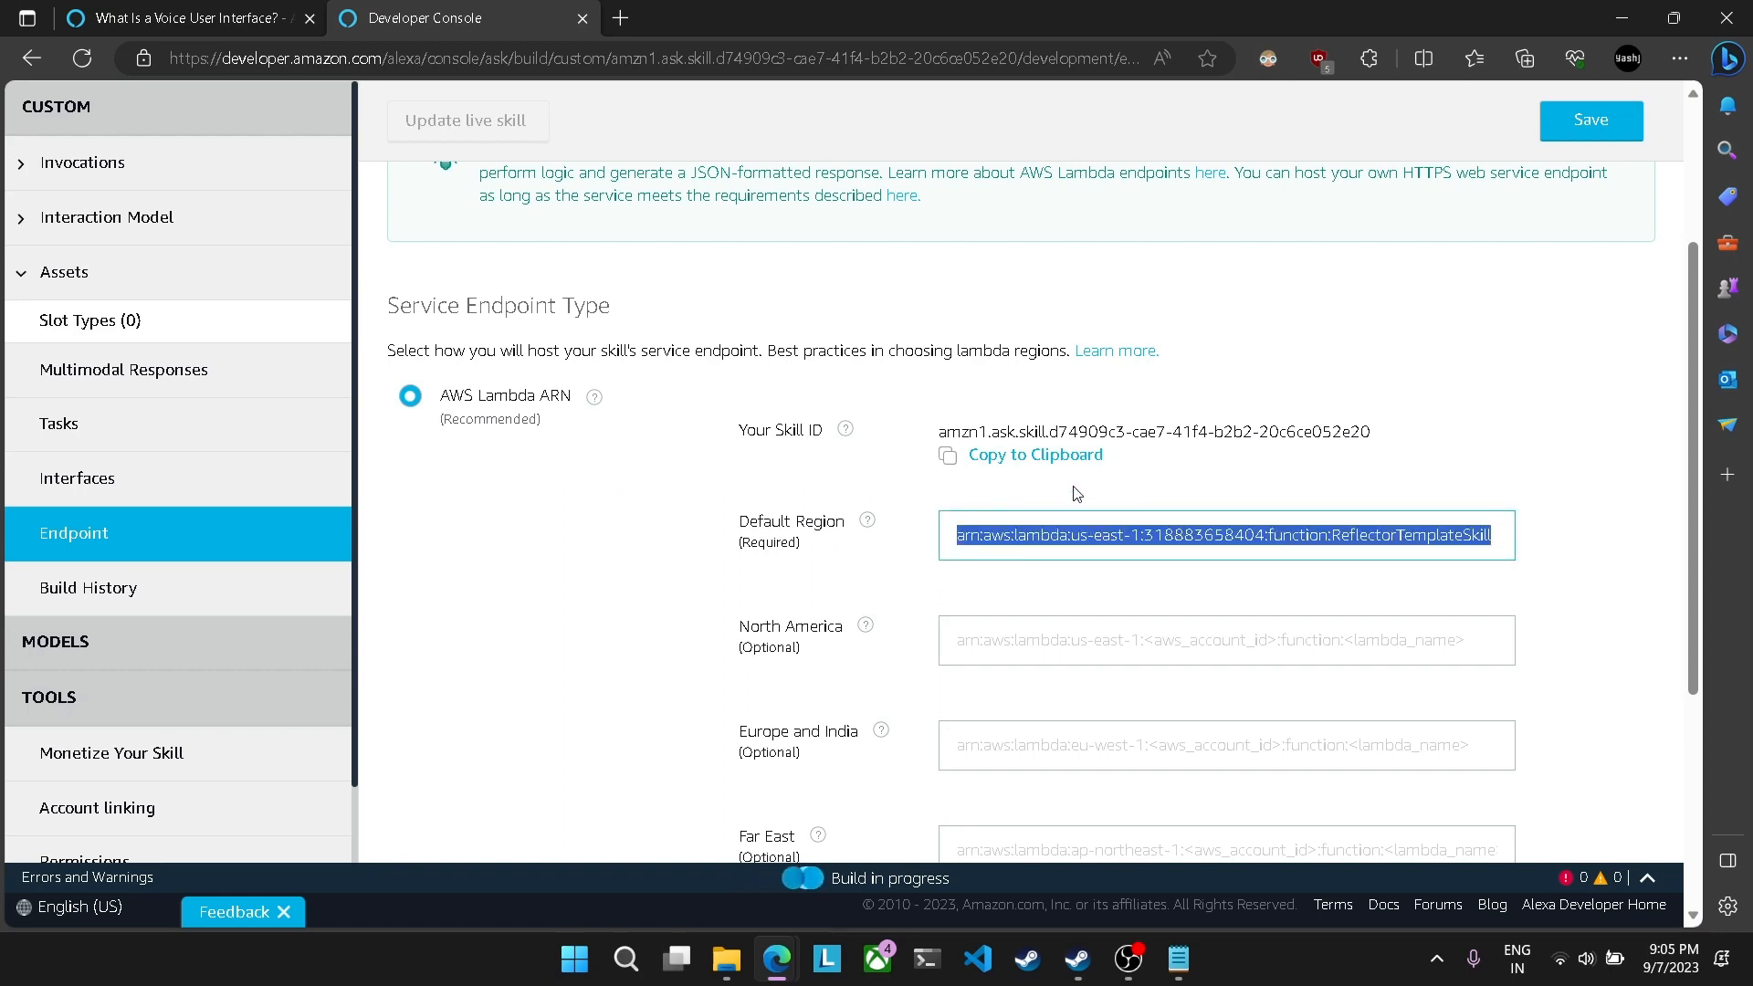
pyautogui.click(1075, 493)
pyautogui.tripleClick(1086, 540)
pyautogui.click(621, 527)
pyautogui.tripleClick(1196, 540)
pyautogui.click(739, 517)
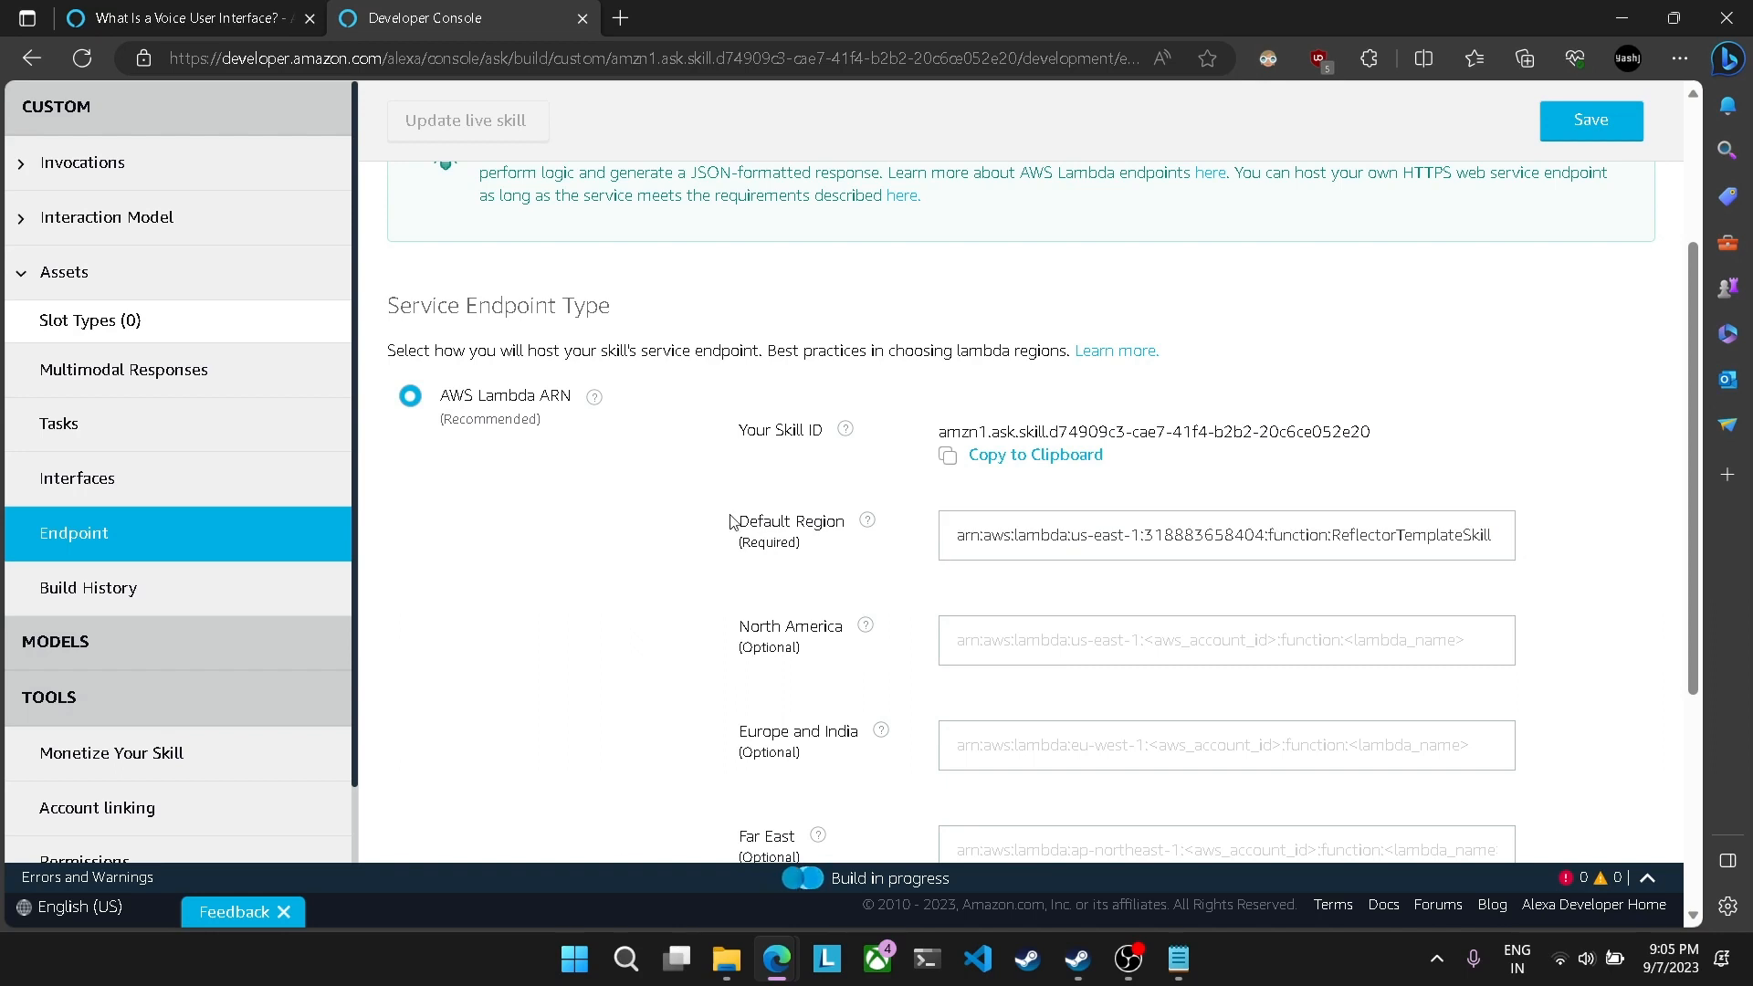
pyautogui.click(890, 444)
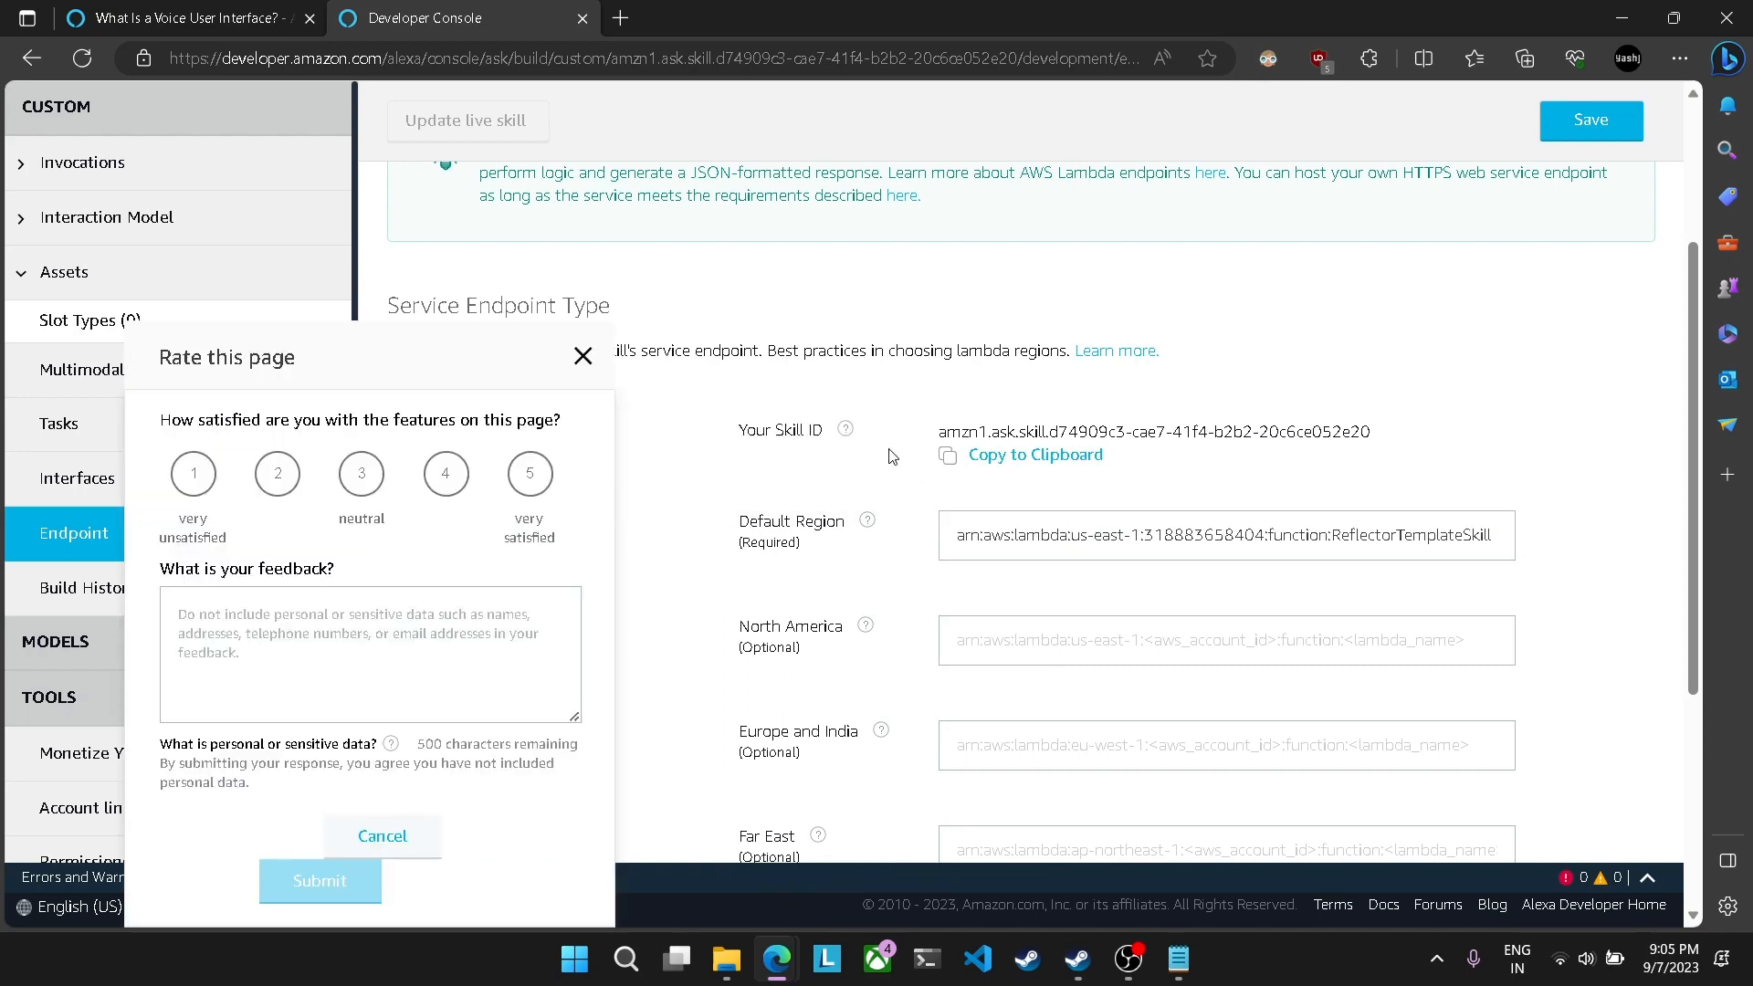
pyautogui.click(582, 356)
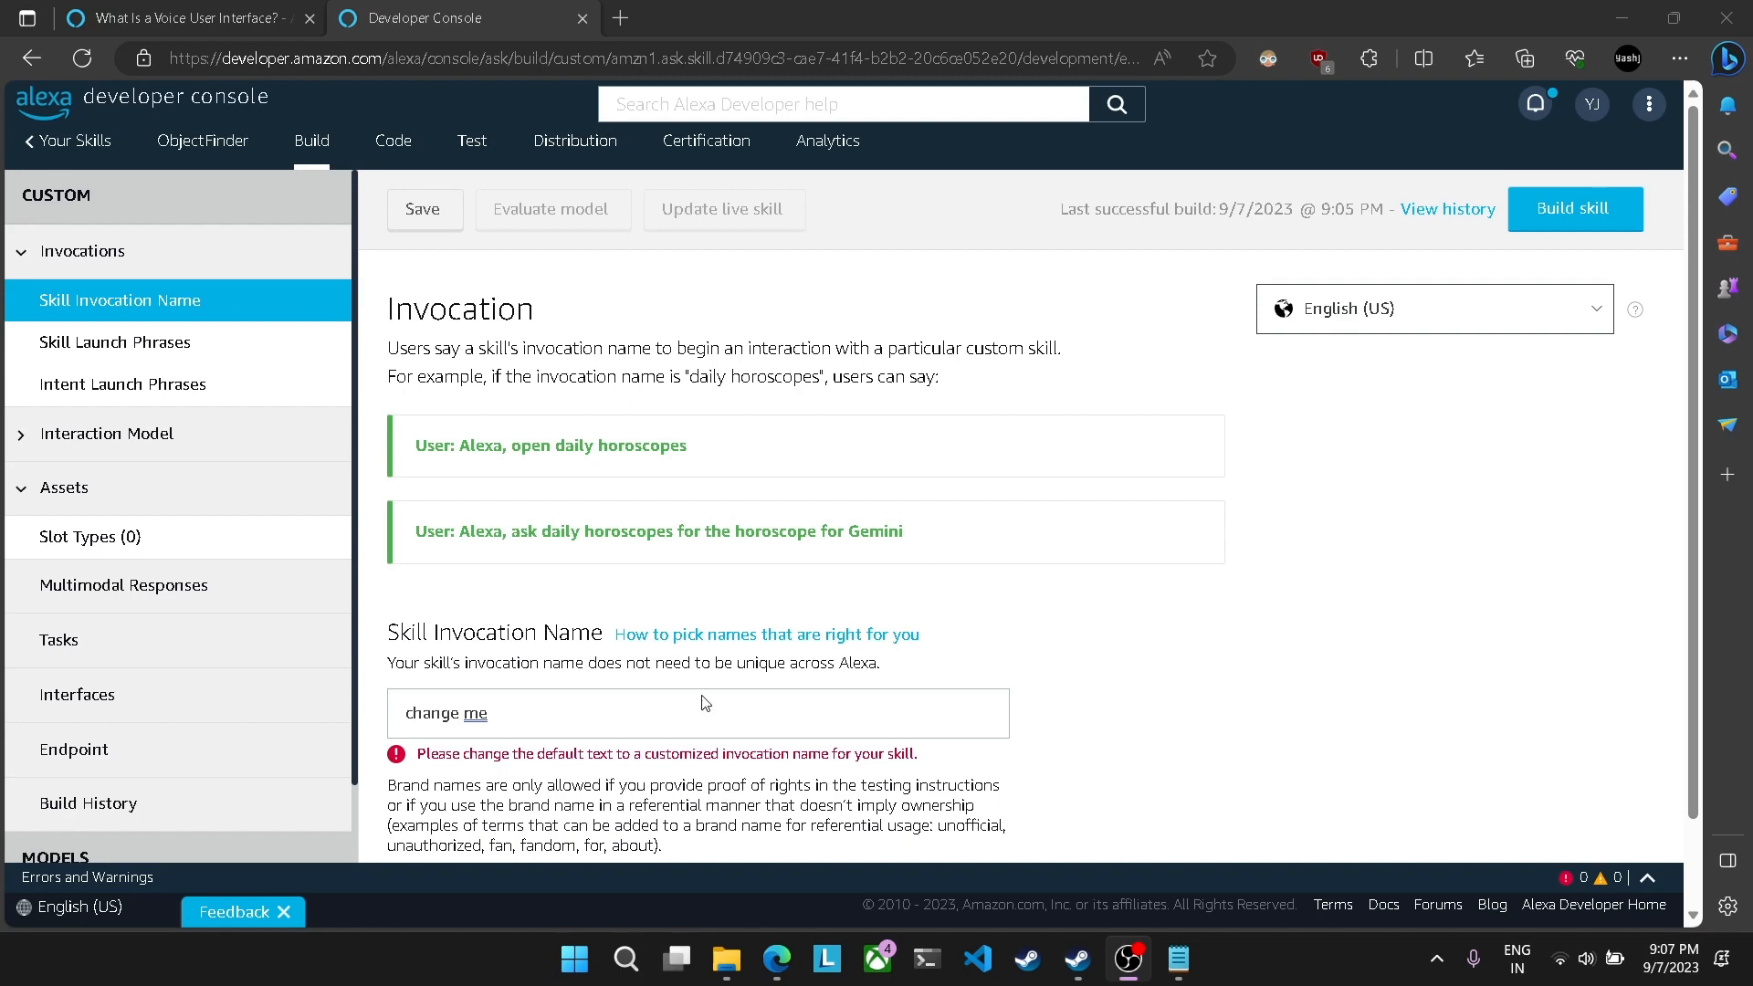
# Step: Replace the default skill invocation name with the skill's name written as two lowercase words
pyautogui.tripleClick(621, 710)
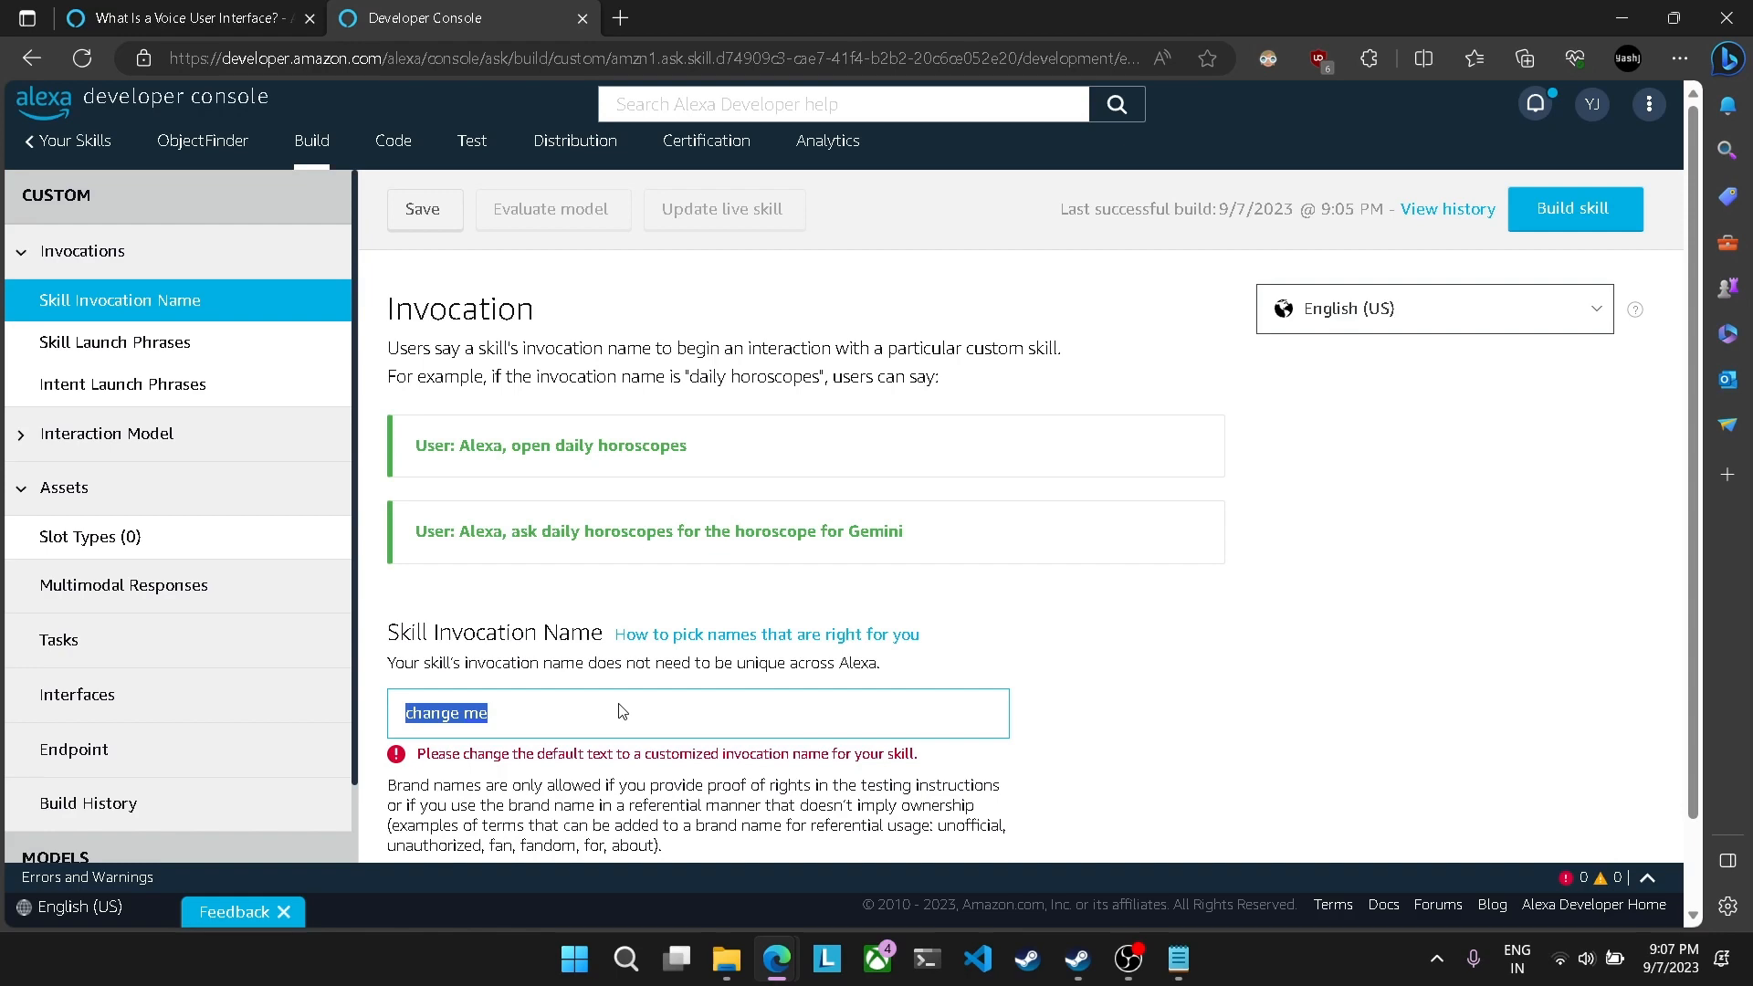
pyautogui.press('BackSpace')
pyautogui.write('find')
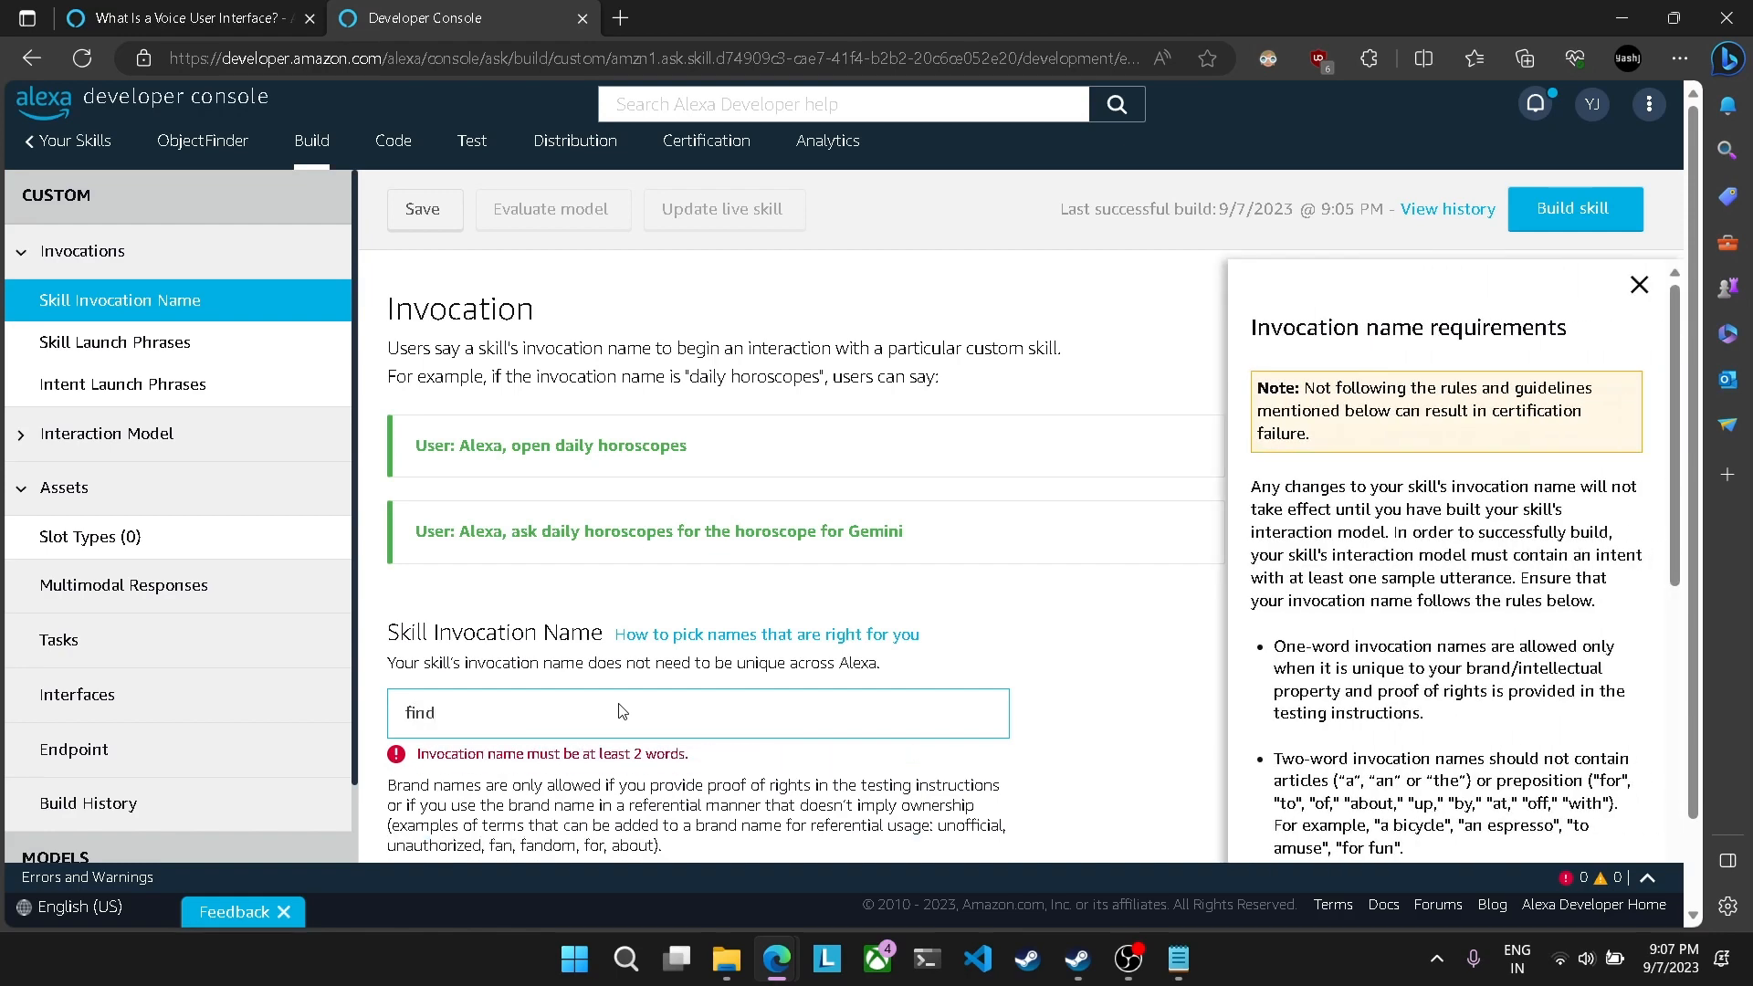
pyautogui.press('BackSpace')
pyautogui.press('BackSpace')
pyautogui.press('BackSpace')
pyautogui.press('BackSpace')
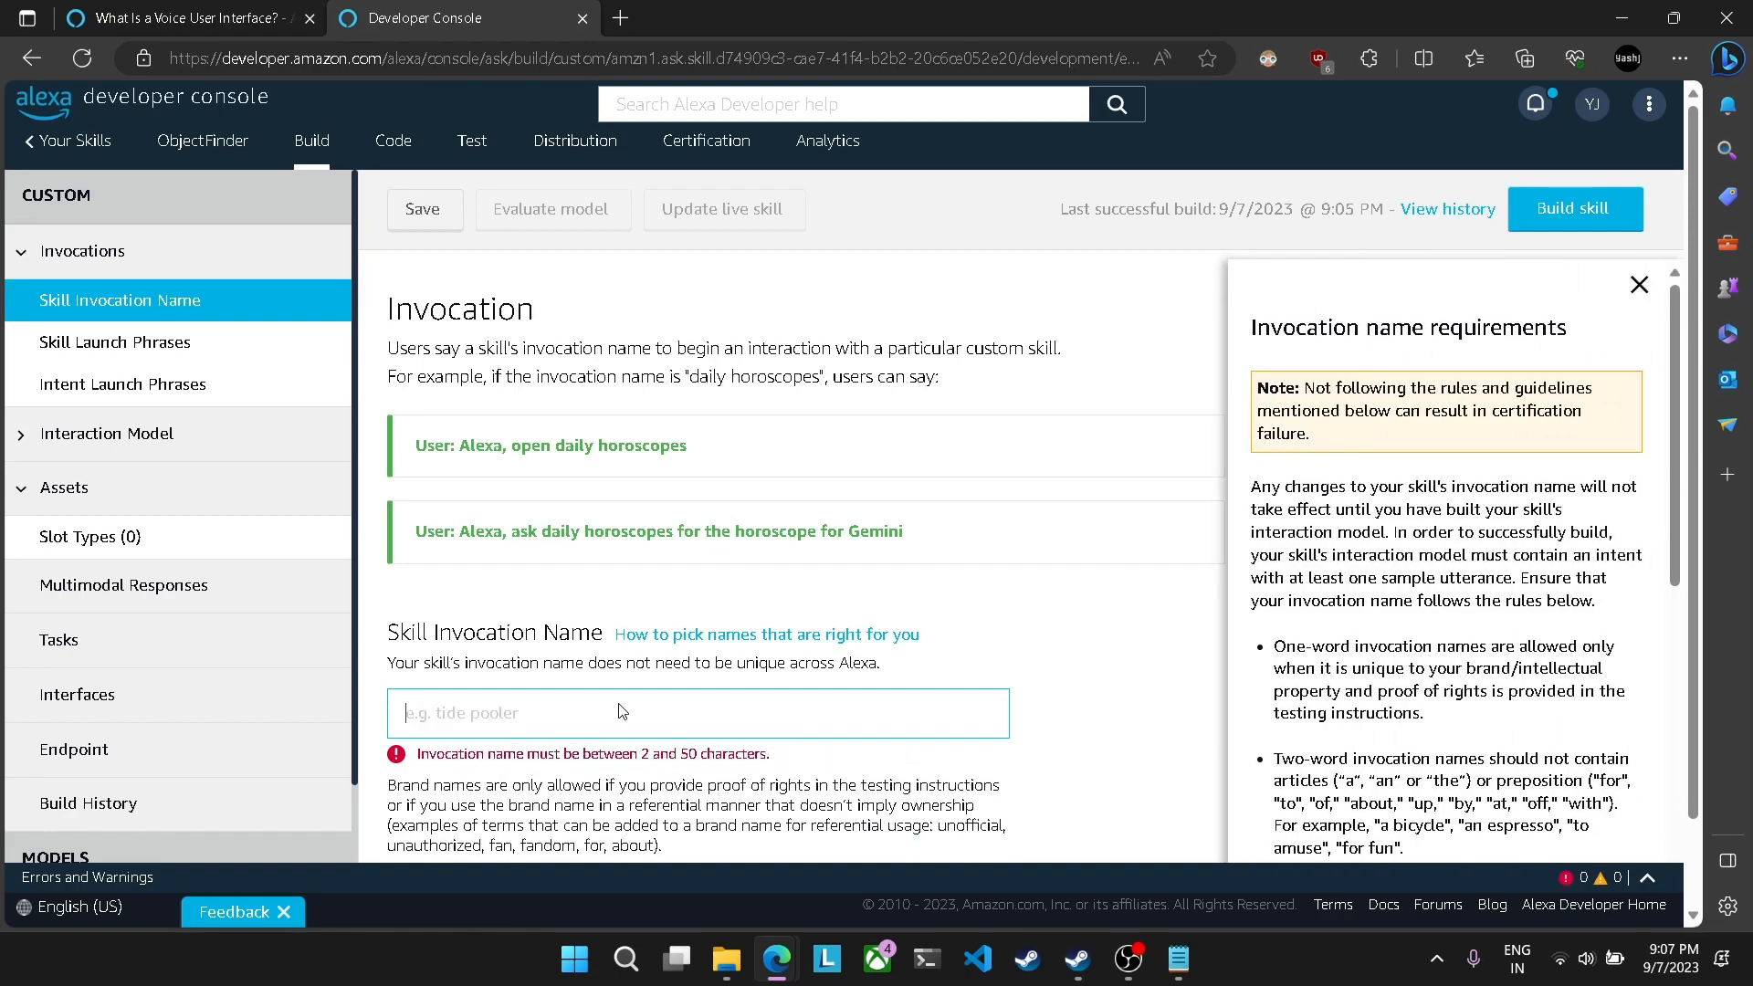
pyautogui.write('finder')
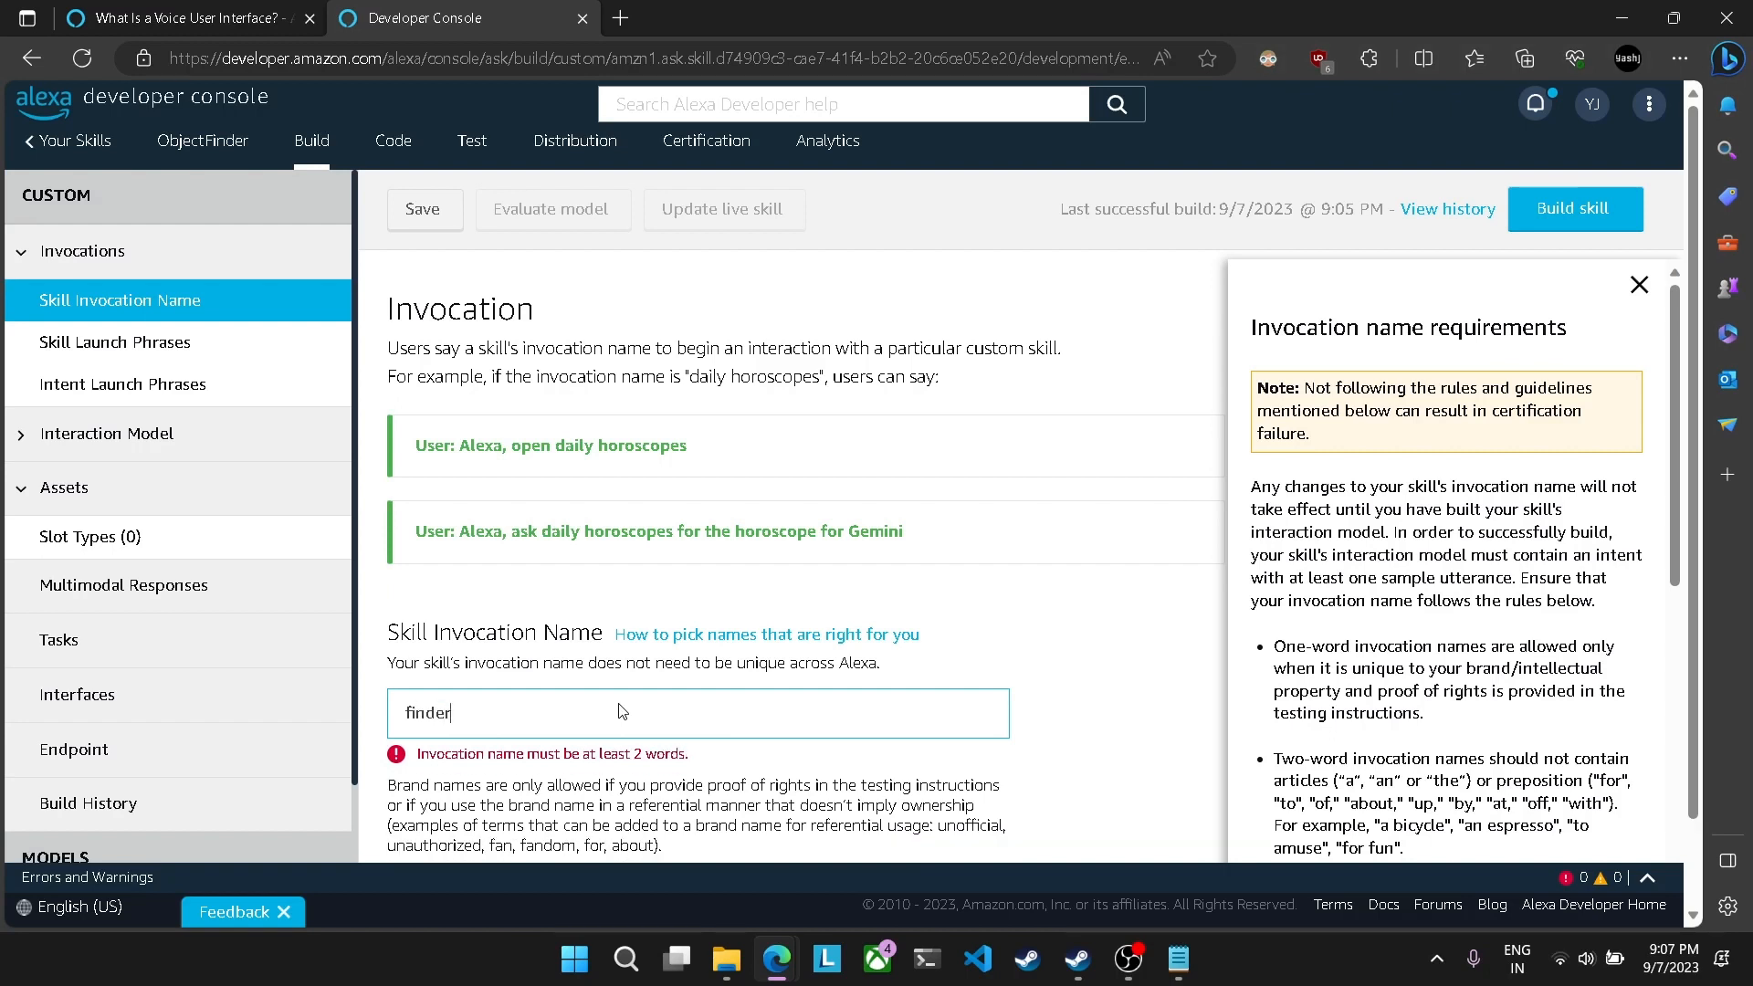
pyautogui.press('BackSpace')
pyautogui.press('BackSpace')
pyautogui.press('BackSpace')
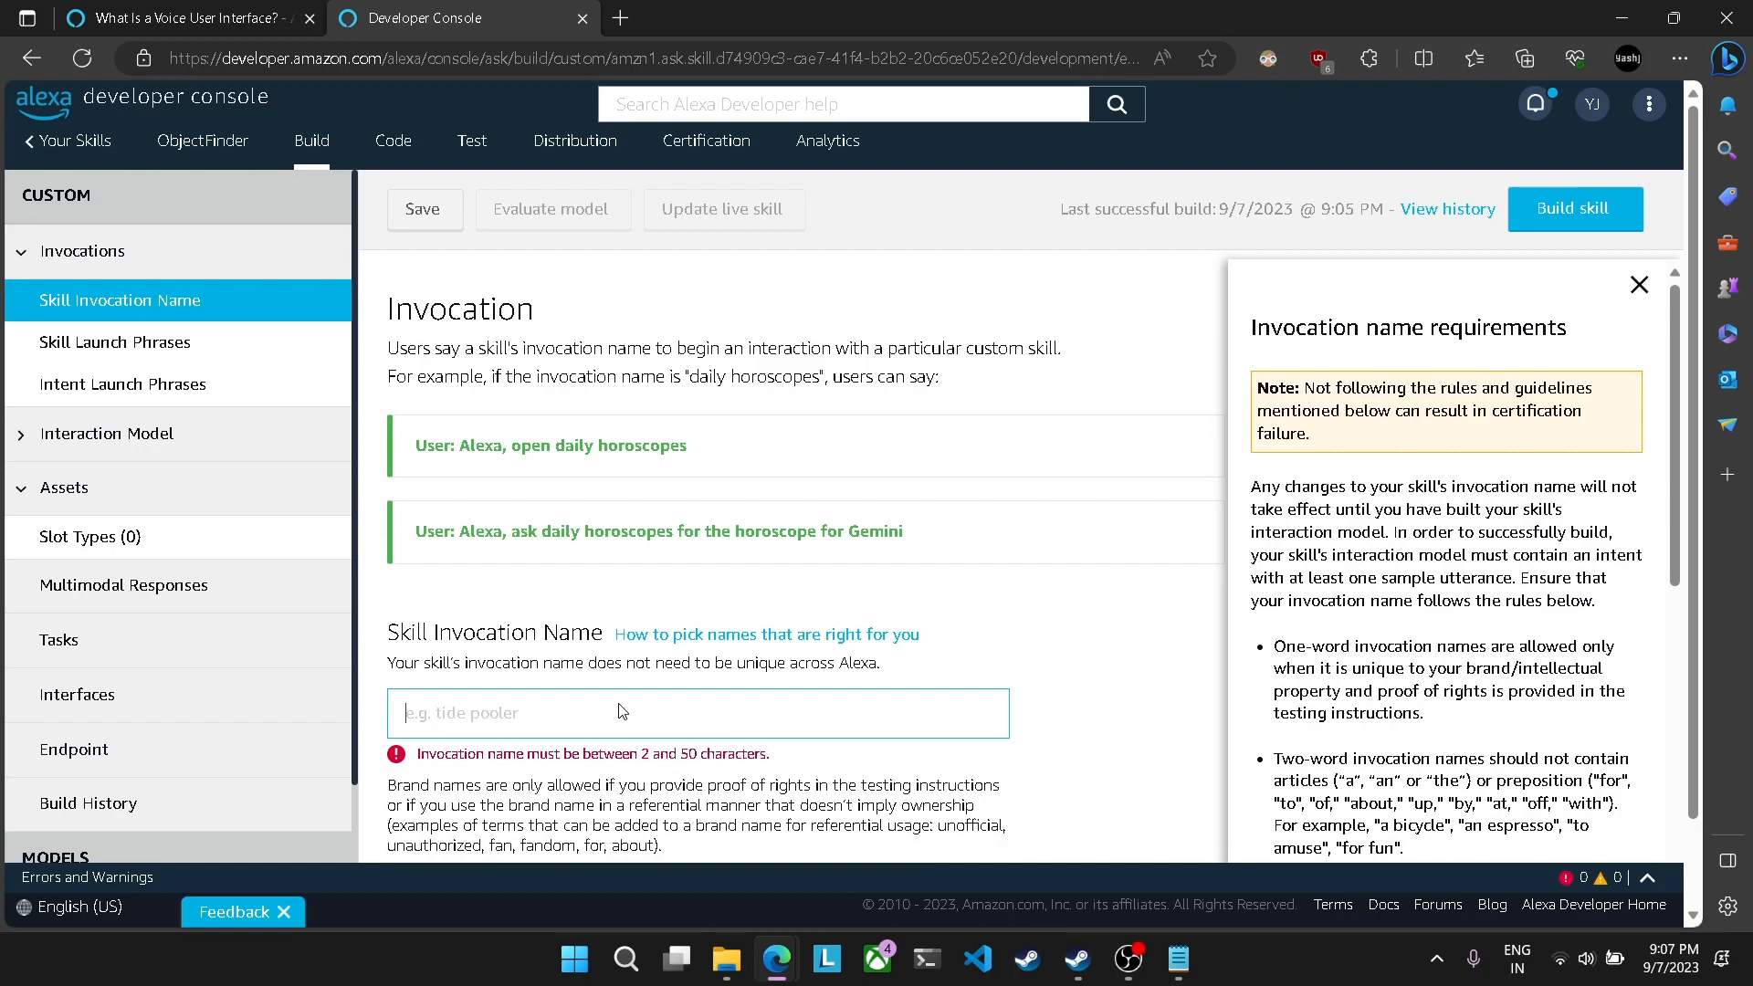
pyautogui.write('object finder')
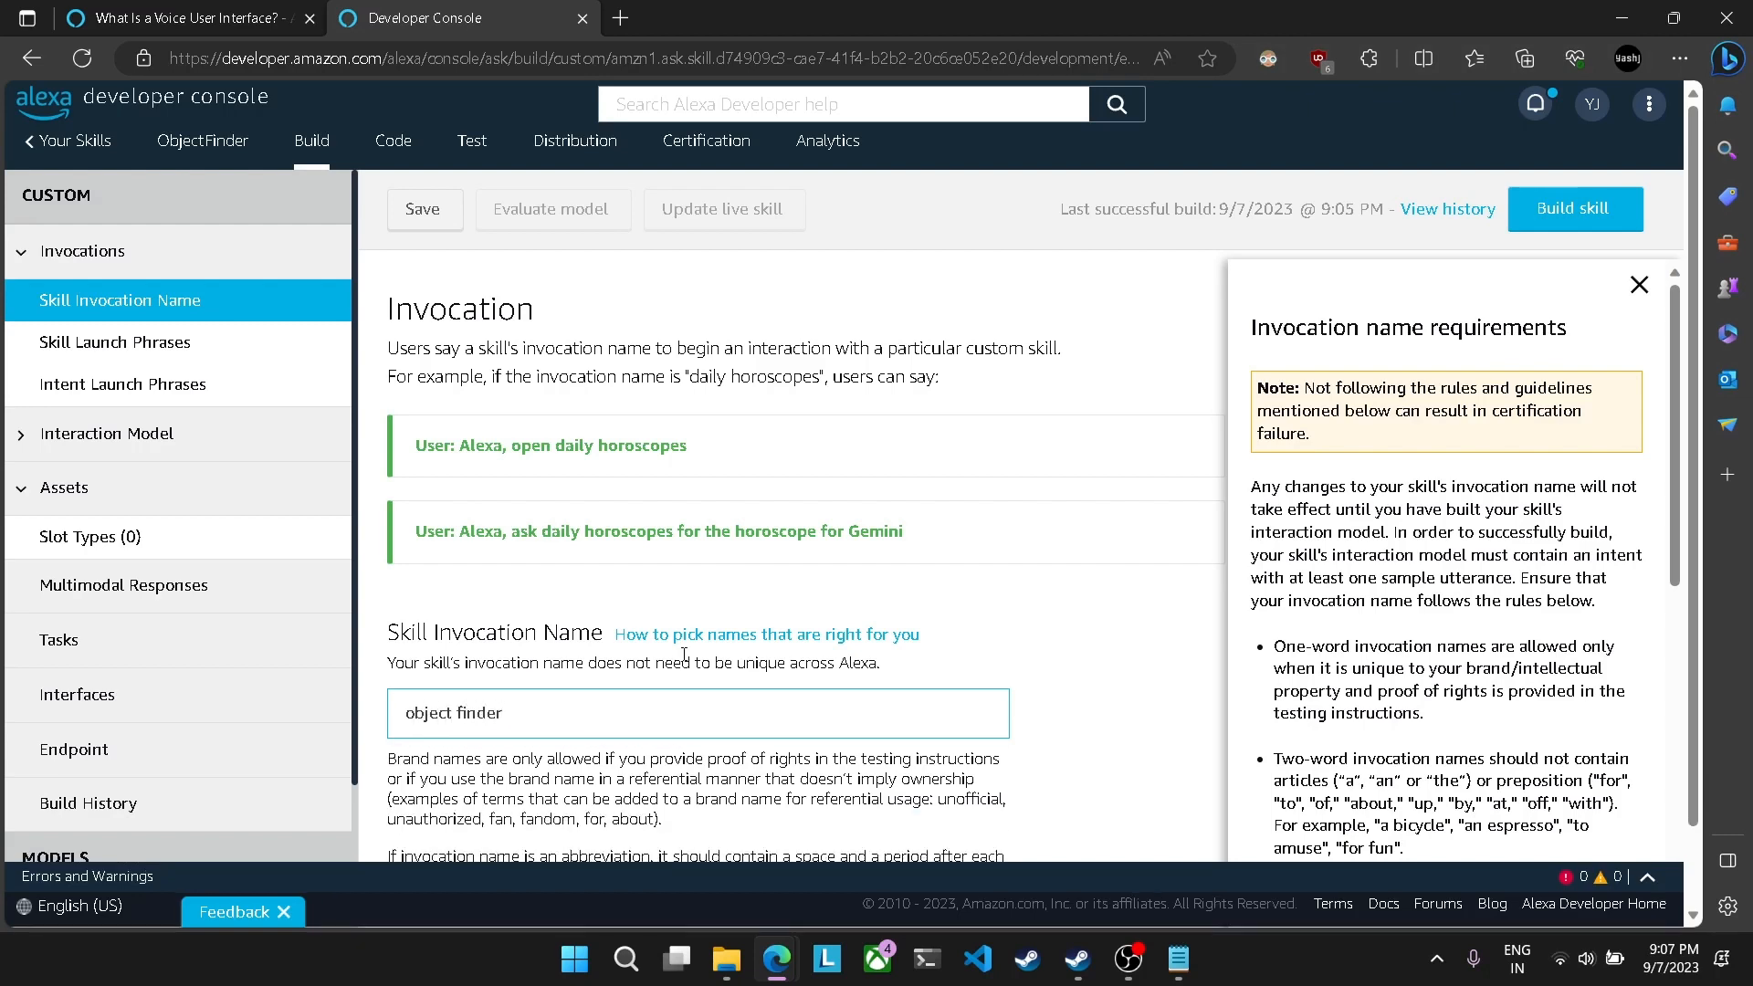
# Step: Create a custom intent named save in the skill's interaction model
pyautogui.scroll(-1, 639, 685)
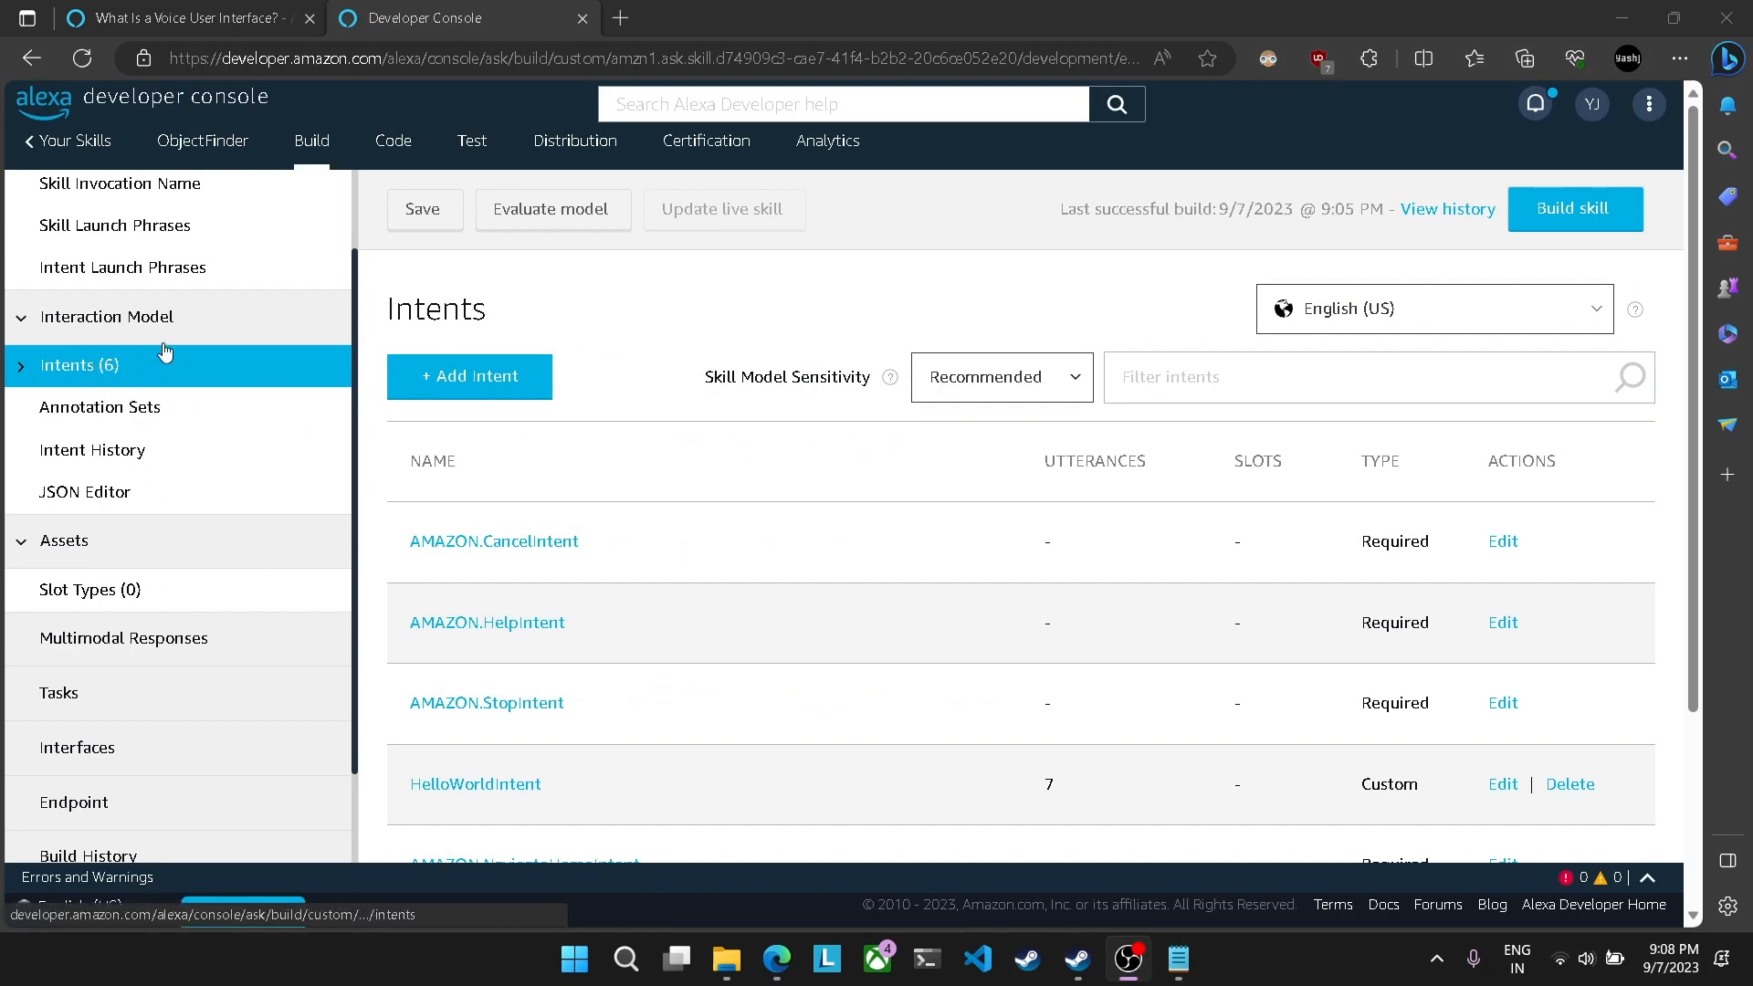
pyautogui.scroll(-2, 610, 509)
pyautogui.scroll(2, 612, 510)
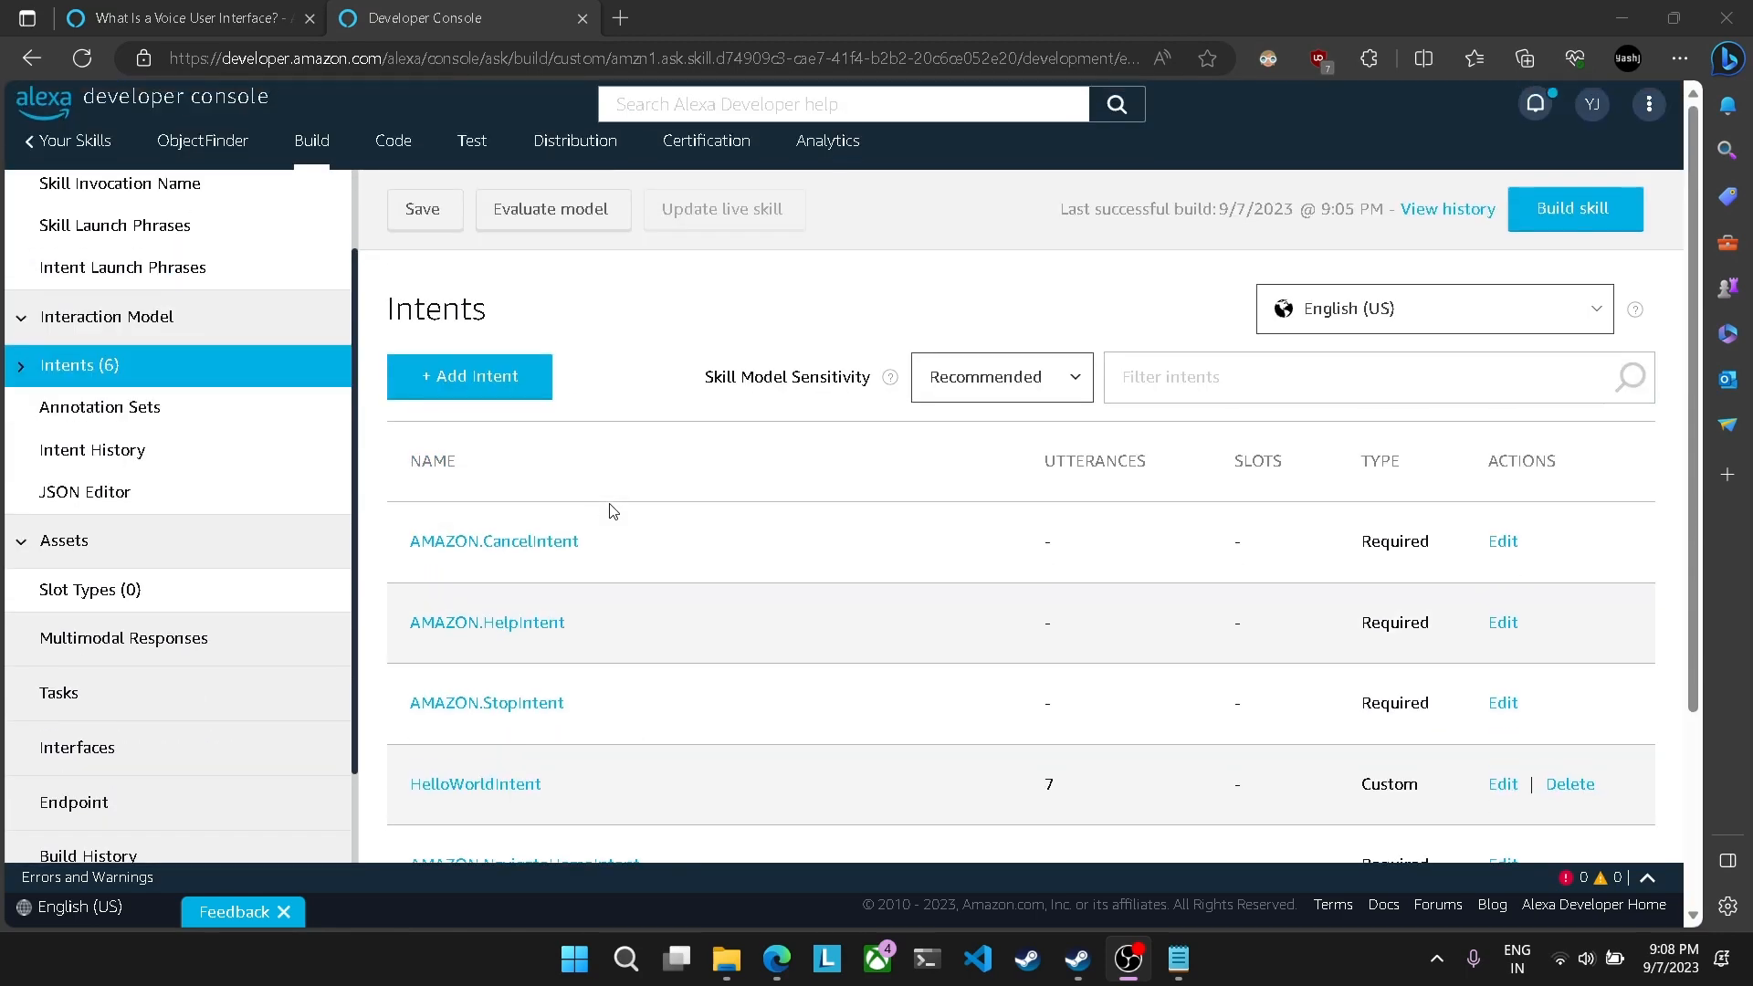
pyautogui.click(470, 375)
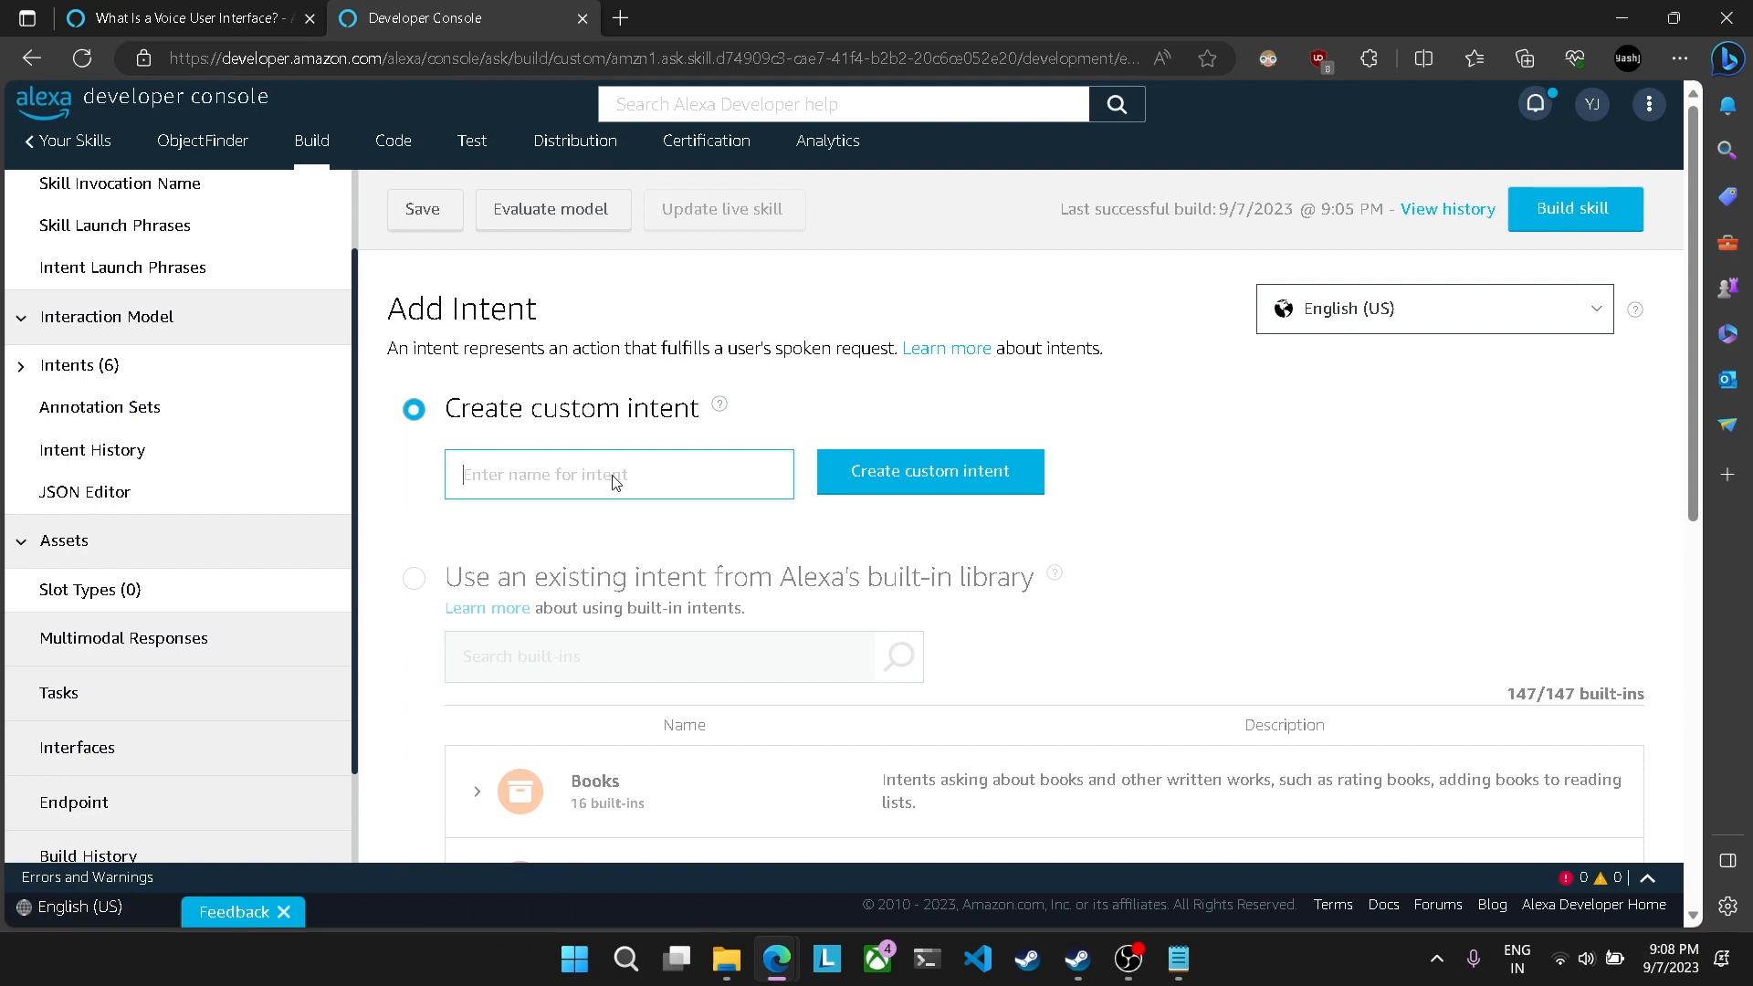
pyautogui.write('save')
pyautogui.click(896, 474)
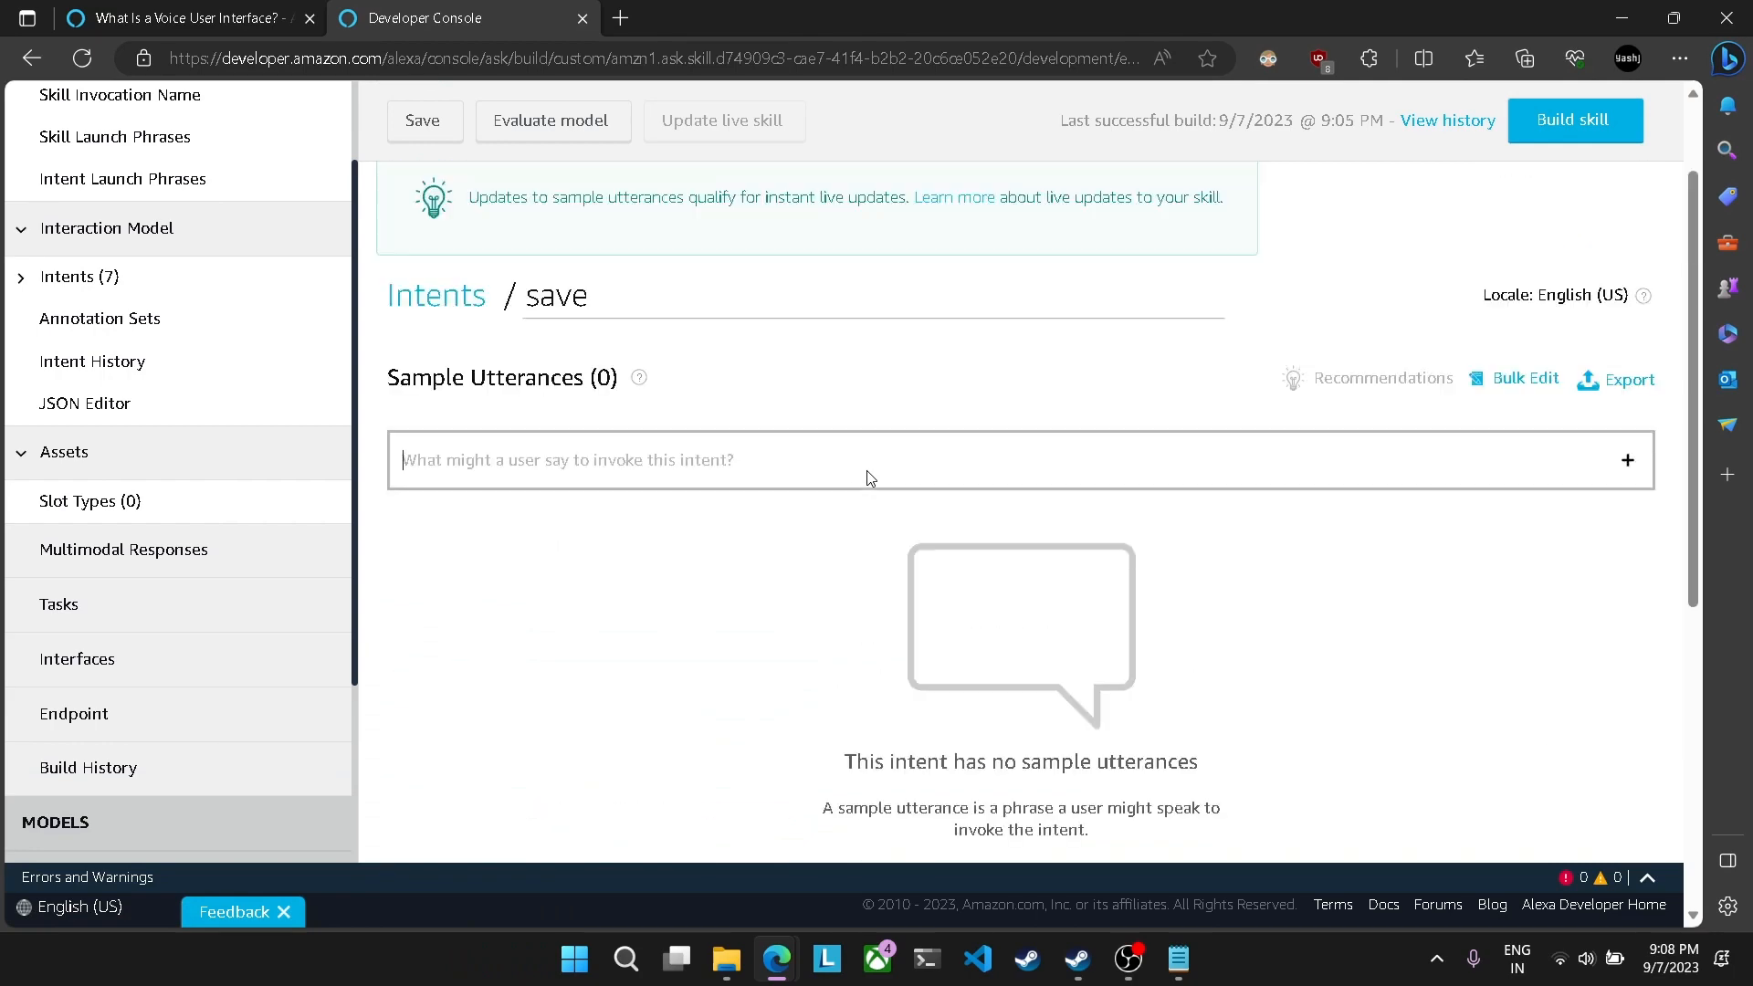
pyautogui.scroll(-4, 870, 478)
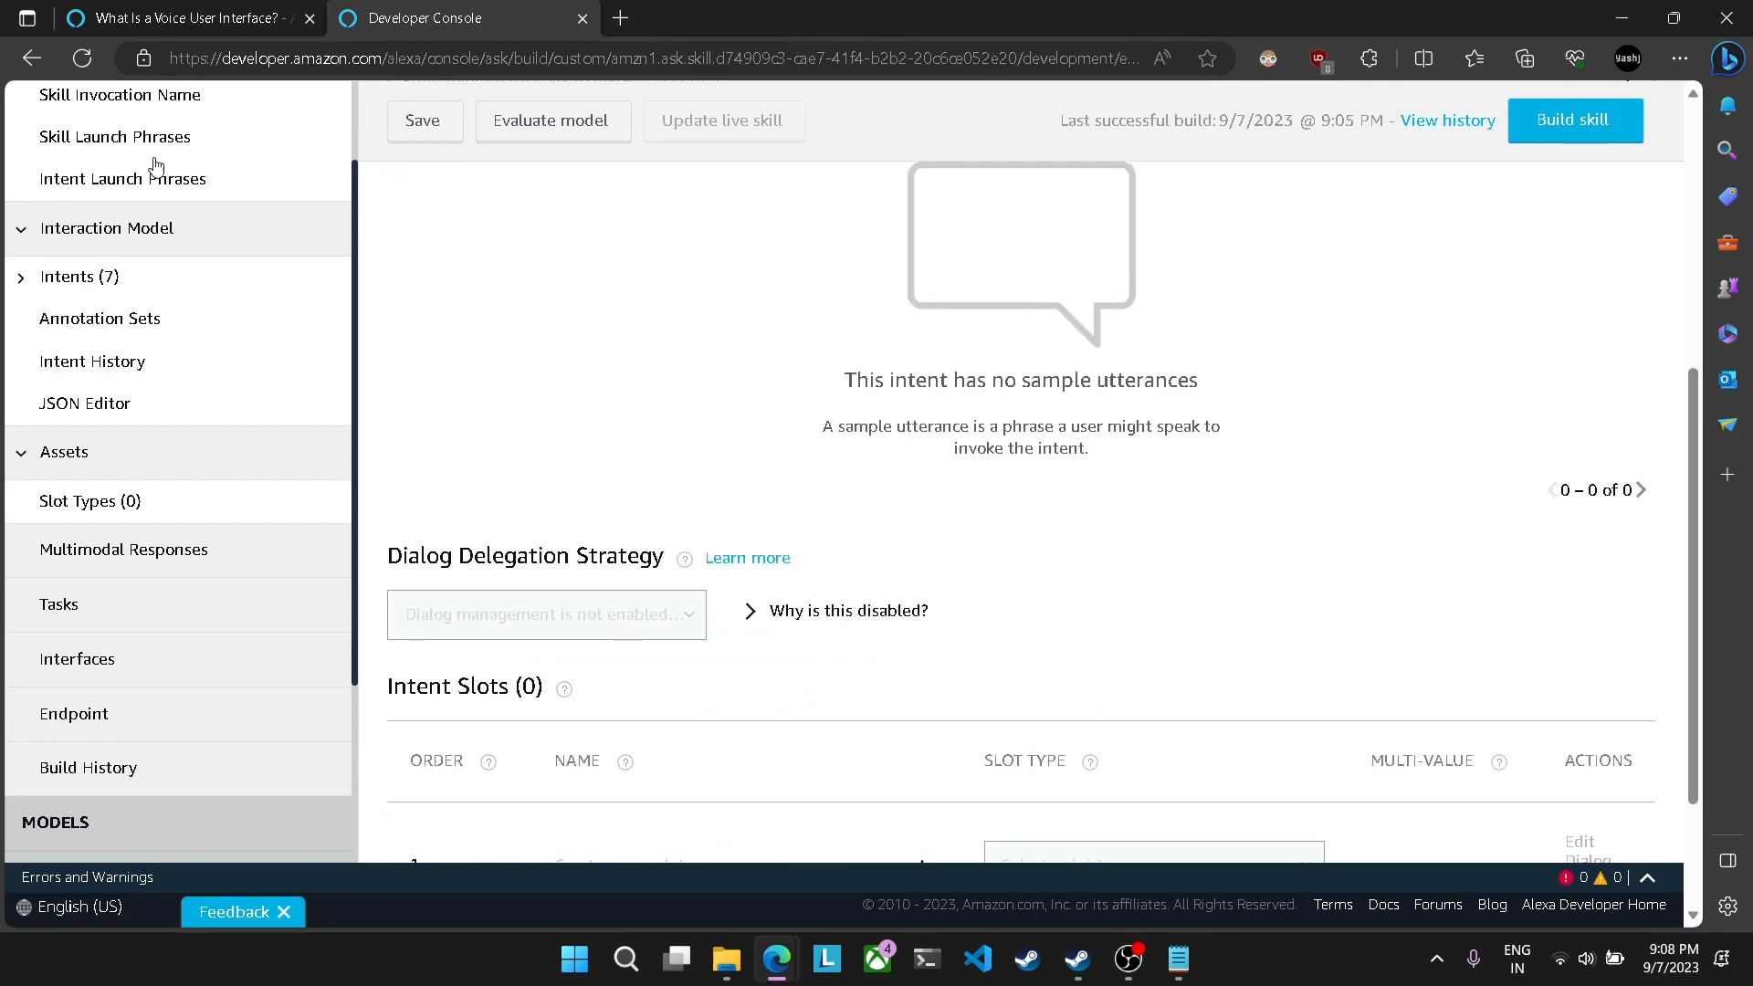
# Step: Open testSaveIntent in the existing test minor skill and examine its sample utterance, its slots and their assigned slot types
pyautogui.click(192, 19)
pyautogui.click(1293, 210)
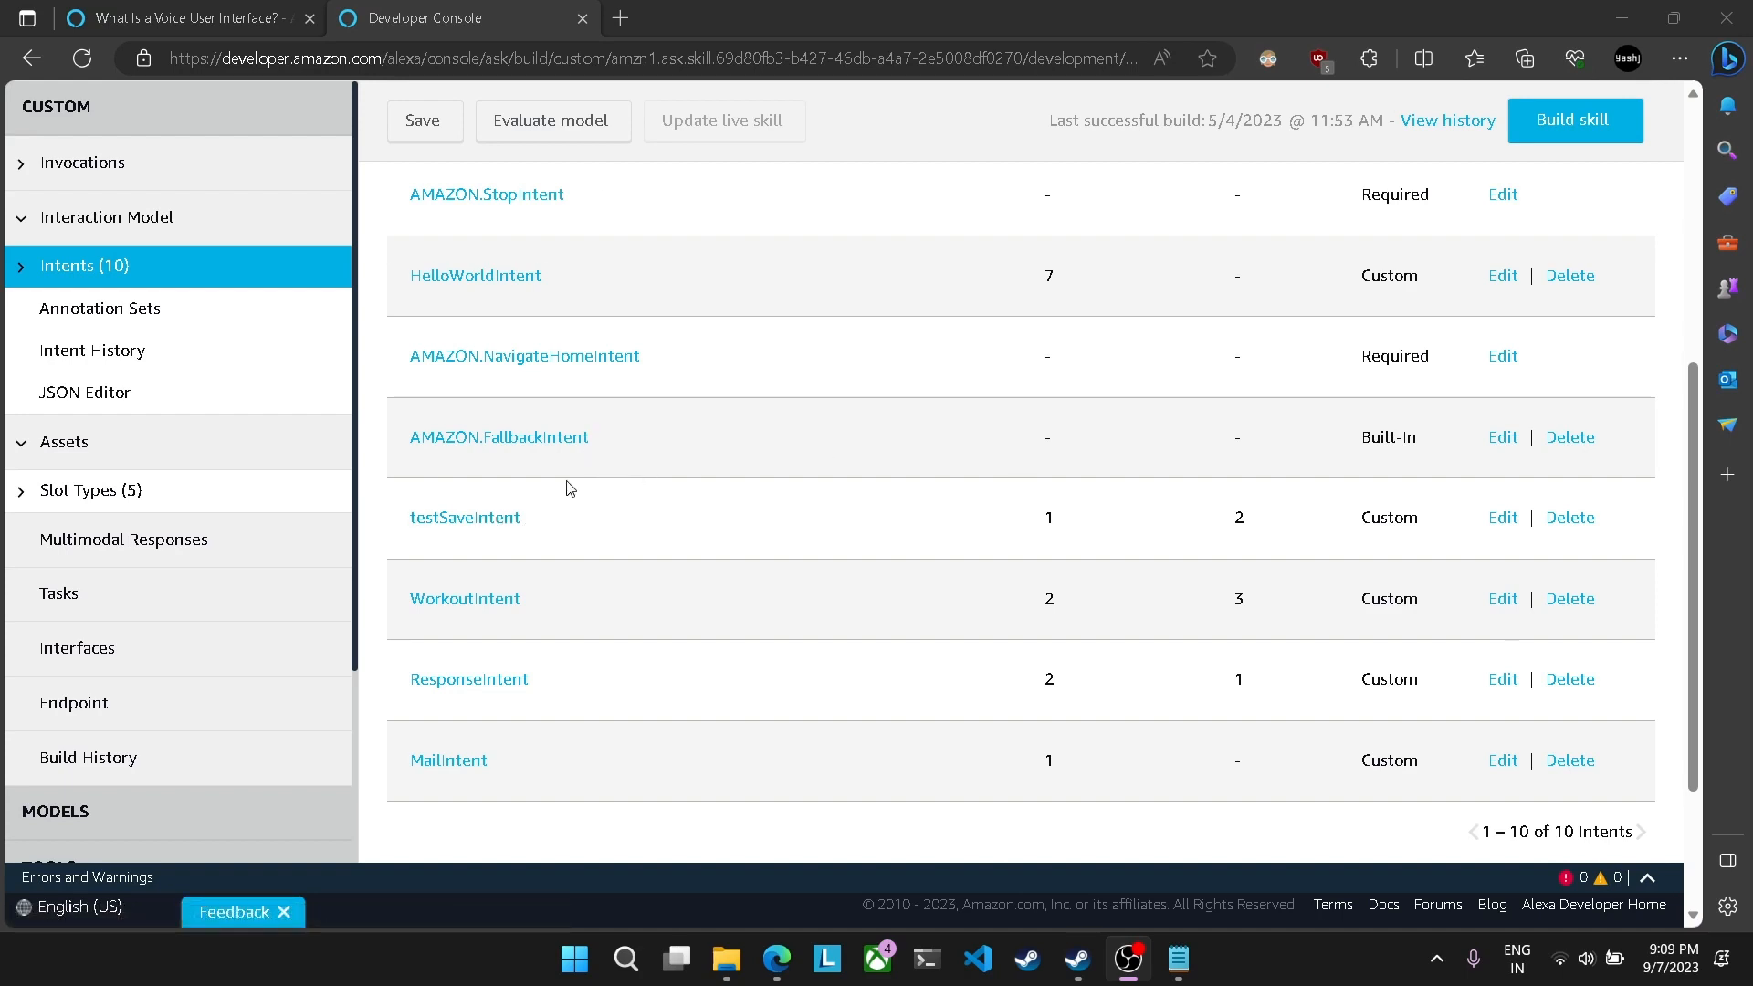
pyautogui.click(462, 519)
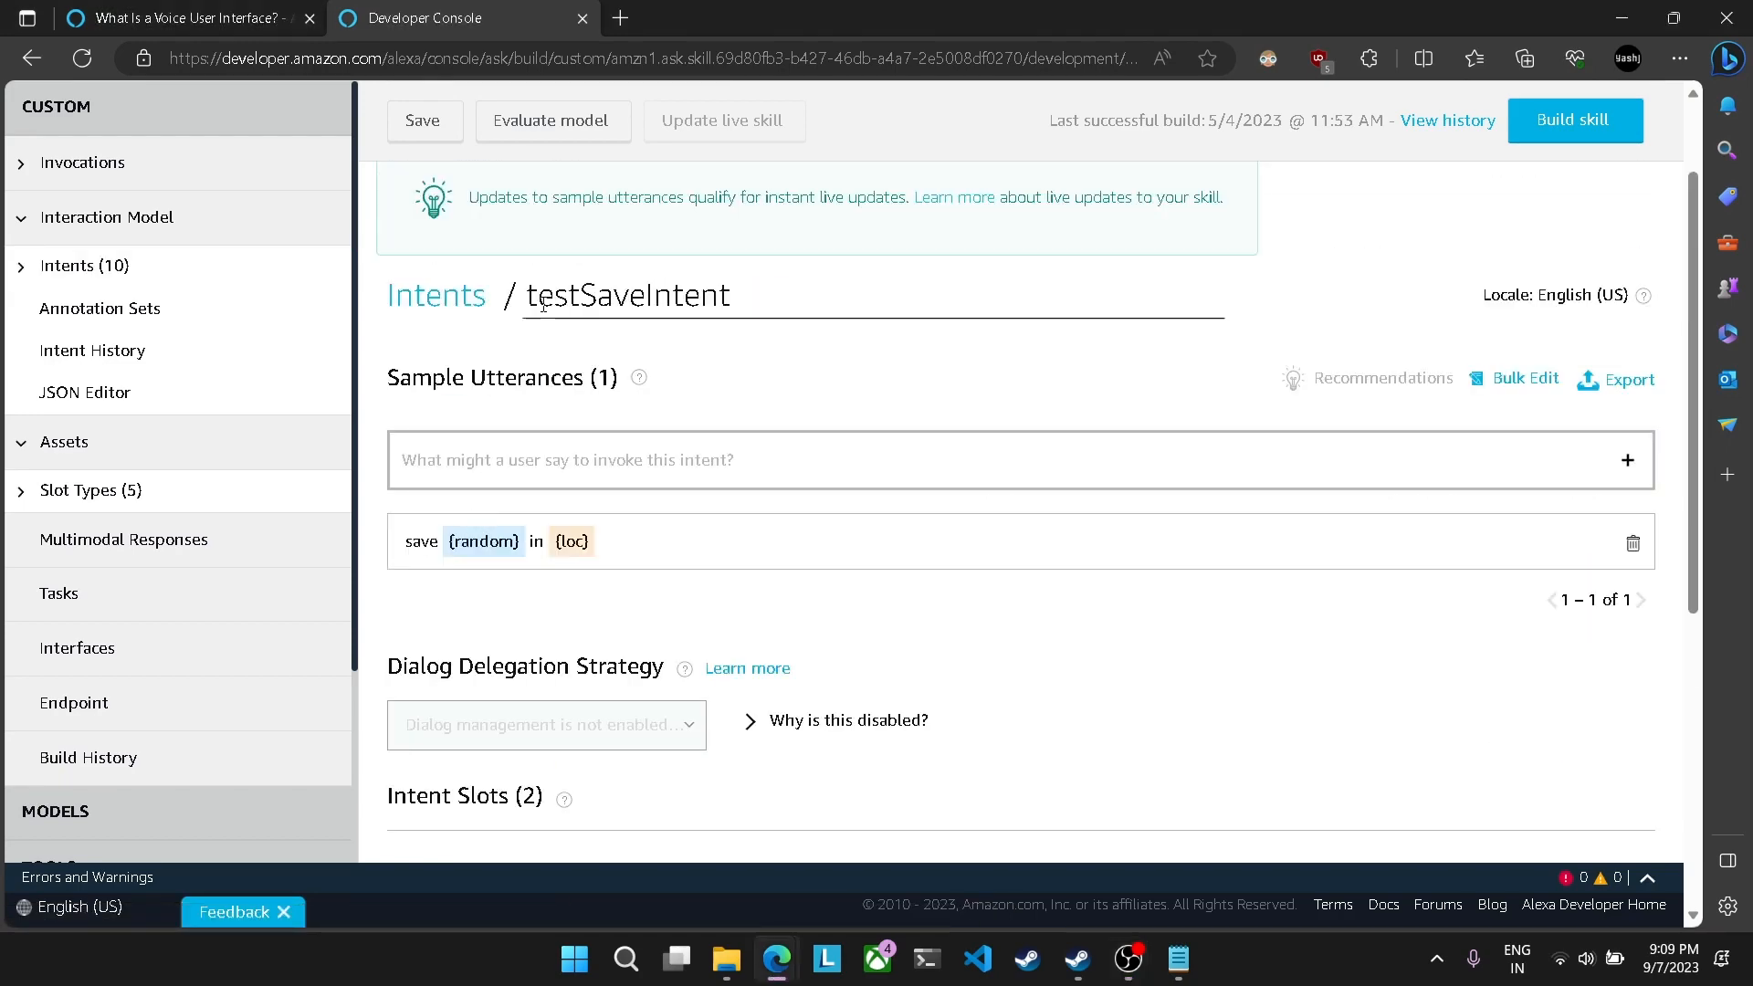
pyautogui.scroll(-4, 736, 288)
pyautogui.scroll(3, 736, 289)
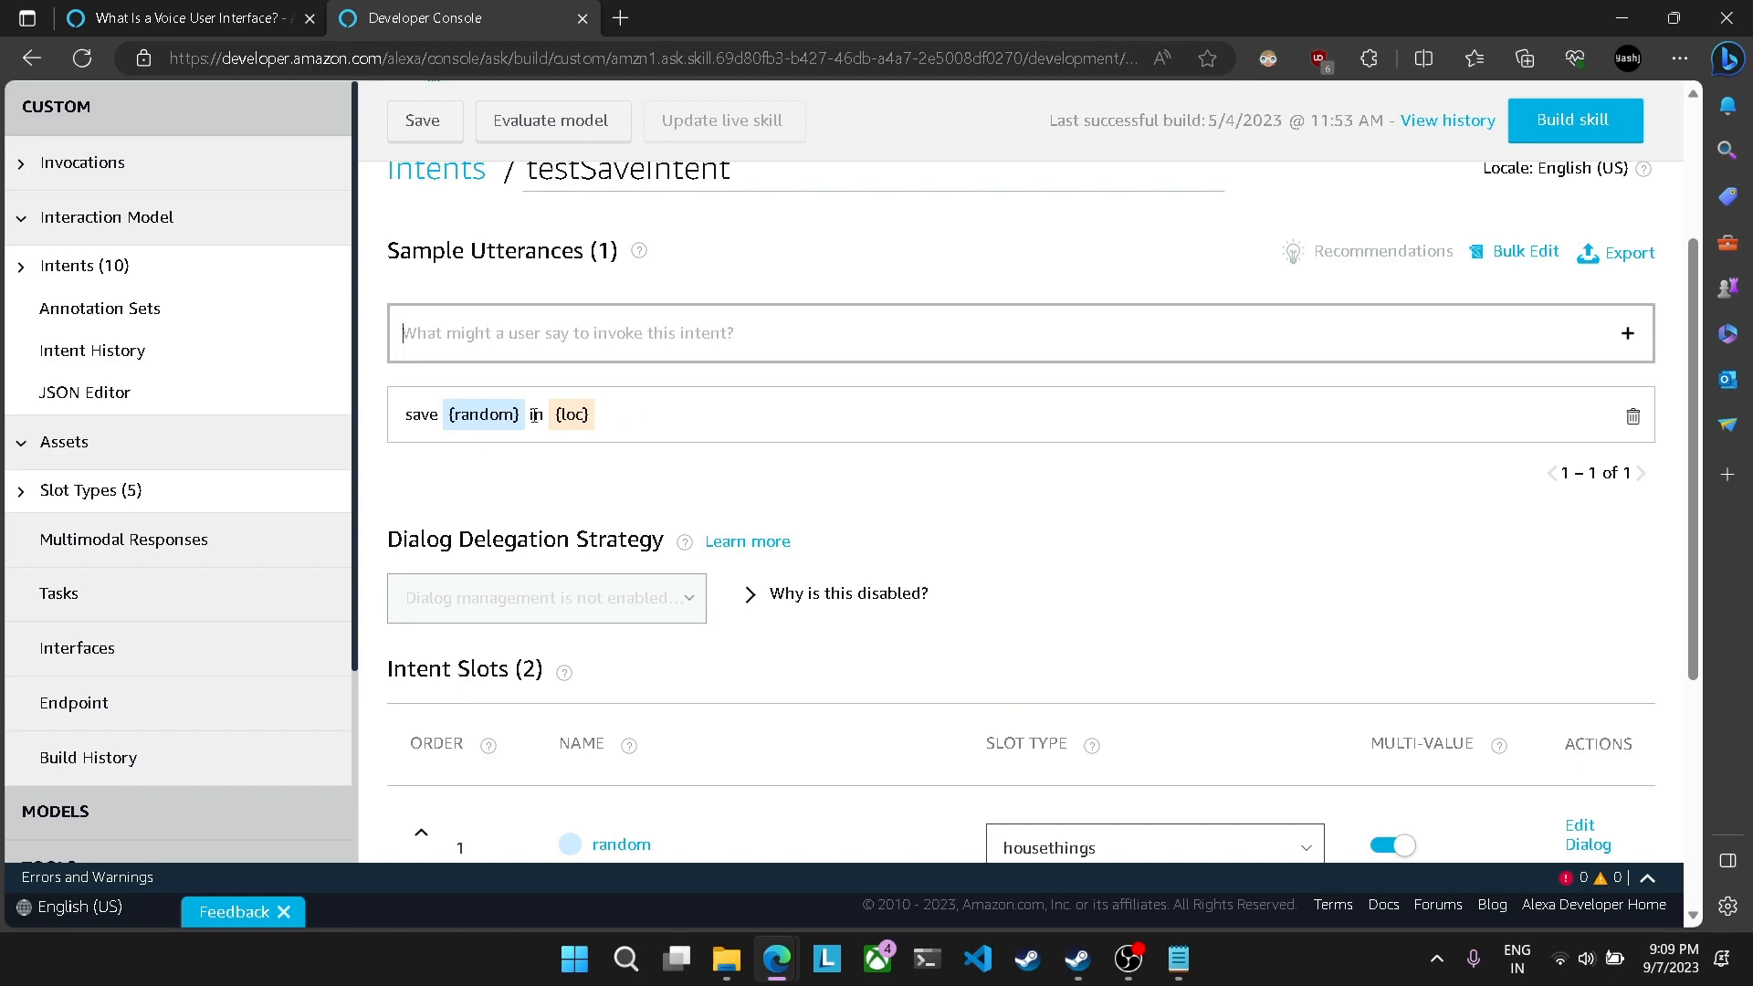
pyautogui.scroll(-1, 581, 453)
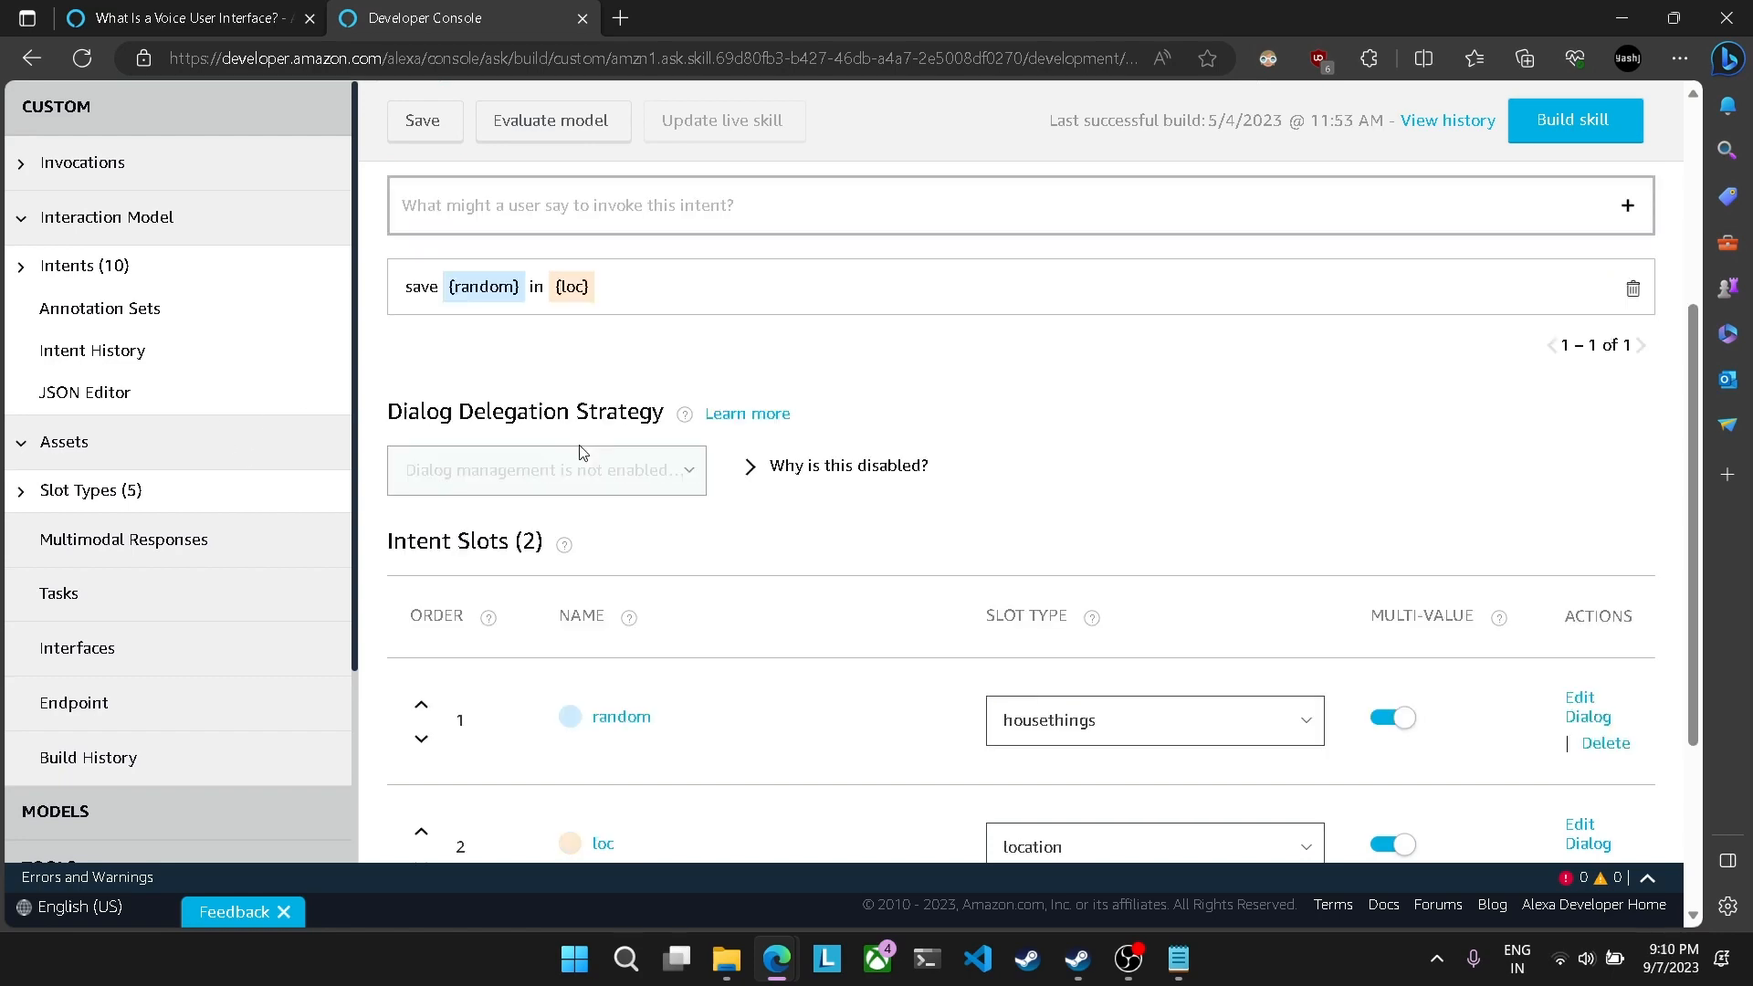
pyautogui.scroll(1, 580, 453)
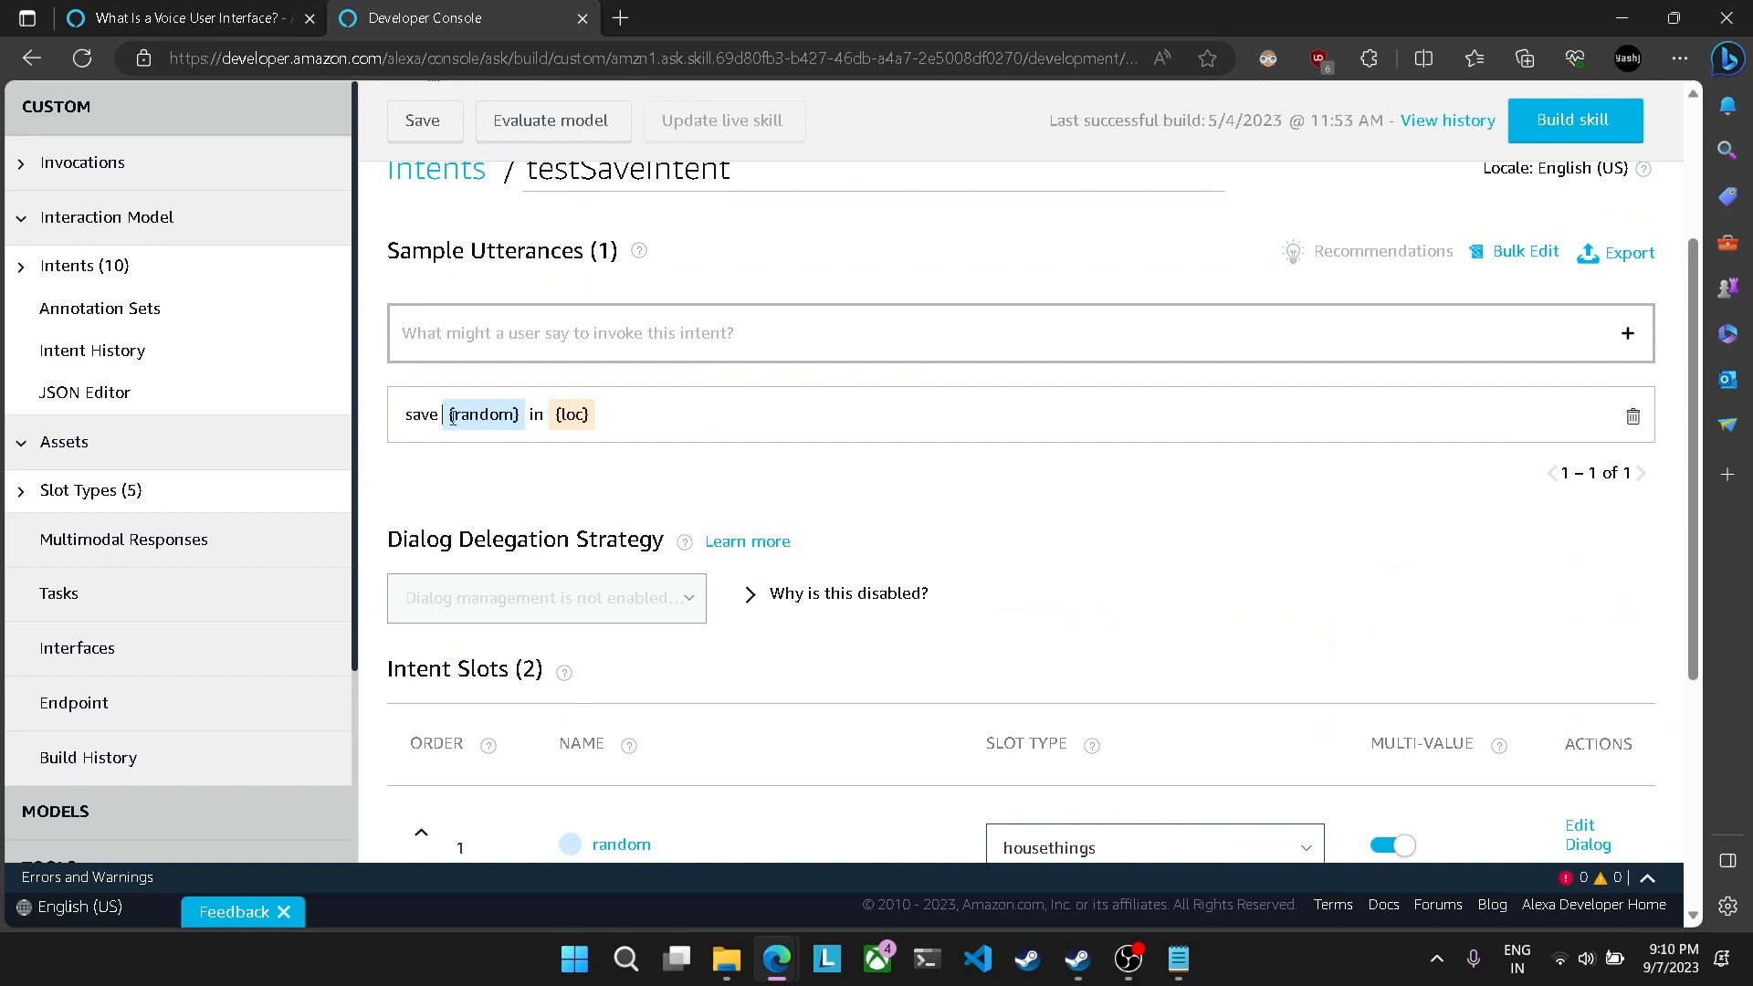
pyautogui.moveTo(452, 417); pyautogui.dragTo(615, 442)
pyautogui.click(1018, 538)
pyautogui.click(1101, 485)
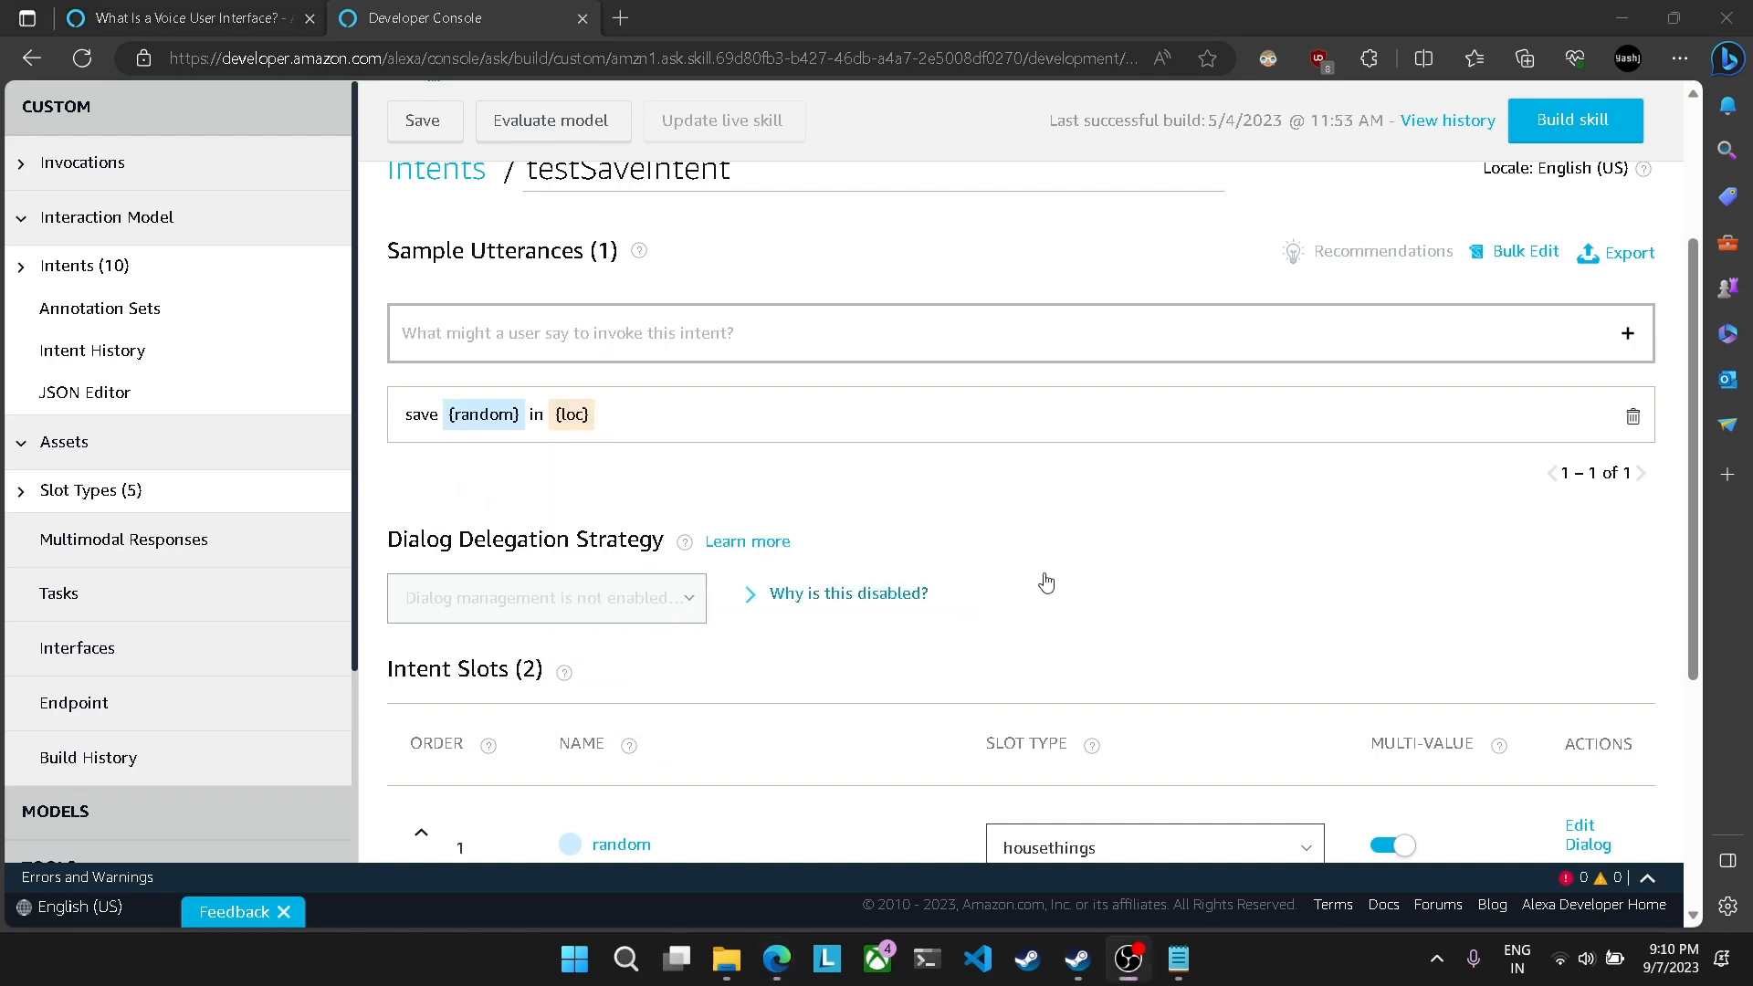
pyautogui.scroll(-3, 972, 575)
pyautogui.scroll(-2, 972, 575)
pyautogui.scroll(7, 971, 575)
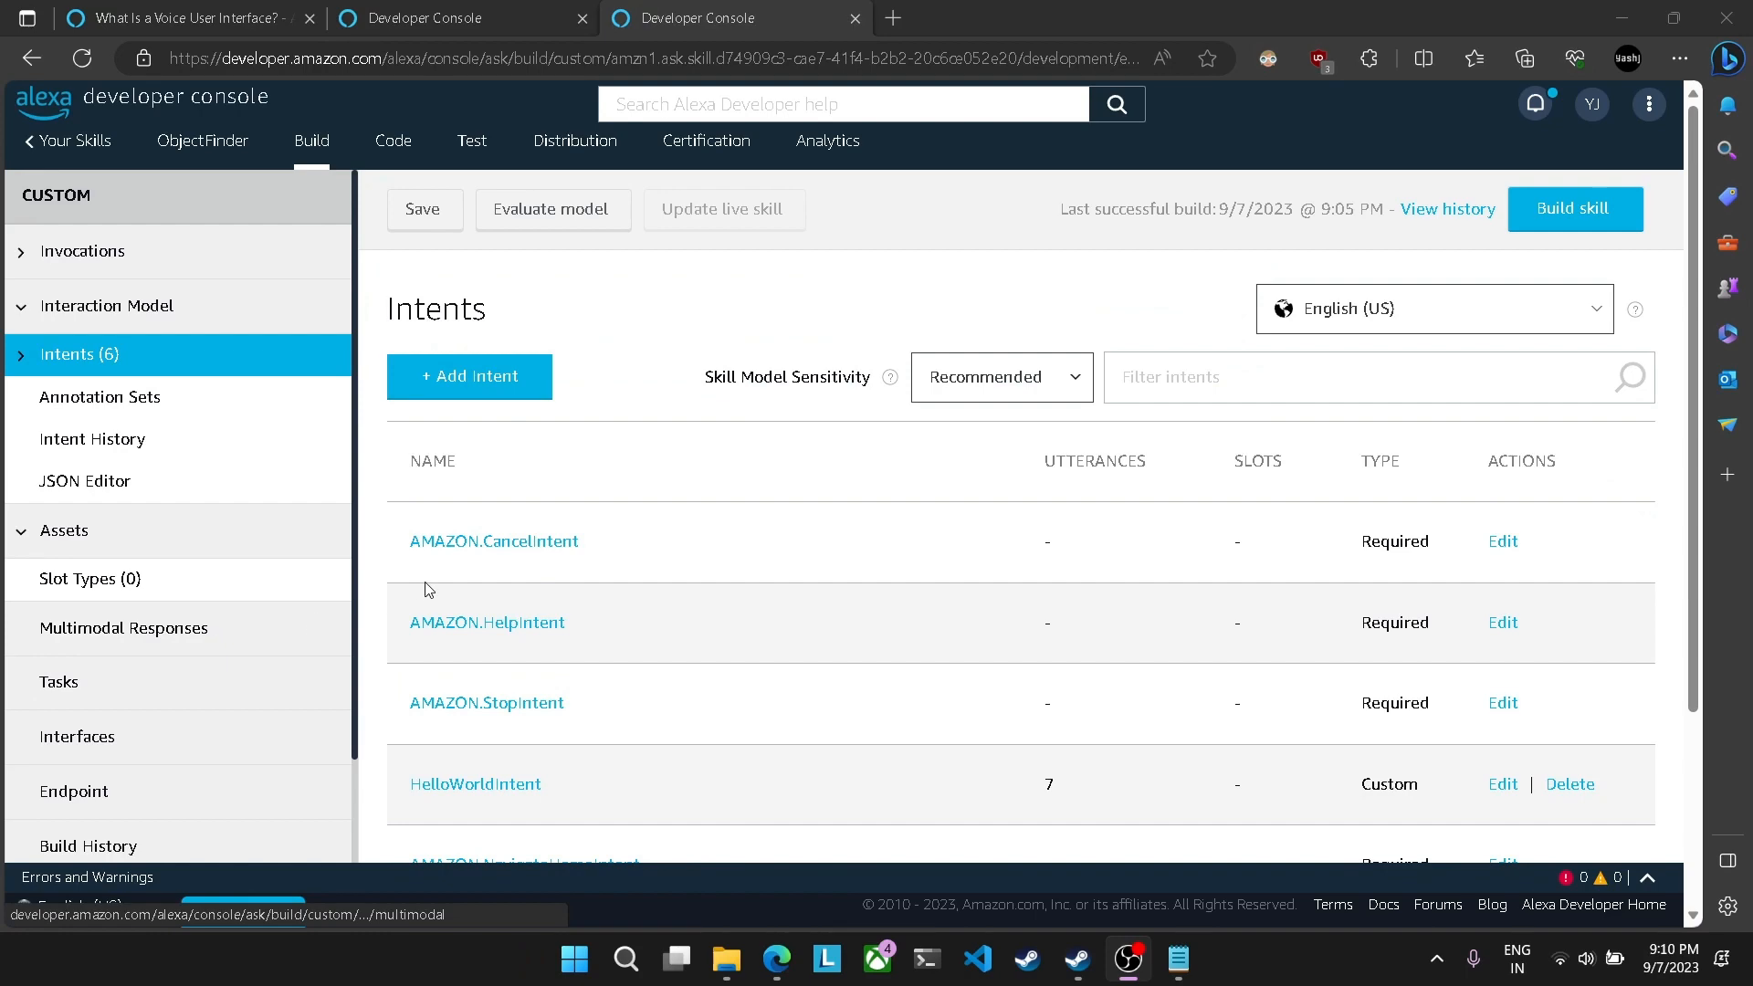
# Step: Return to the ObjectFinder skill and create a custom intent named testSaveIntent
pyautogui.scroll(-3, 525, 594)
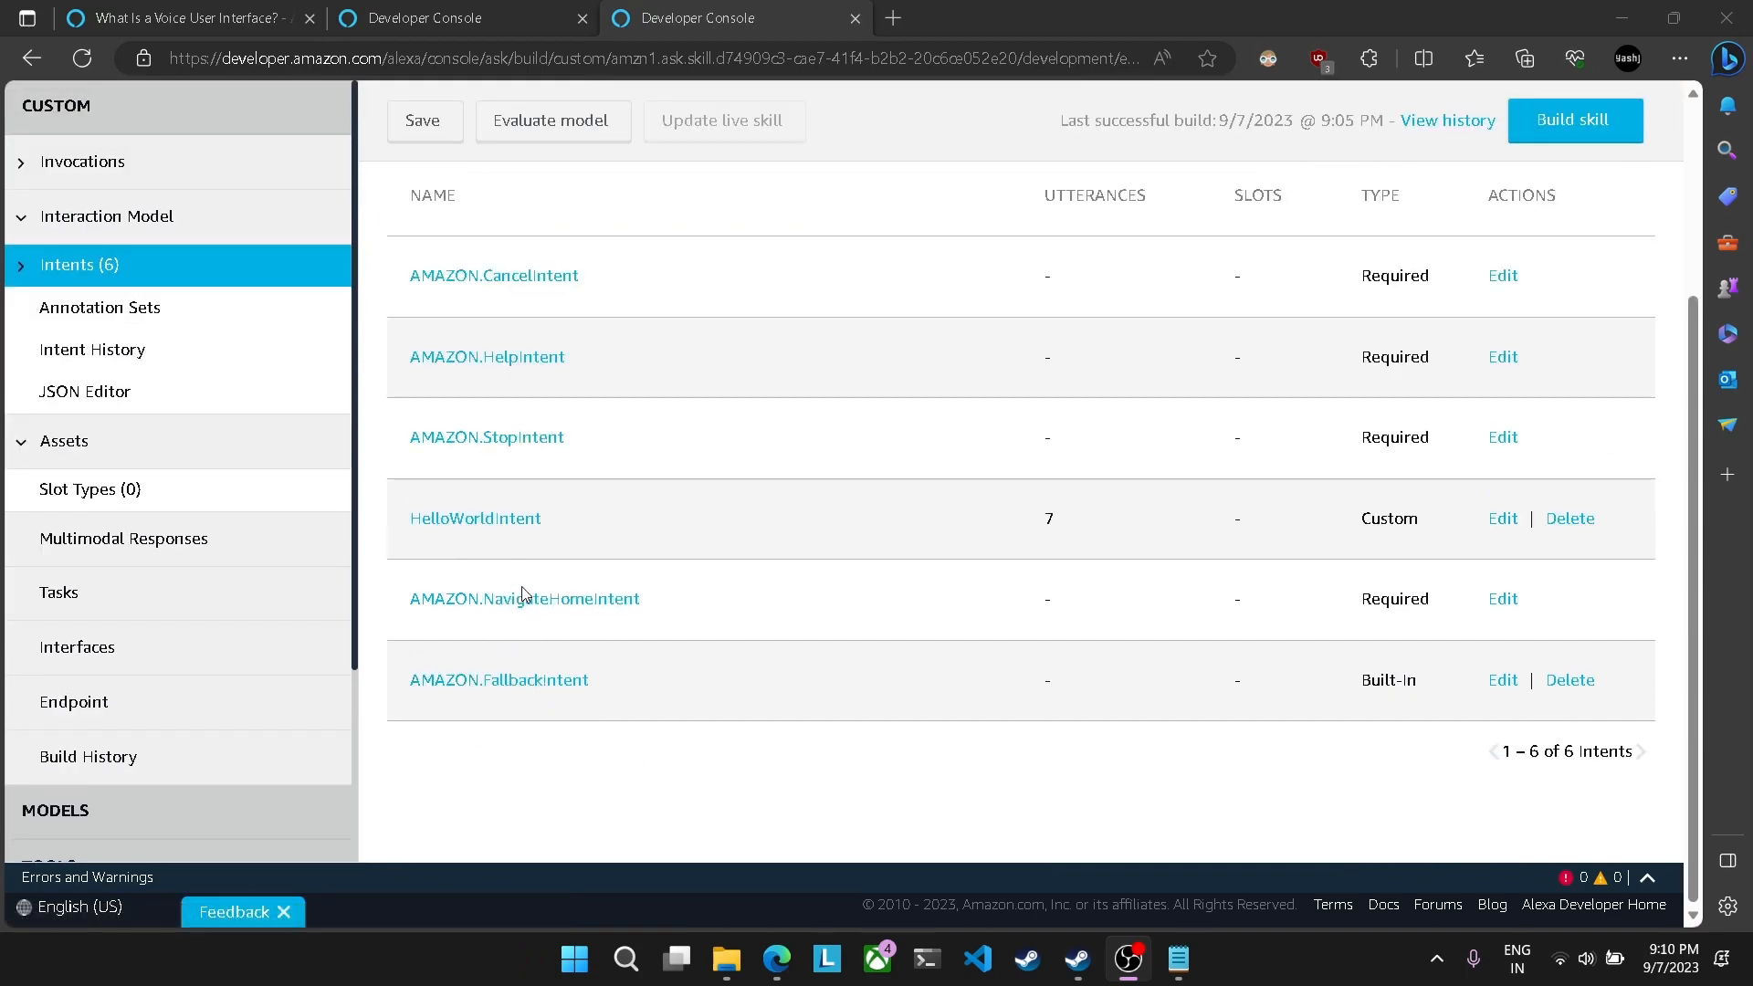
pyautogui.scroll(3, 525, 594)
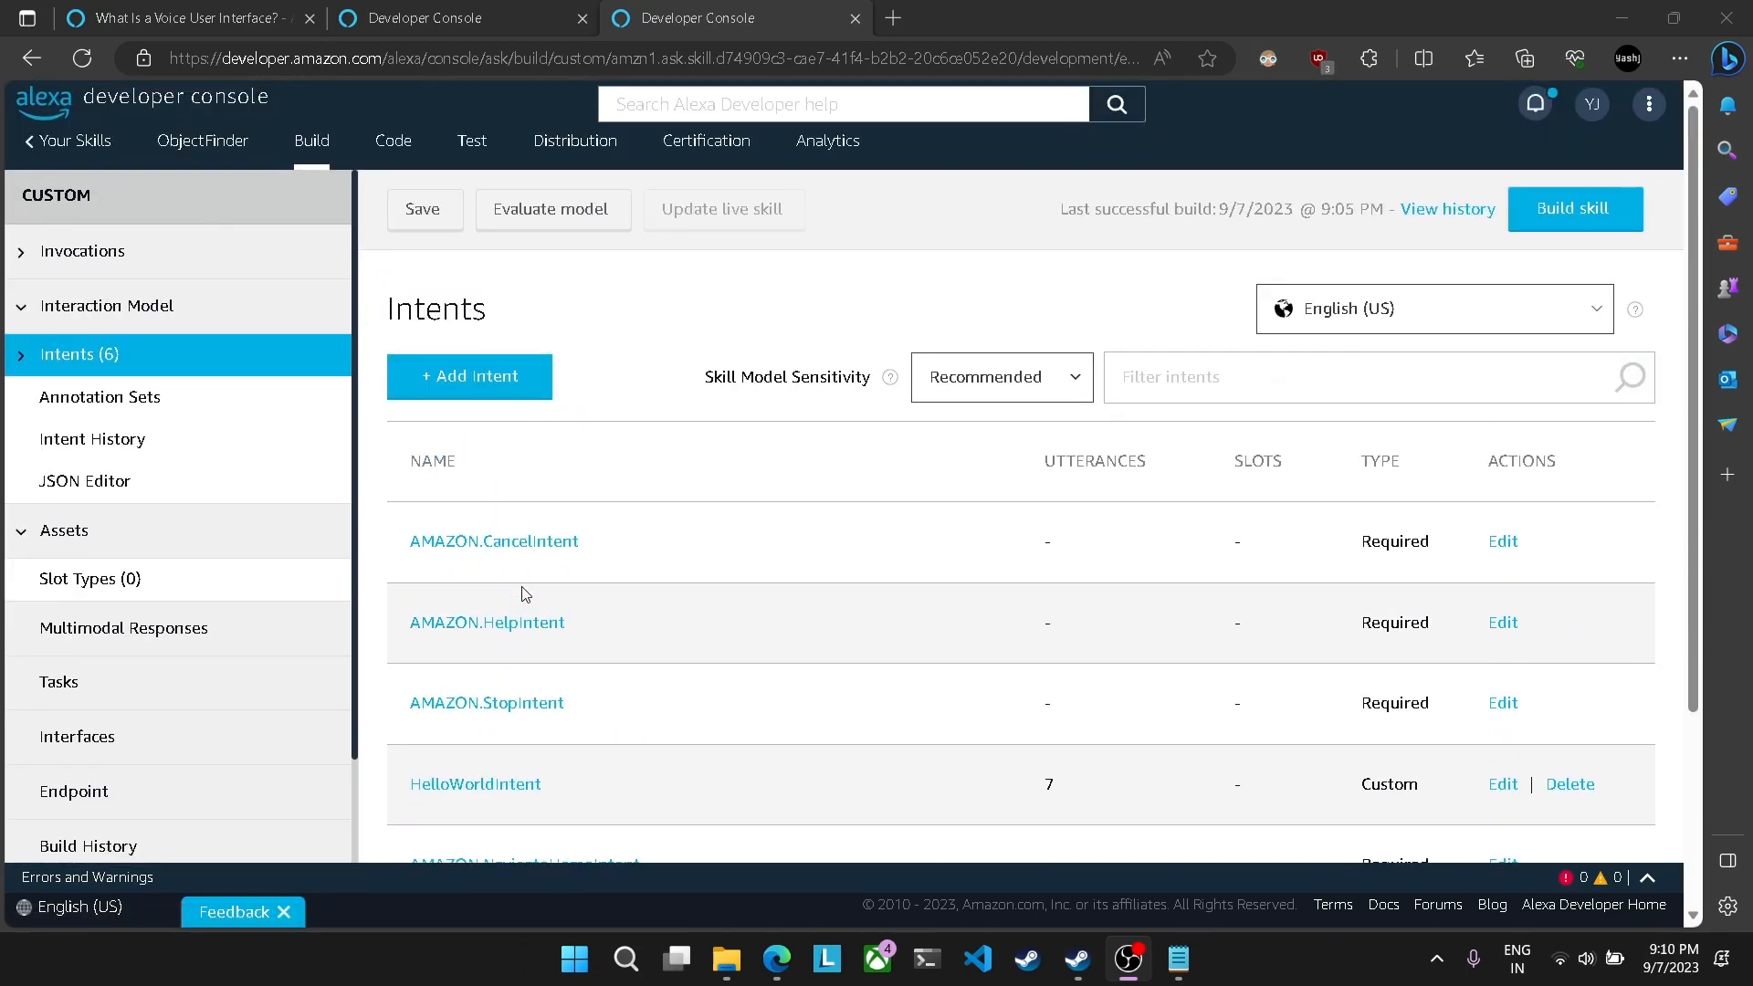
pyautogui.click(478, 384)
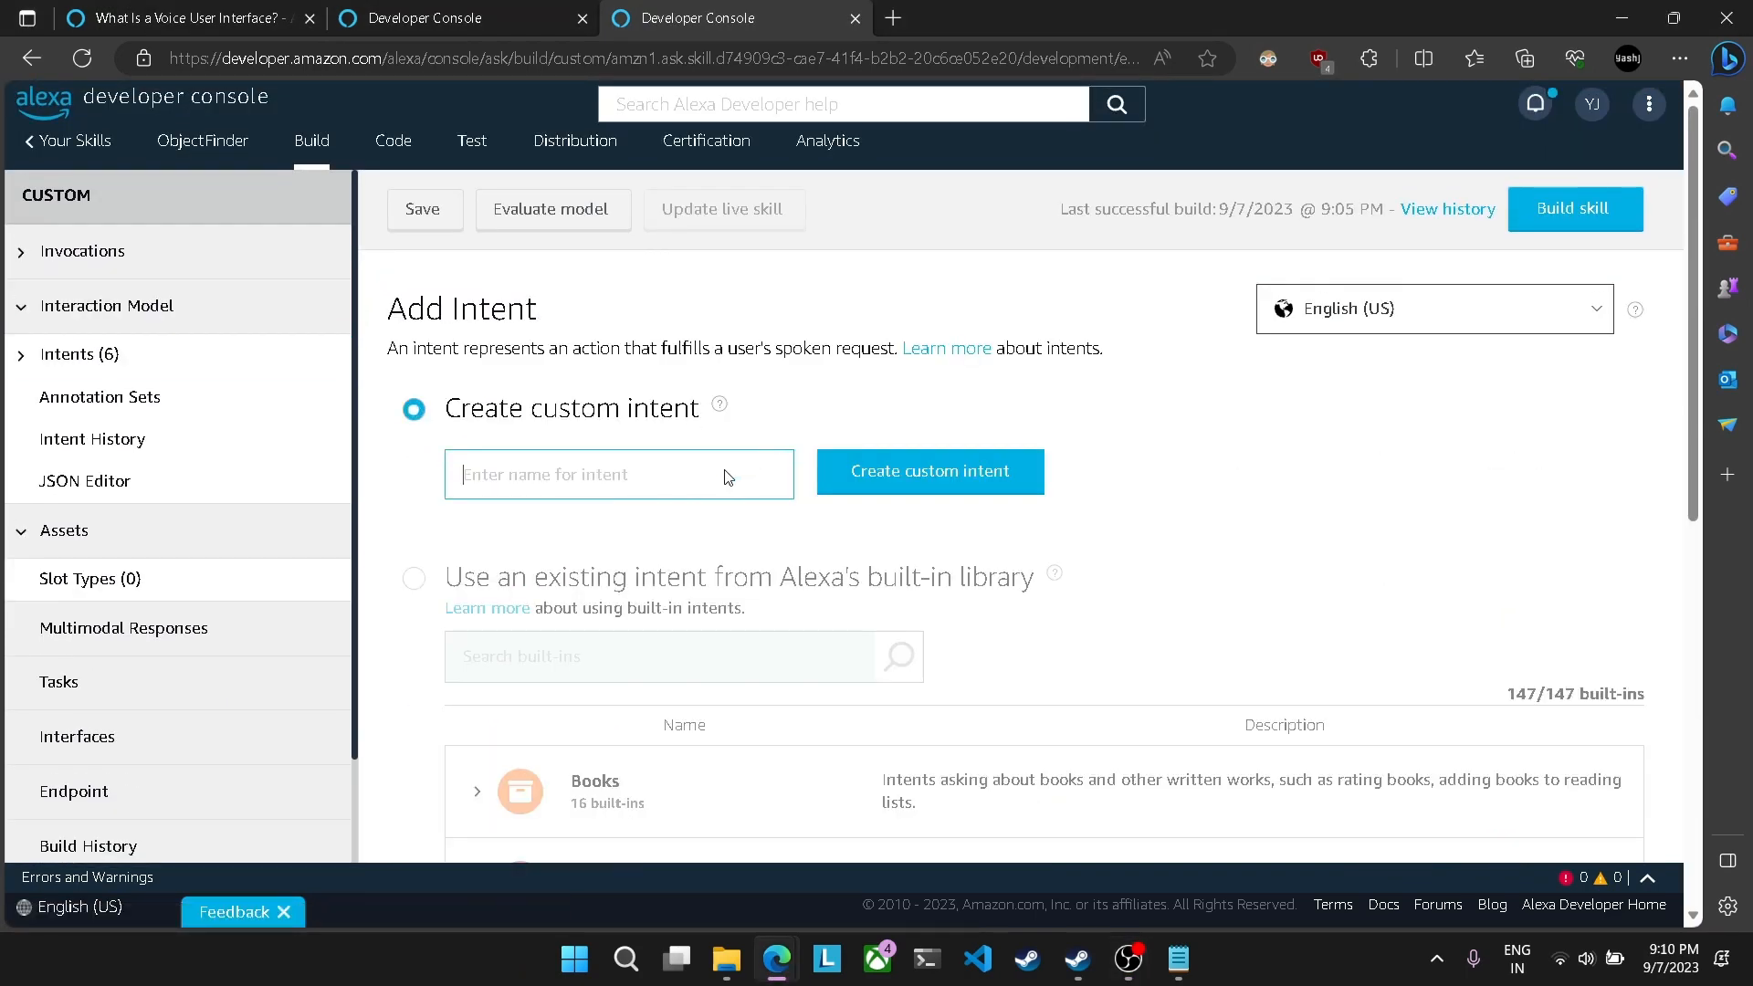
pyautogui.write('testSaveIntent')
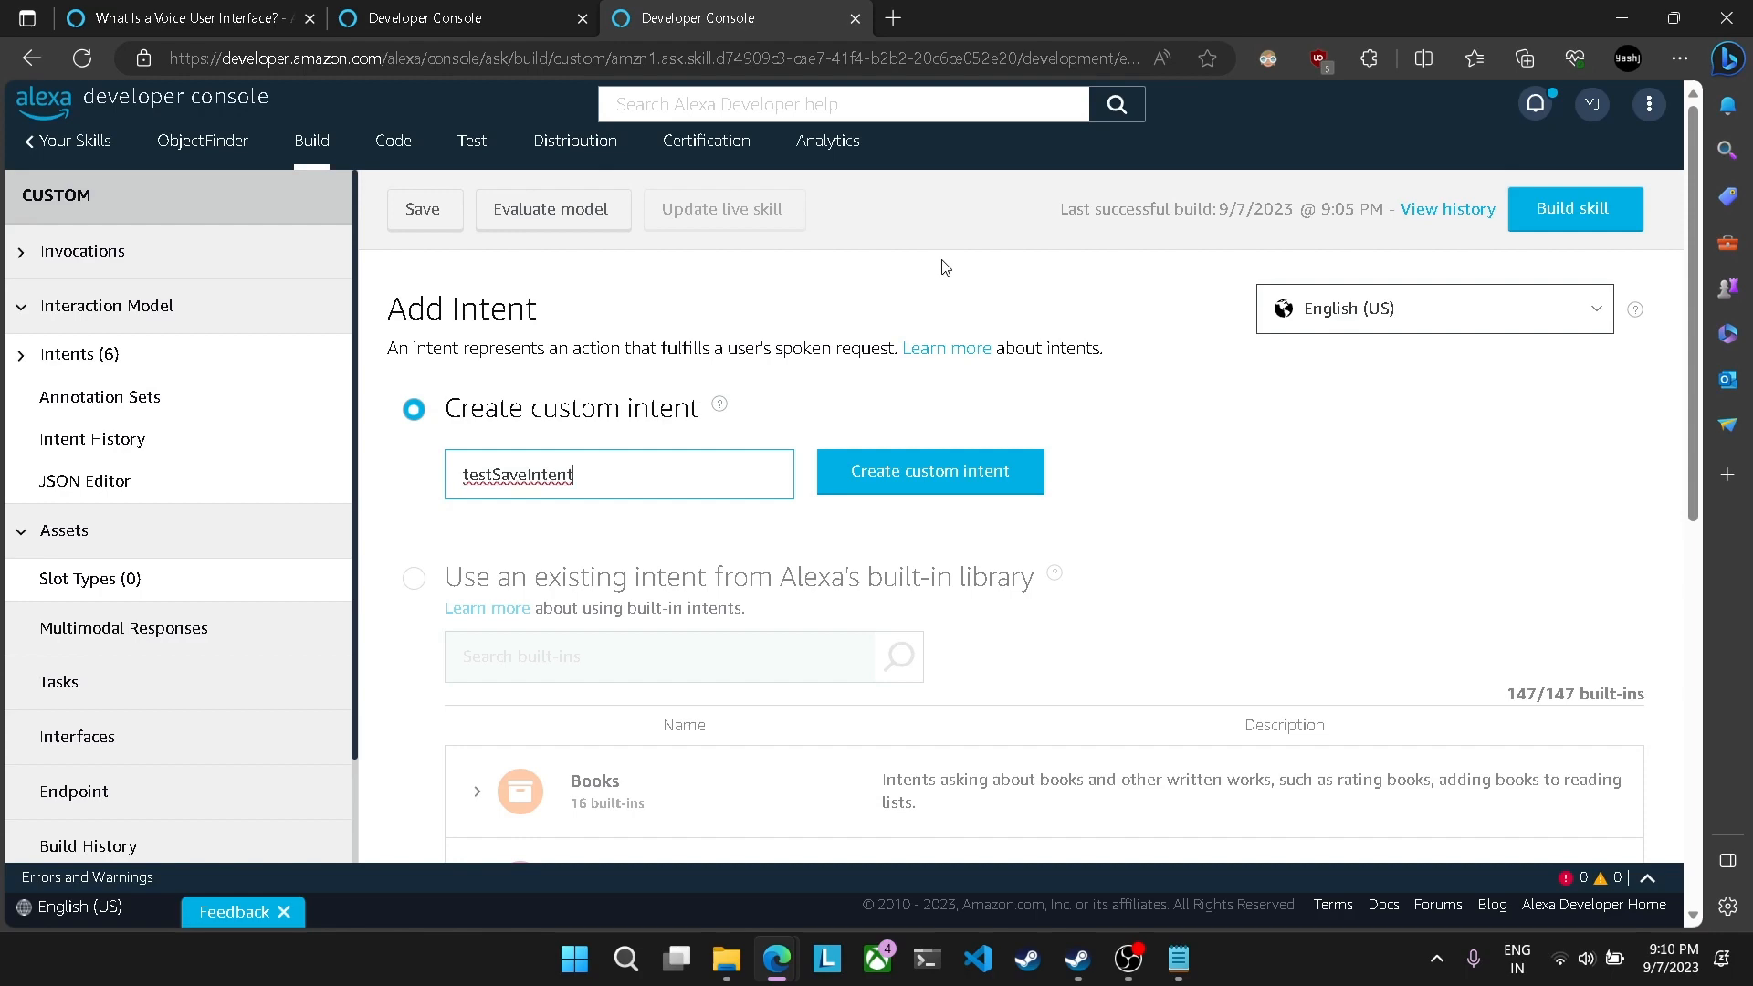
pyautogui.scroll(-1, 941, 266)
pyautogui.click(862, 370)
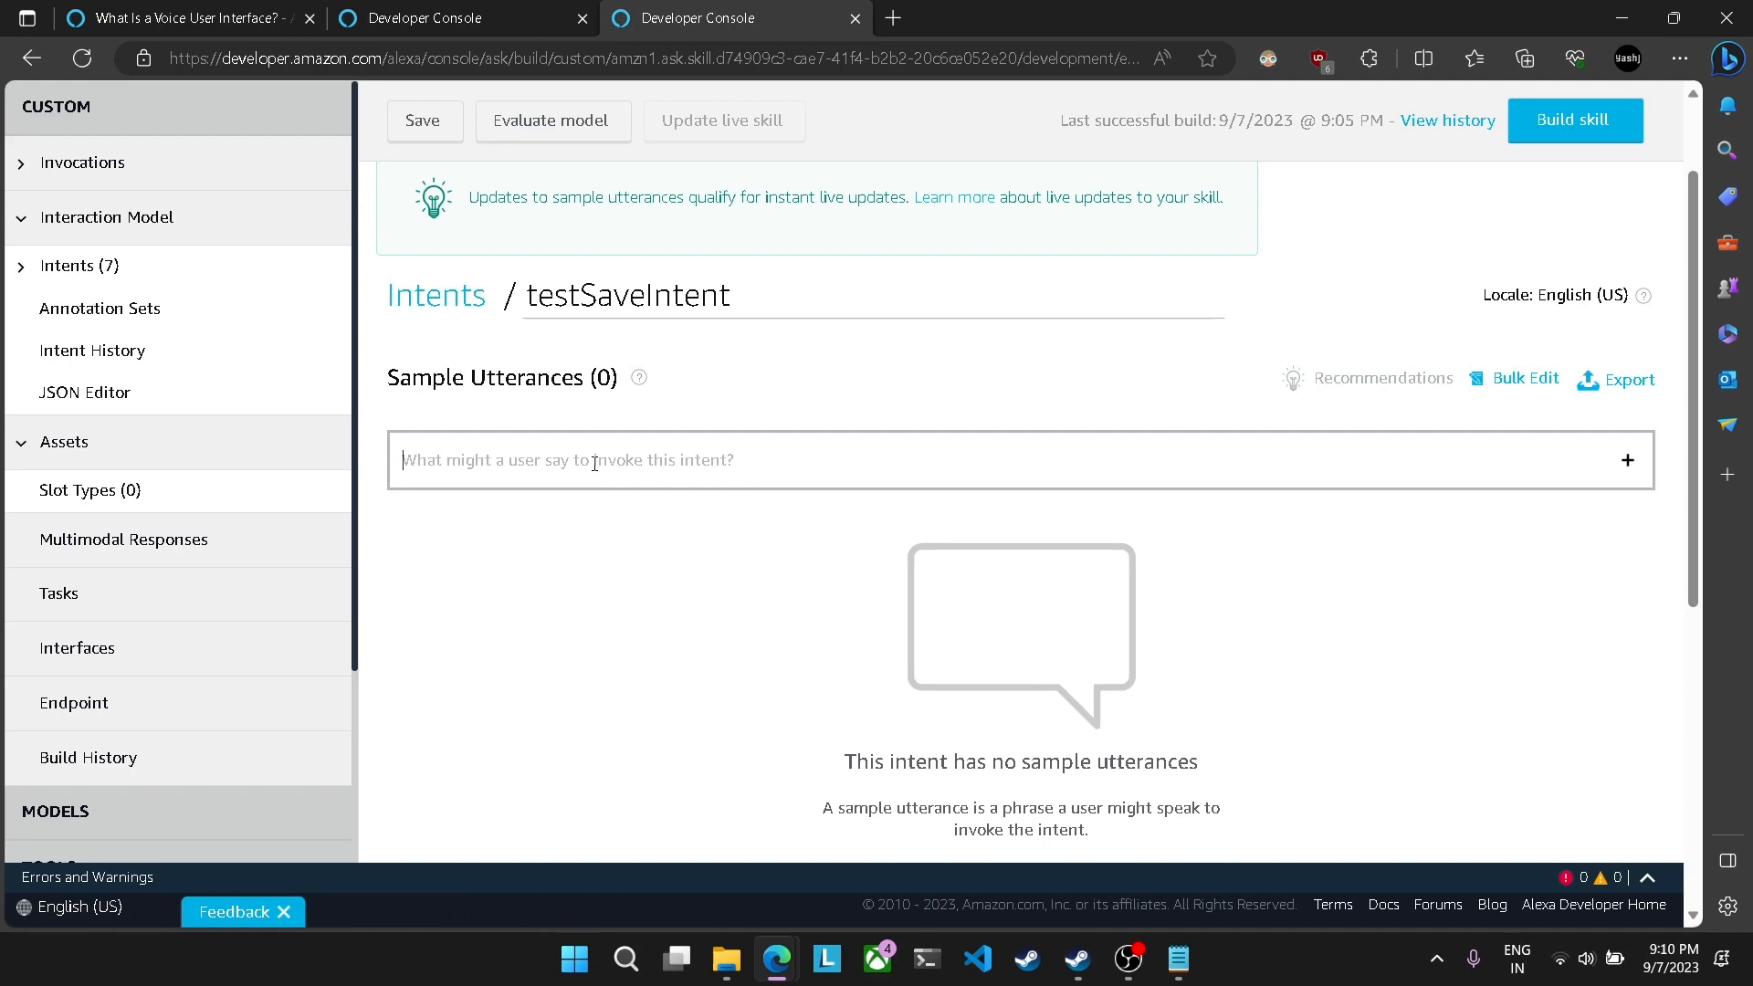
# Step: Write the sample utterance "save object in location" for testSaveIntent as plain words, without creating slots in it
pyautogui.write('save')
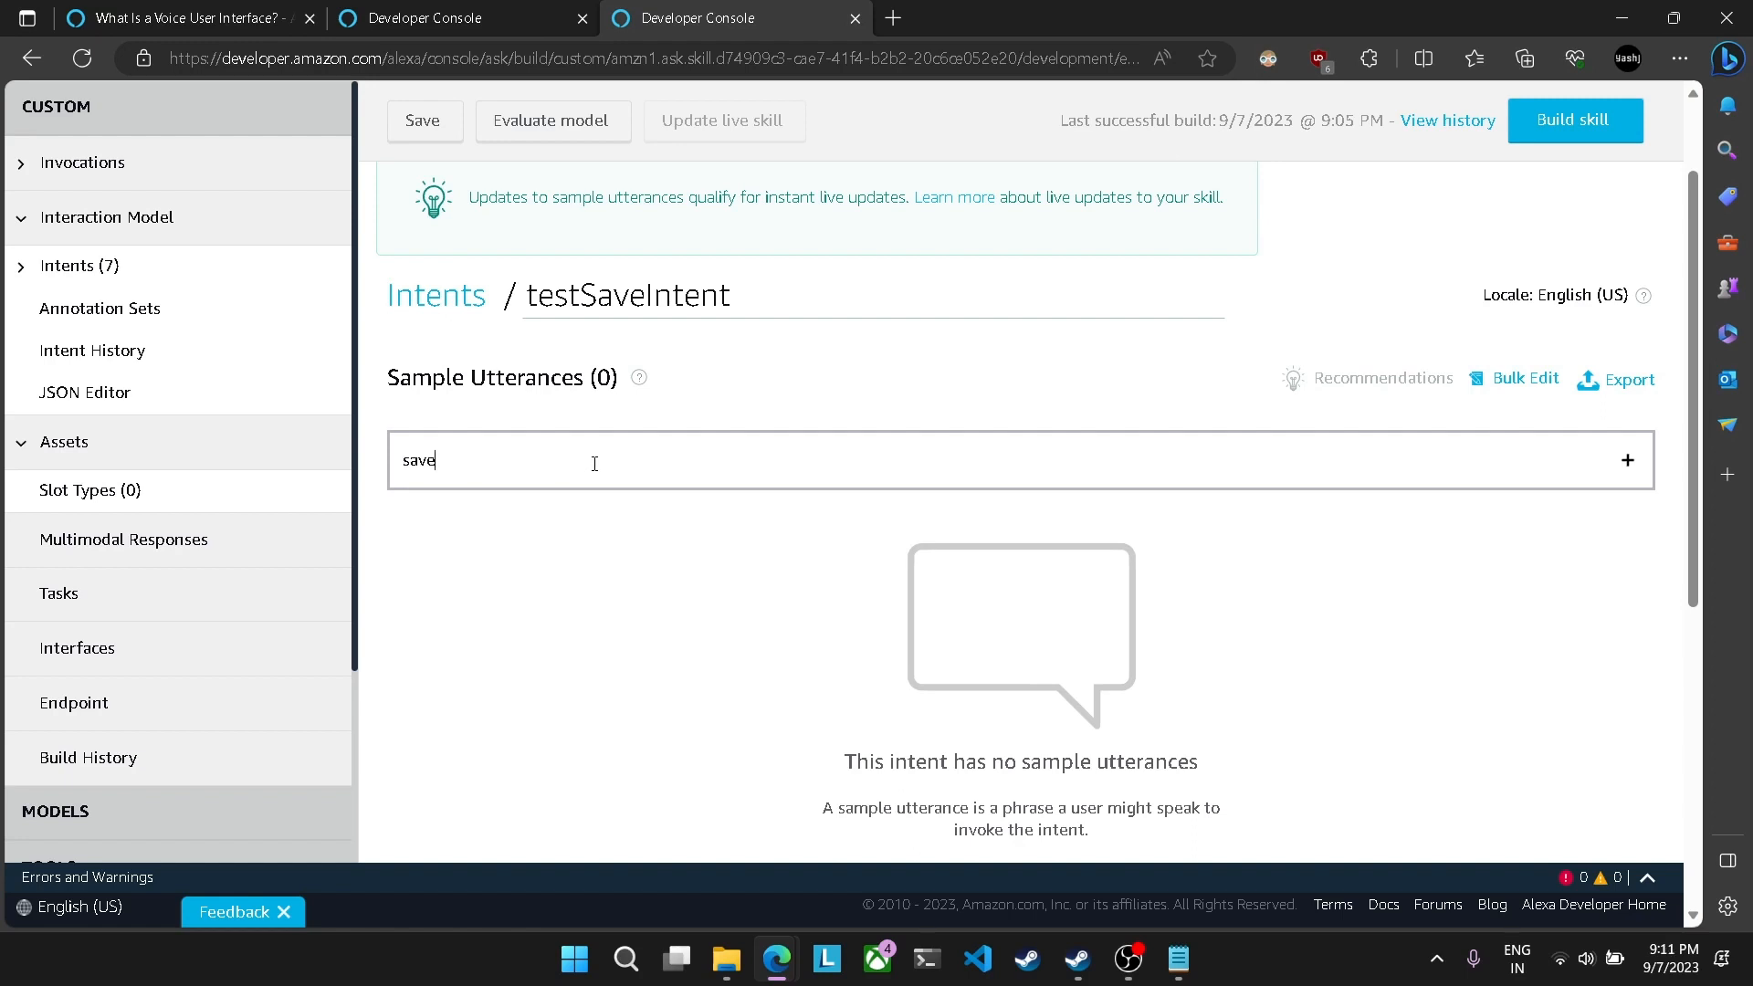
pyautogui.write(' {')
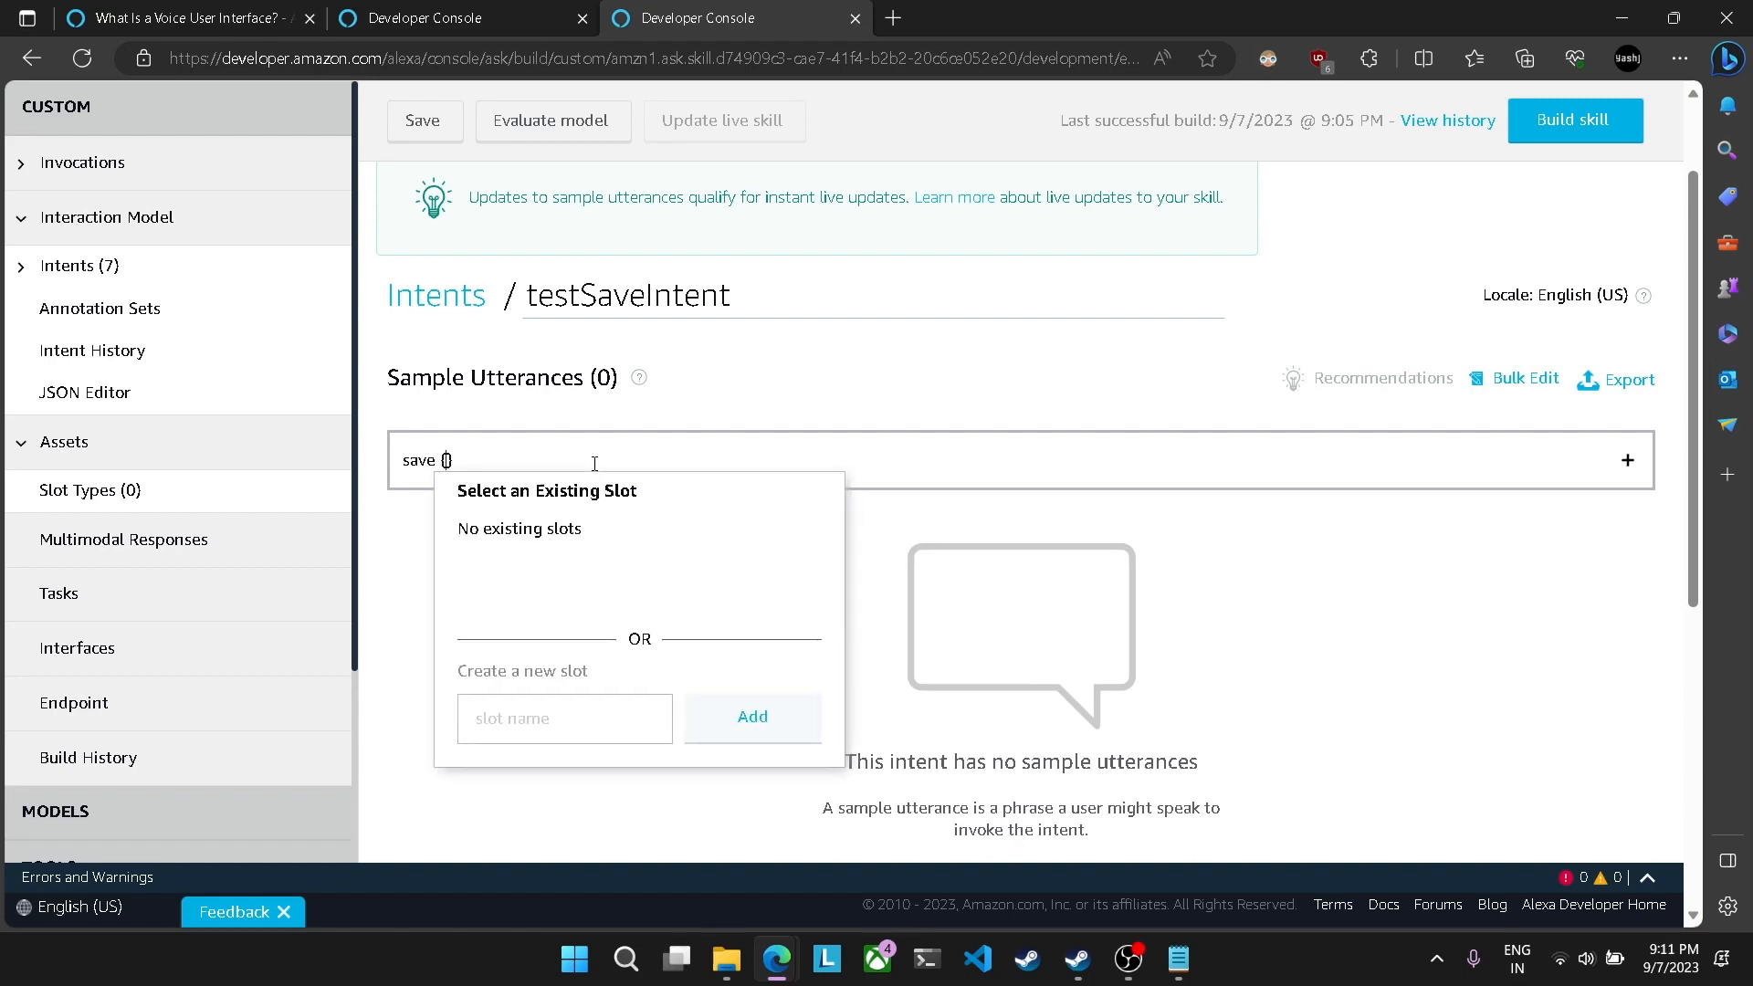
pyautogui.hotkey('ctrl', 'shift', 'Left')
pyautogui.press('BackSpace')
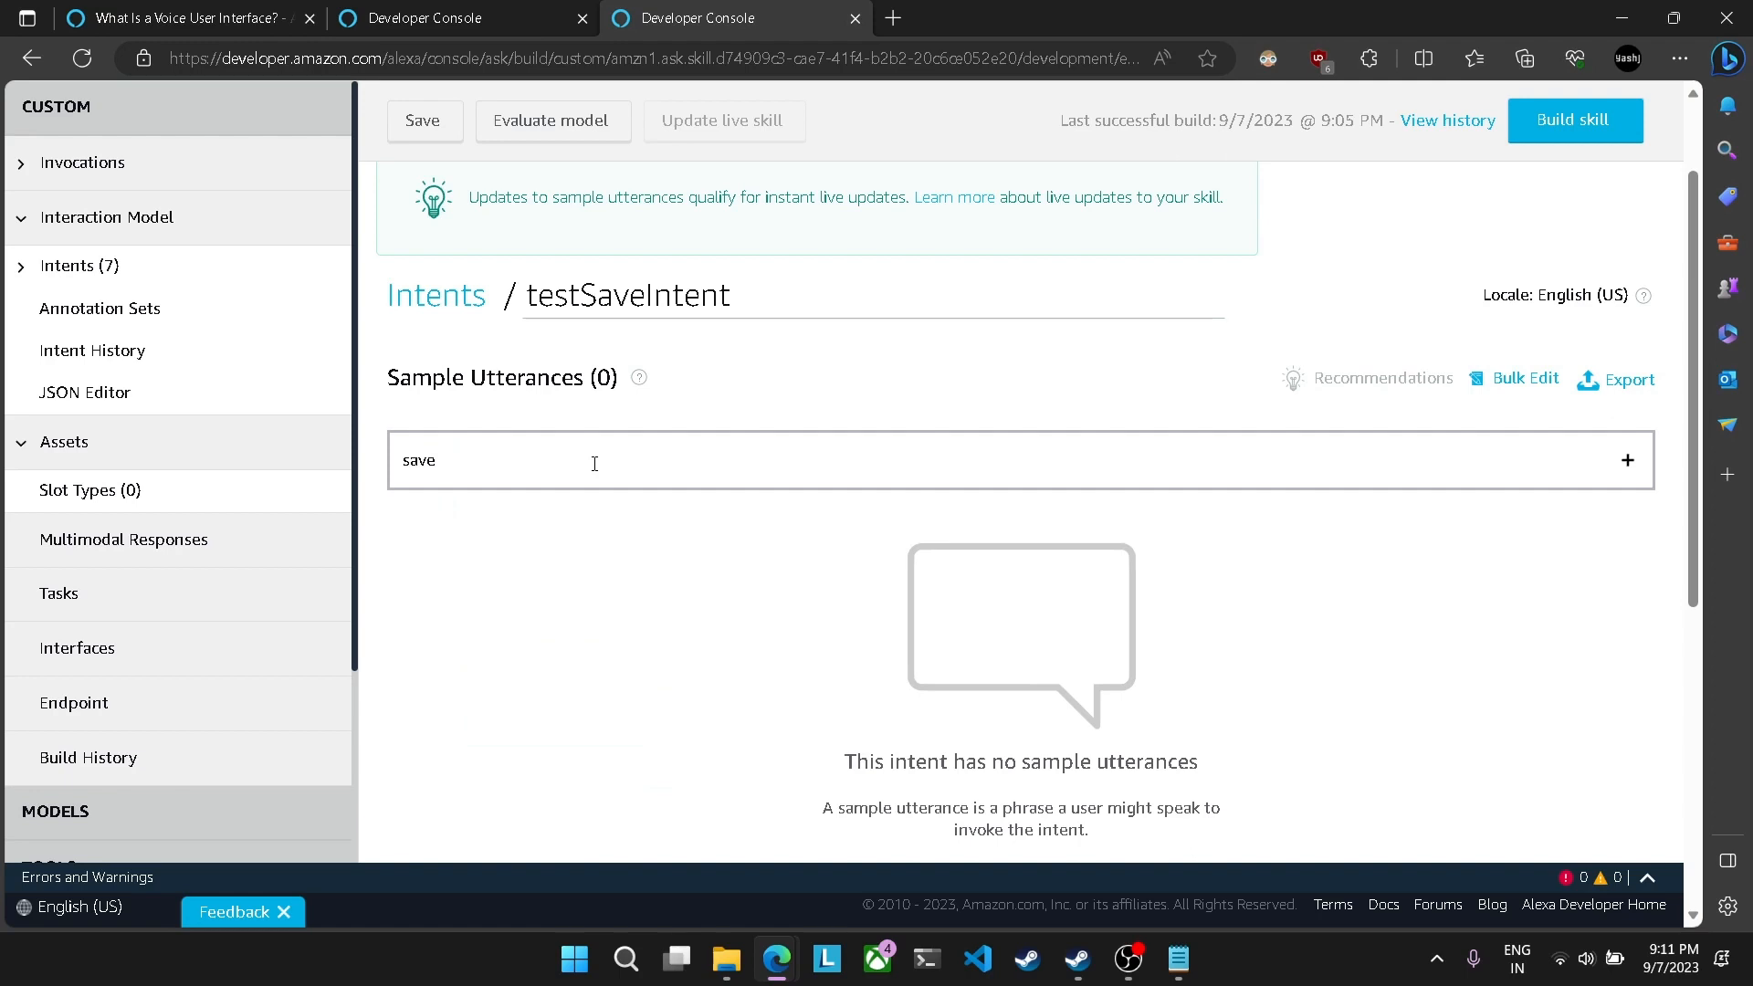
pyautogui.write('object ')
pyautogui.write('in locatr')
pyautogui.write('tion')
pyautogui.press('BackSpace')
pyautogui.press('BackSpace')
pyautogui.press('BackSpace')
pyautogui.press('BackSpace')
pyautogui.write('ion')
pyautogui.moveTo(442, 468); pyautogui.dragTo(486, 469)
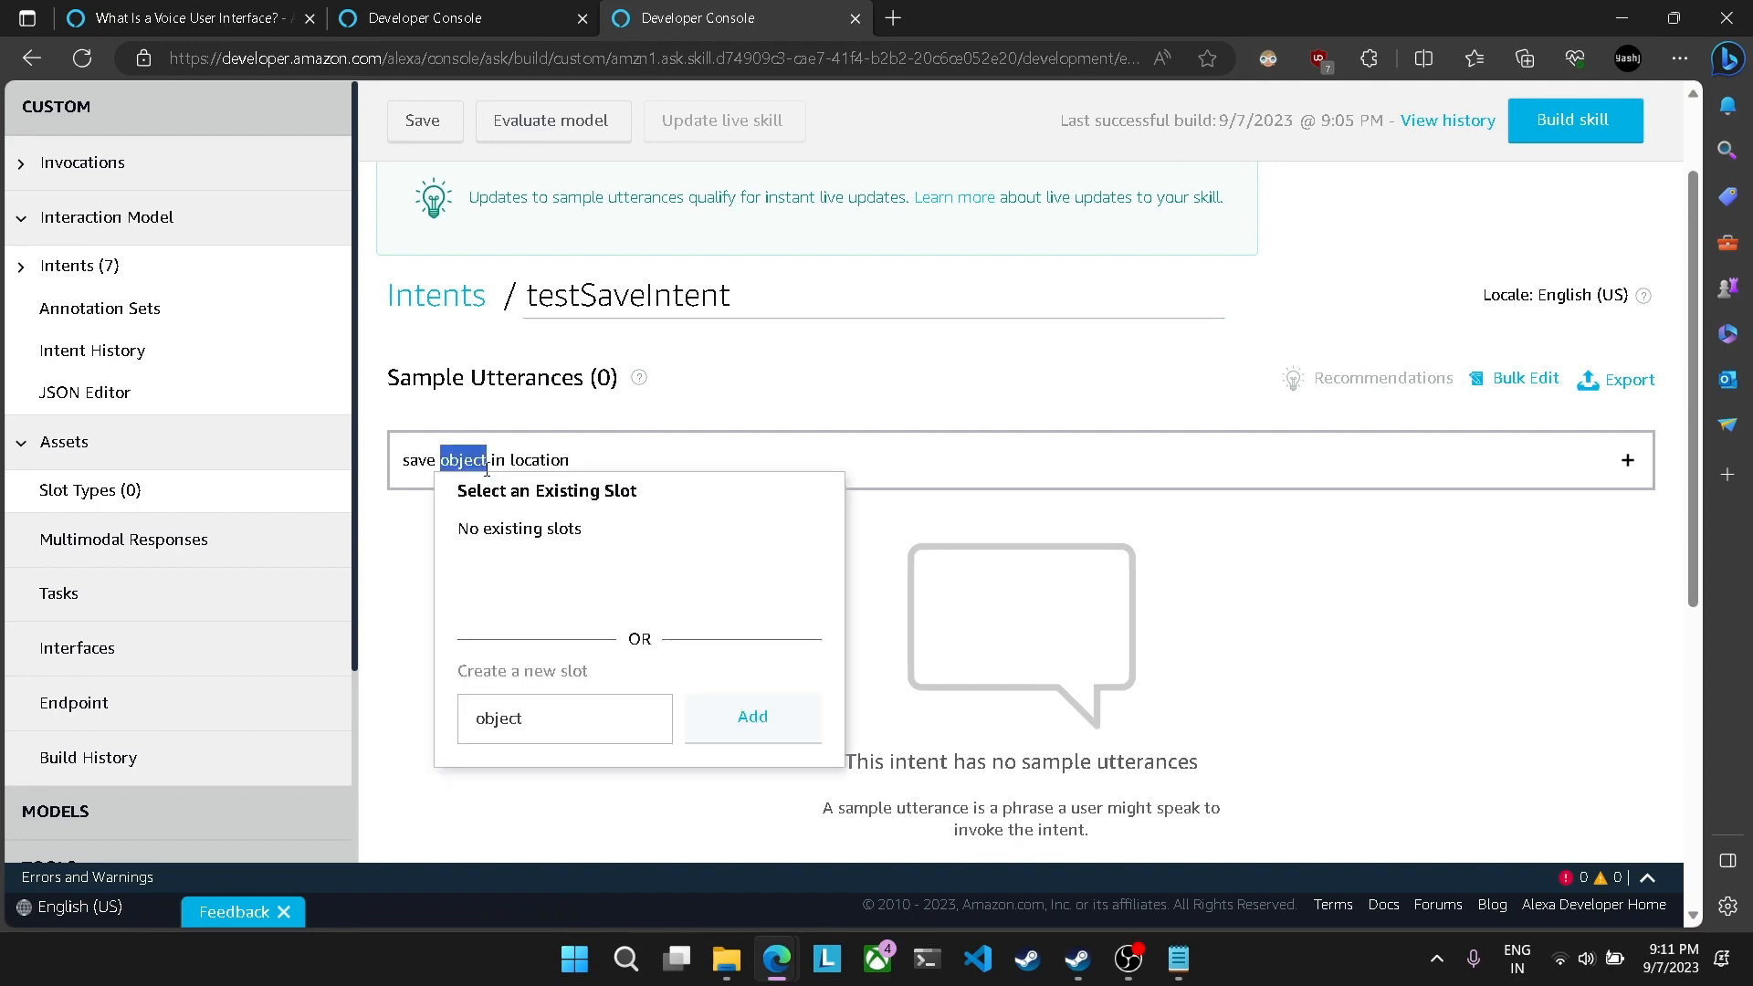
pyautogui.click(597, 449)
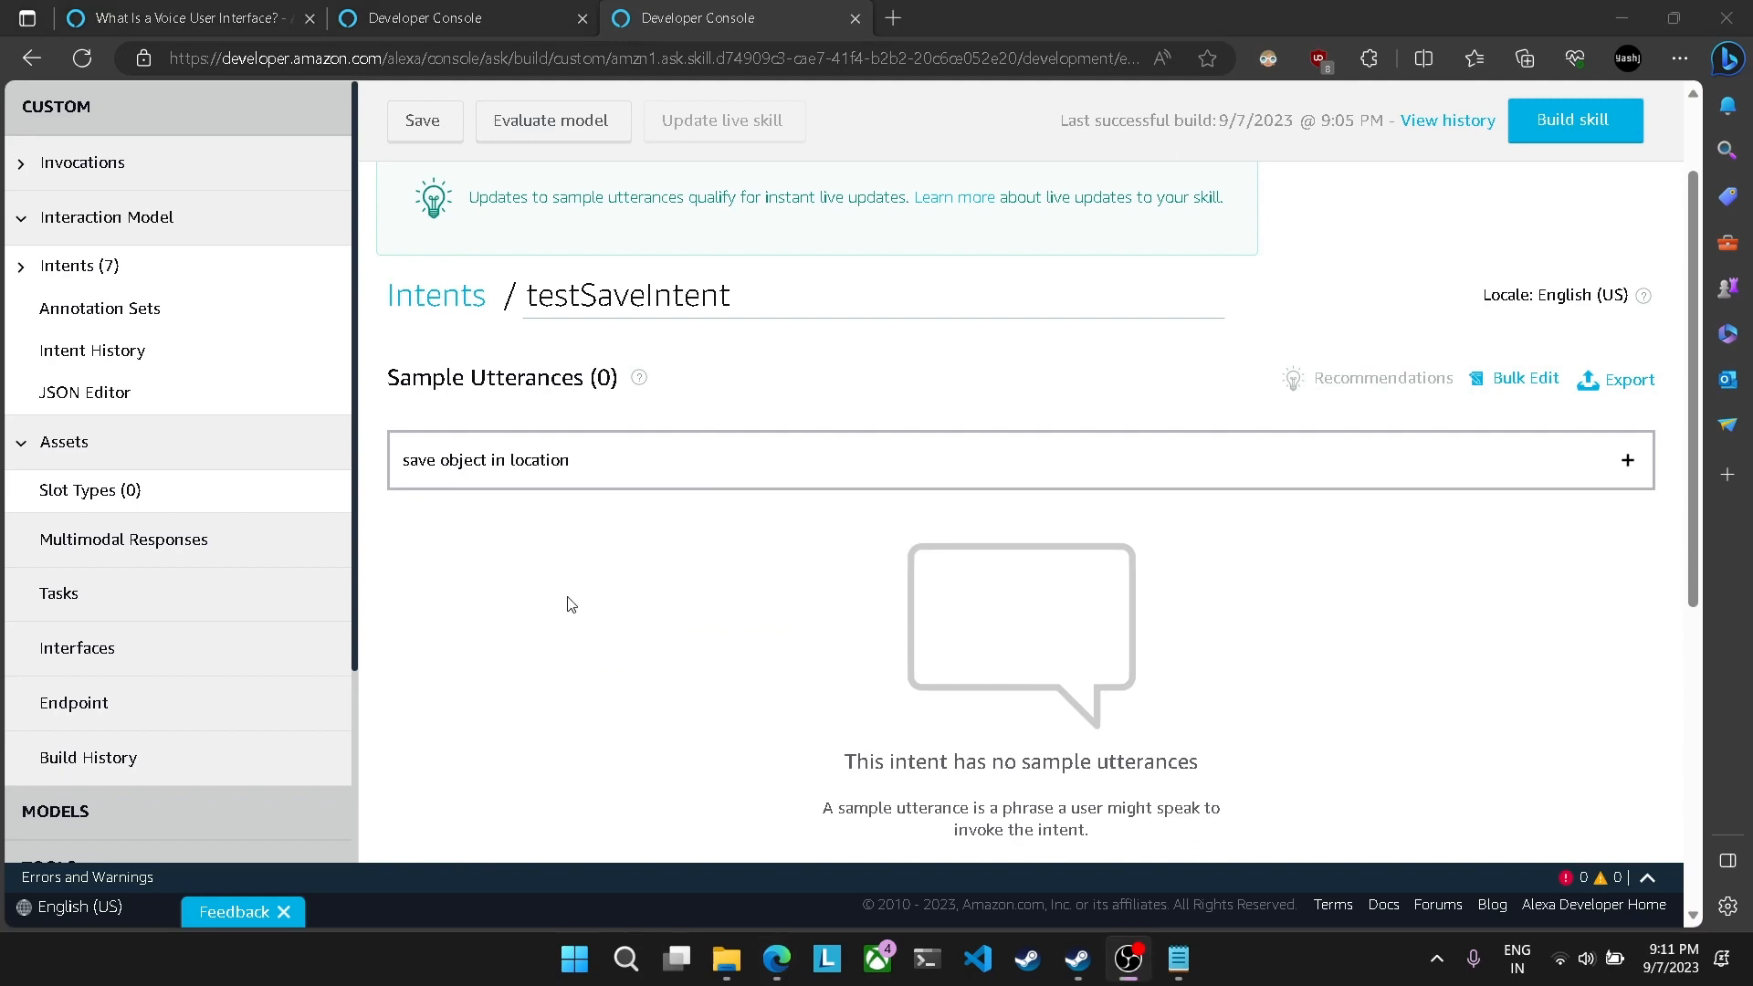
pyautogui.moveTo(444, 461); pyautogui.dragTo(570, 462)
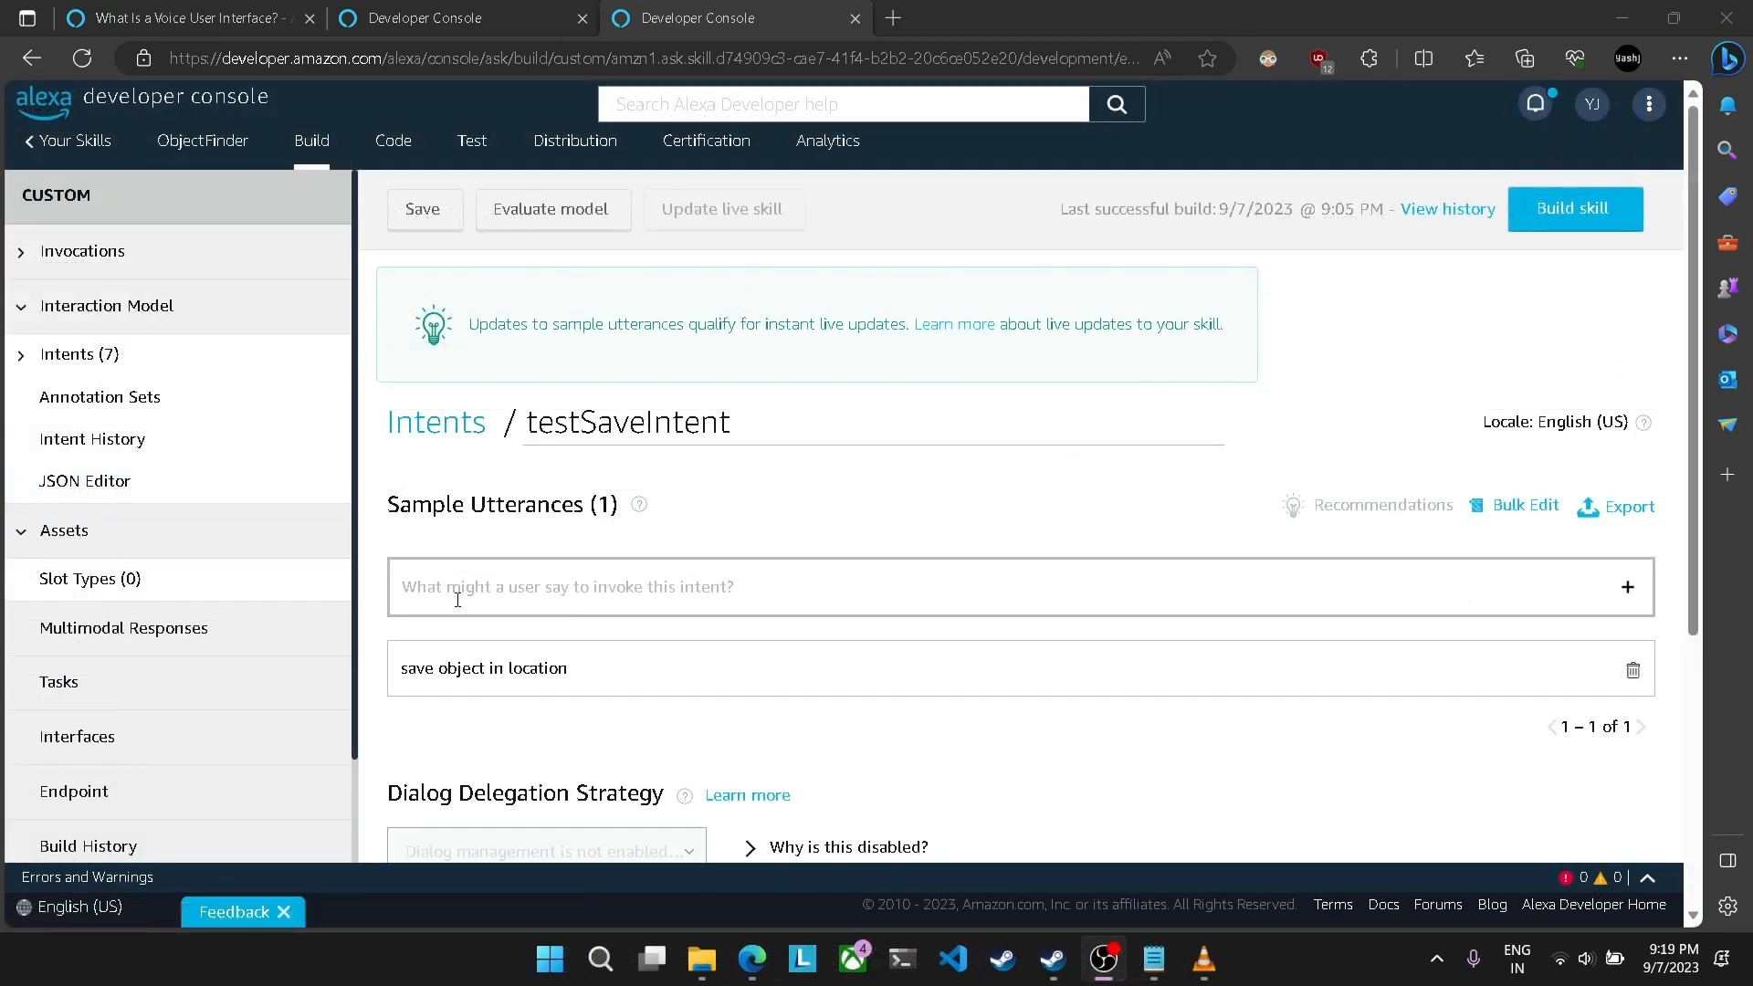
# Step: Examine the words object and location in the sample utterance as the variable parts that need slots
pyautogui.doubleClick(445, 667)
pyautogui.click(561, 717)
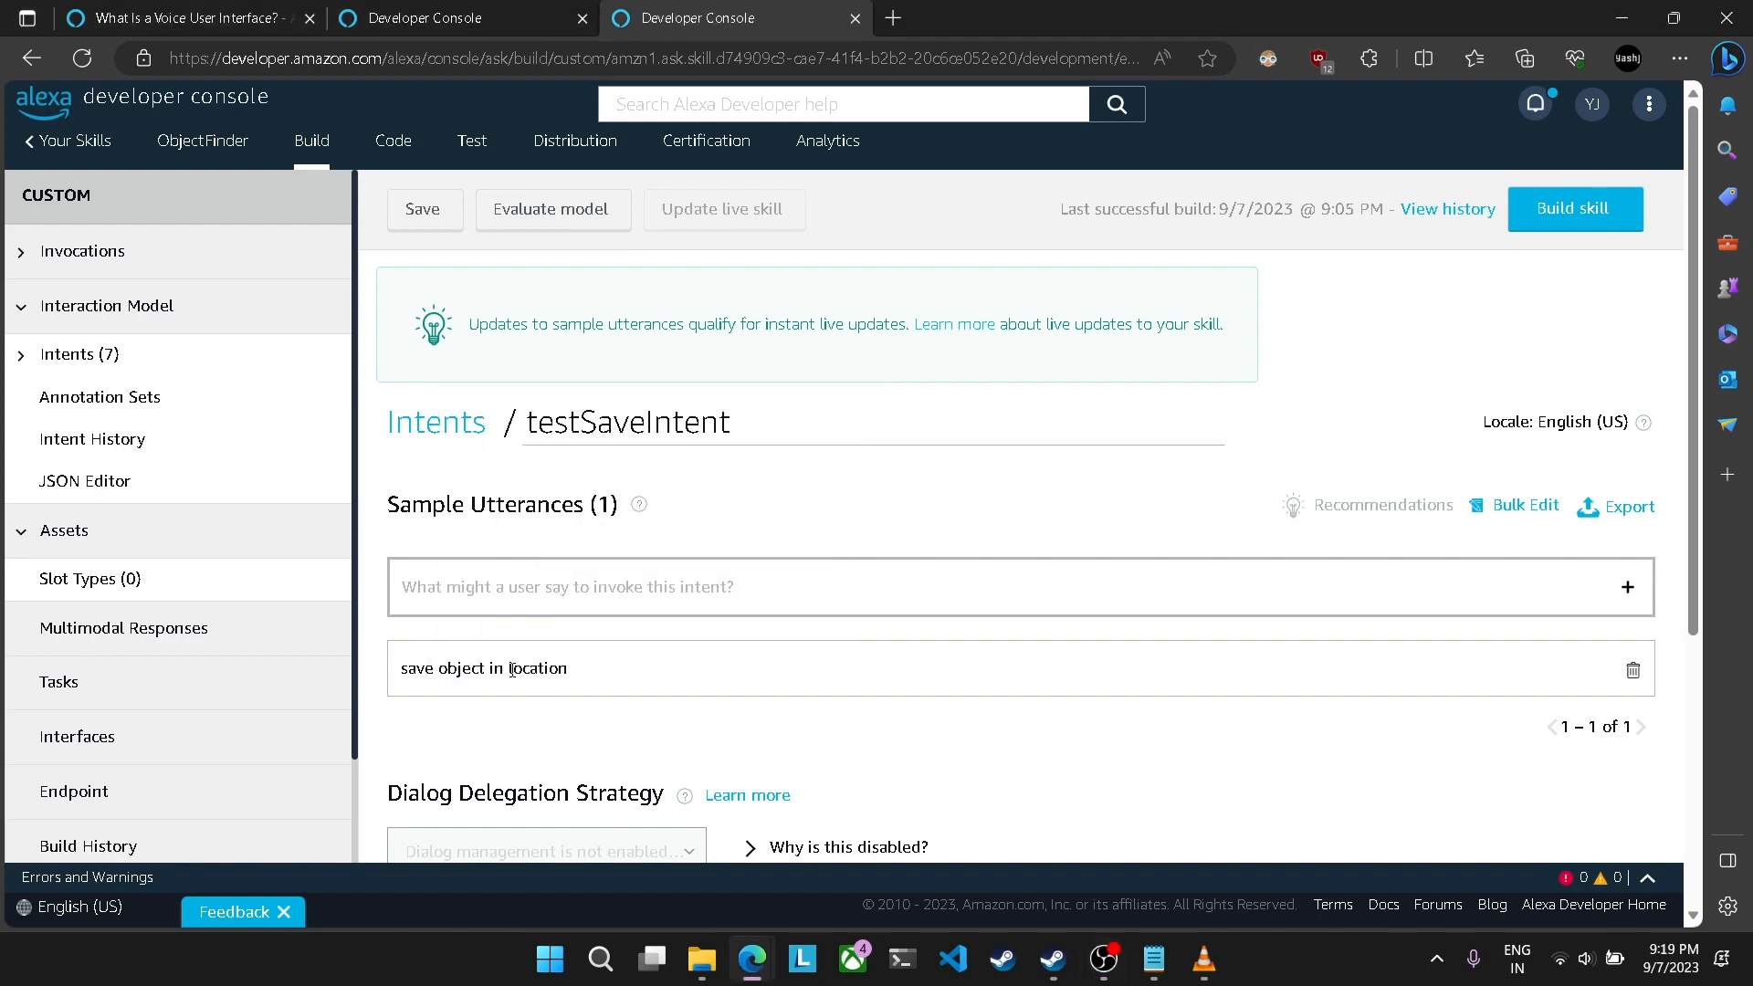
pyautogui.moveTo(510, 669); pyautogui.dragTo(568, 669)
pyautogui.click(557, 713)
pyautogui.moveTo(439, 669); pyautogui.dragTo(485, 671)
pyautogui.click(578, 719)
pyautogui.moveTo(510, 672); pyautogui.dragTo(568, 673)
pyautogui.click(485, 694)
pyautogui.moveTo(441, 672); pyautogui.dragTo(558, 673)
pyautogui.click(543, 730)
pyautogui.click(560, 742)
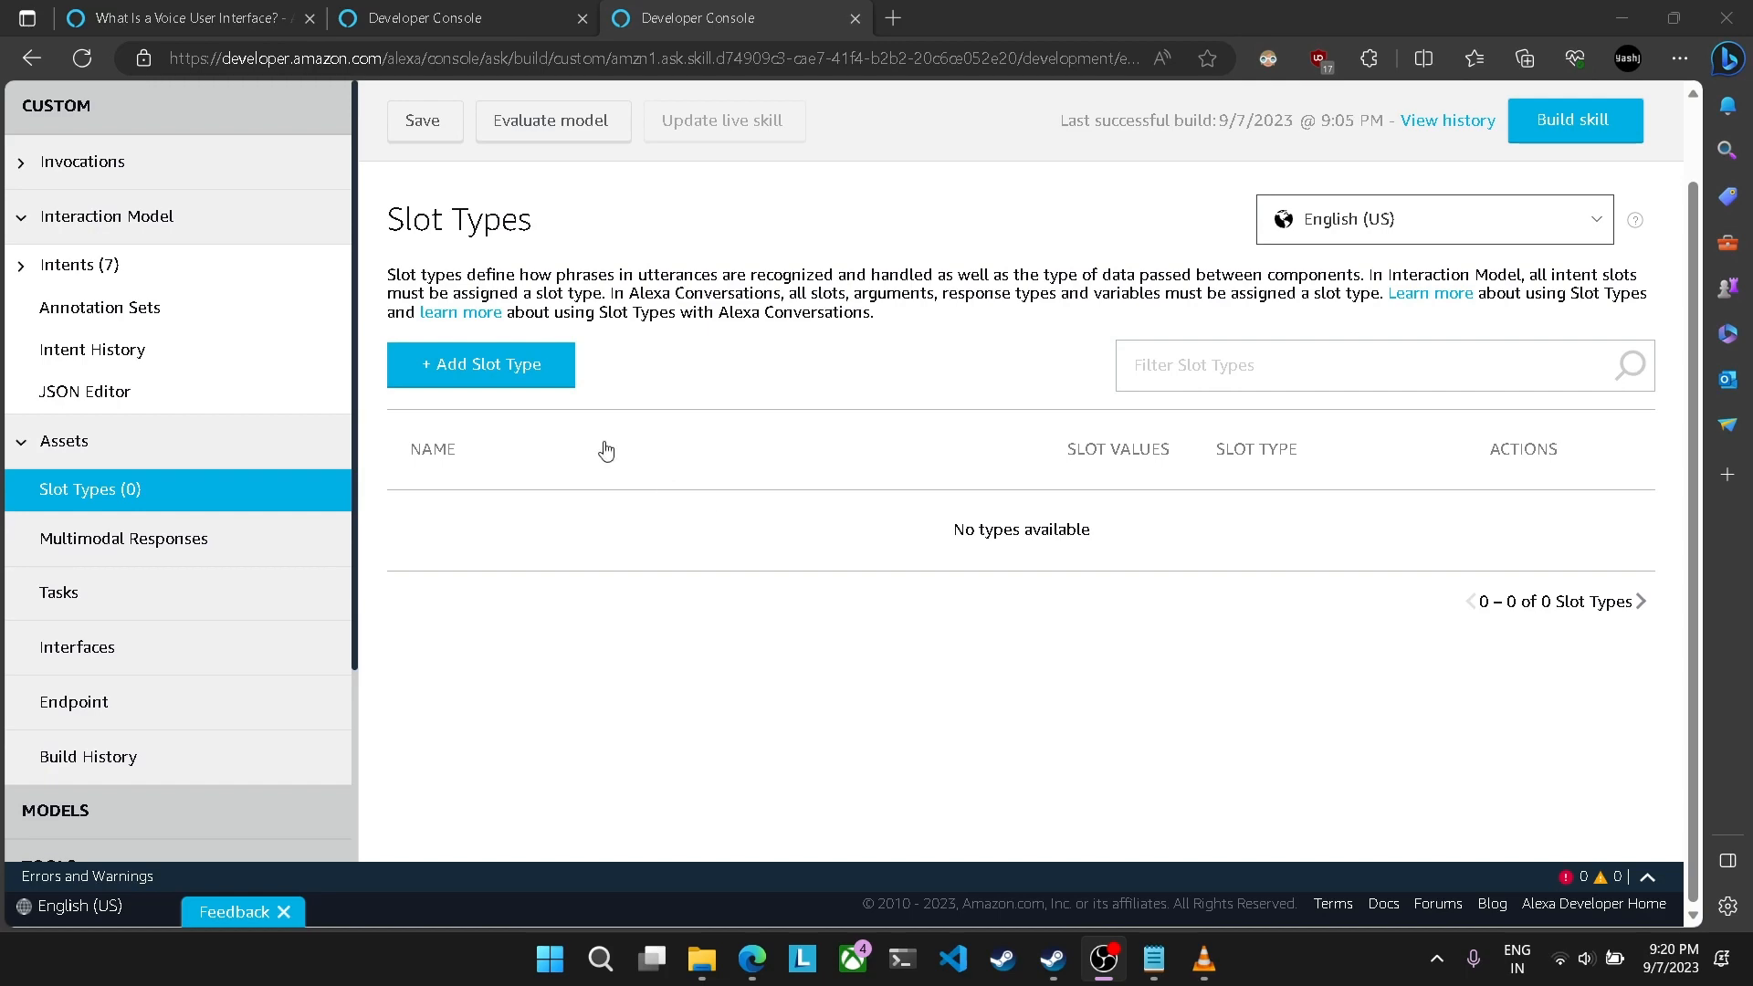
# Step: Create a custom slot type named object with the values keys and glasses
pyautogui.click(471, 365)
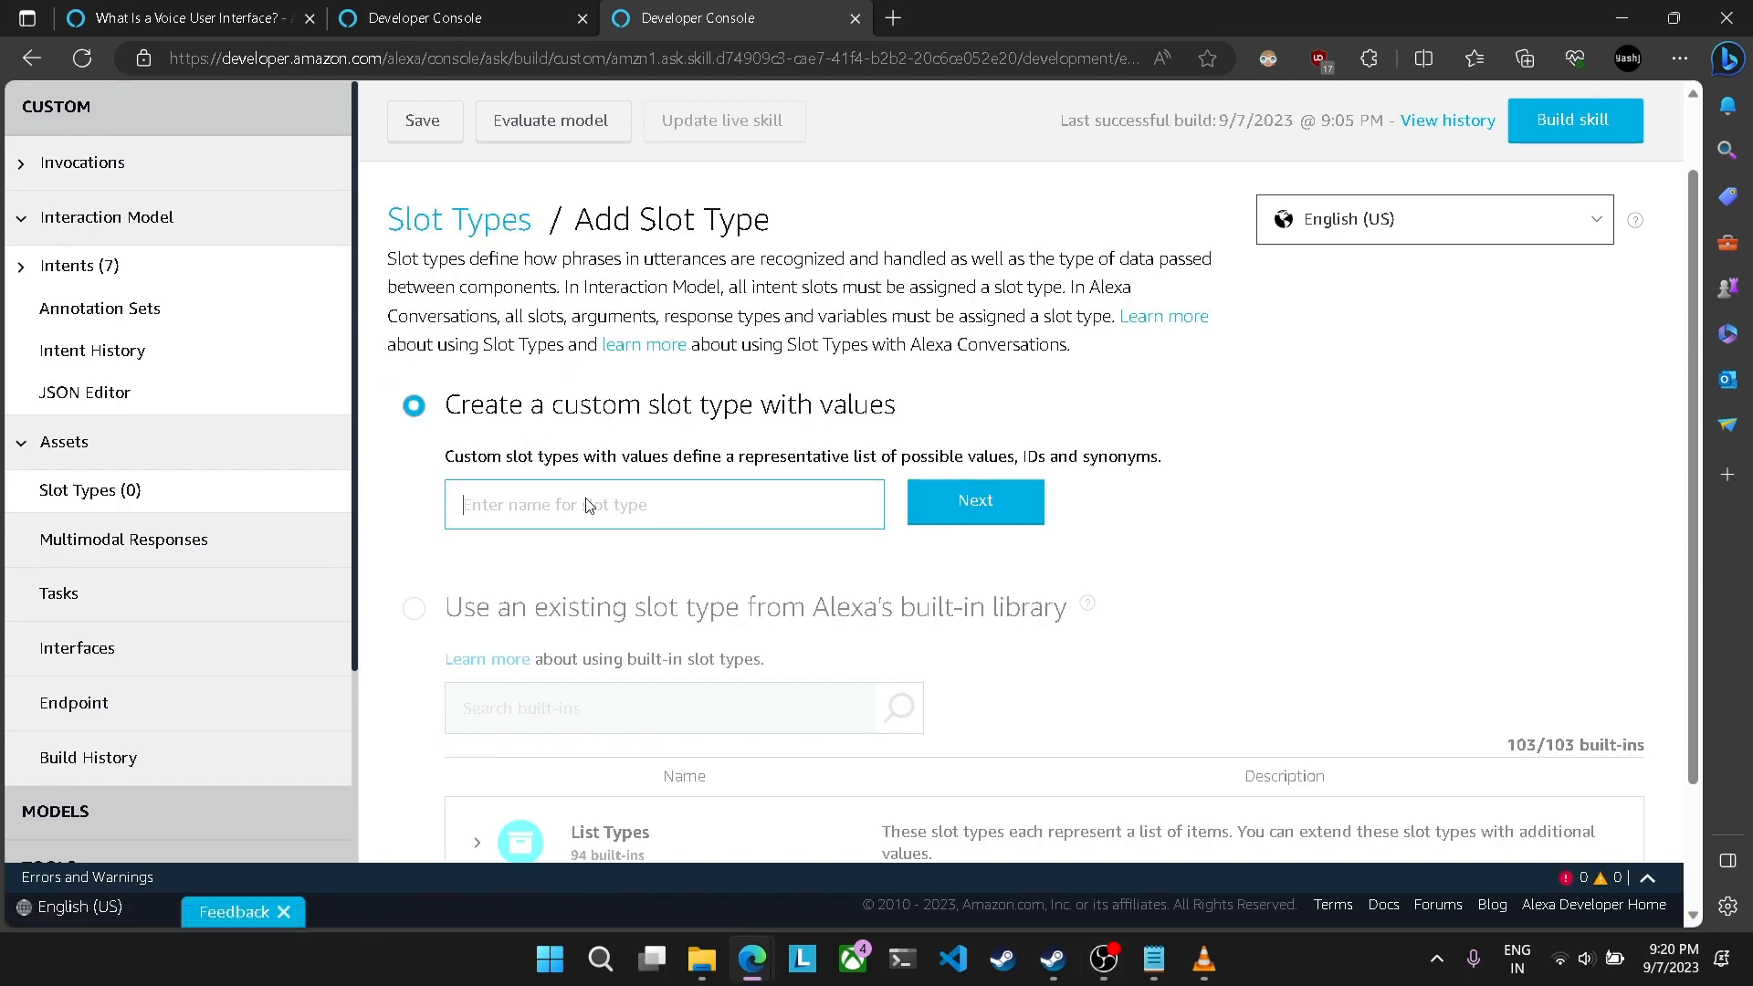
pyautogui.write('object')
pyautogui.click(927, 513)
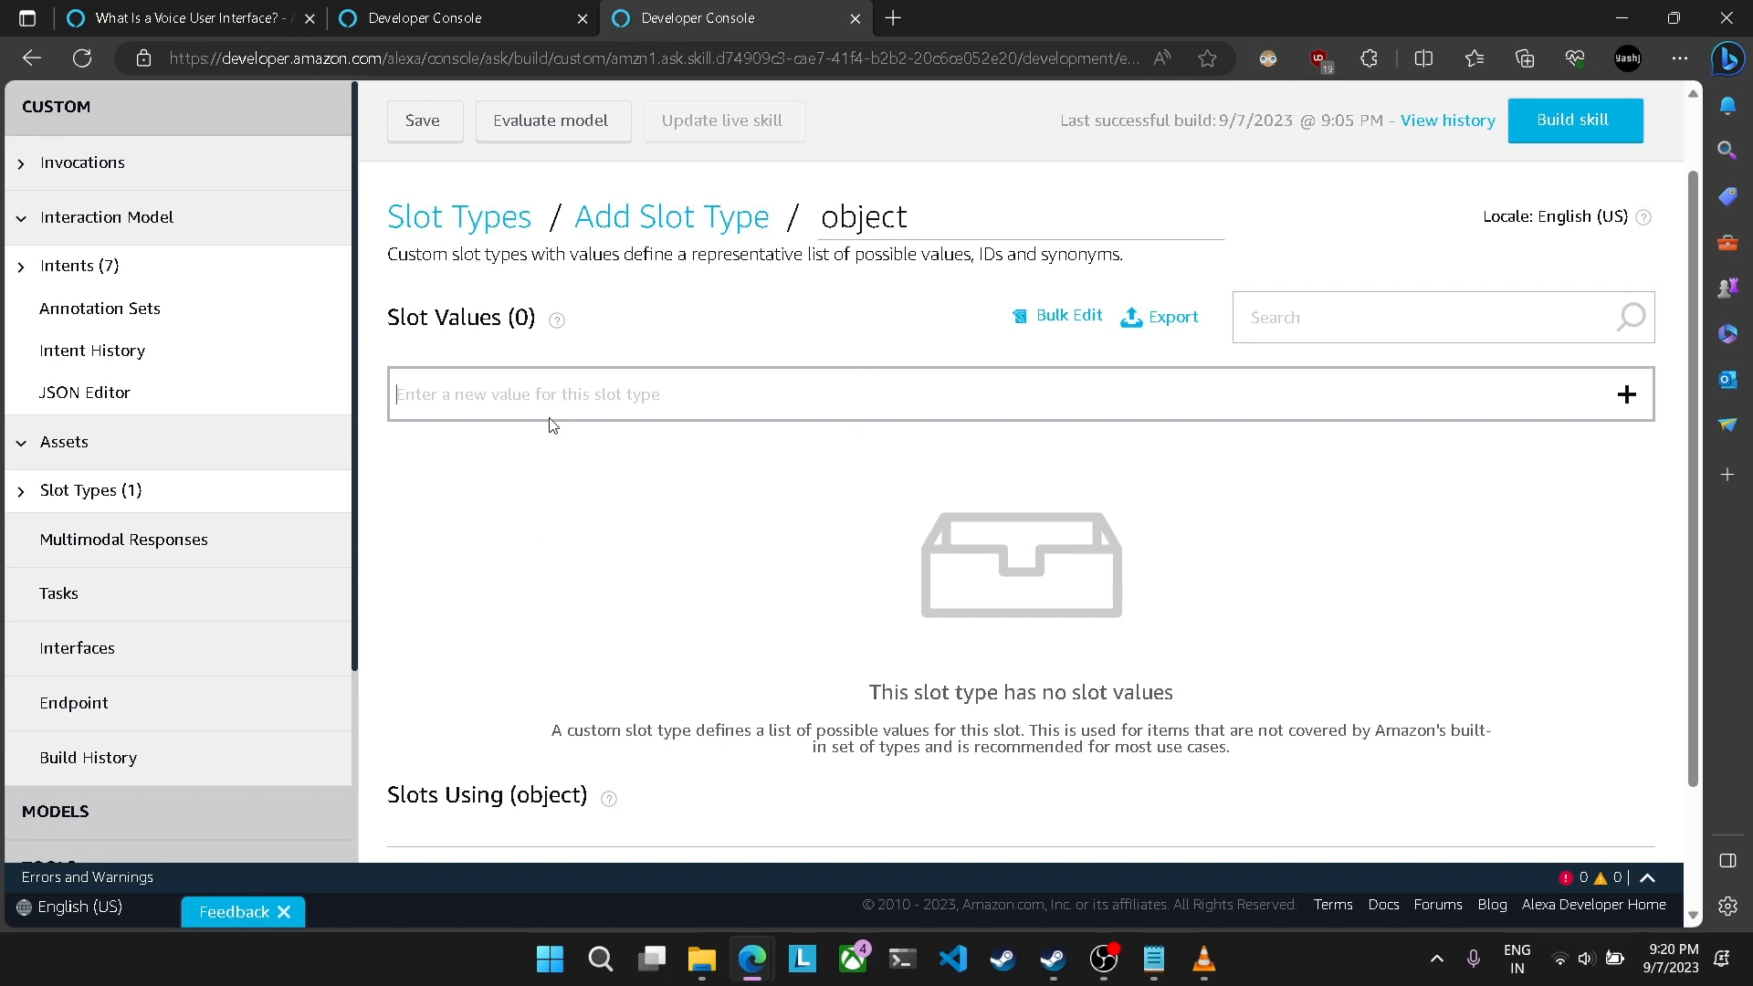
pyautogui.write('keys')
pyautogui.press('Return')
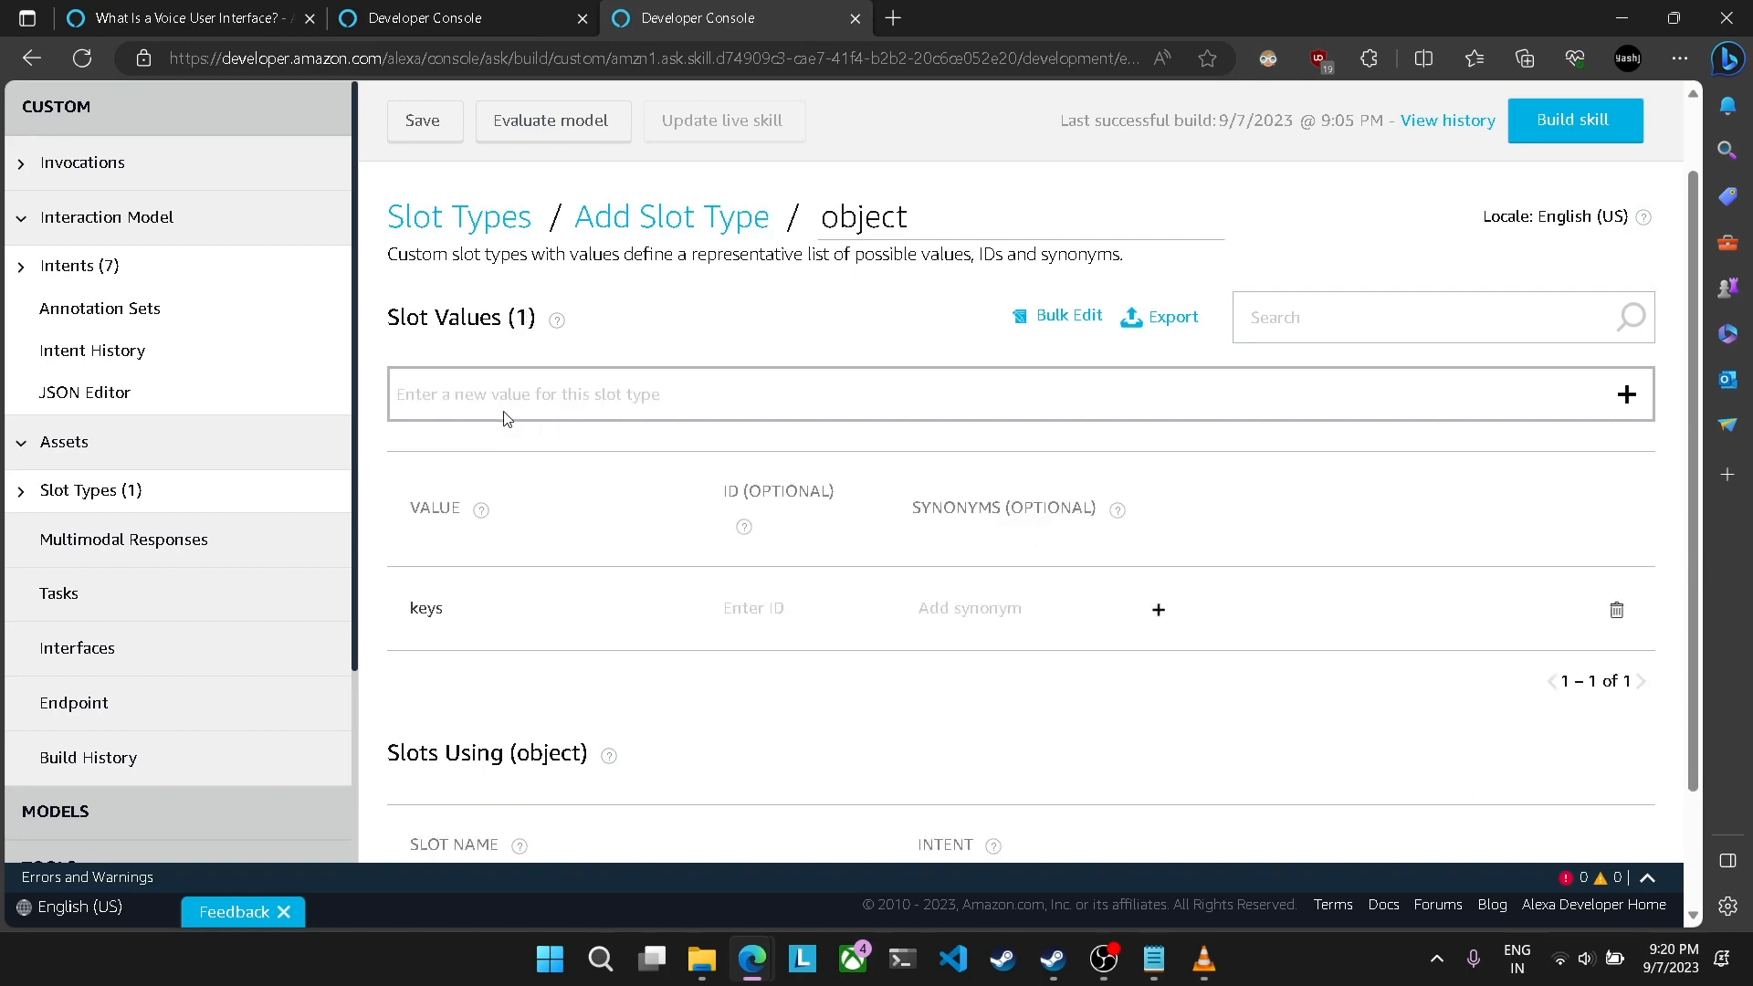
pyautogui.write('glasses')
pyautogui.press('Return')
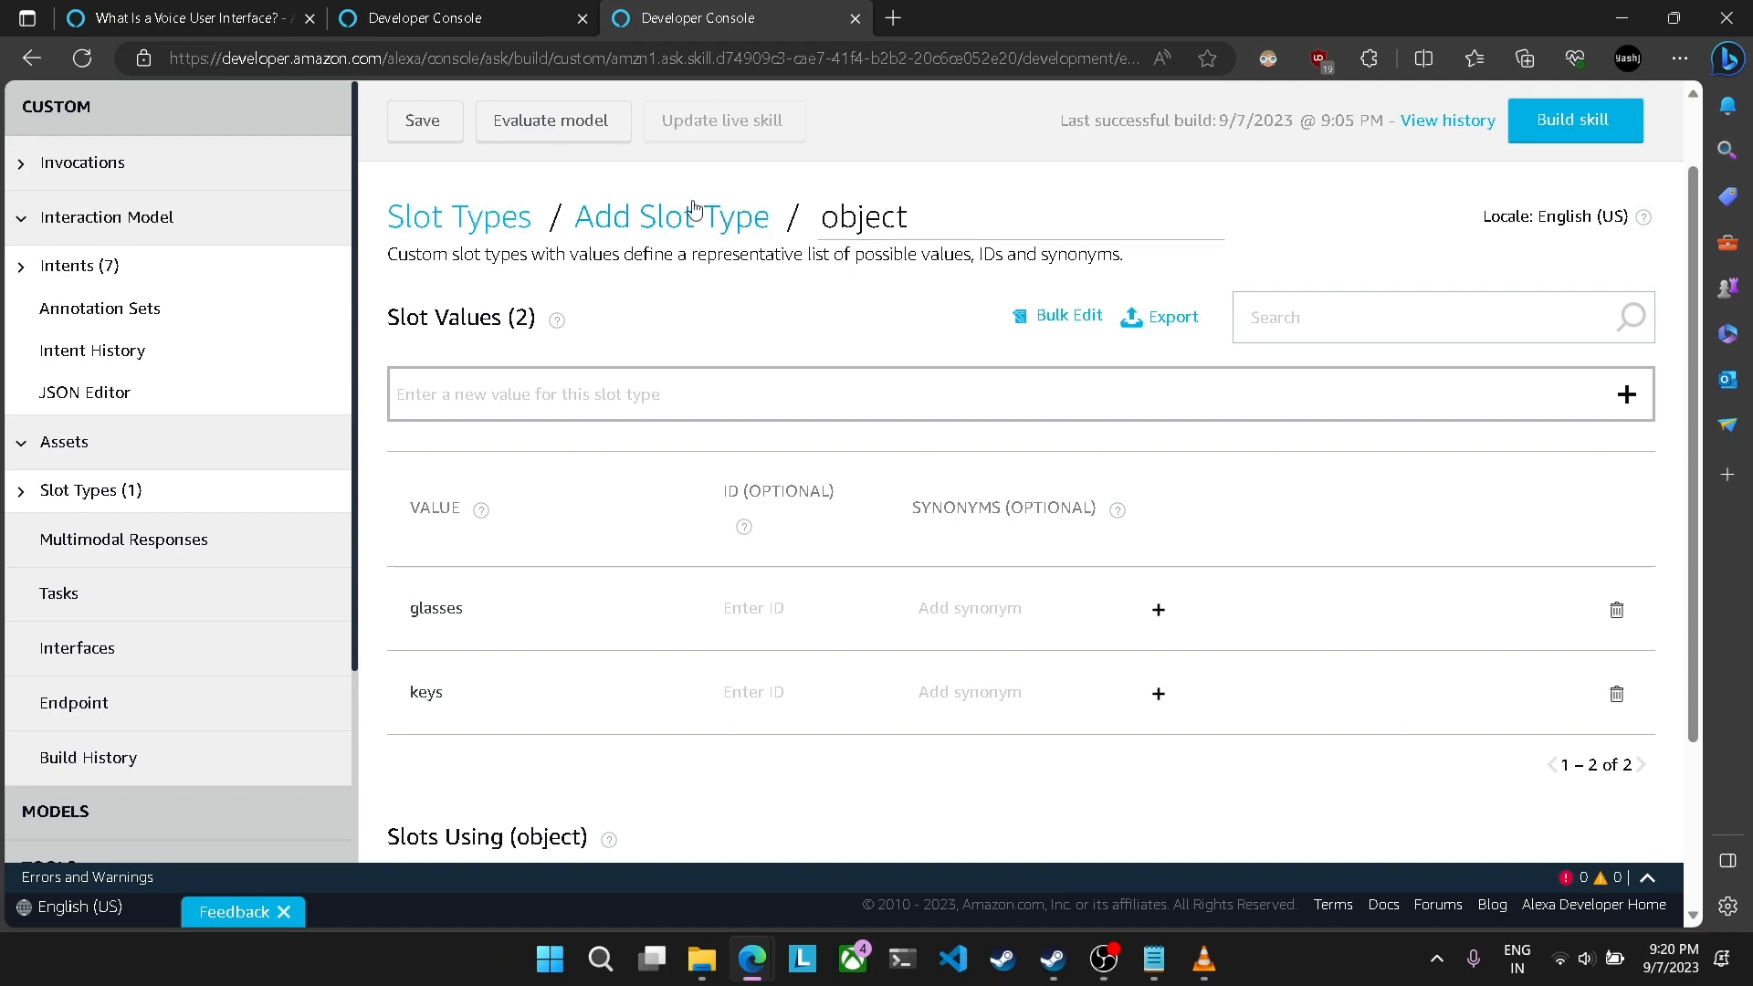
pyautogui.doubleClick(825, 217)
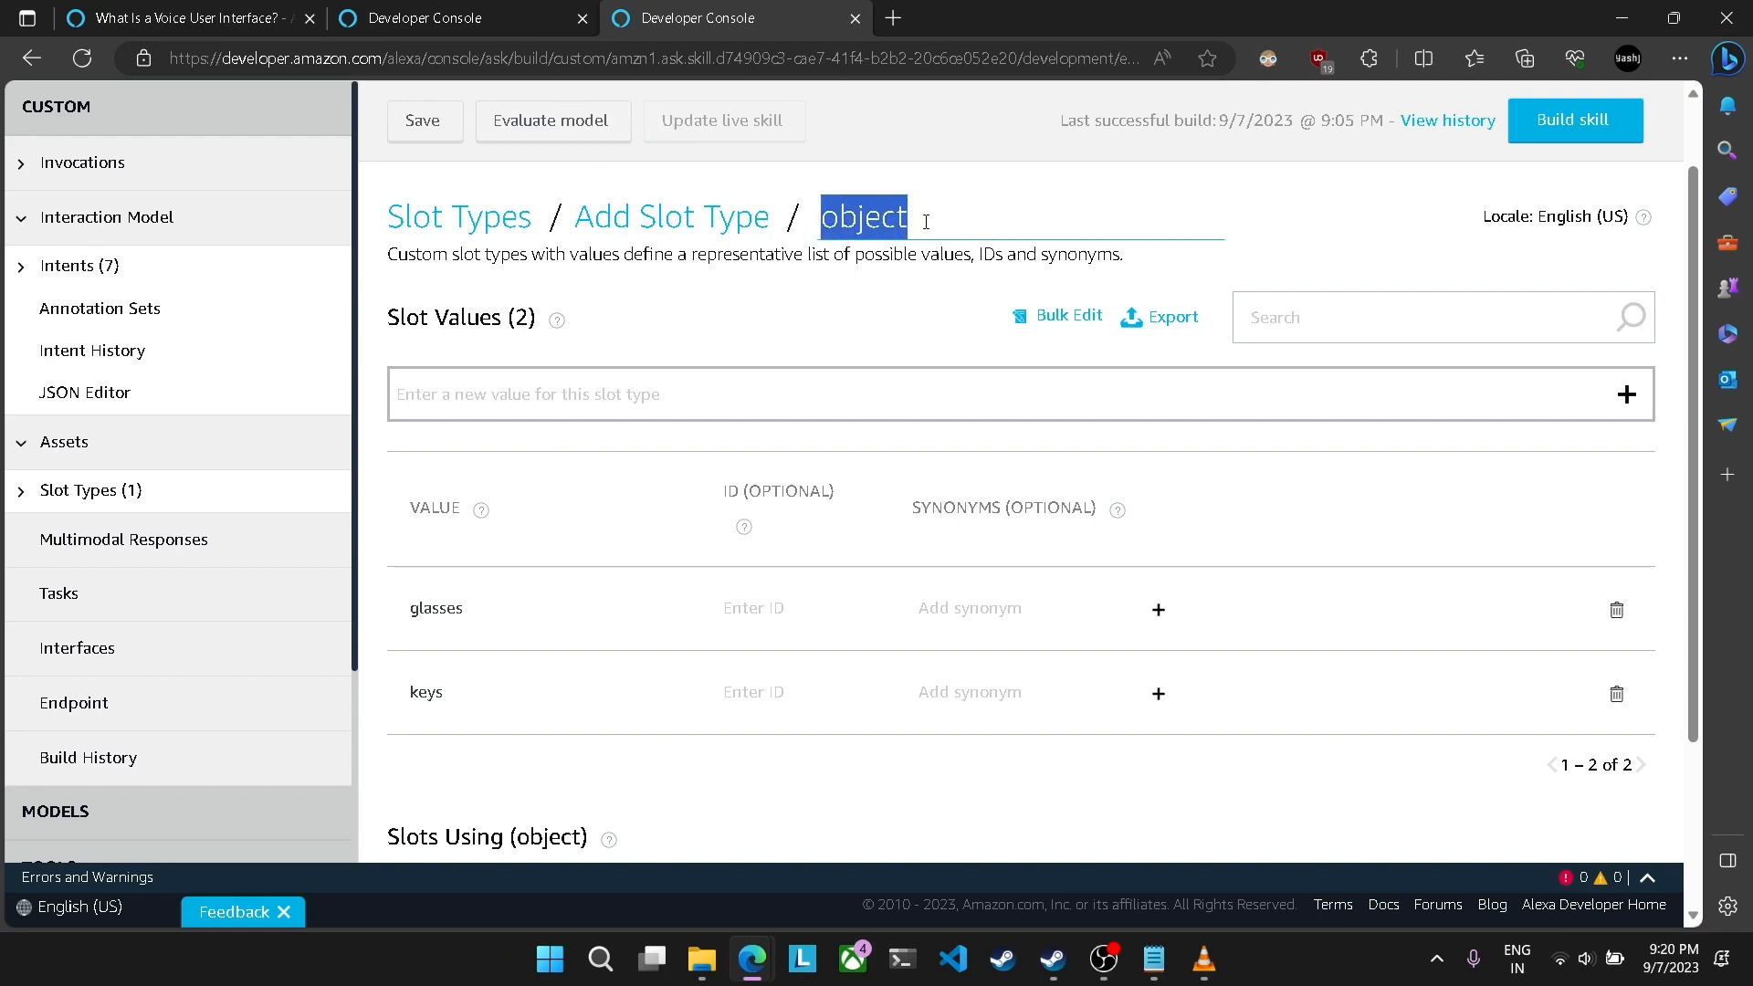
pyautogui.click(864, 328)
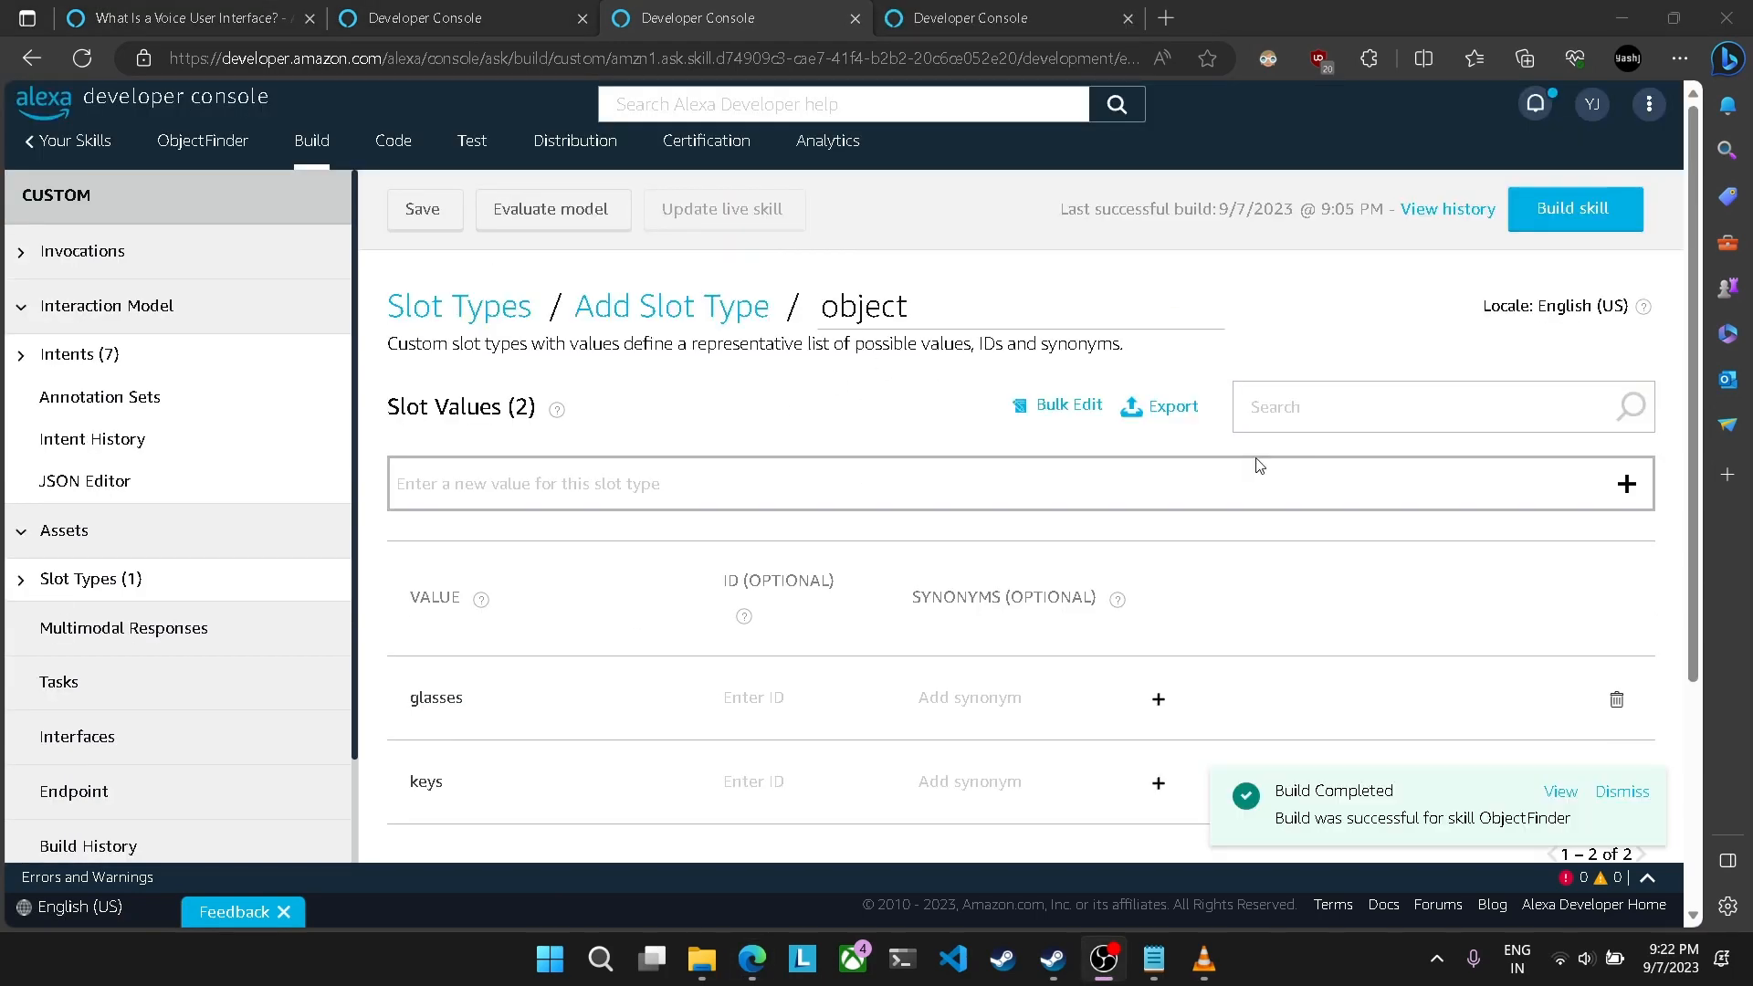
# Step: Review the object slot type's values, and inspect testSaveIntent's sample utterance and intent slots in the other open console page
pyautogui.scroll(-3, 831, 566)
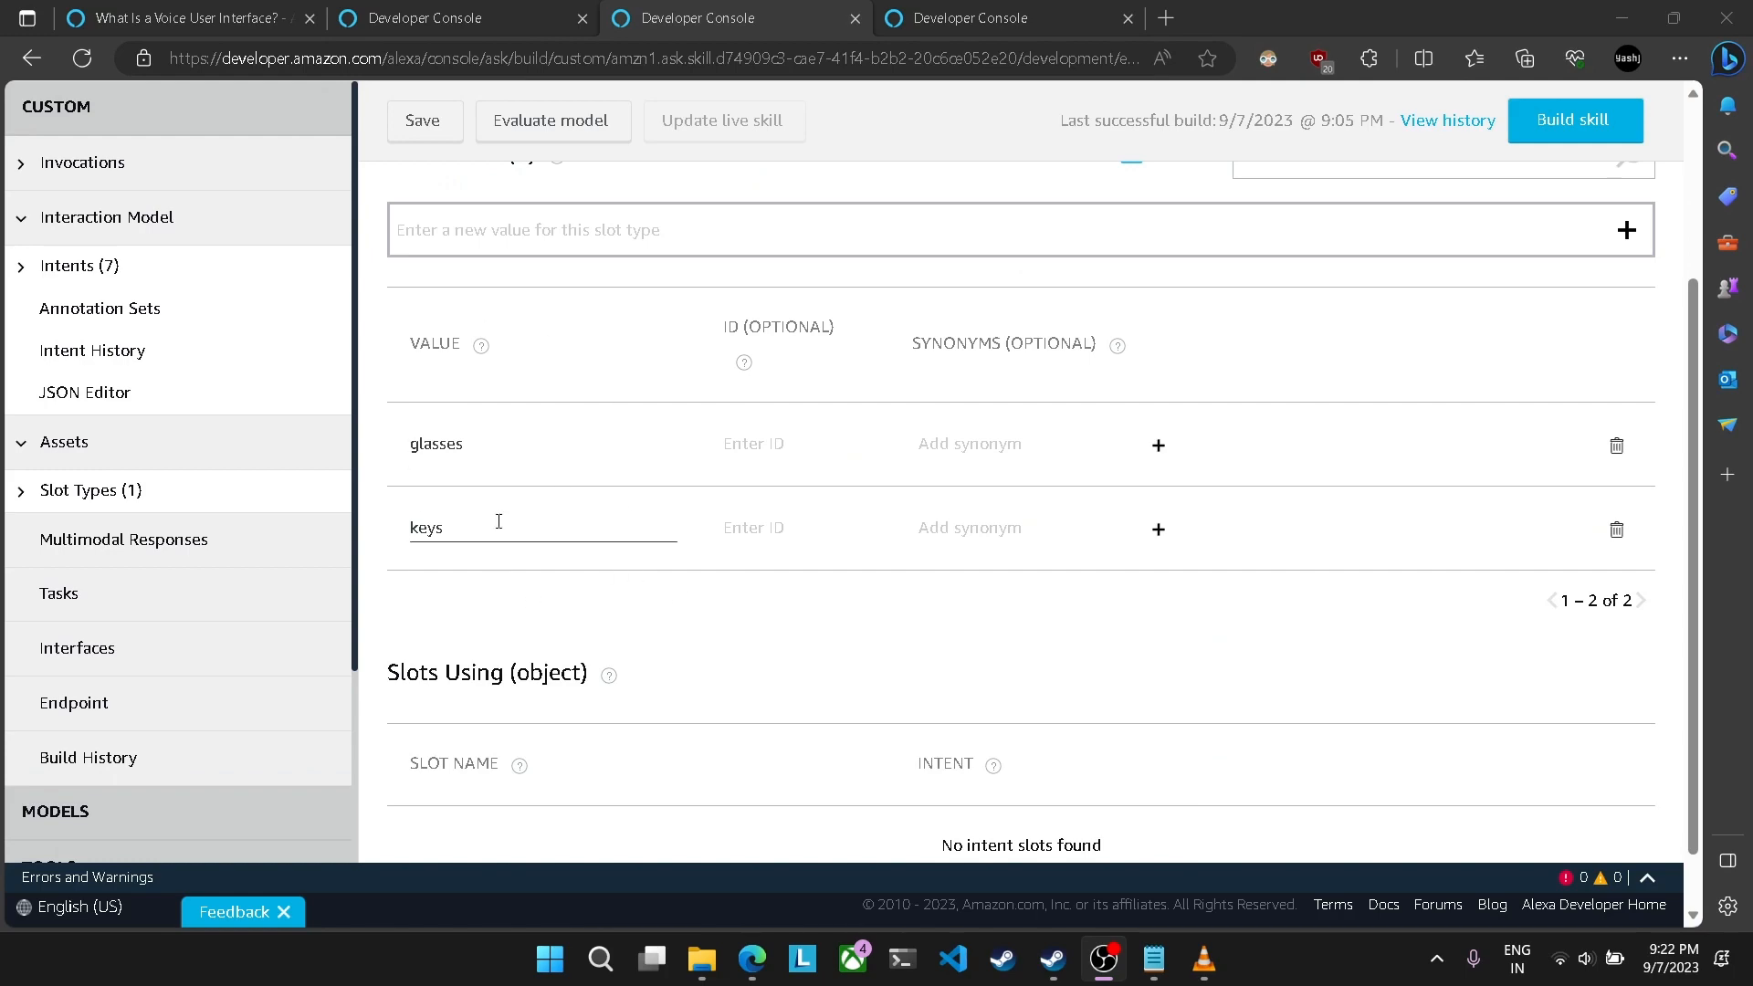
pyautogui.scroll(3, 596, 586)
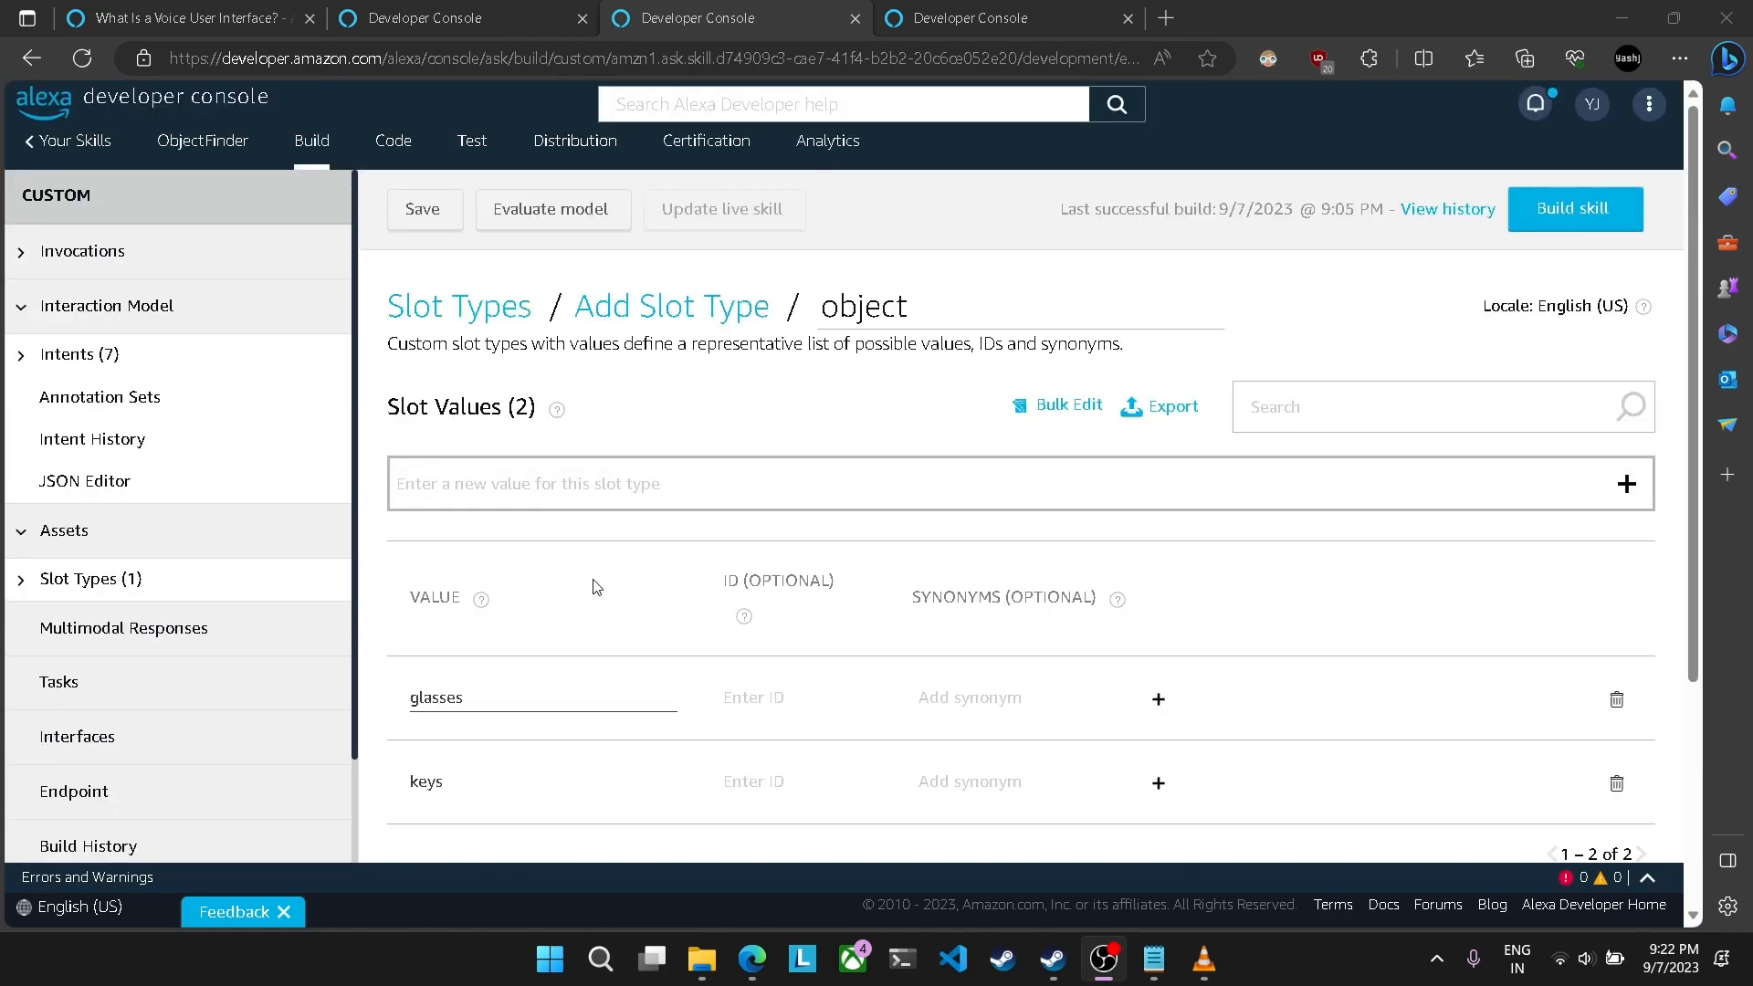
pyautogui.scroll(-3, 597, 587)
pyautogui.click(985, 8)
pyautogui.scroll(-2, 771, 425)
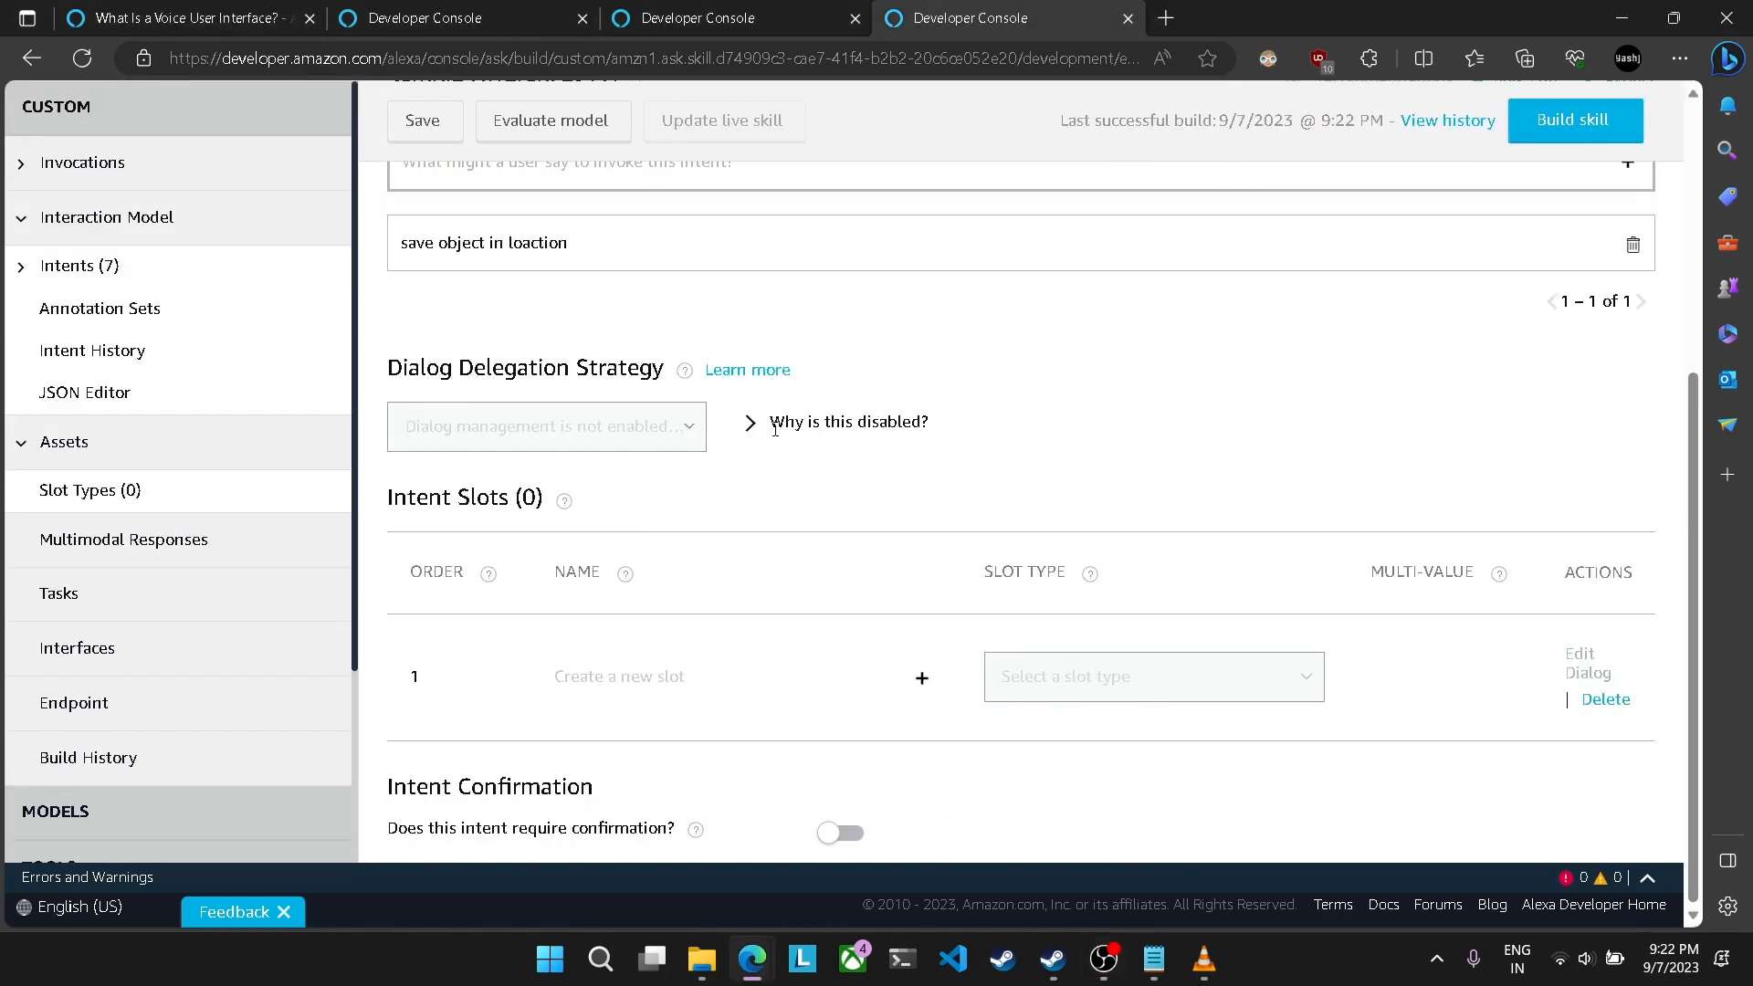
pyautogui.scroll(3, 701, 451)
pyautogui.scroll(-3, 703, 461)
pyautogui.scroll(3, 708, 593)
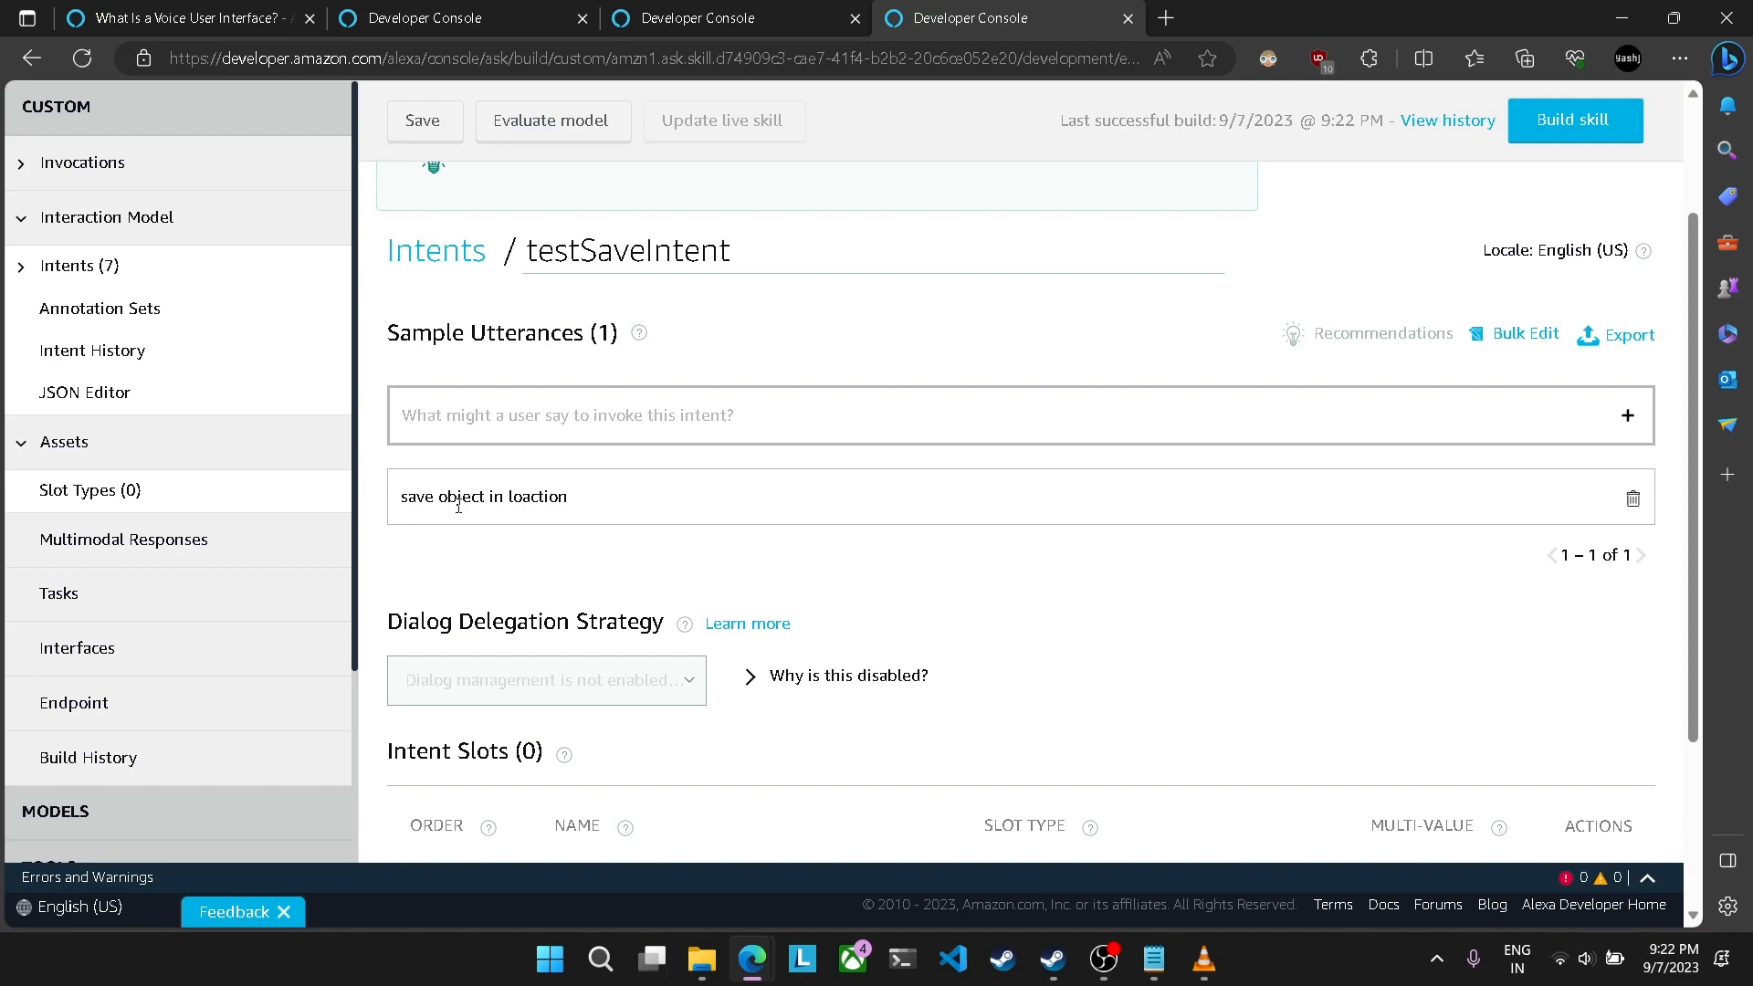
# Step: Create a custom slot type named location
pyautogui.hotkey('ctrl', 'shift', 'Tab')
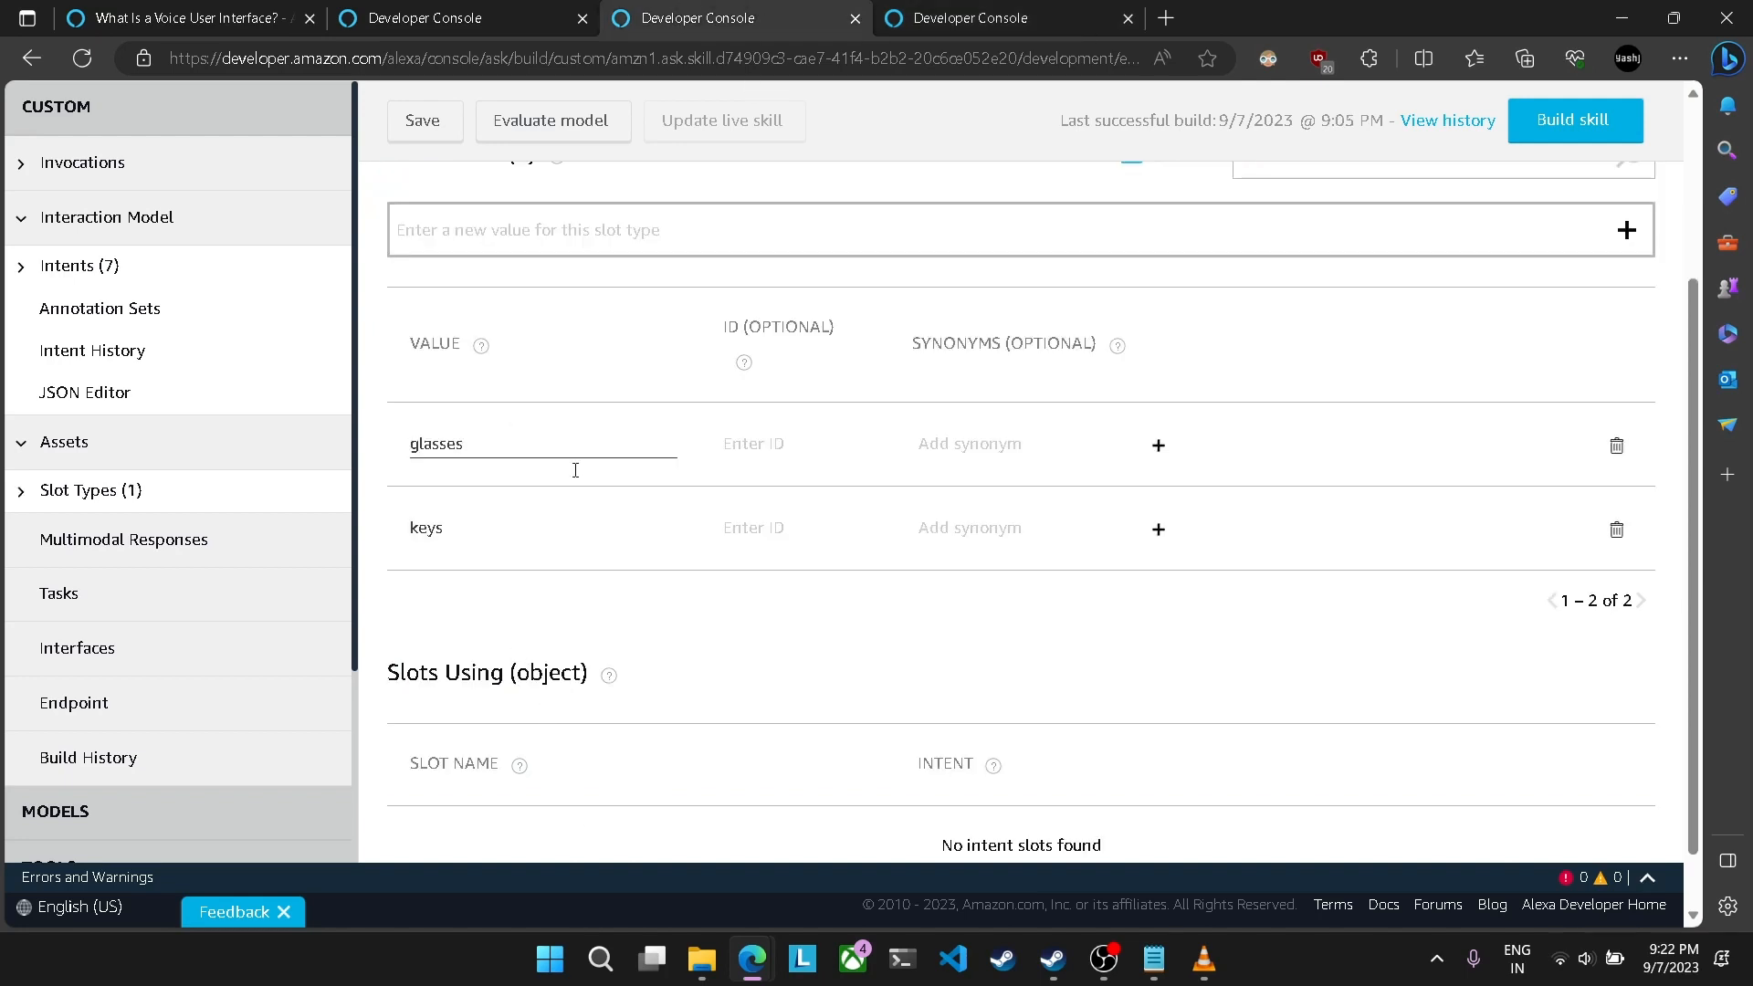
pyautogui.hotkey('ctrl', 'Tab')
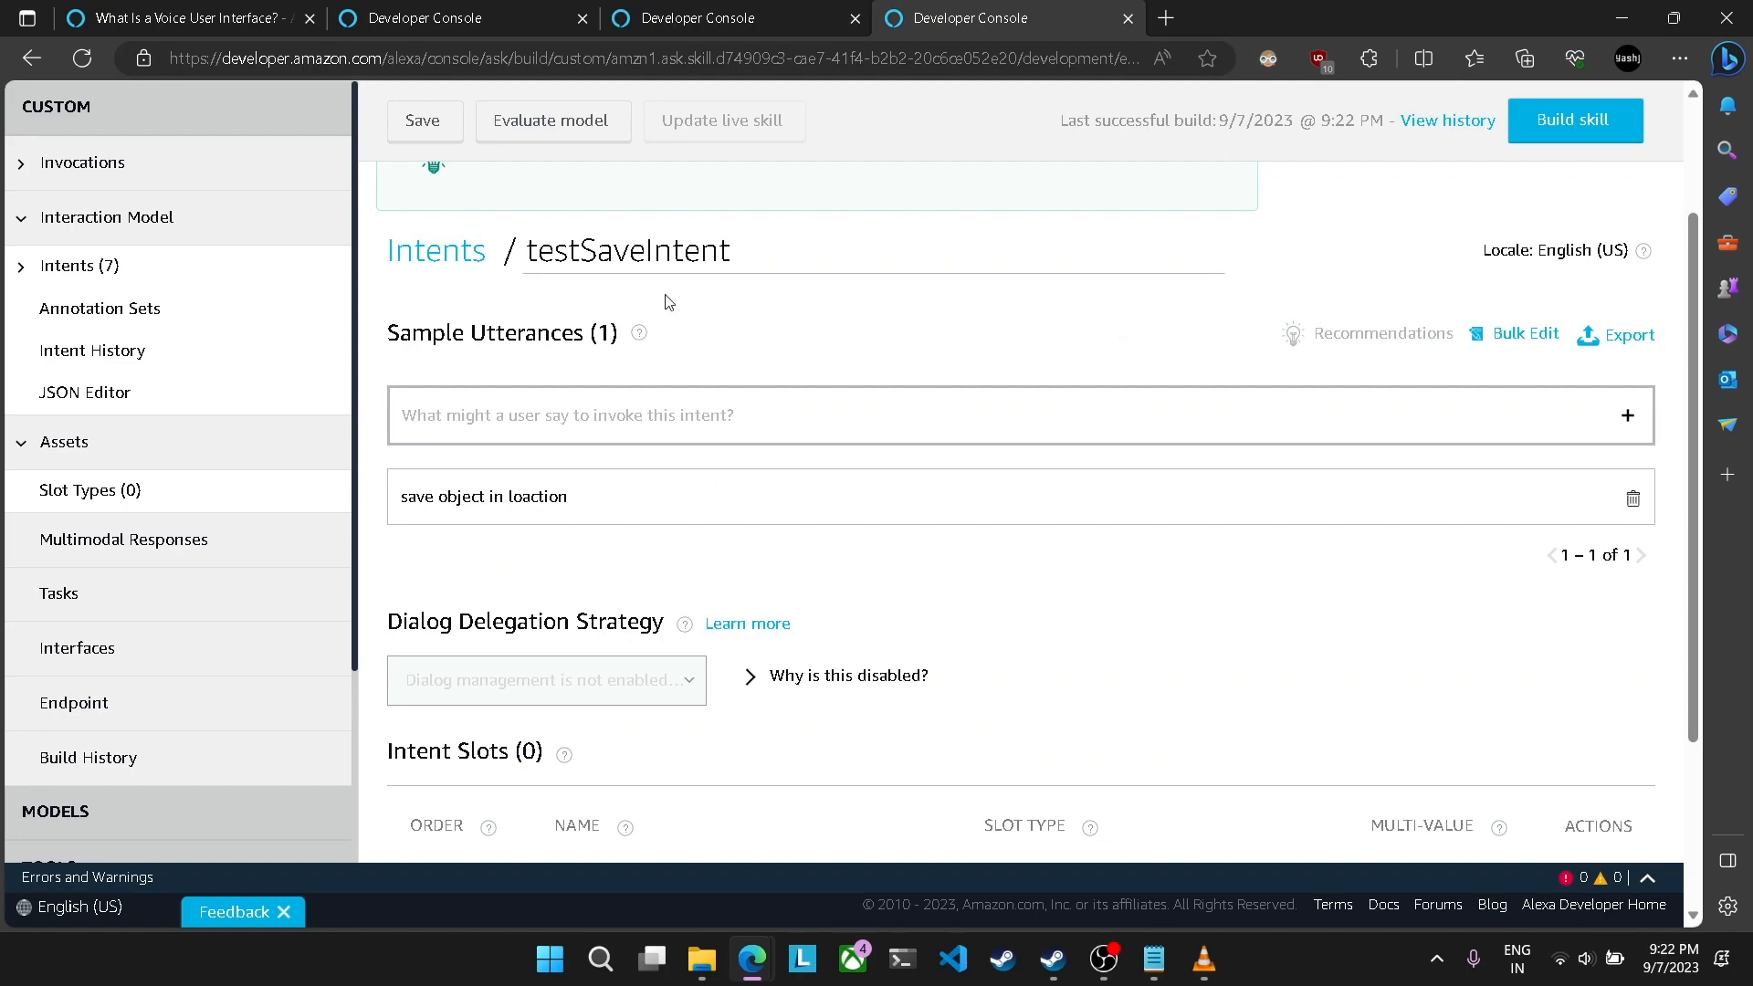
pyautogui.hotkey('ctrl', 'shift', 'Tab')
pyautogui.scroll(1, 392, 502)
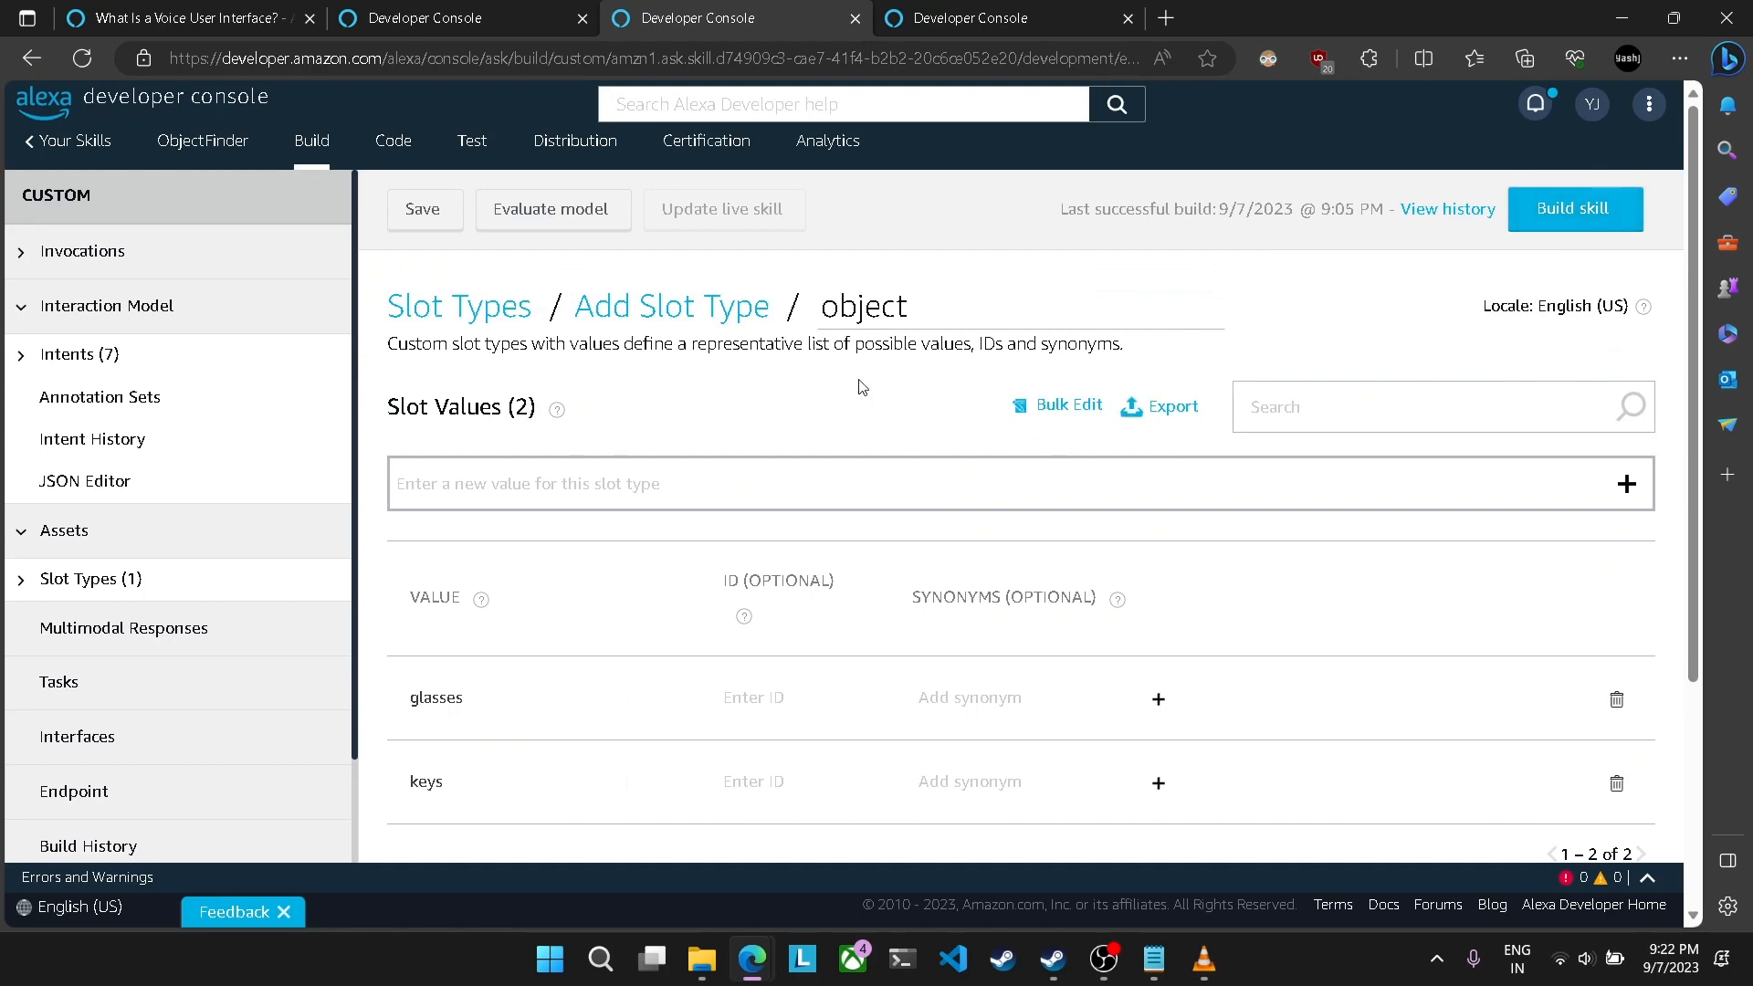
pyautogui.scroll(-3, 1095, 430)
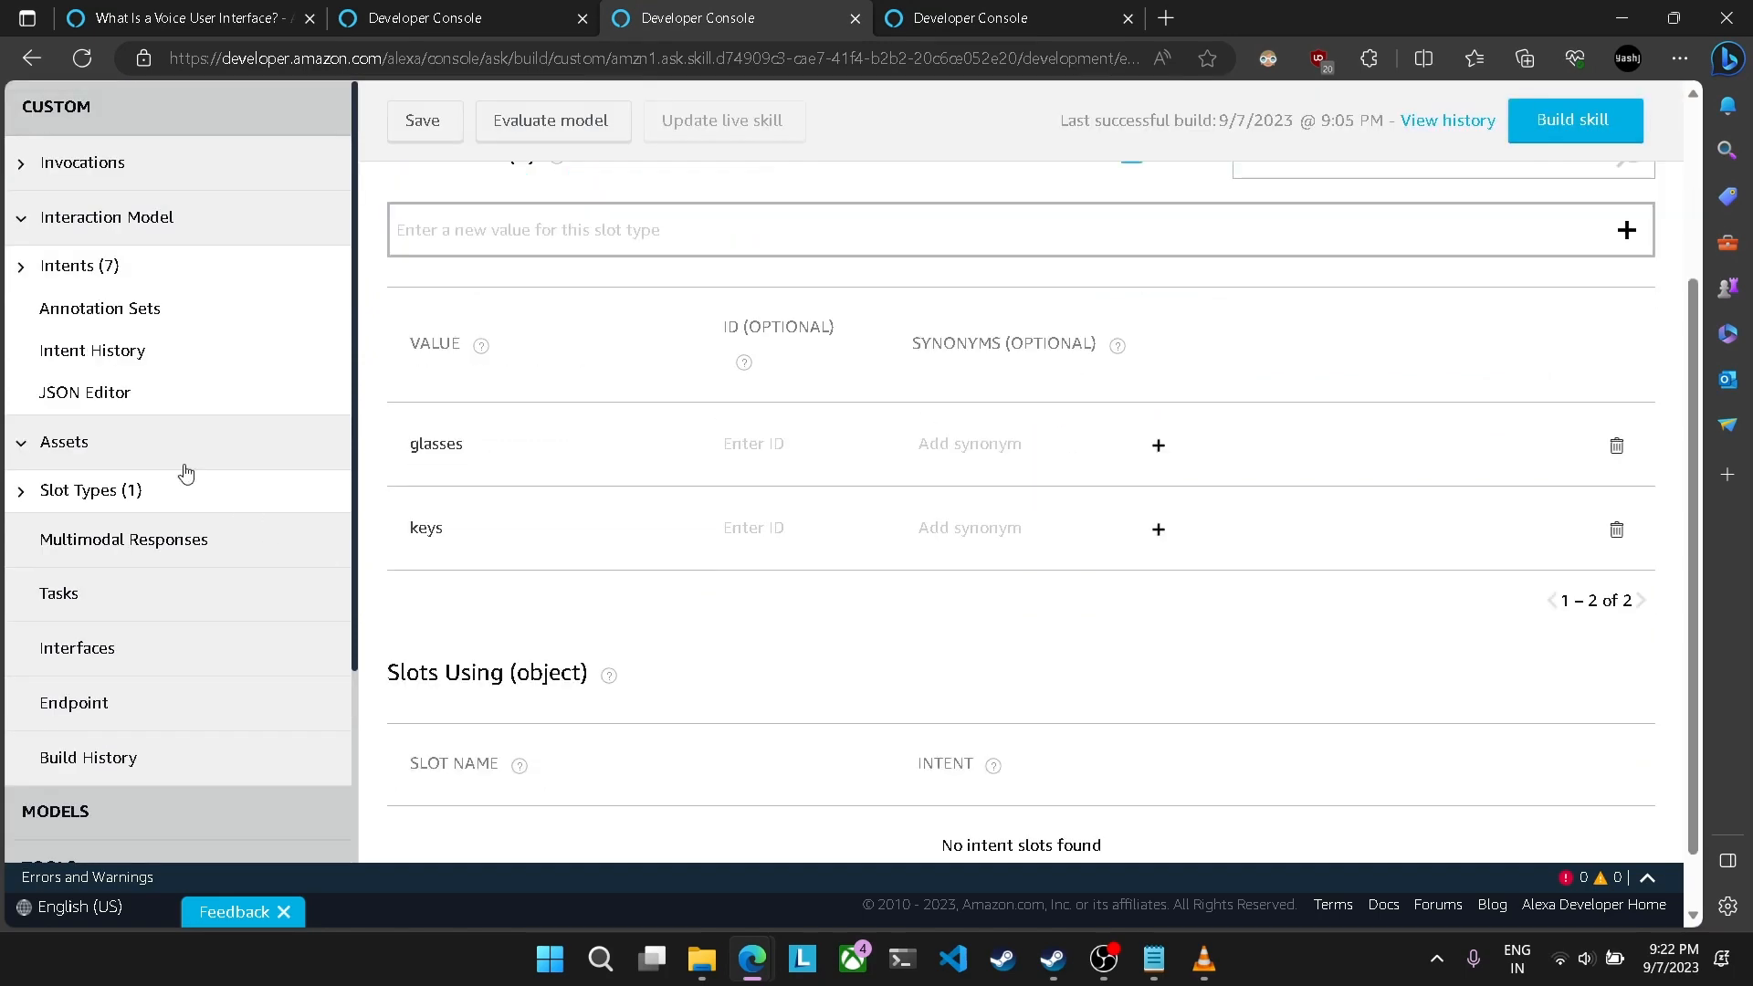
pyautogui.click(94, 493)
pyautogui.click(469, 364)
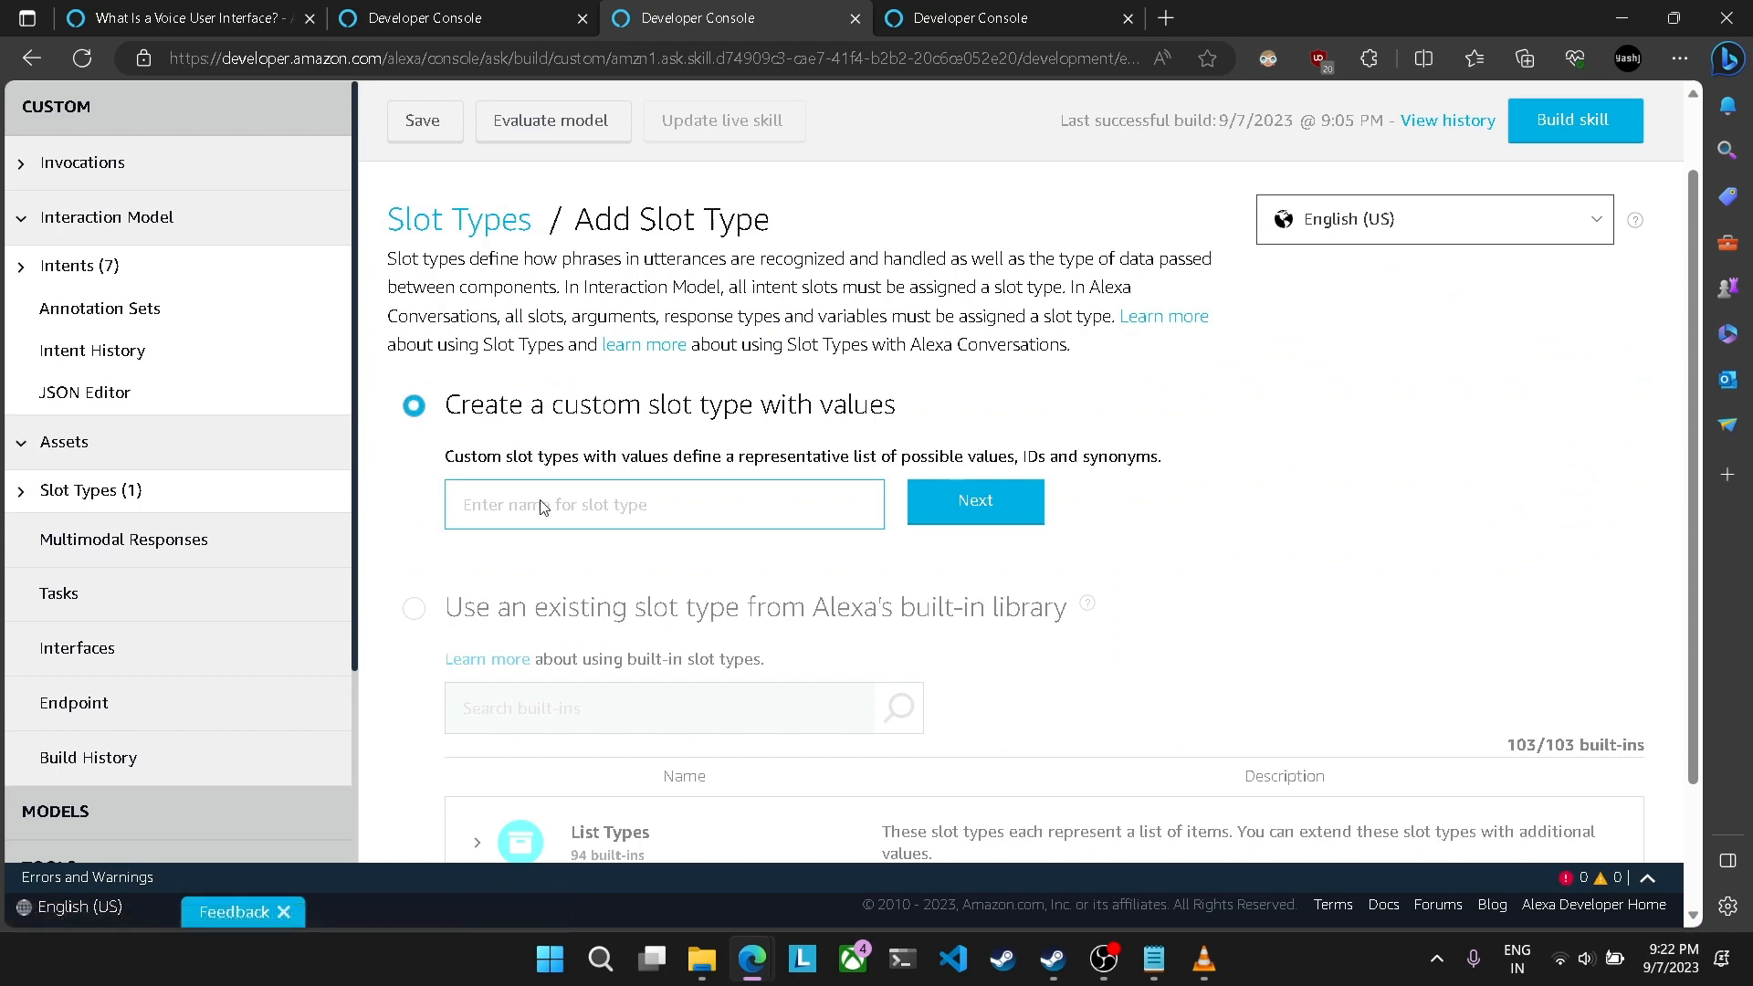
pyautogui.write('location')
pyautogui.click(922, 509)
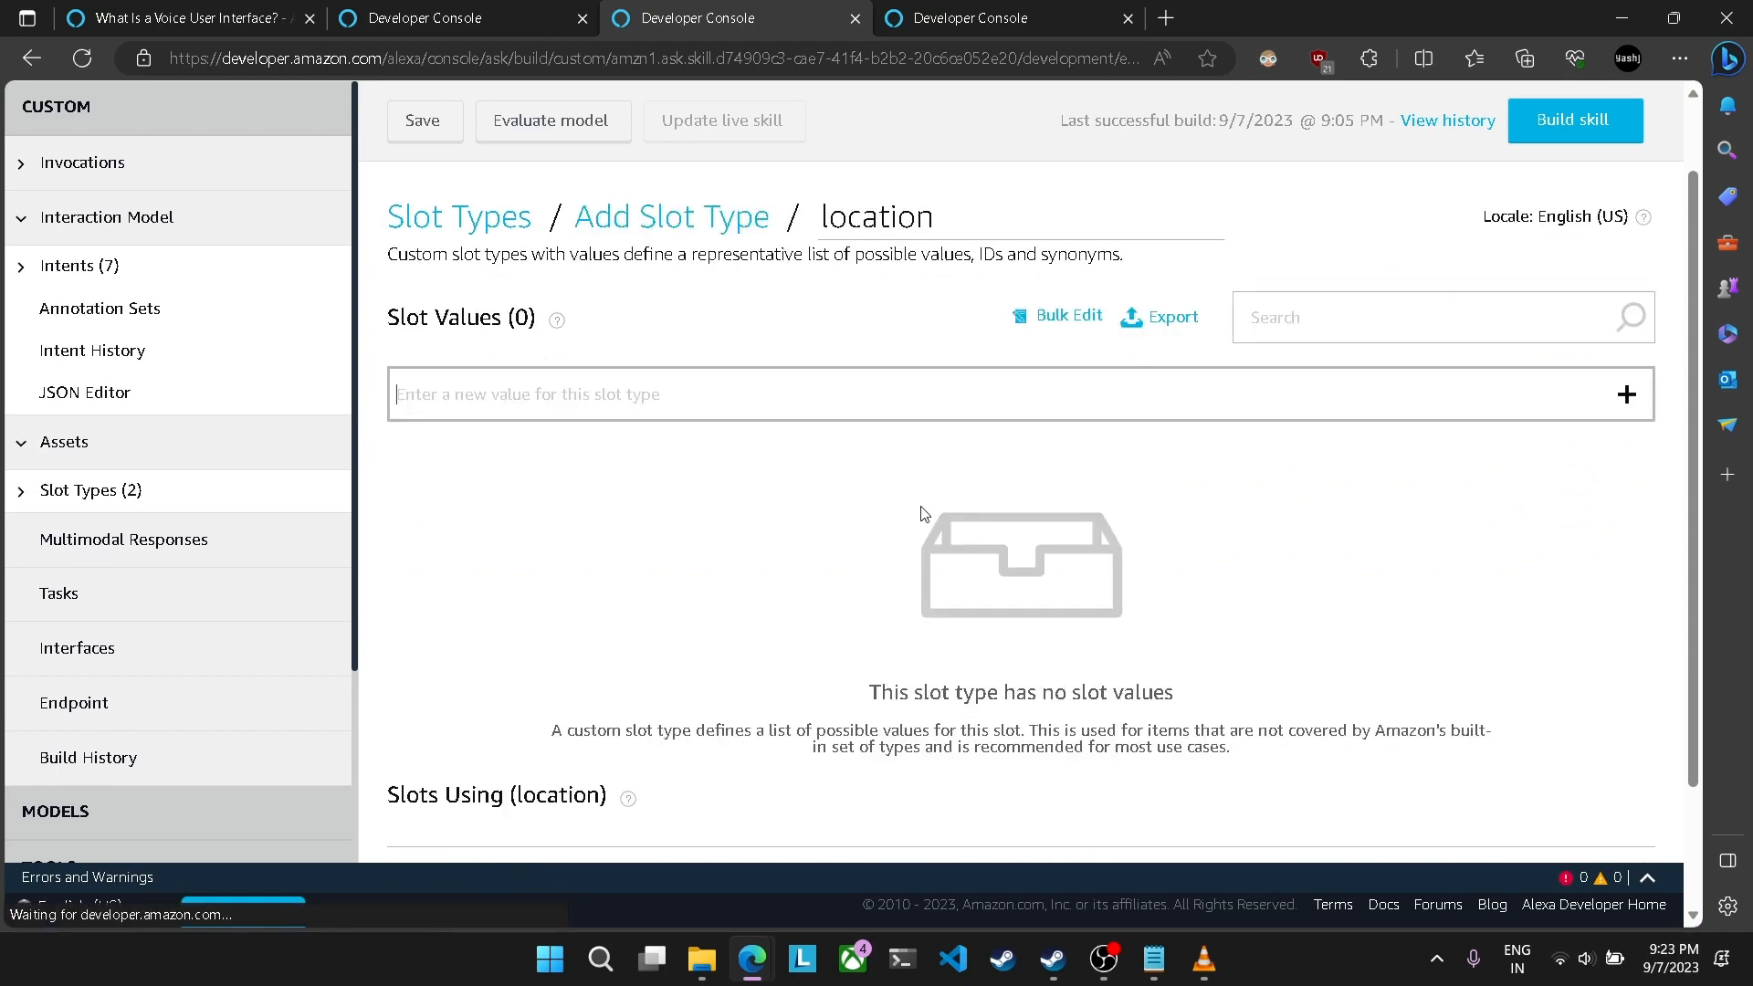
# Step: Add the values almira and cabinet to the location slot type
pyautogui.click(530, 405)
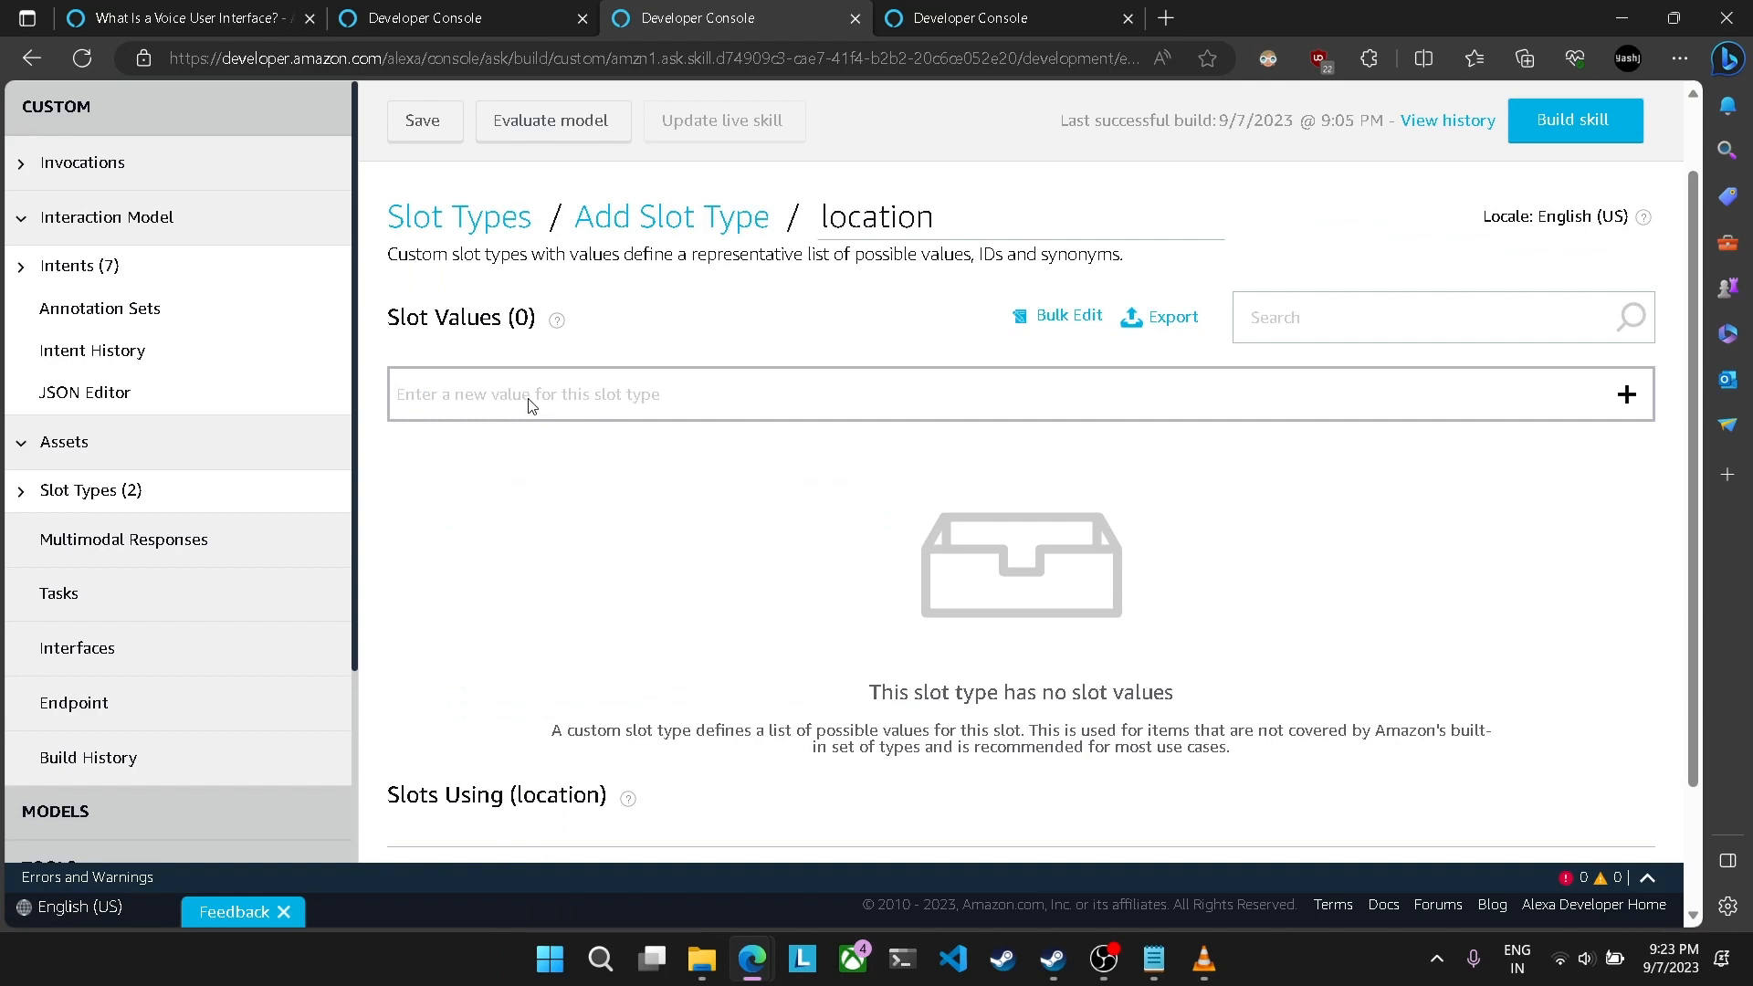
pyautogui.write('almira')
pyautogui.press('Return')
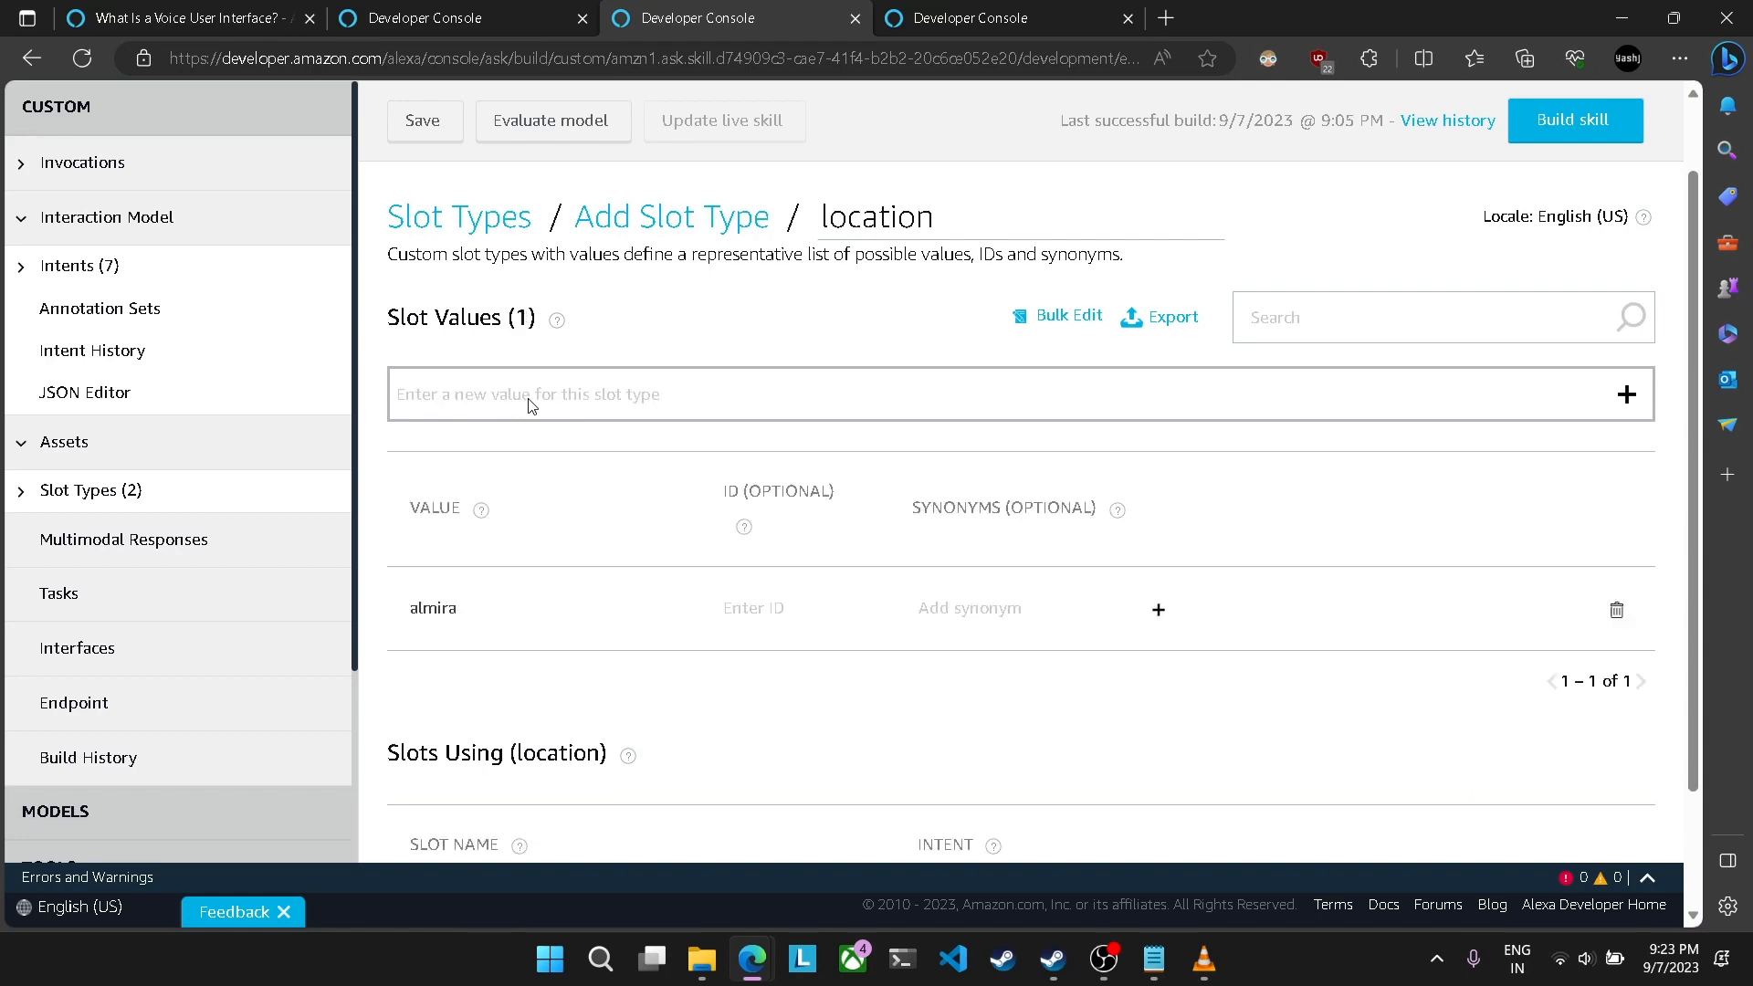
pyautogui.write('cabinet')
pyautogui.press('Return')
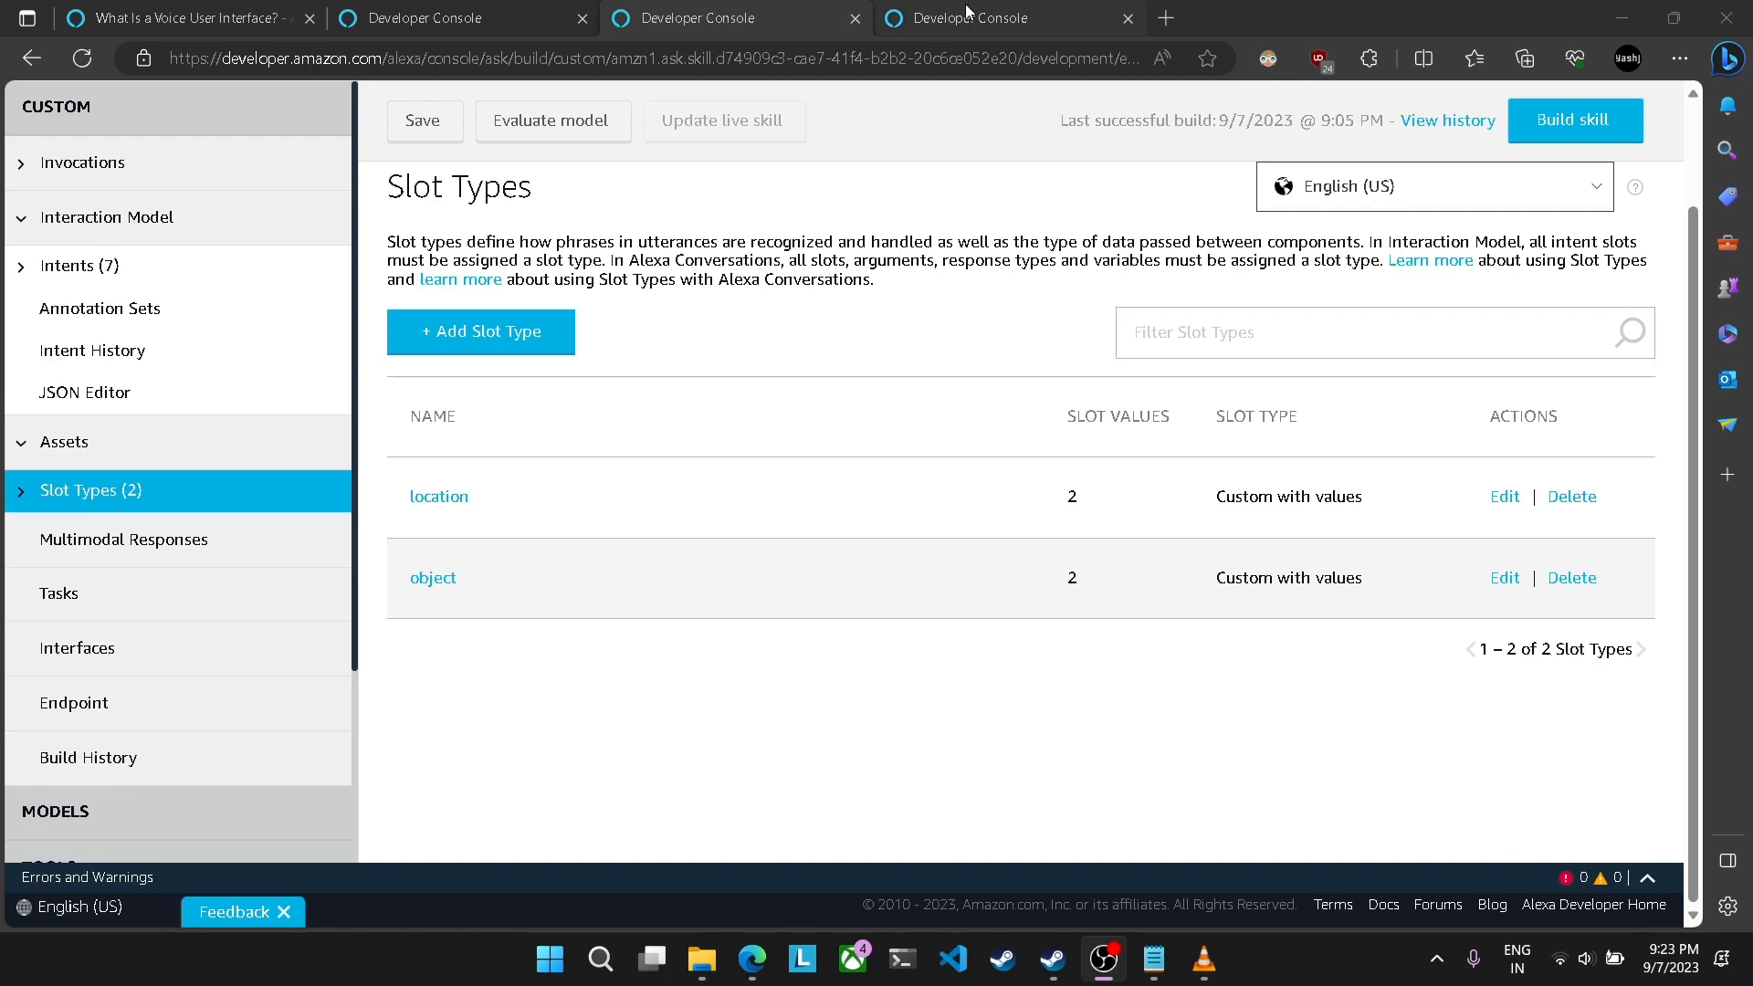
# Step: Open testSaveIntent from the skill's list of intents
pyautogui.scroll(2, 676, 447)
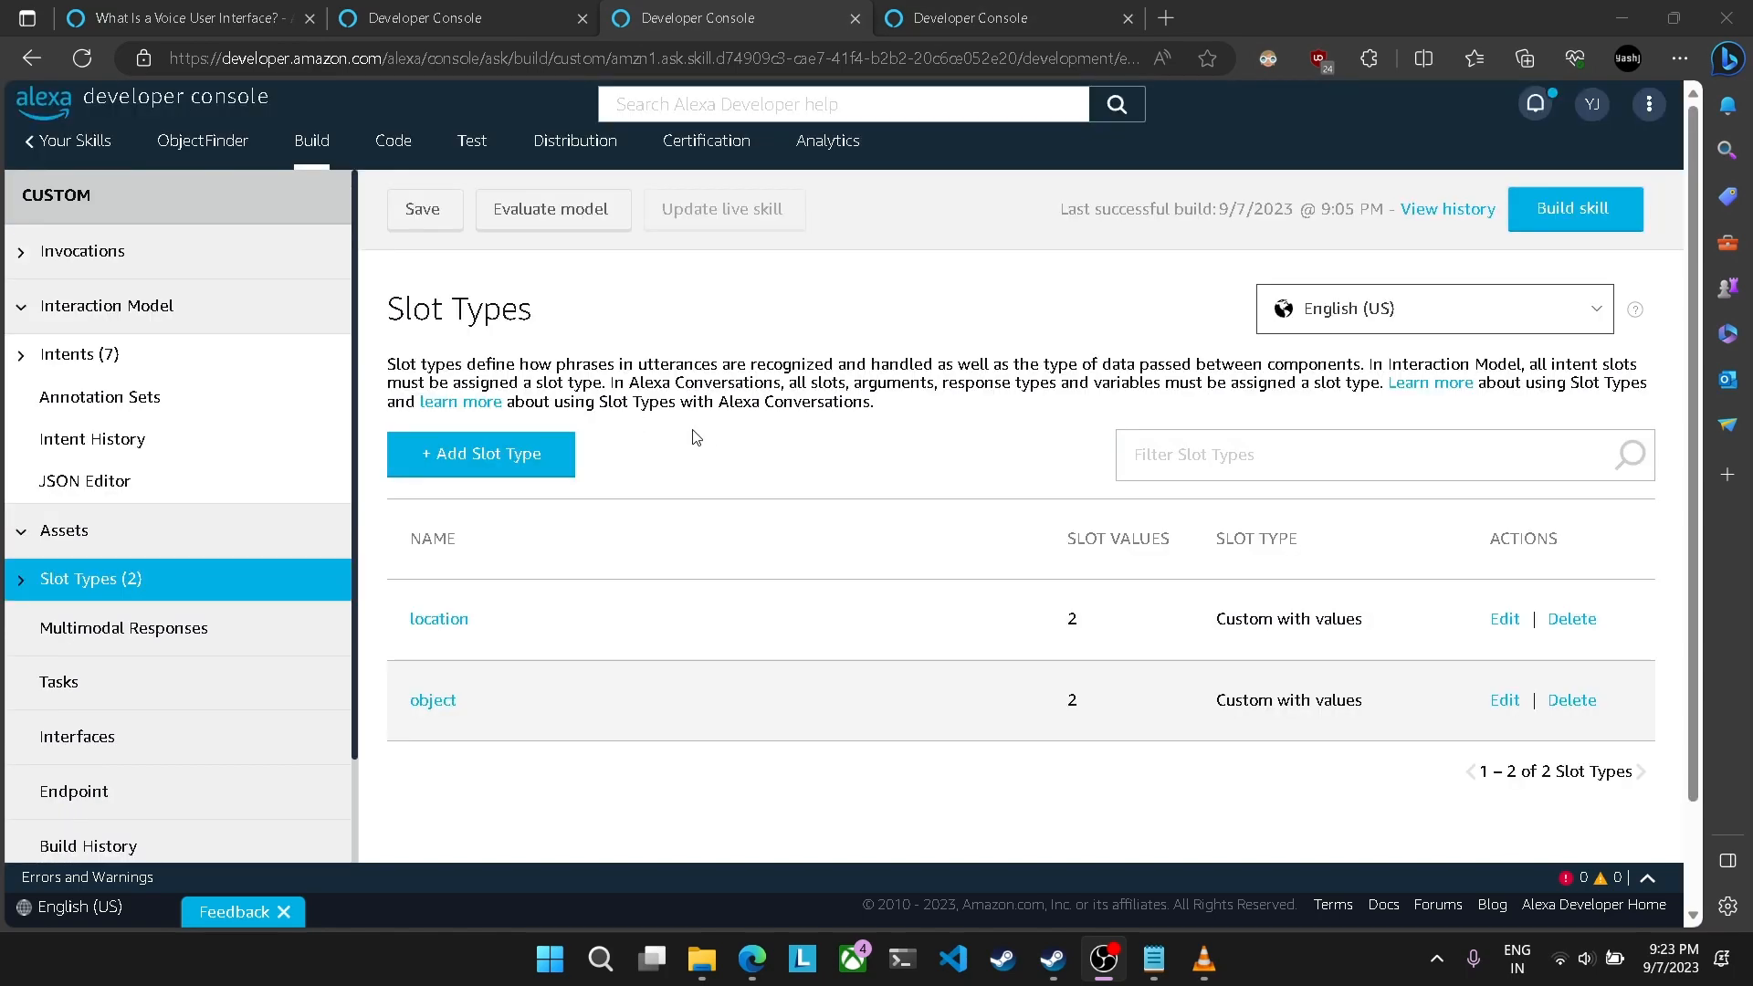
pyautogui.click(110, 356)
pyautogui.scroll(-5, 536, 639)
pyautogui.click(470, 645)
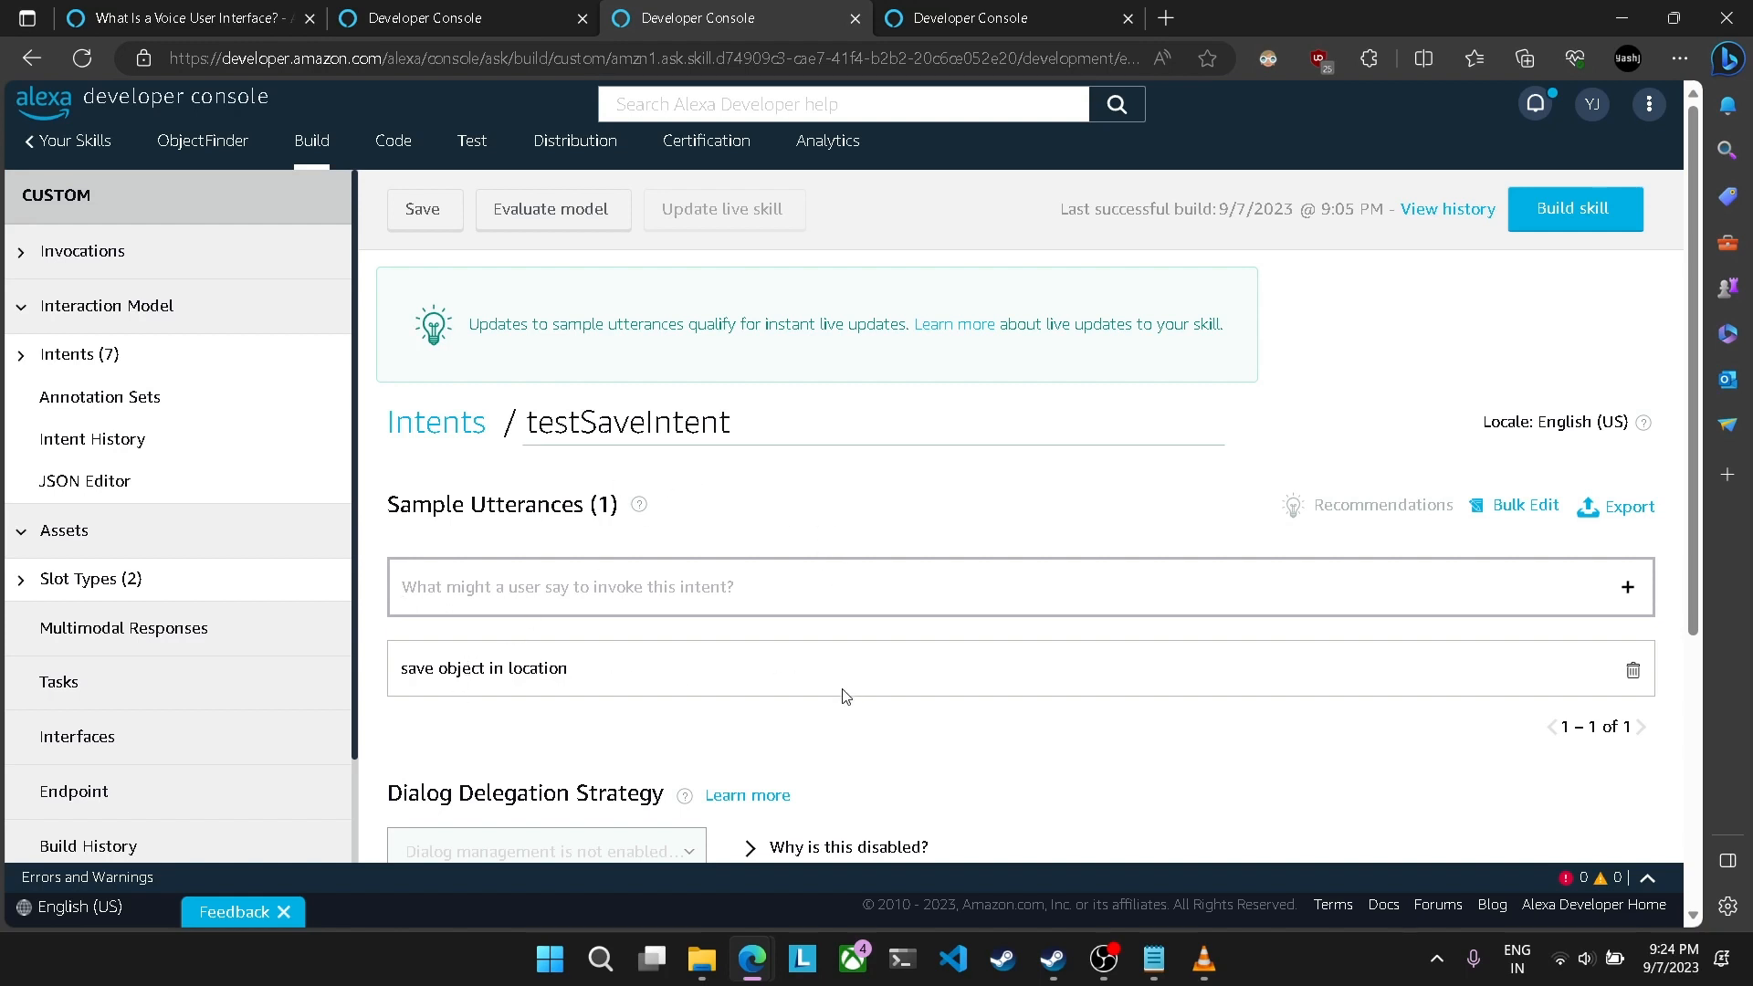
# Step: Replace the word object in testSaveIntent's sample utterance with a new slot named object
pyautogui.scroll(-1, 845, 696)
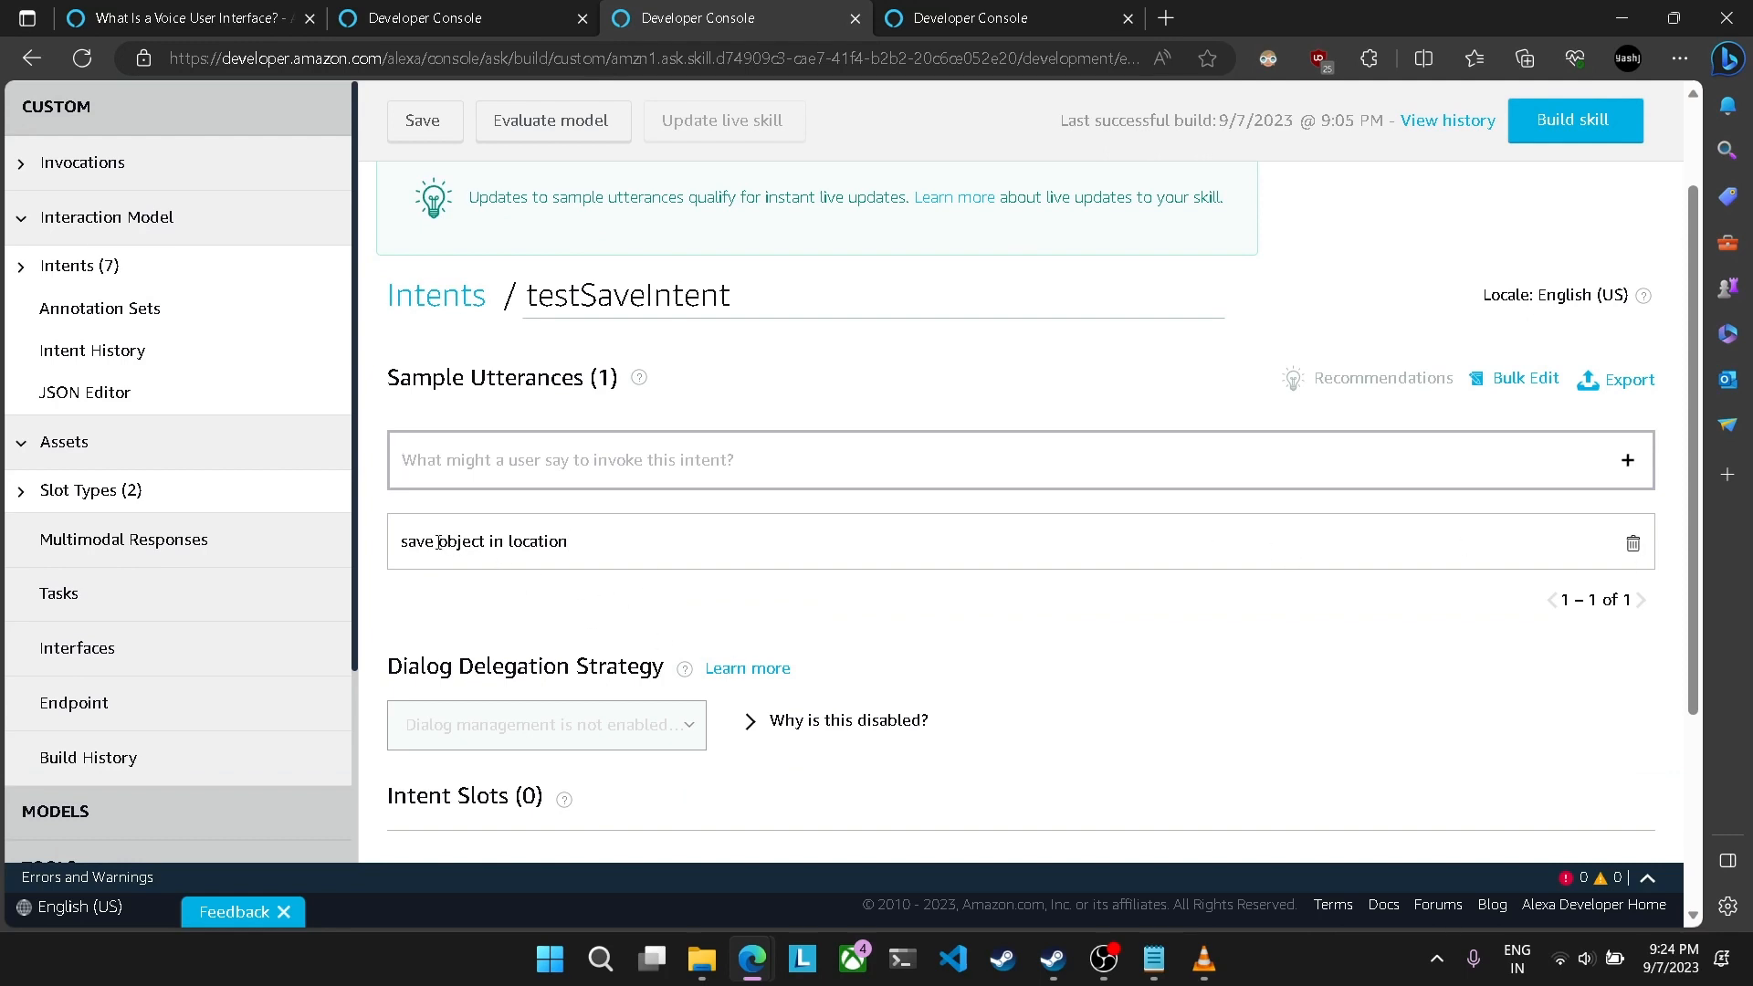
pyautogui.moveTo(438, 542); pyautogui.dragTo(484, 547)
pyautogui.write('{')
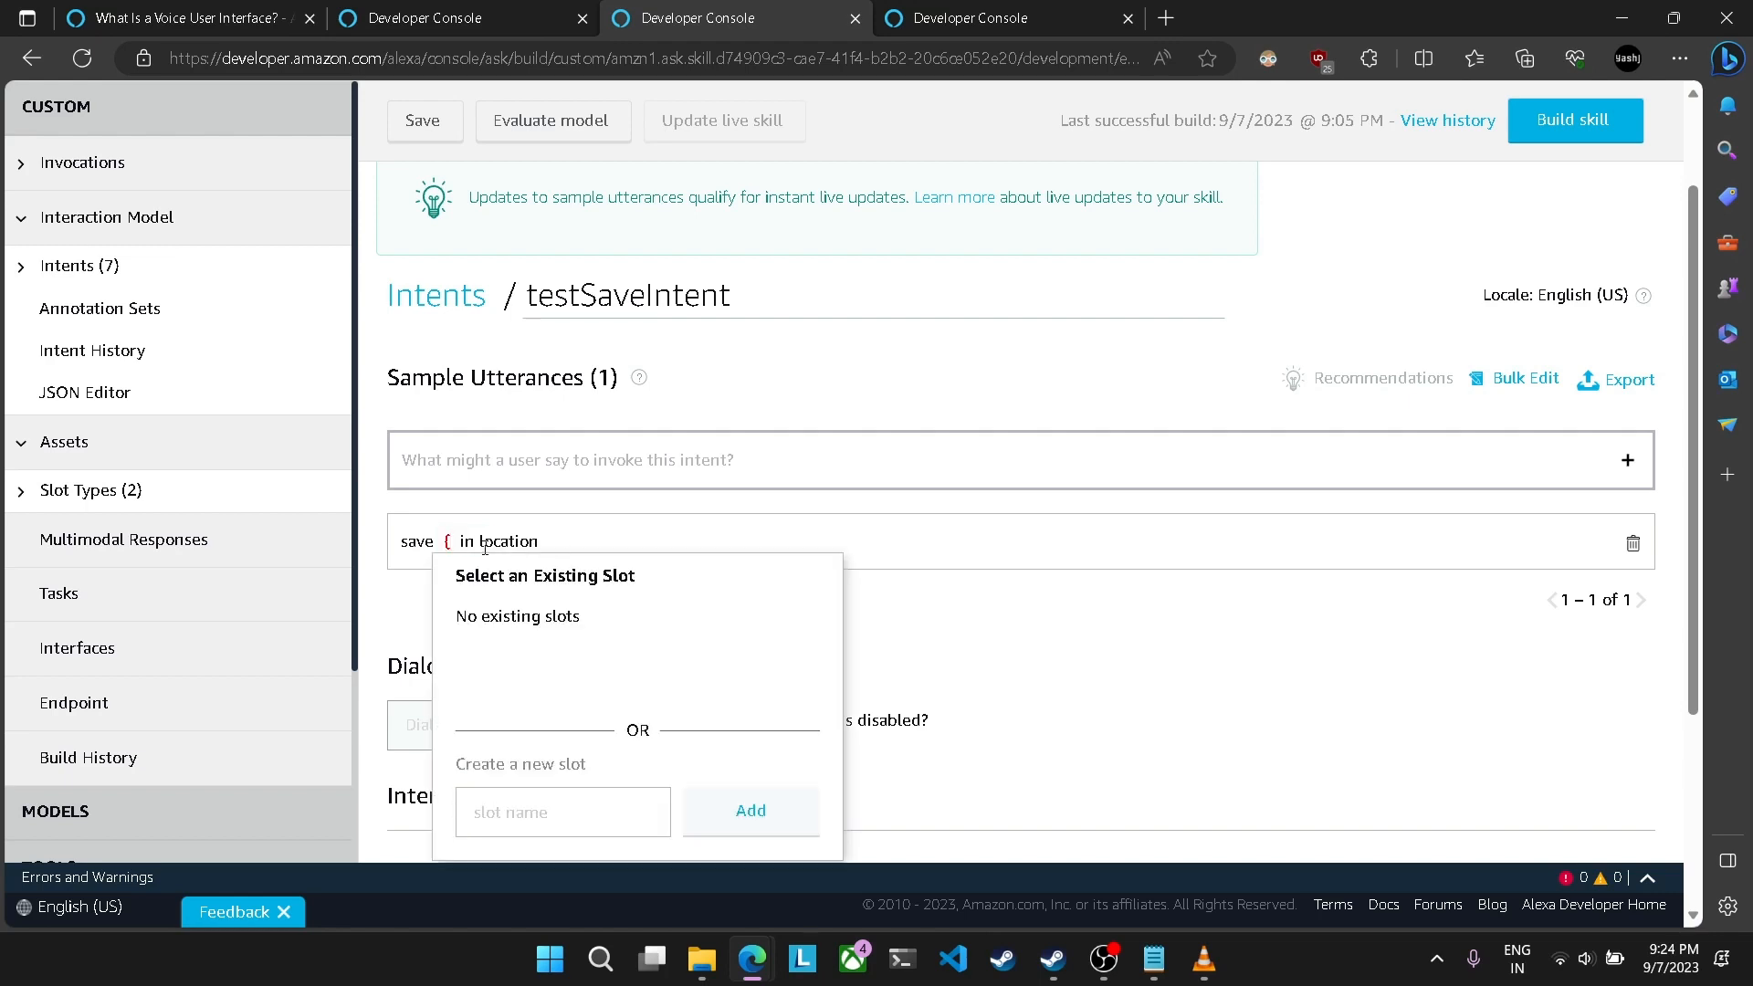
pyautogui.write('}')
pyautogui.press('Left')
pyautogui.write('object')
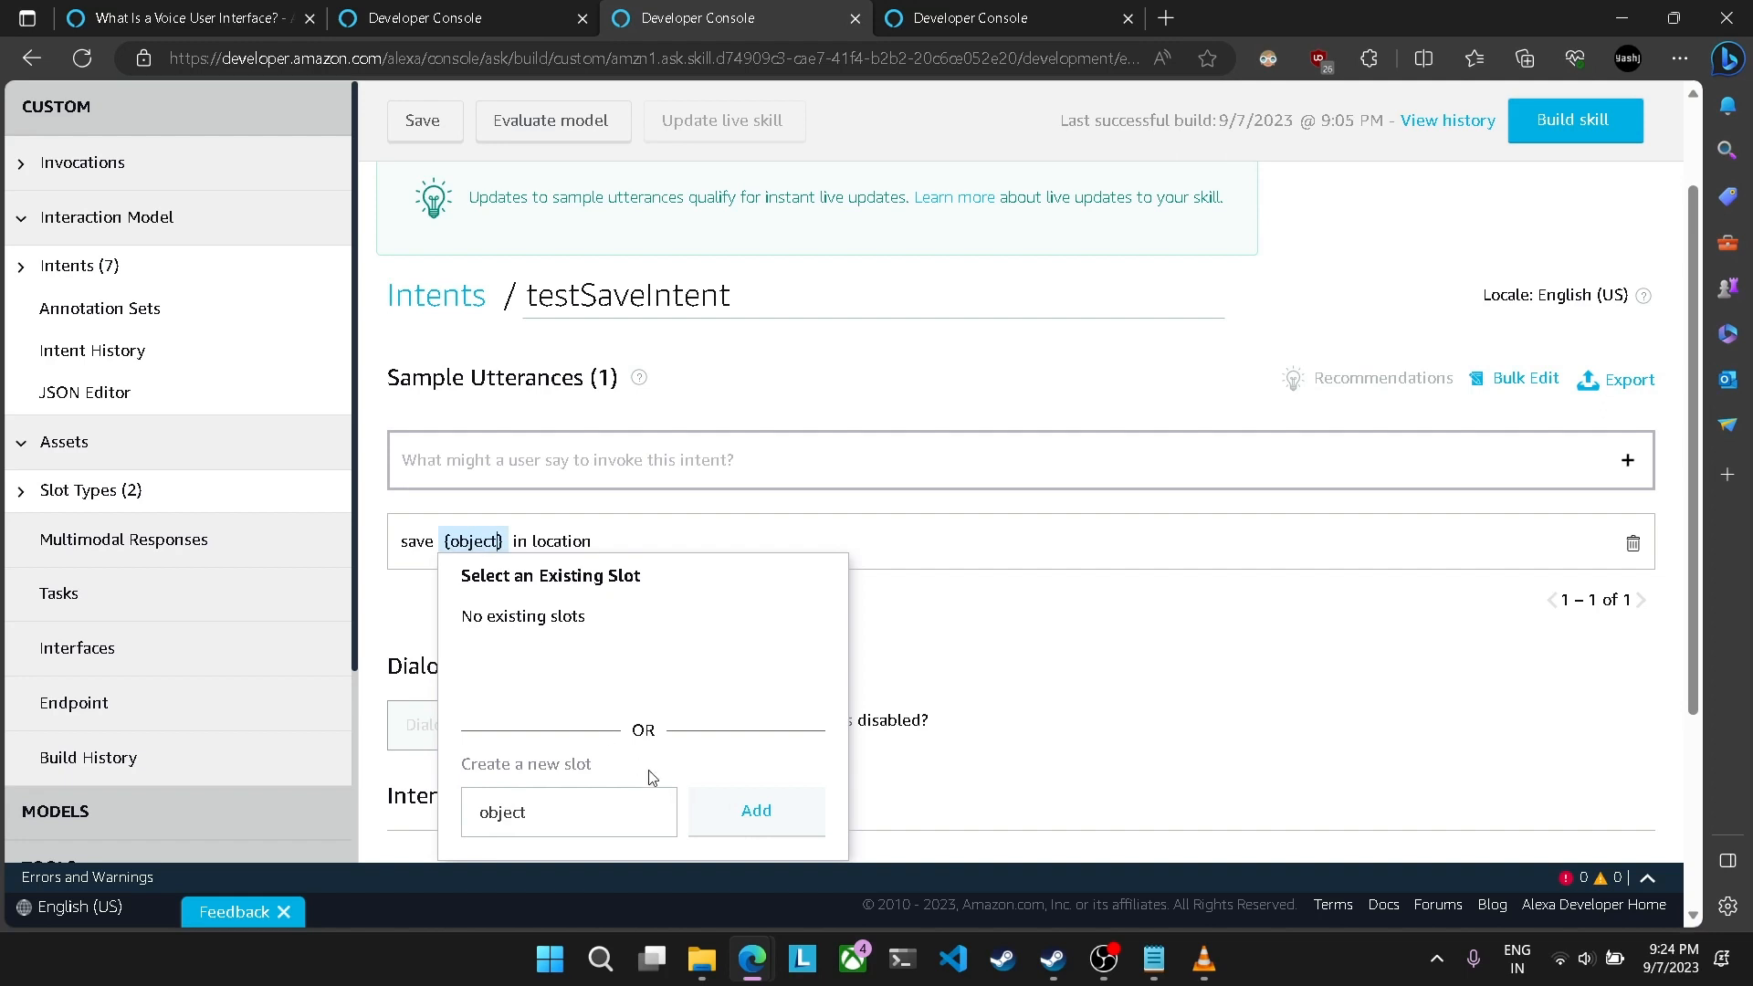
pyautogui.click(754, 810)
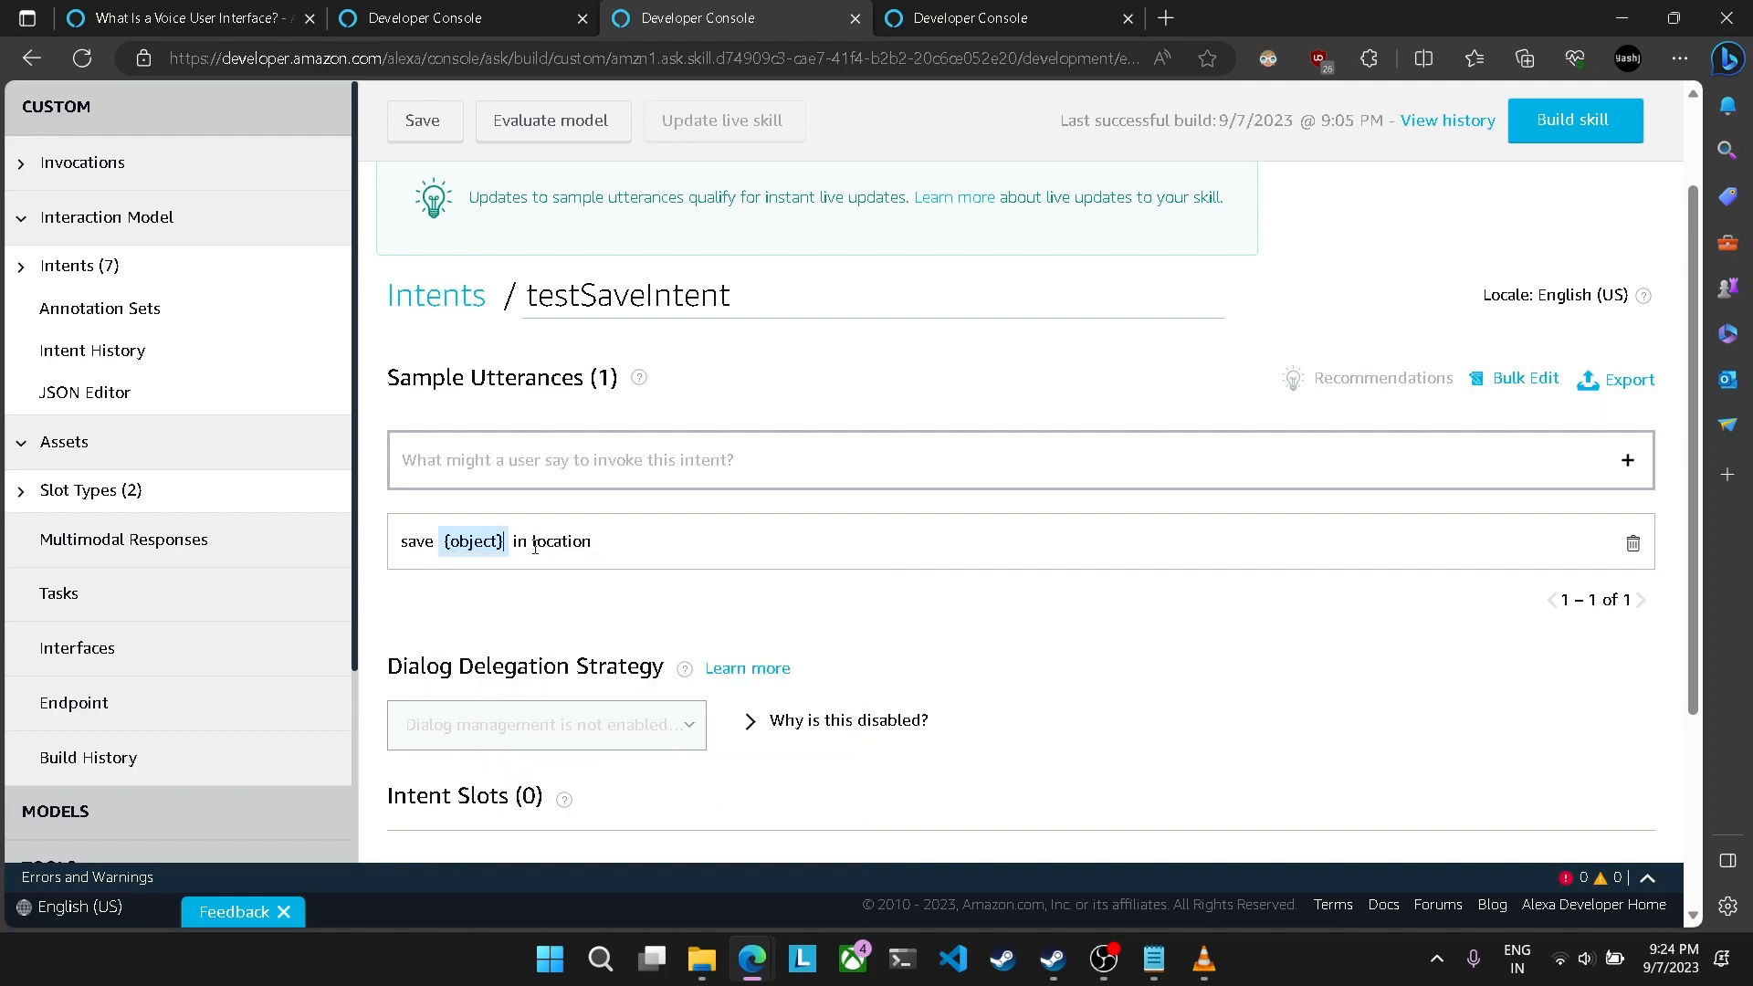
# Step: Replace the word location in testSaveIntent's sample utterance with a new slot named location
pyautogui.moveTo(535, 546); pyautogui.dragTo(688, 533)
pyautogui.write('{}')
pyautogui.press('Left')
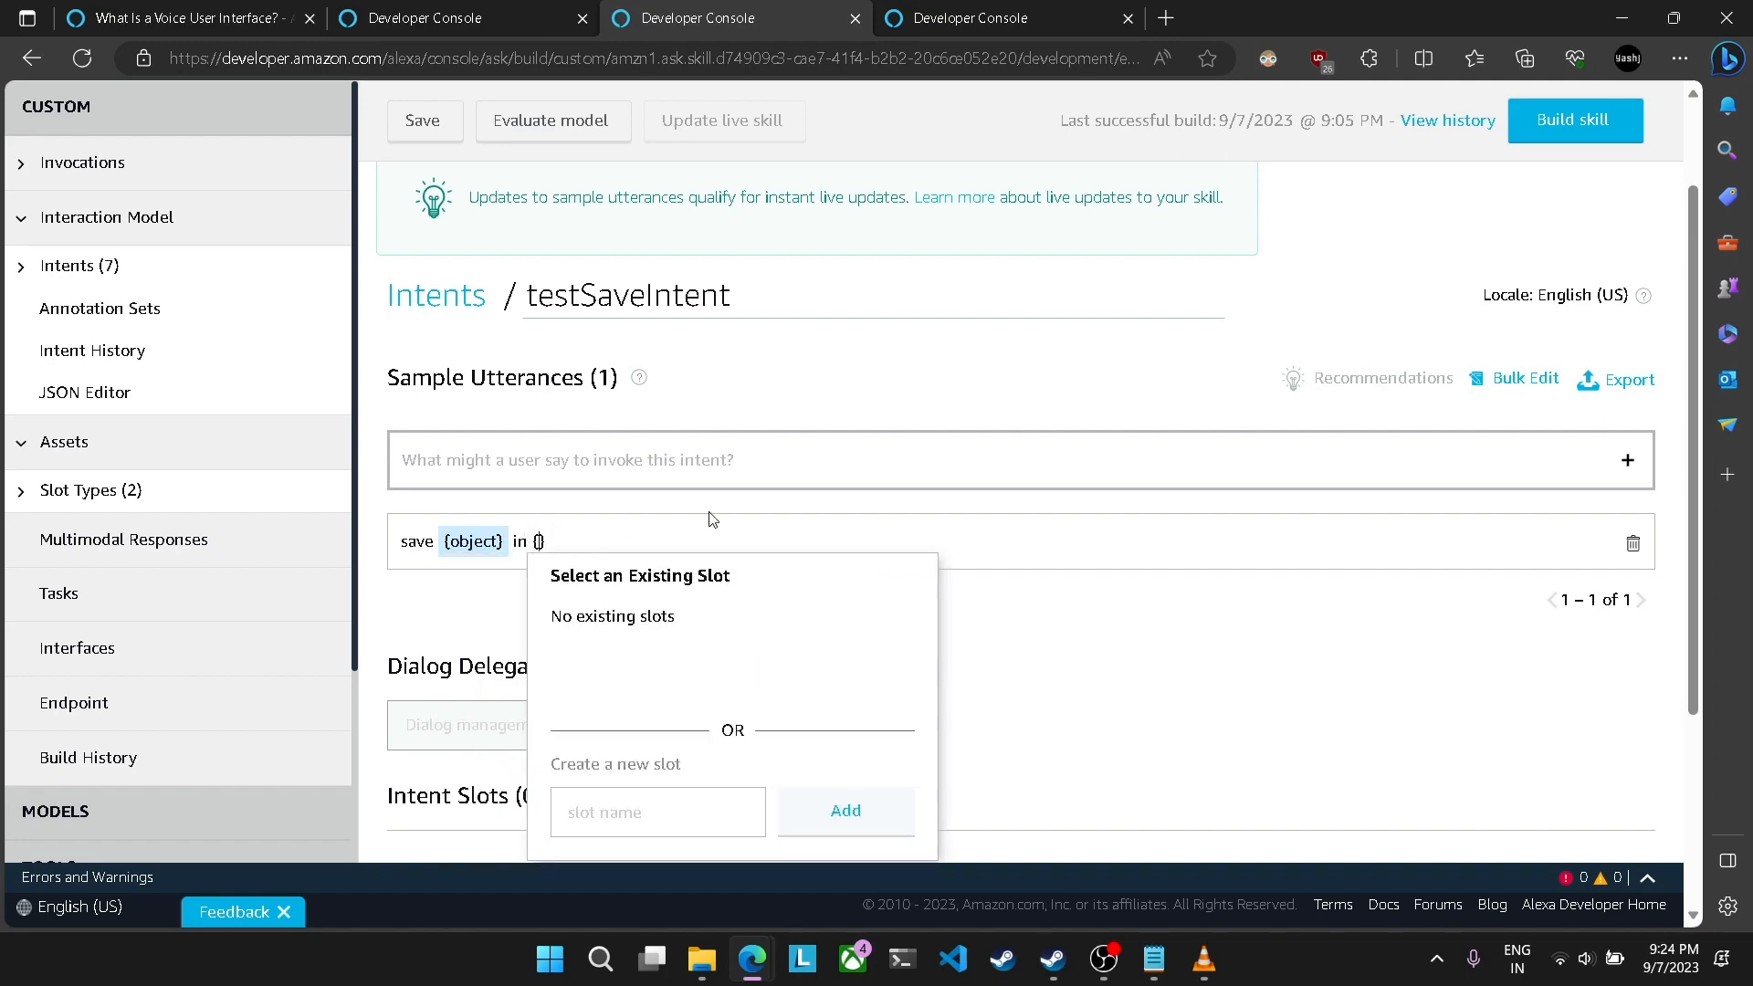
pyautogui.write('location')
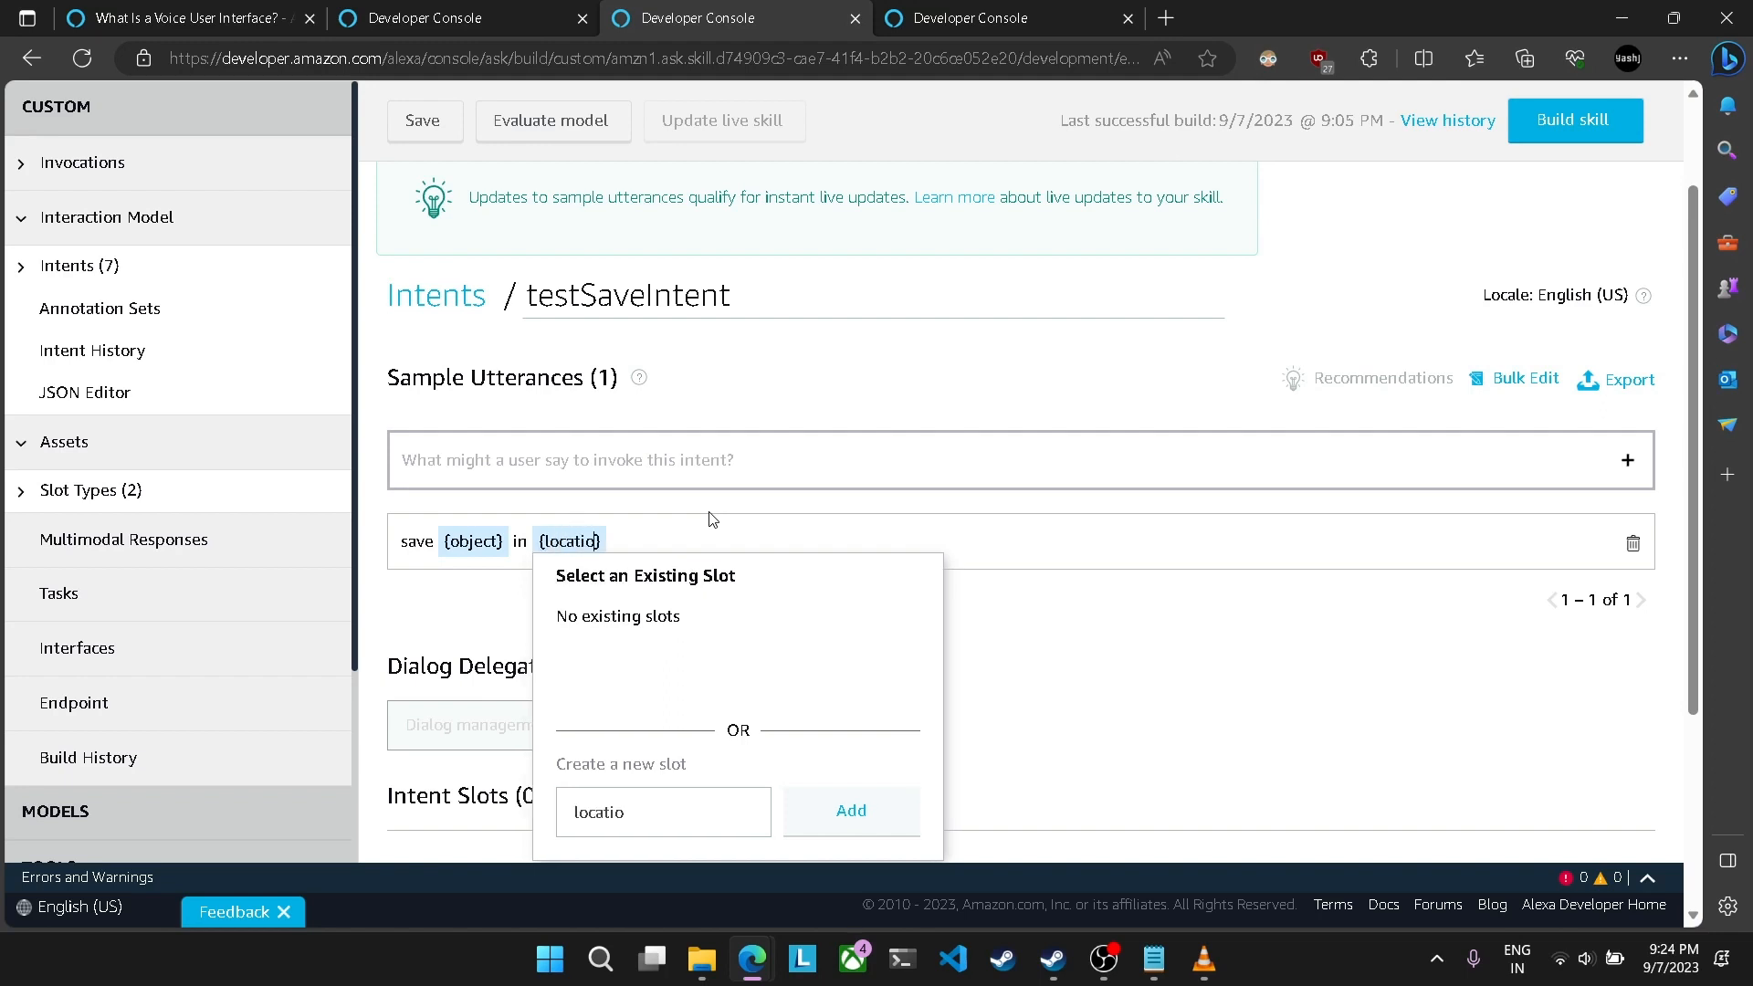
pyautogui.click(811, 818)
# Step: Assign the object slot type to testSaveIntent's object slot and the location slot type to its location slot
pyautogui.scroll(-3, 788, 747)
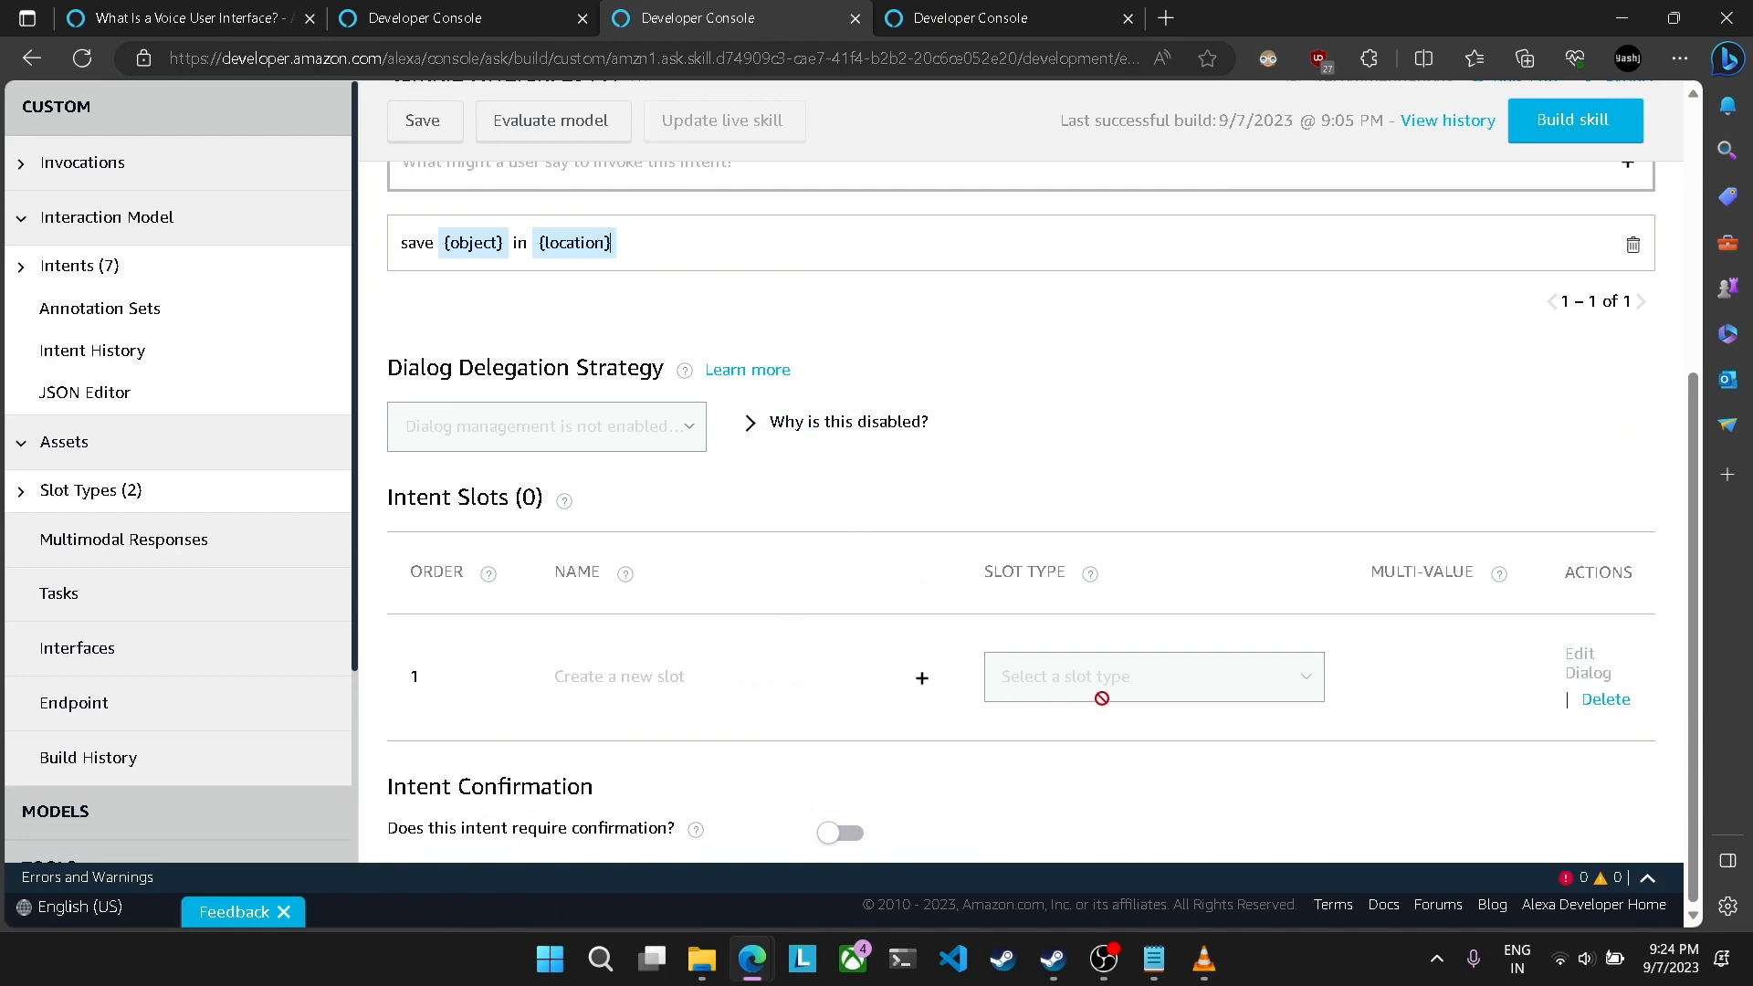
pyautogui.click(1217, 688)
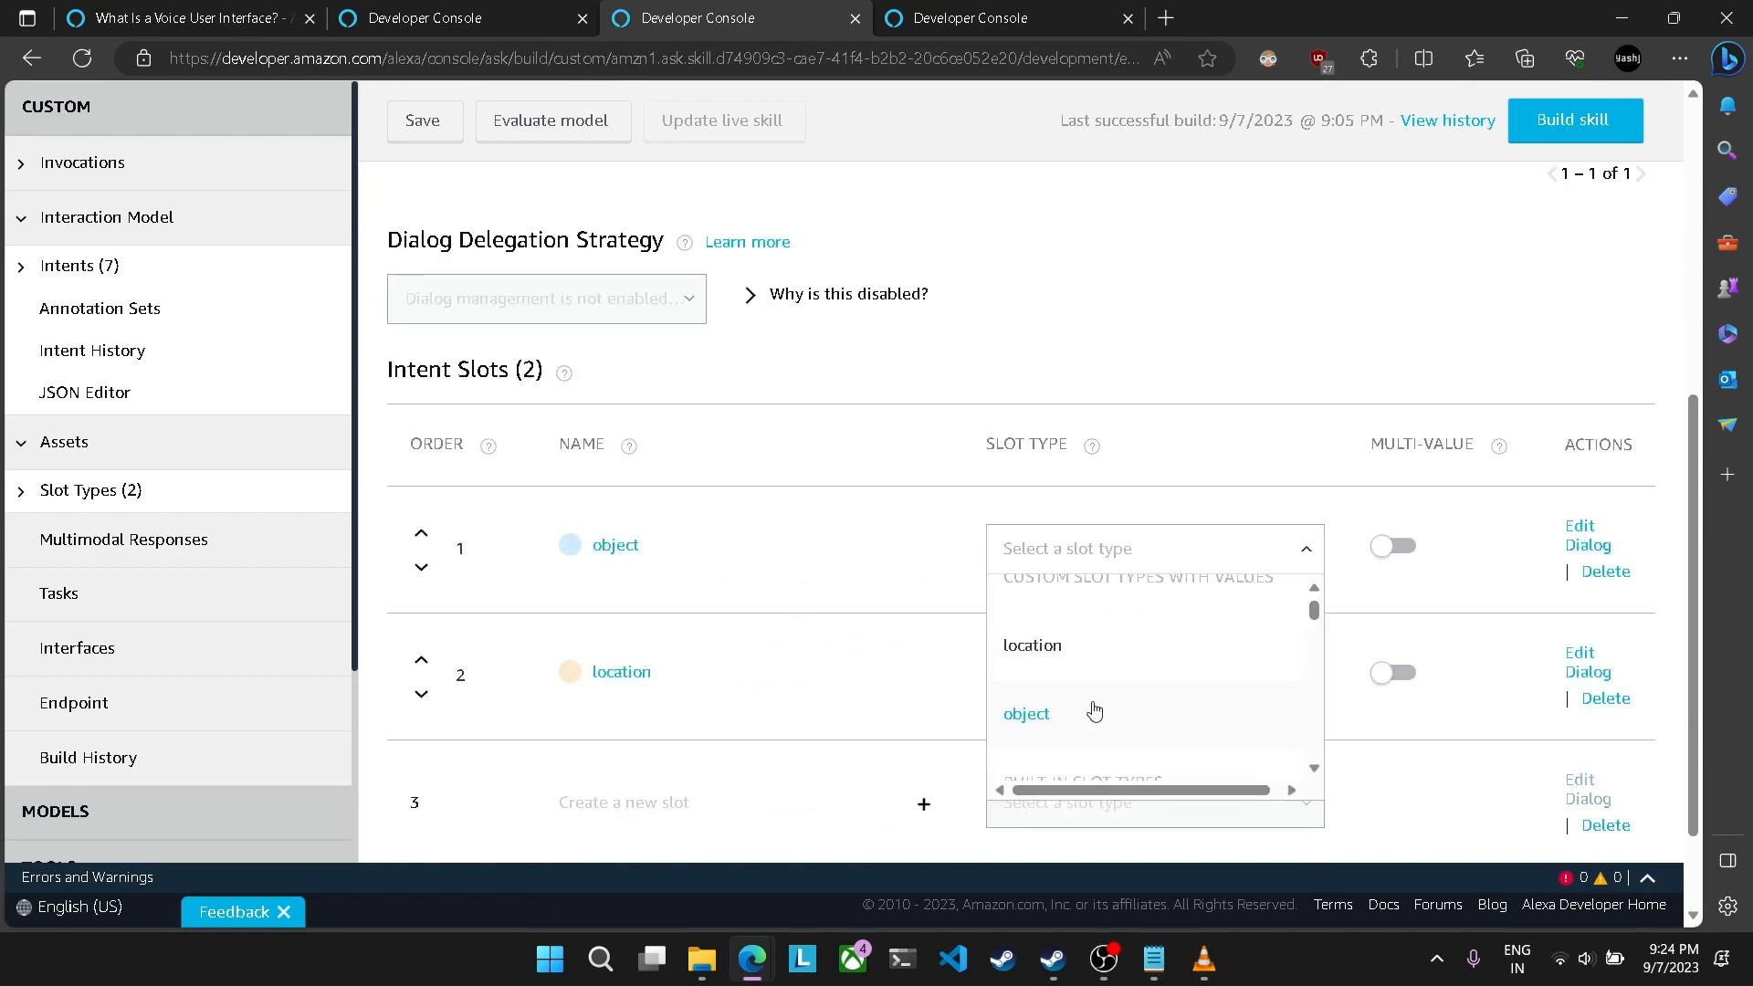
pyautogui.click(1087, 713)
pyautogui.click(1111, 667)
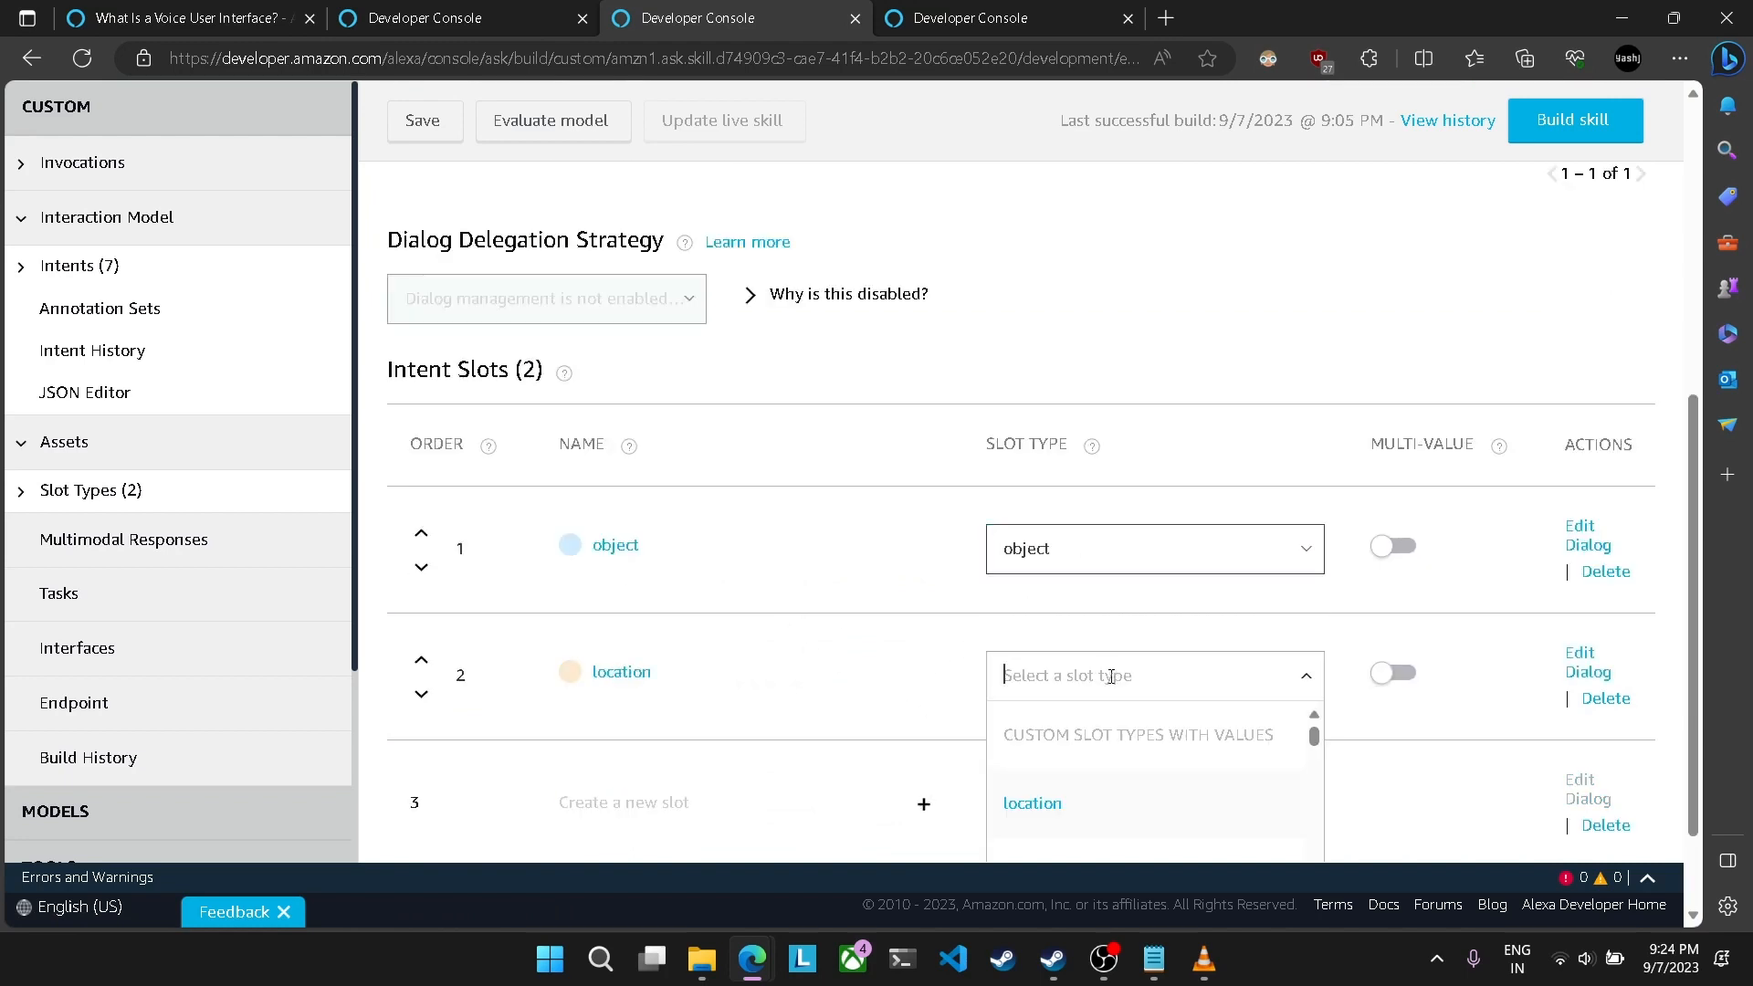
pyautogui.click(1066, 805)
# Step: Build the skill with the updated testSaveIntent
pyautogui.scroll(-1, 808, 638)
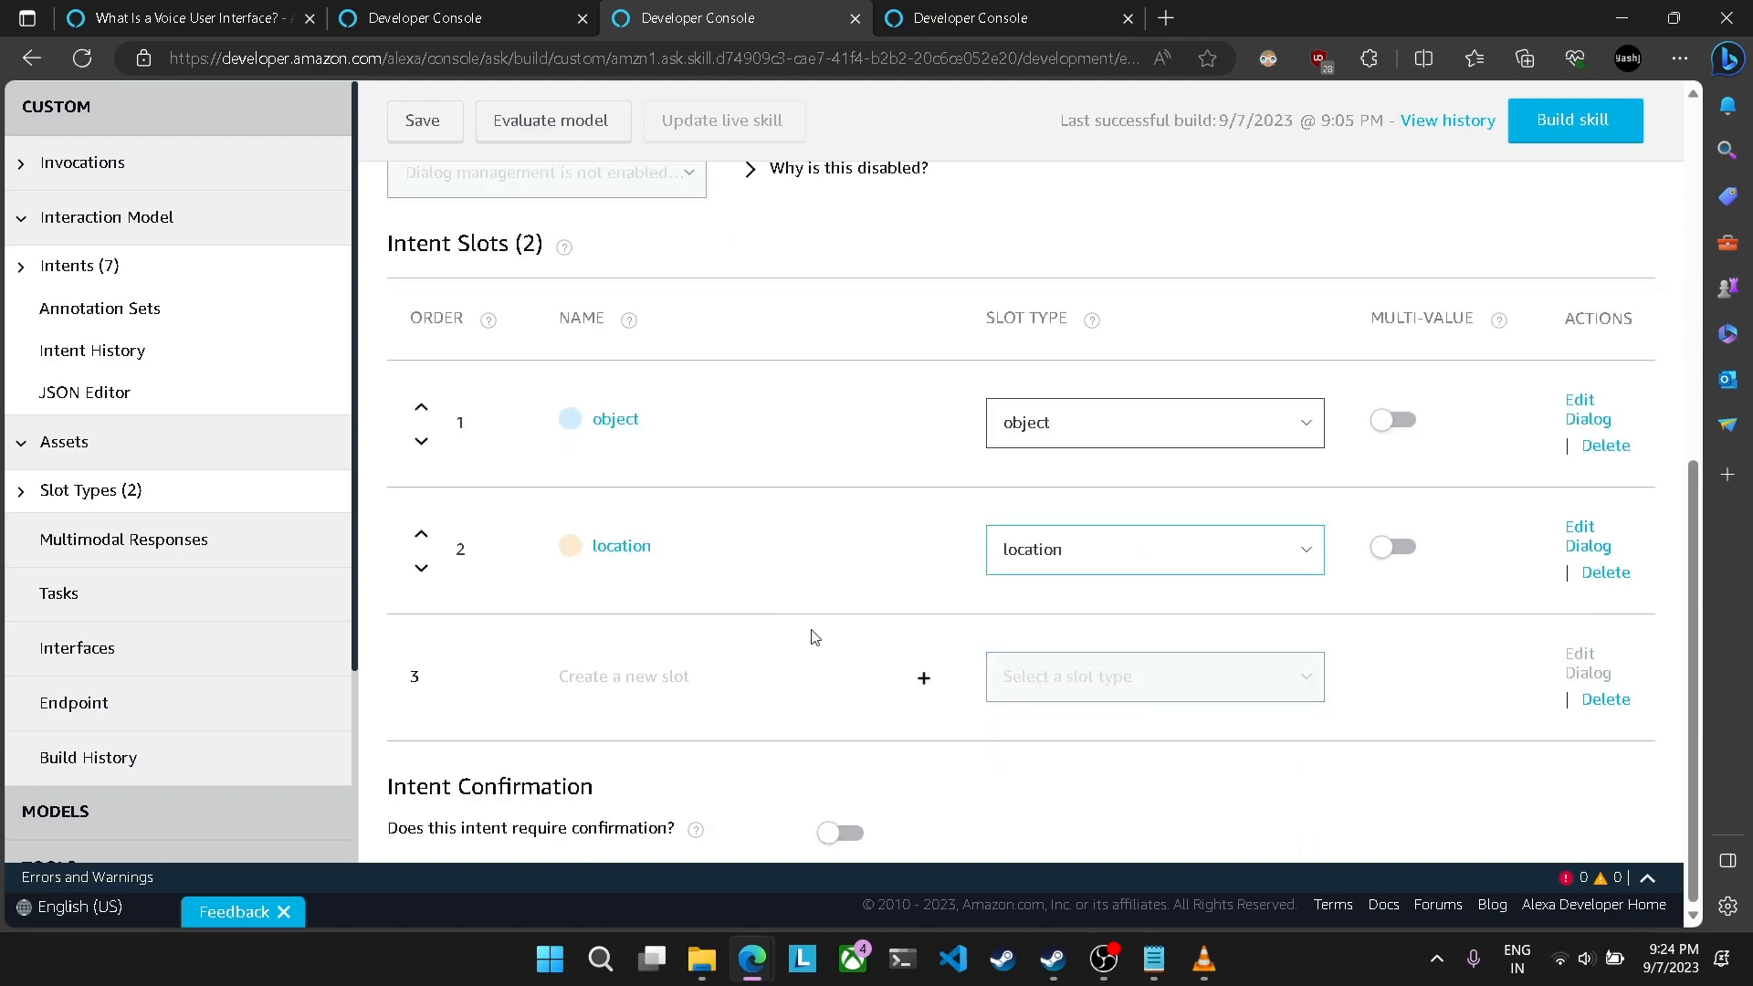
pyautogui.scroll(4, 1050, 620)
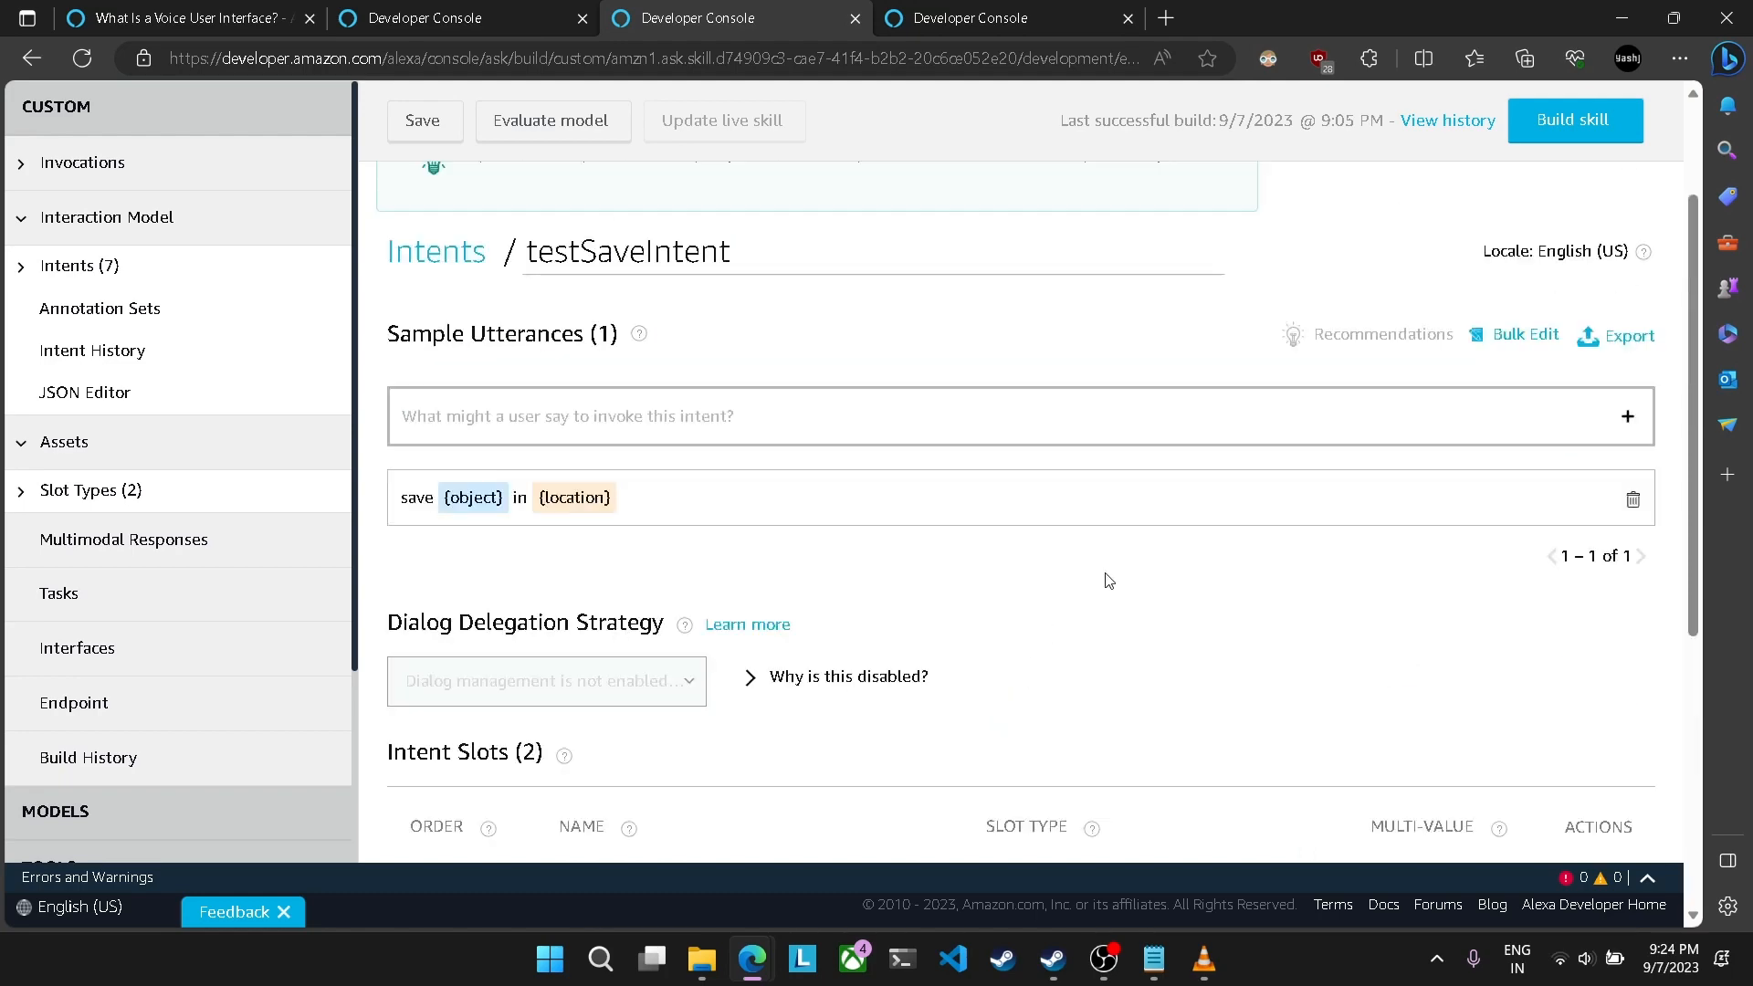
pyautogui.click(1575, 121)
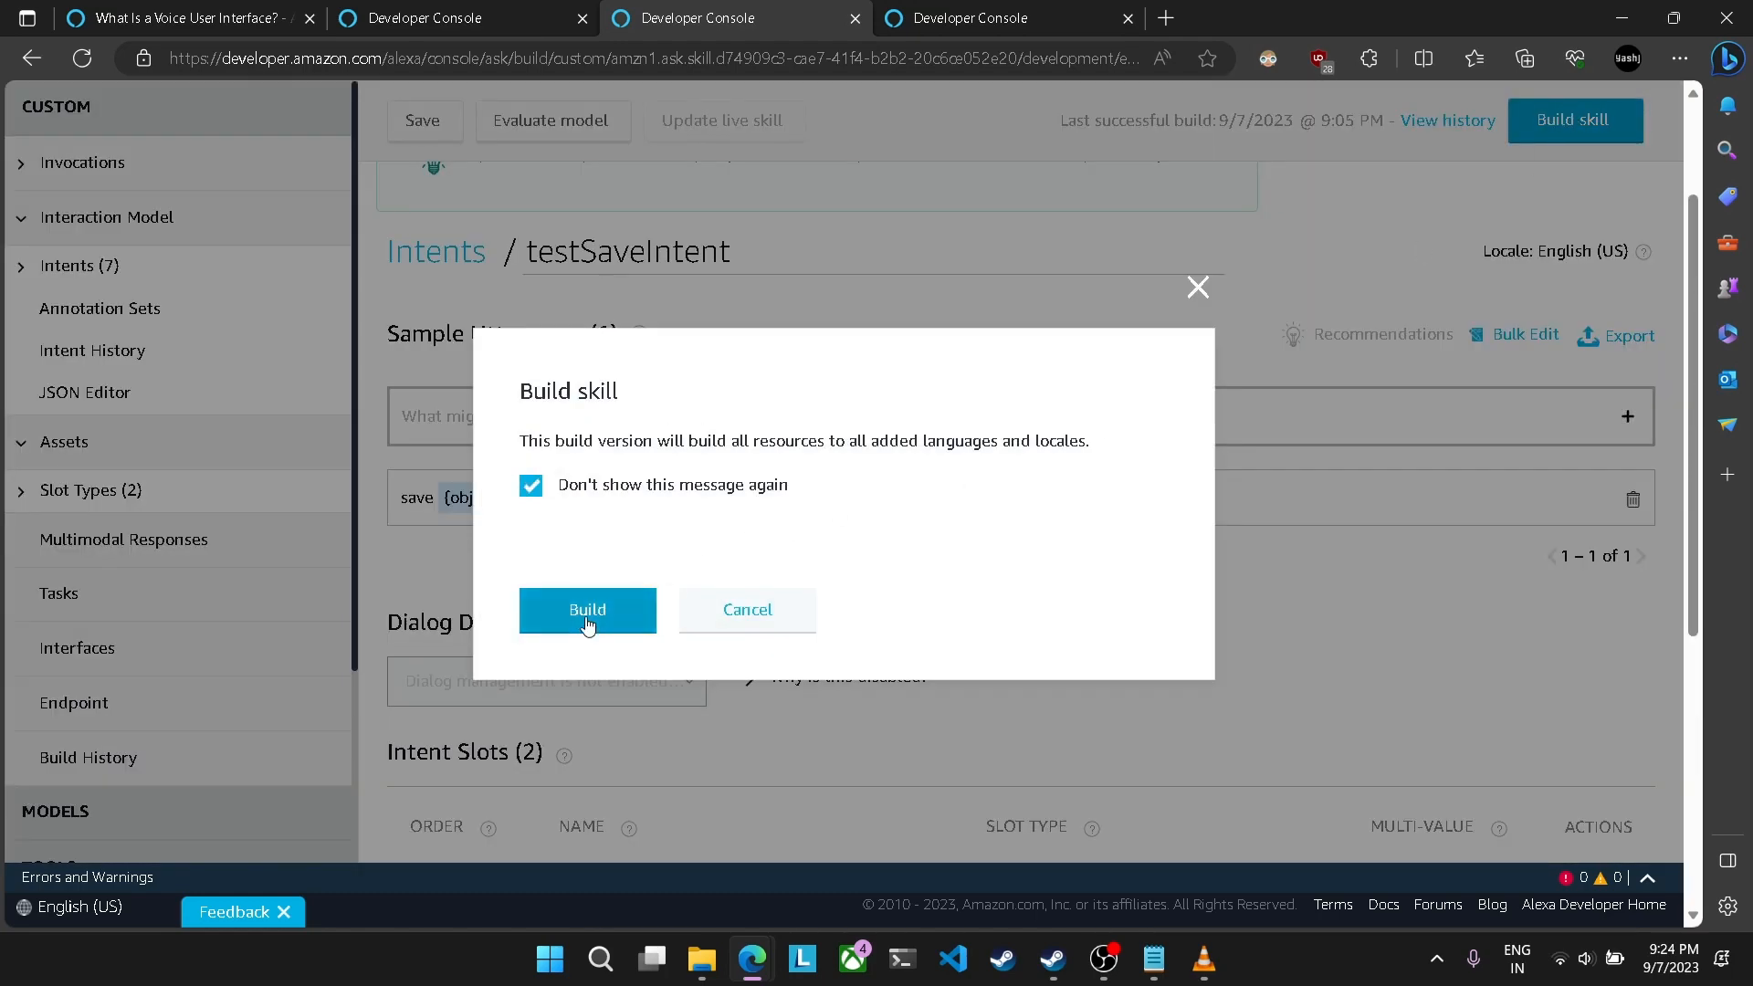
pyautogui.click(589, 610)
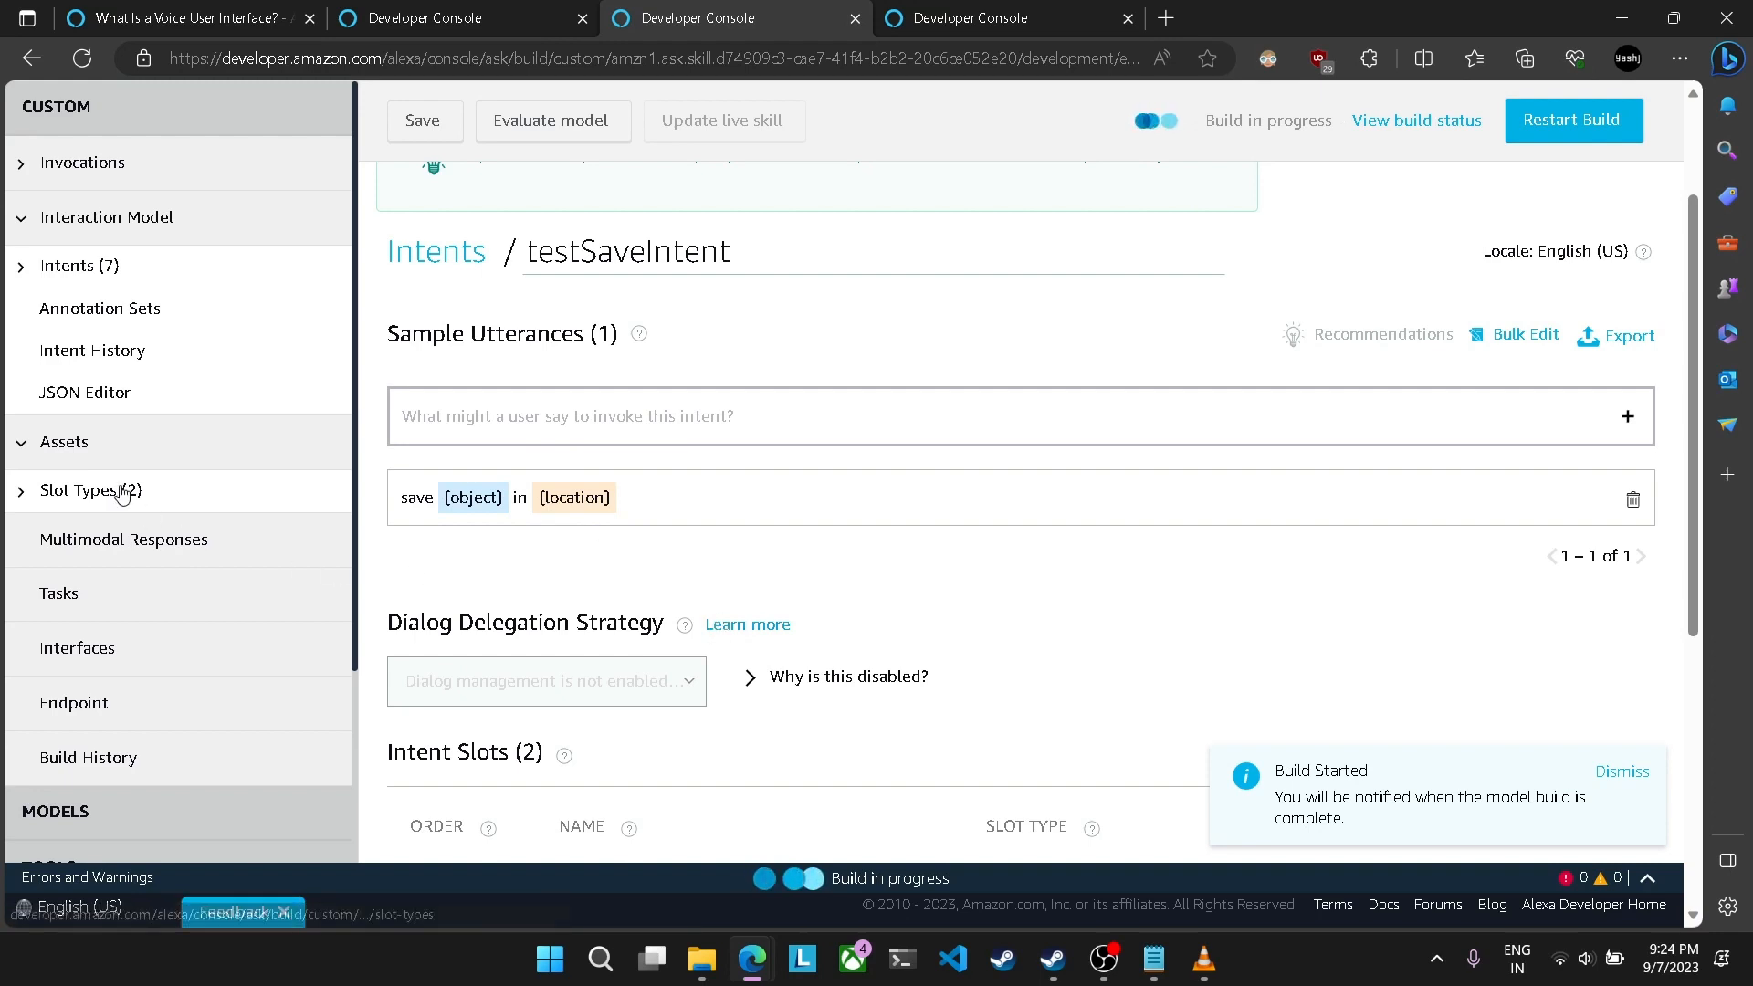
# Step: Create a custom intent named findIntent
pyautogui.click(80, 264)
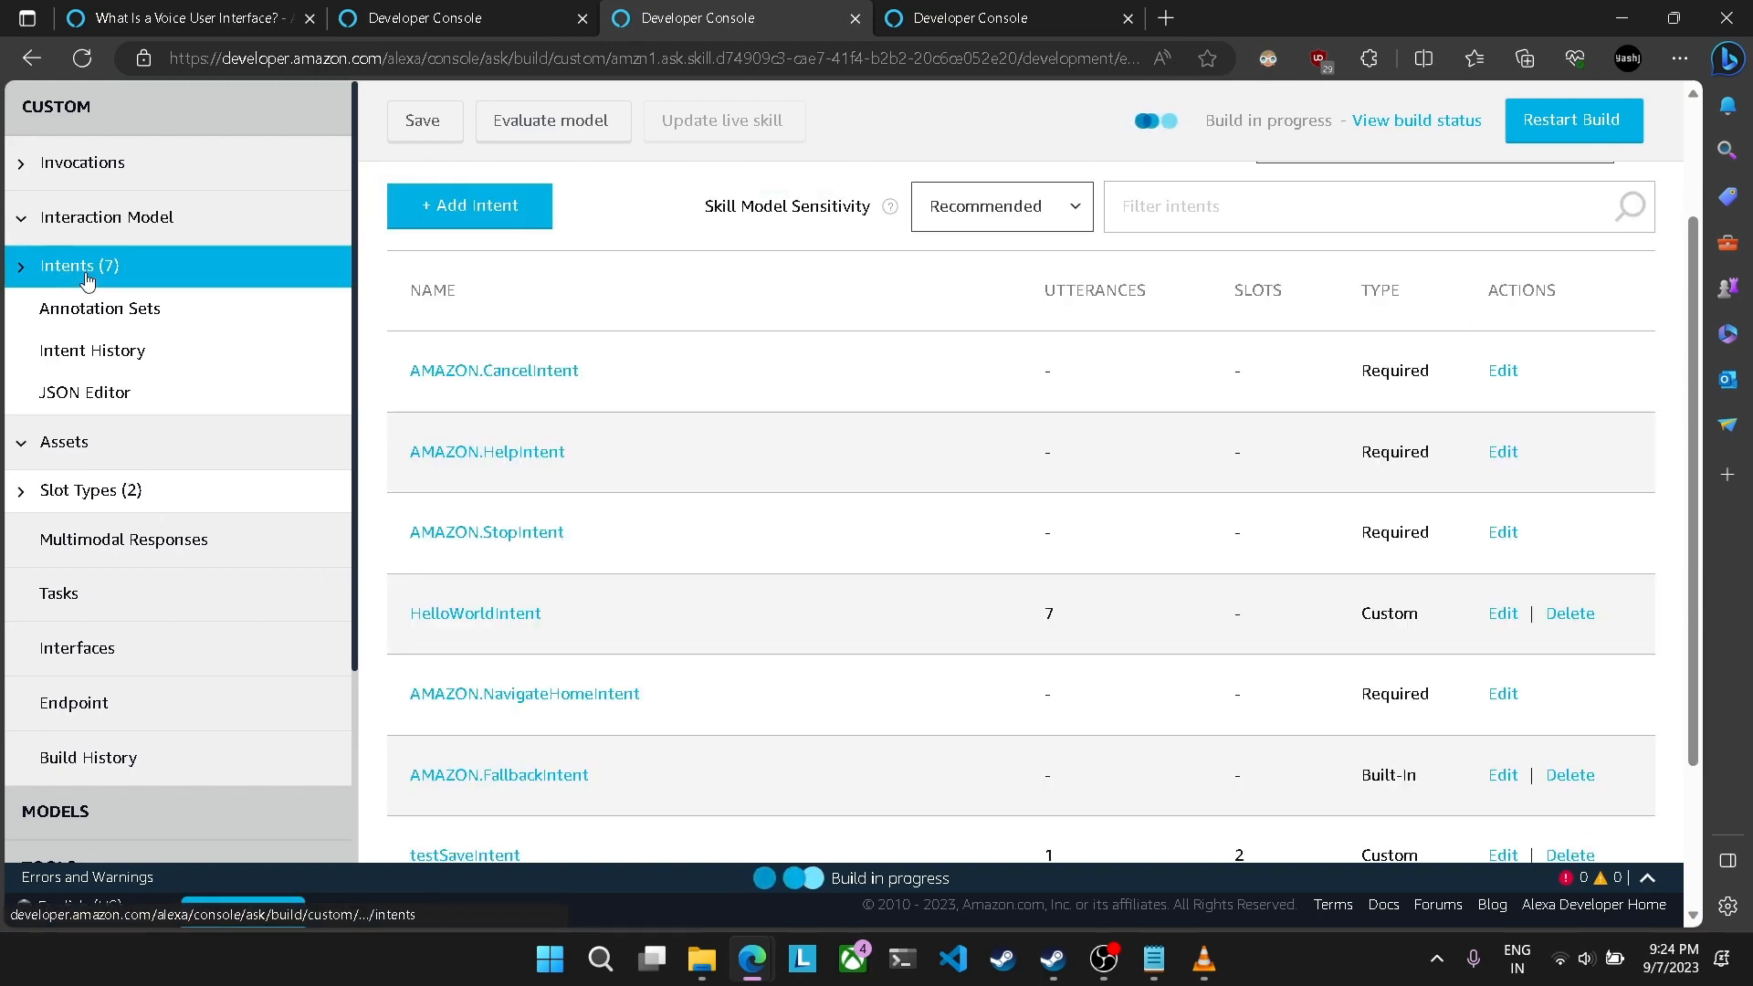
pyautogui.scroll(-2, 680, 504)
pyautogui.scroll(3, 685, 721)
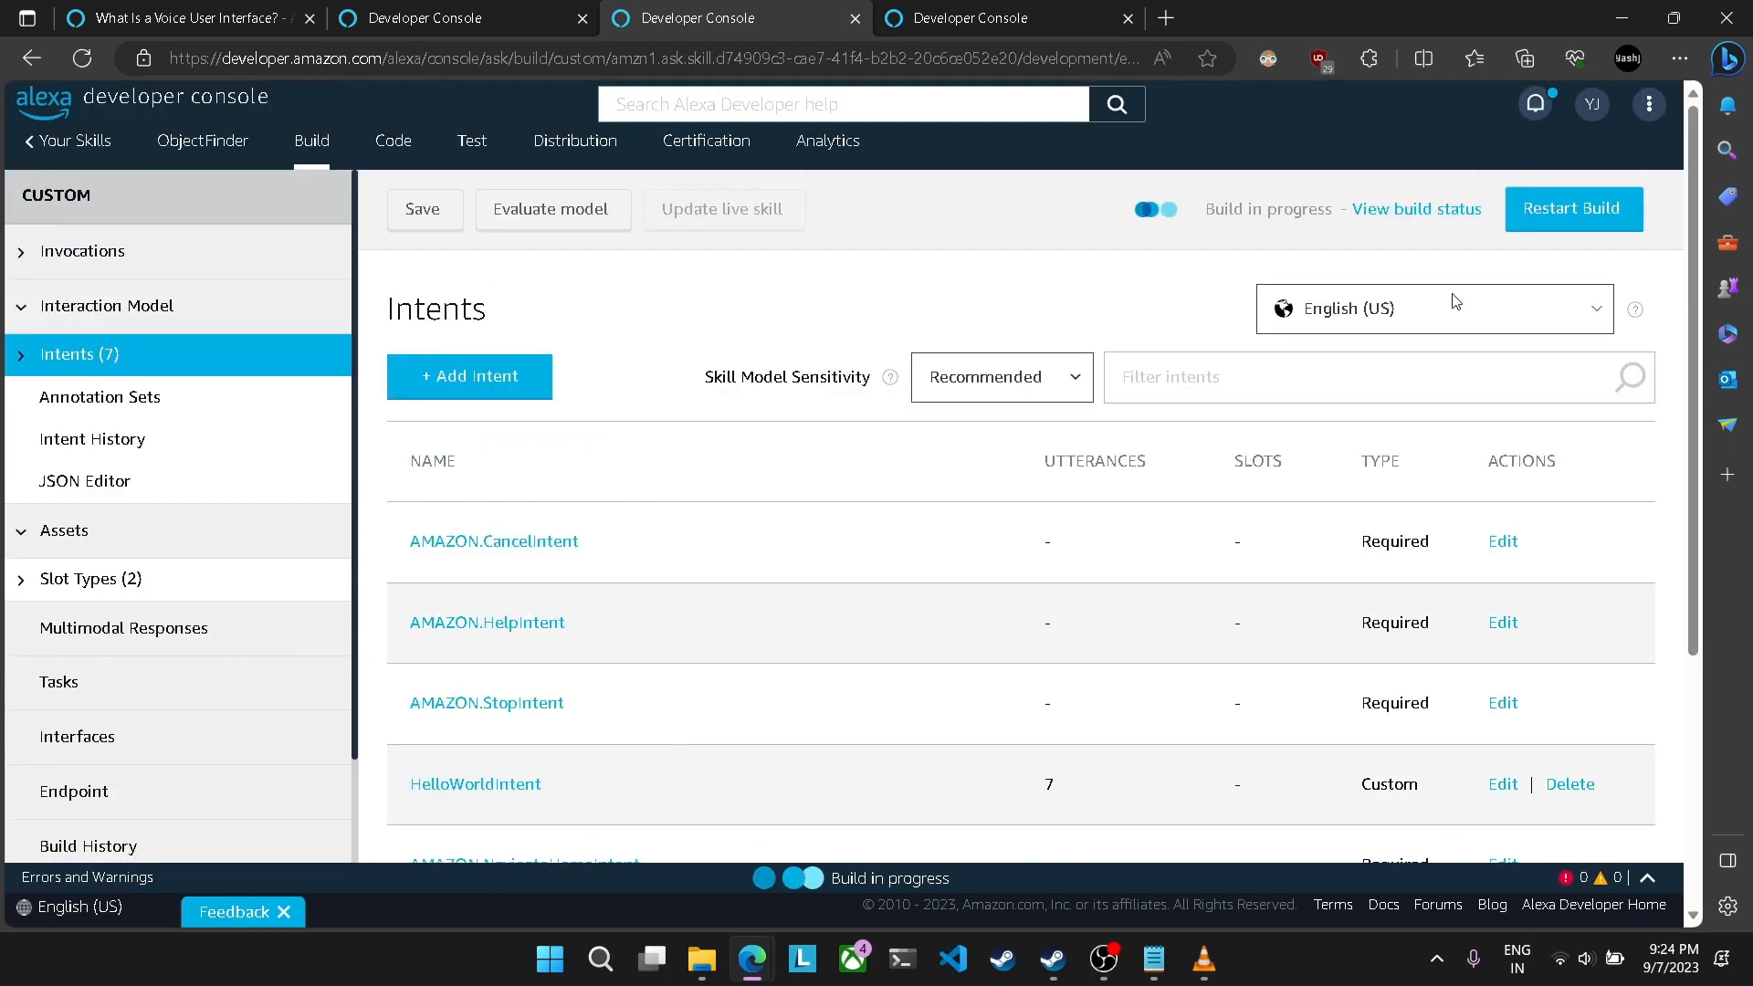
pyautogui.click(487, 372)
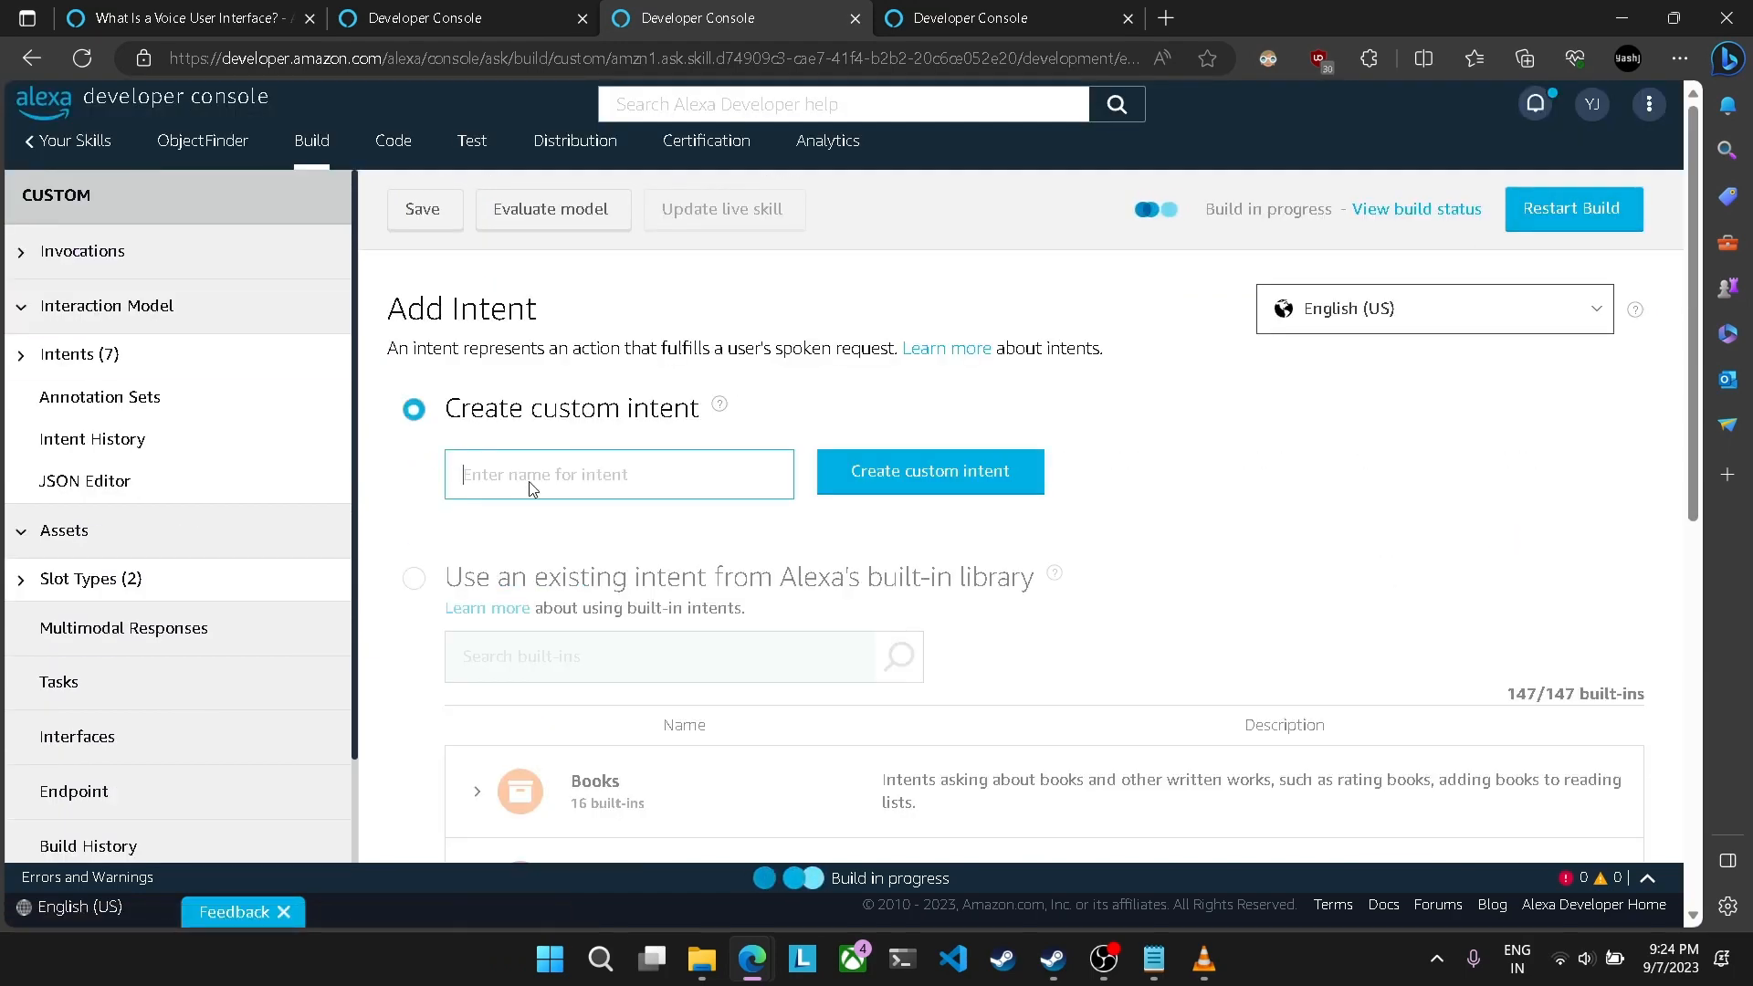
pyautogui.write('findIntent')
pyautogui.click(931, 488)
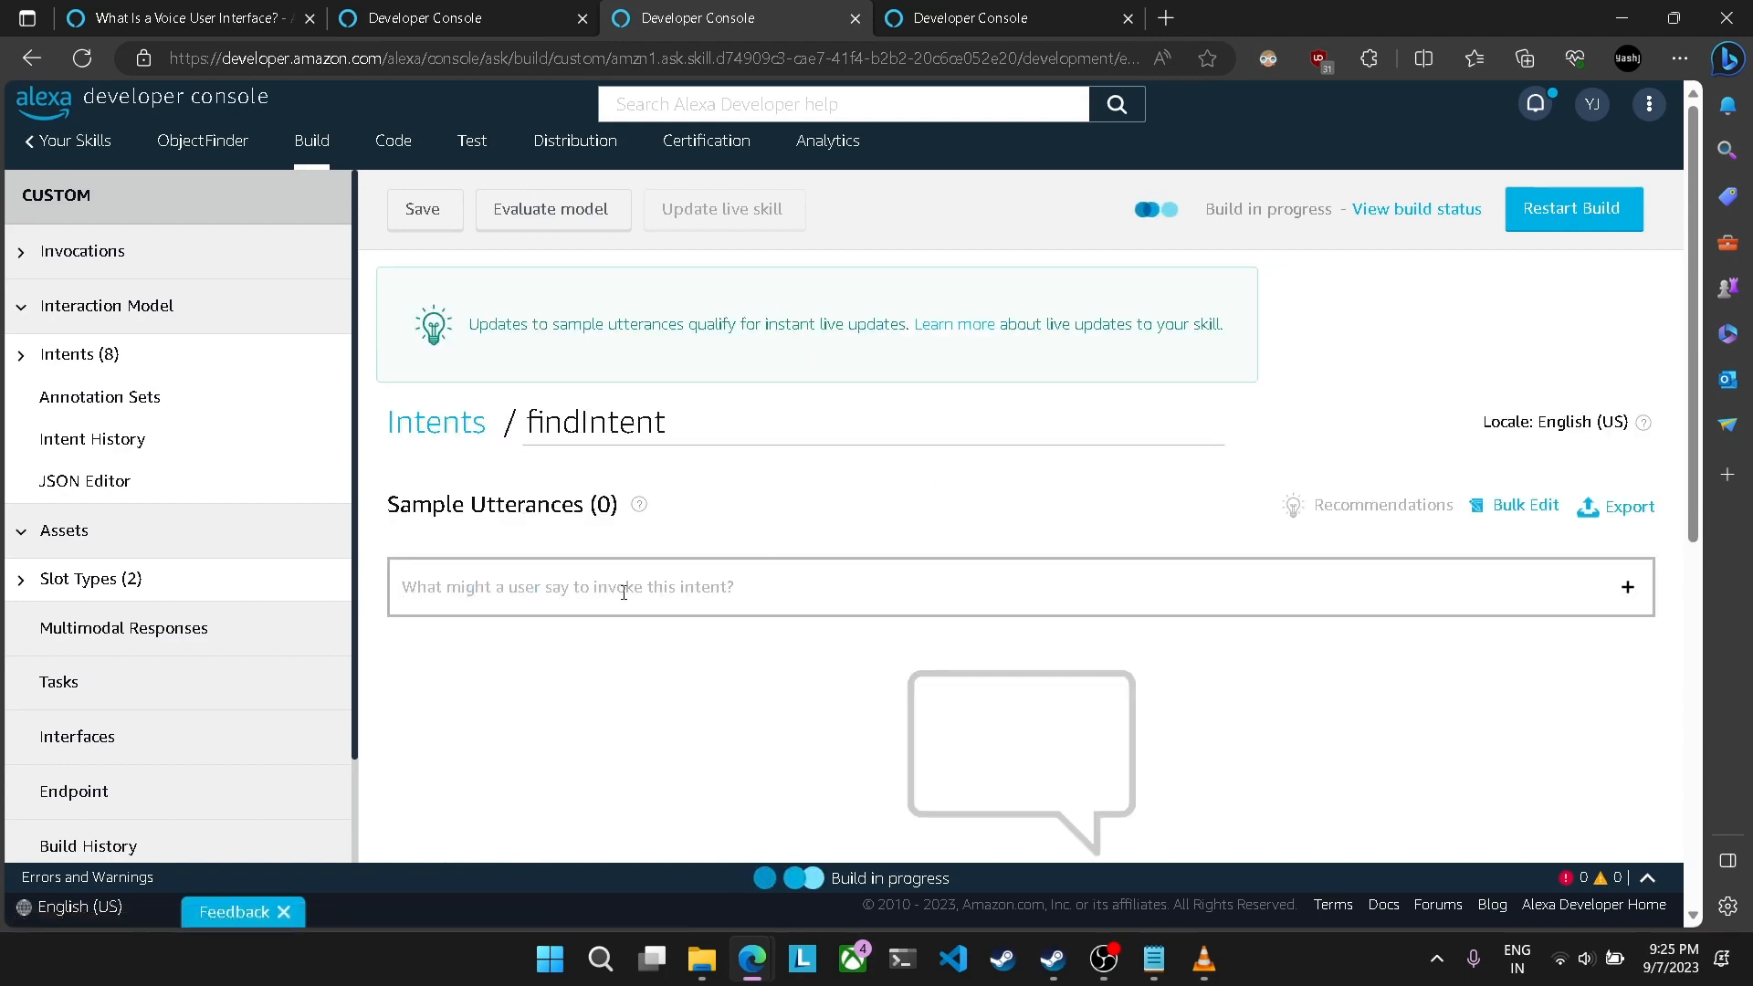
# Step: Add the sample utterance "where is {object}" to findIntent, with object as a slot
pyautogui.write('where ')
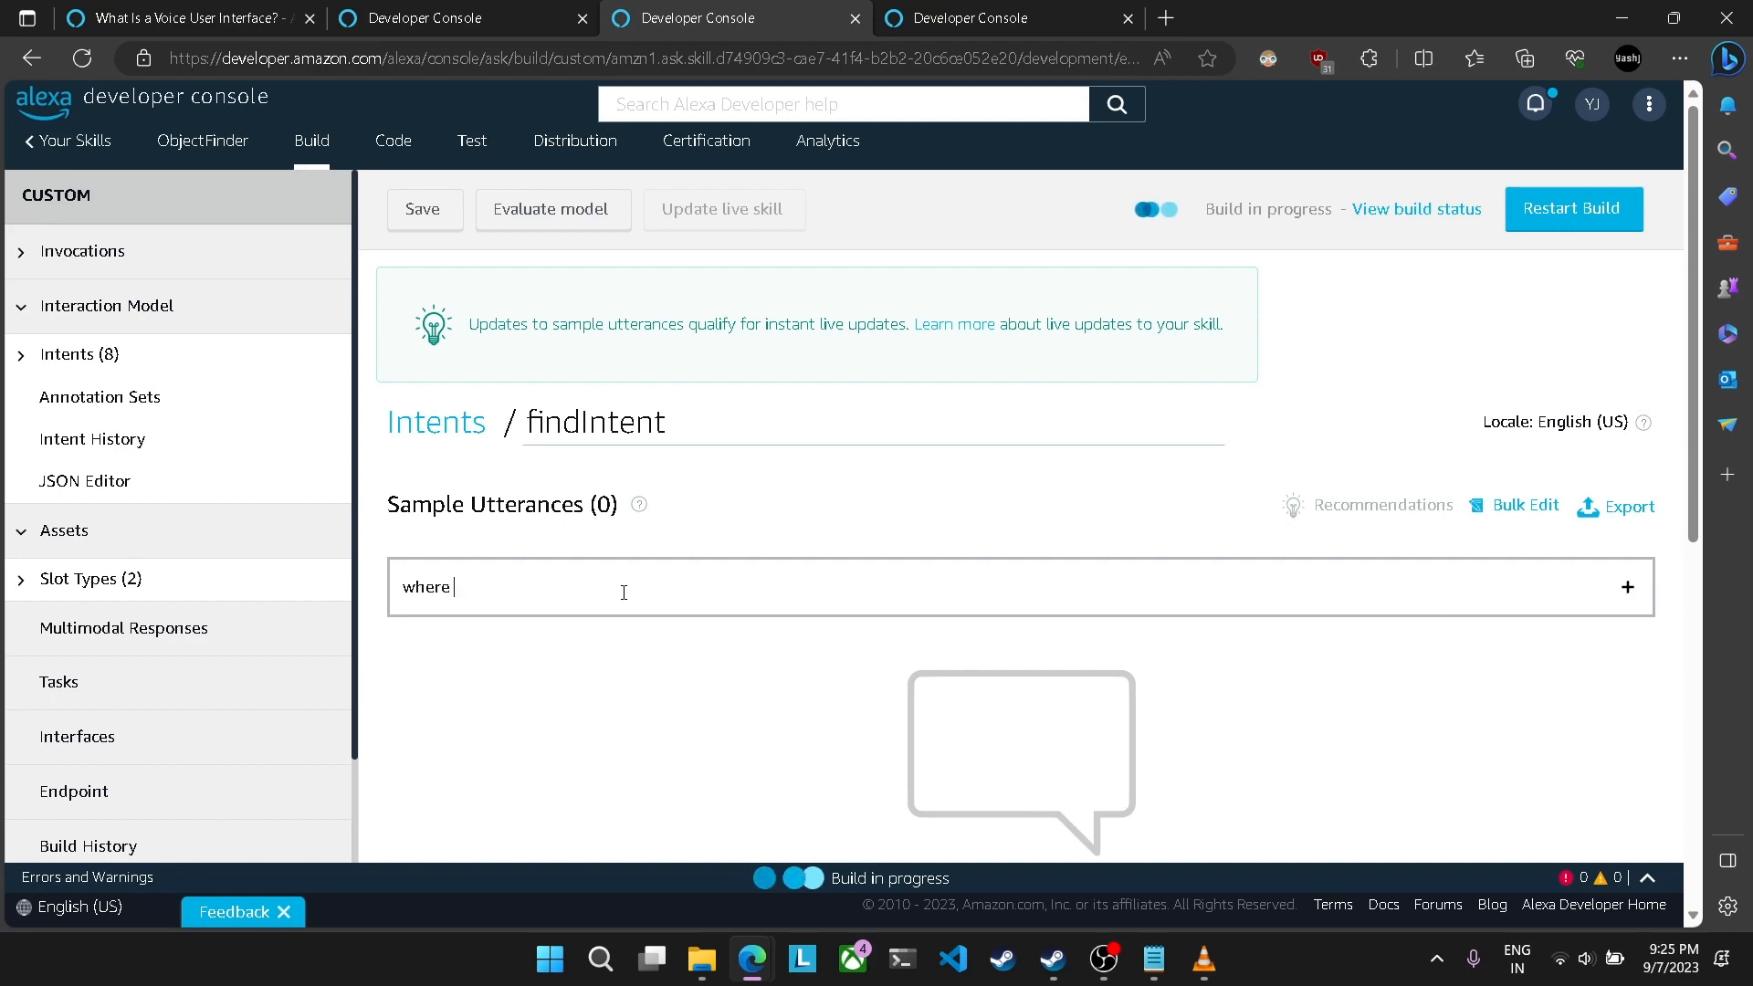
pyautogui.write('is {')
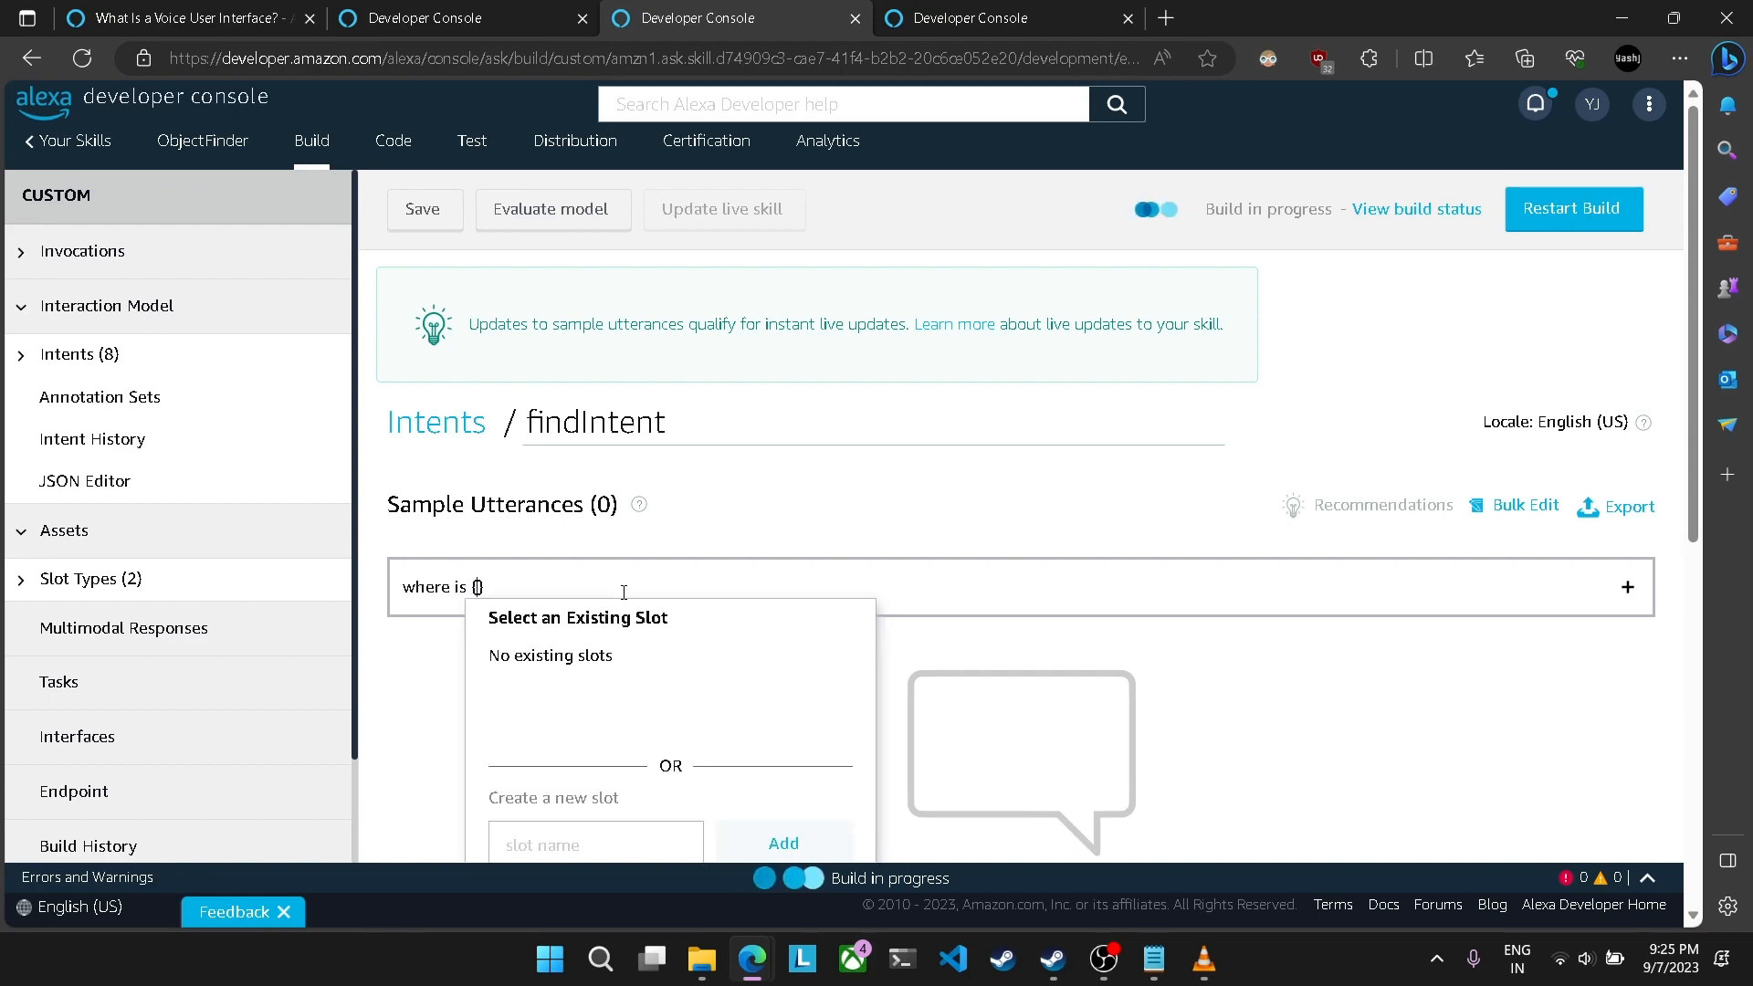
pyautogui.write('ob')
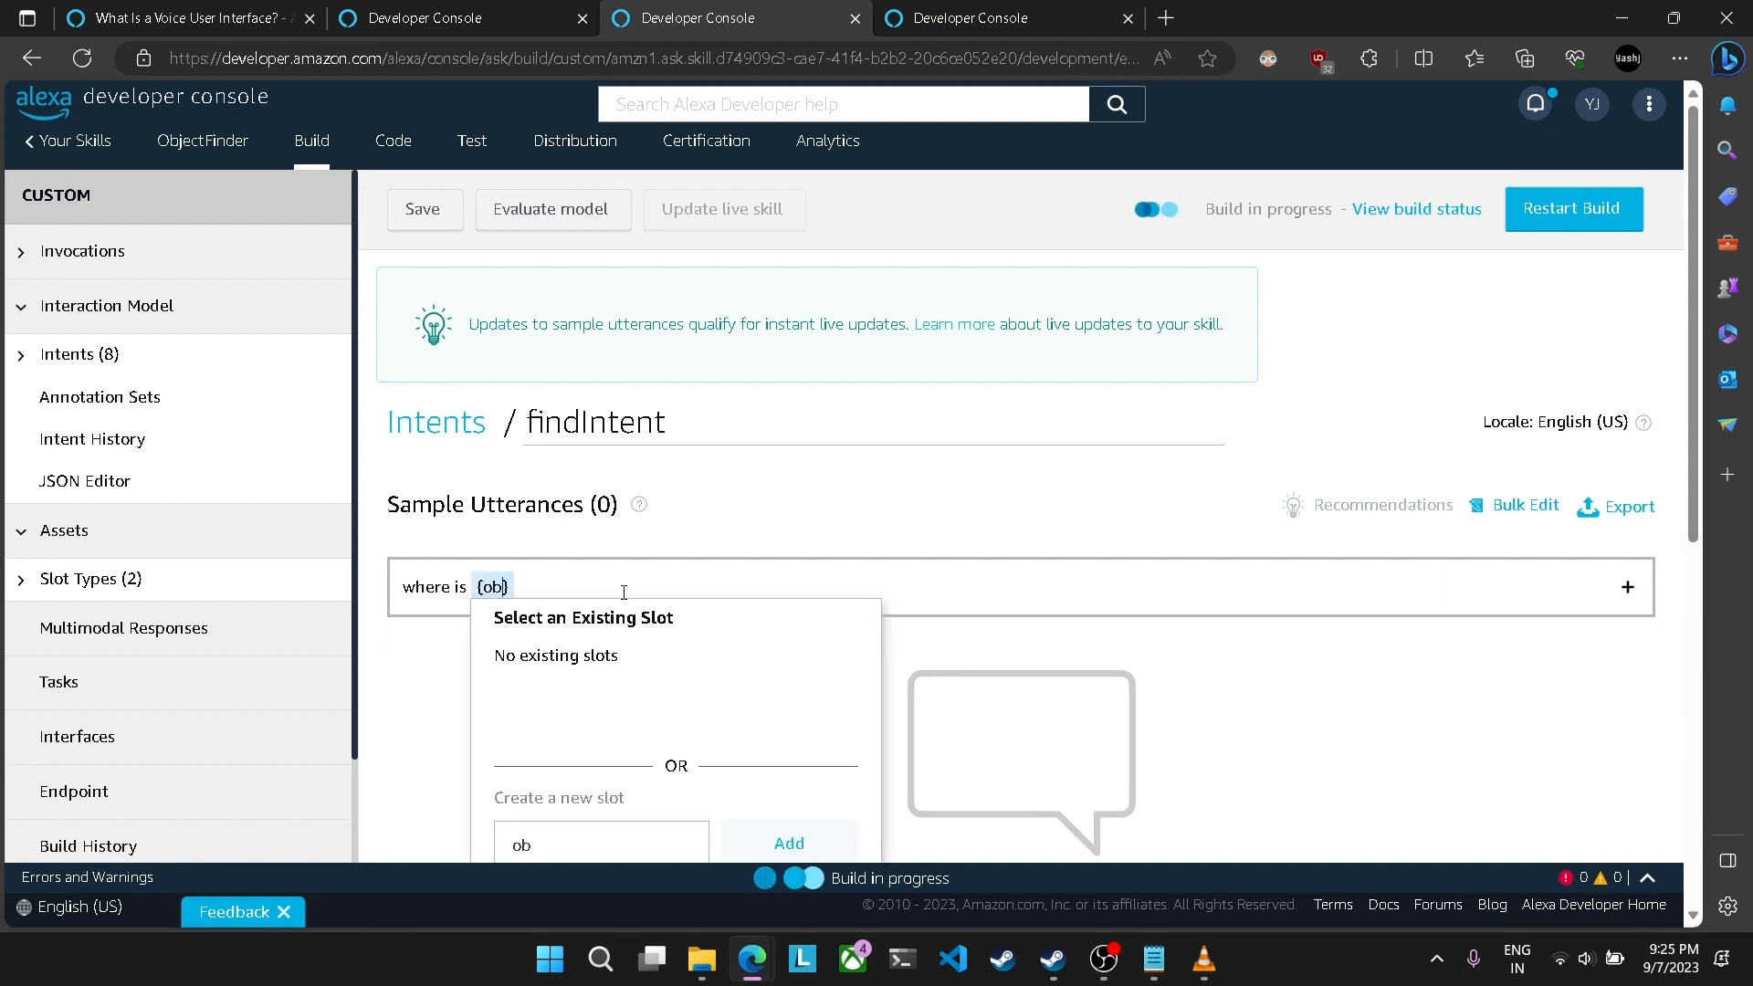
pyautogui.write('ject')
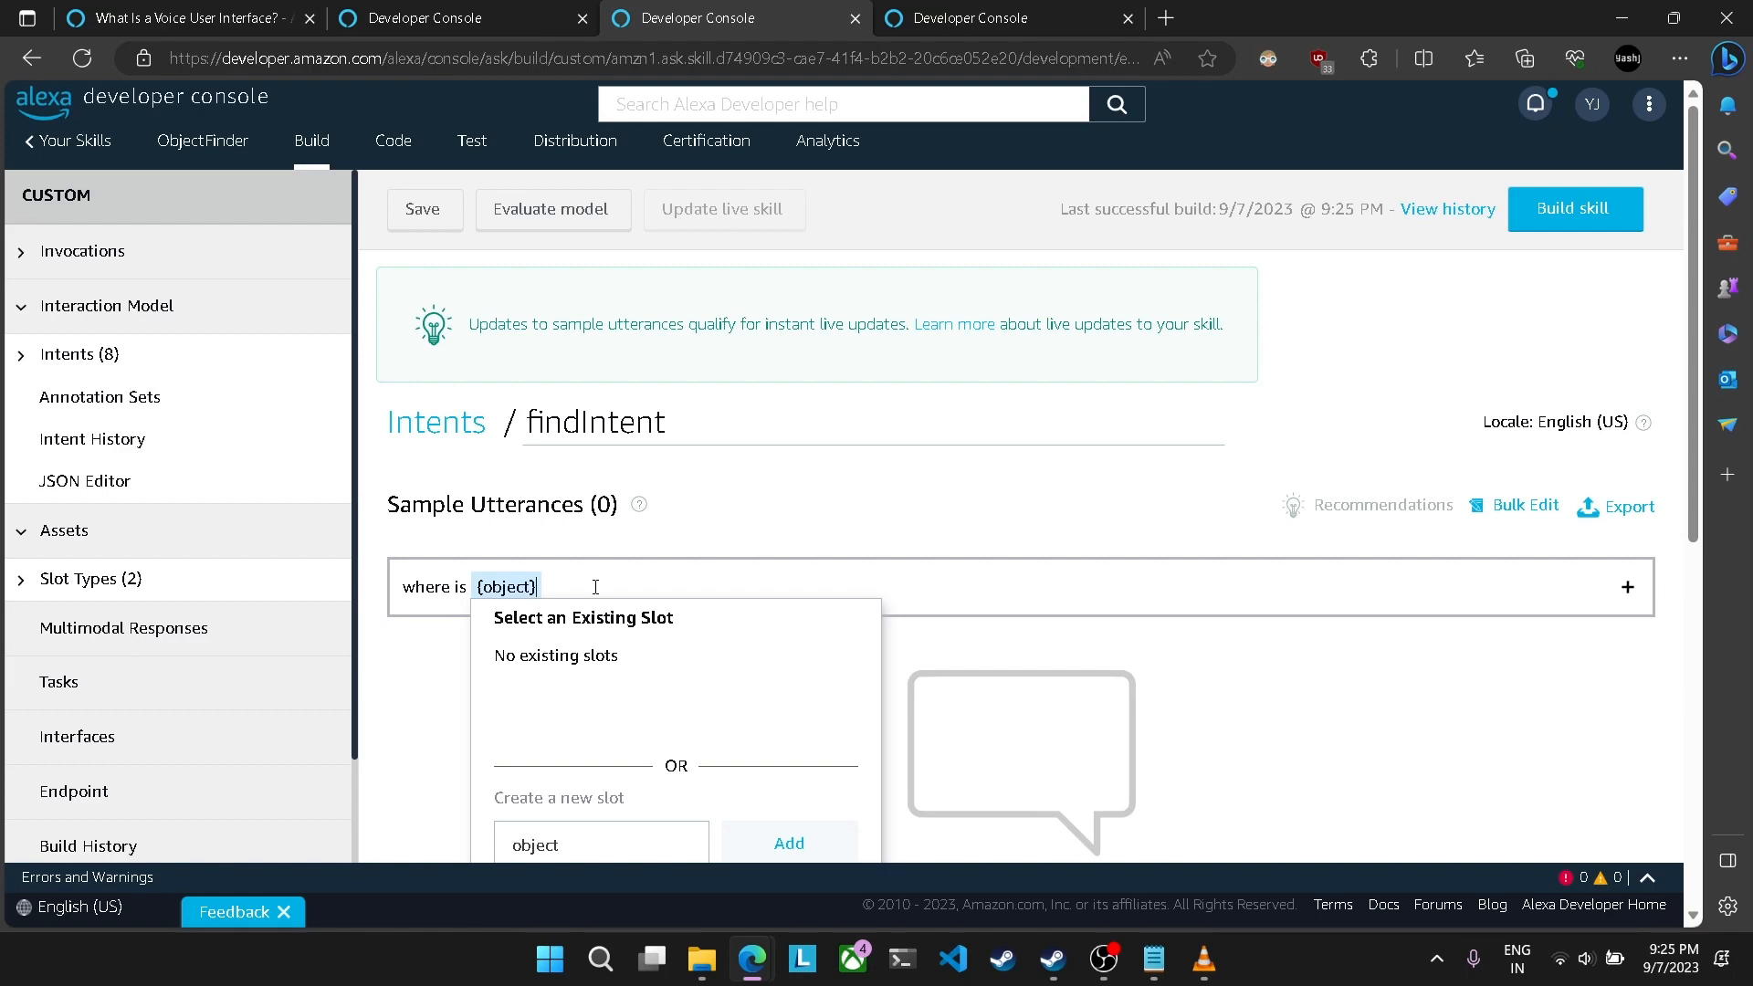
pyautogui.click(1627, 587)
# Step: Assign the object slot type to findIntent's object slot and return to its sample utterances
pyautogui.scroll(-5, 918, 712)
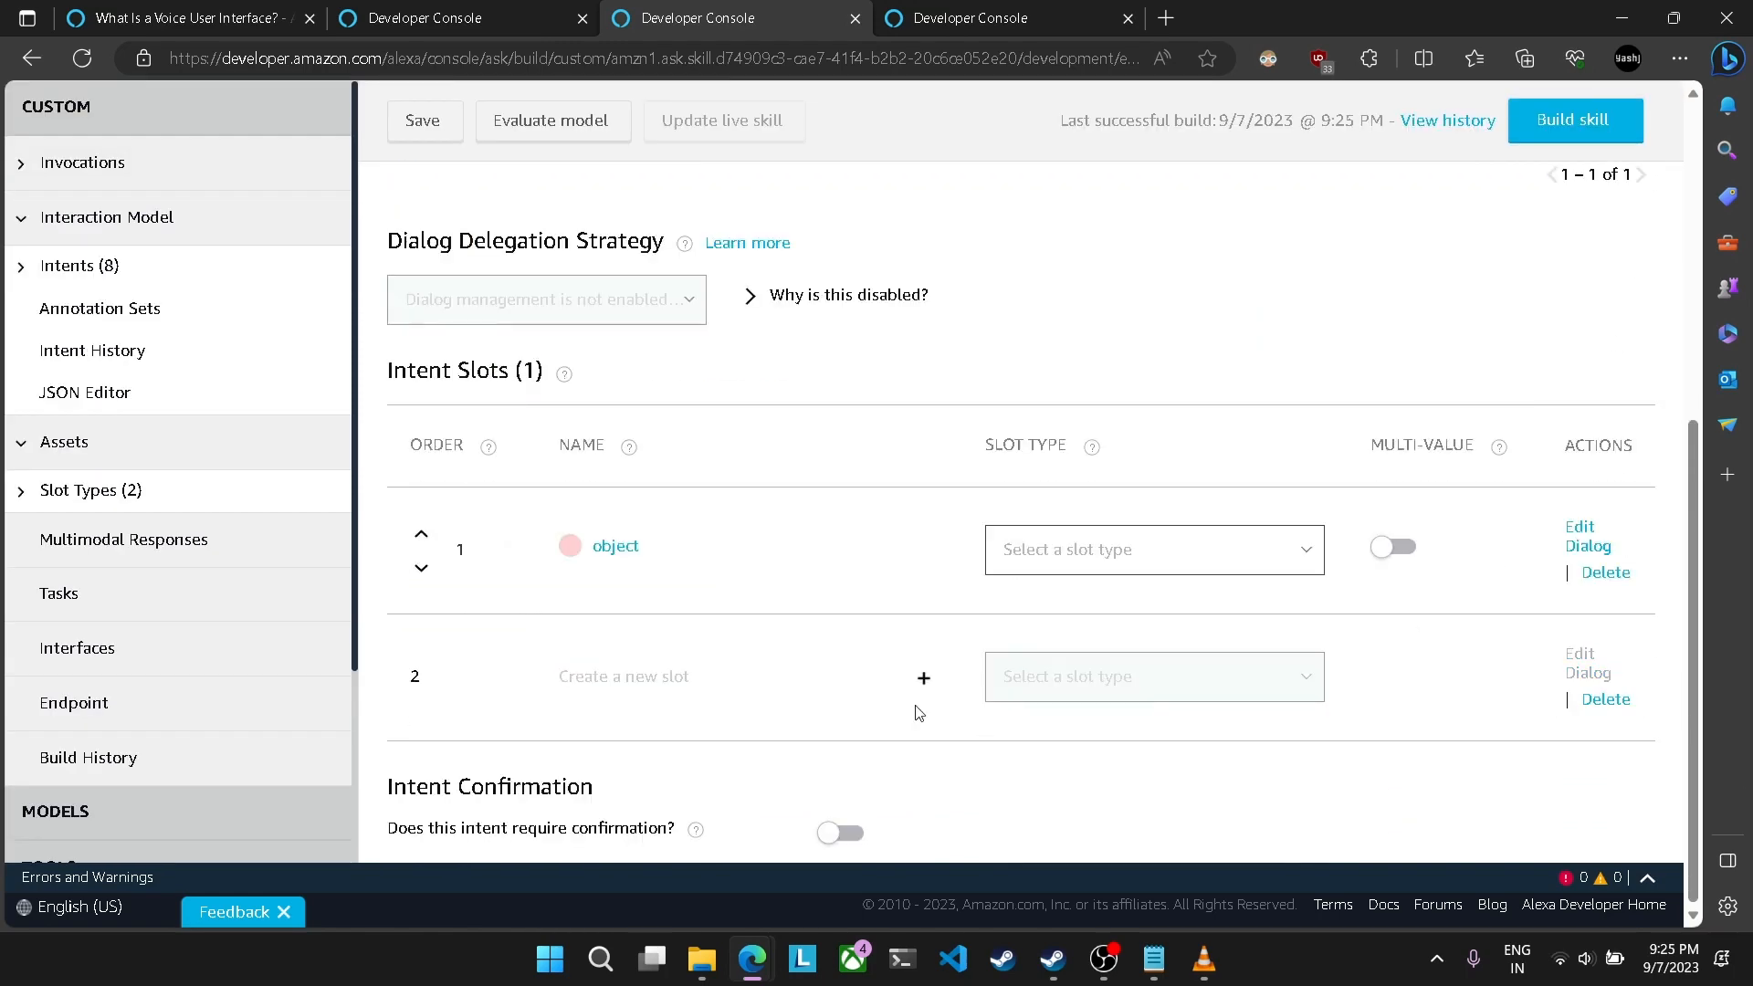
pyautogui.click(1205, 552)
pyautogui.click(1076, 743)
pyautogui.scroll(4, 804, 655)
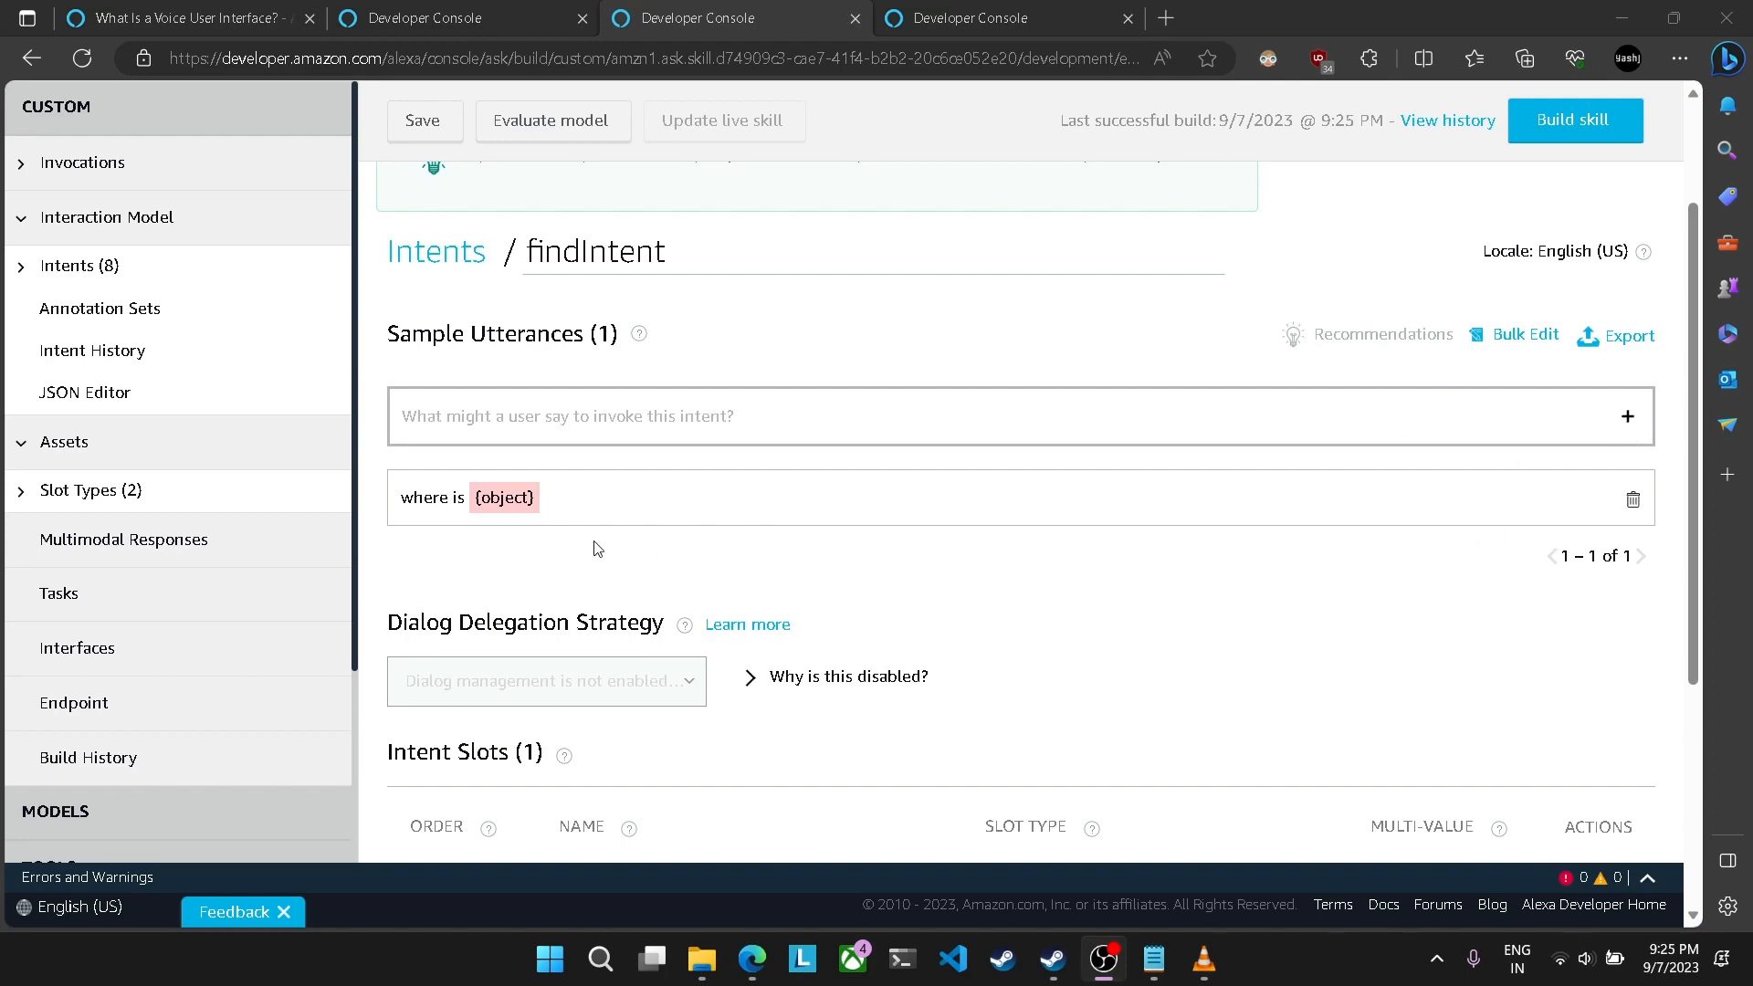
pyautogui.click(607, 422)
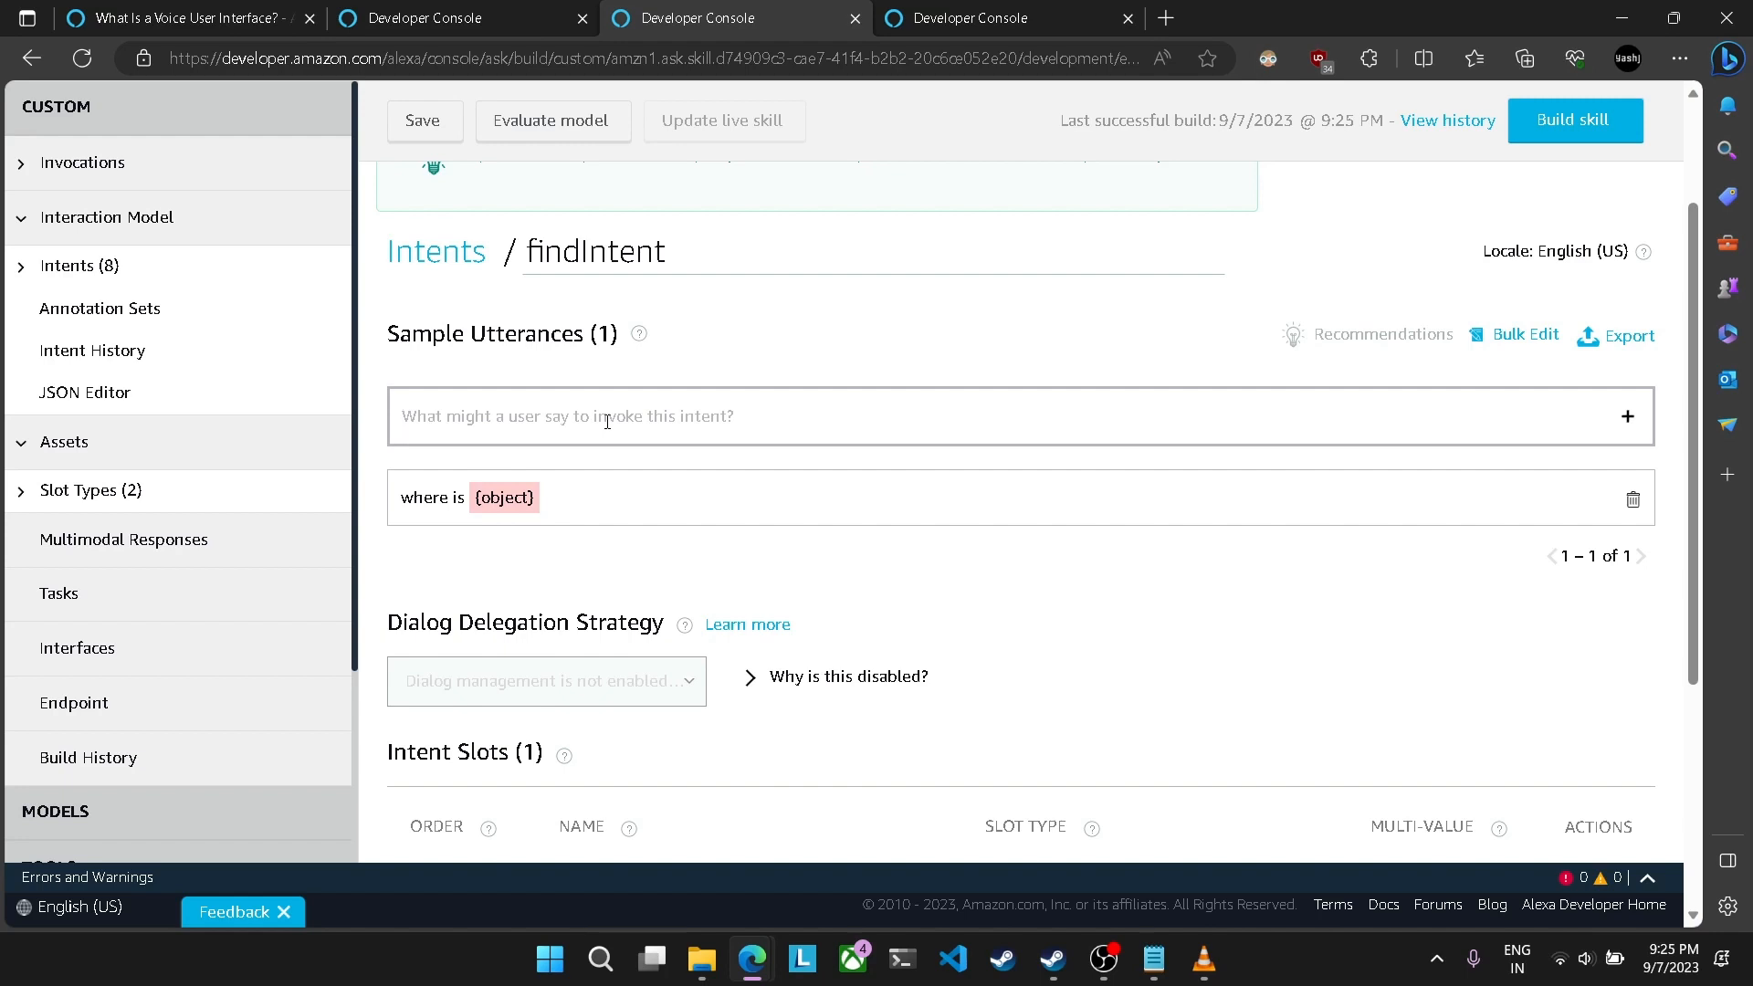
# Step: Add the sample utterance "find the {object}" to findIntent, using the existing object slot
pyautogui.write('f')
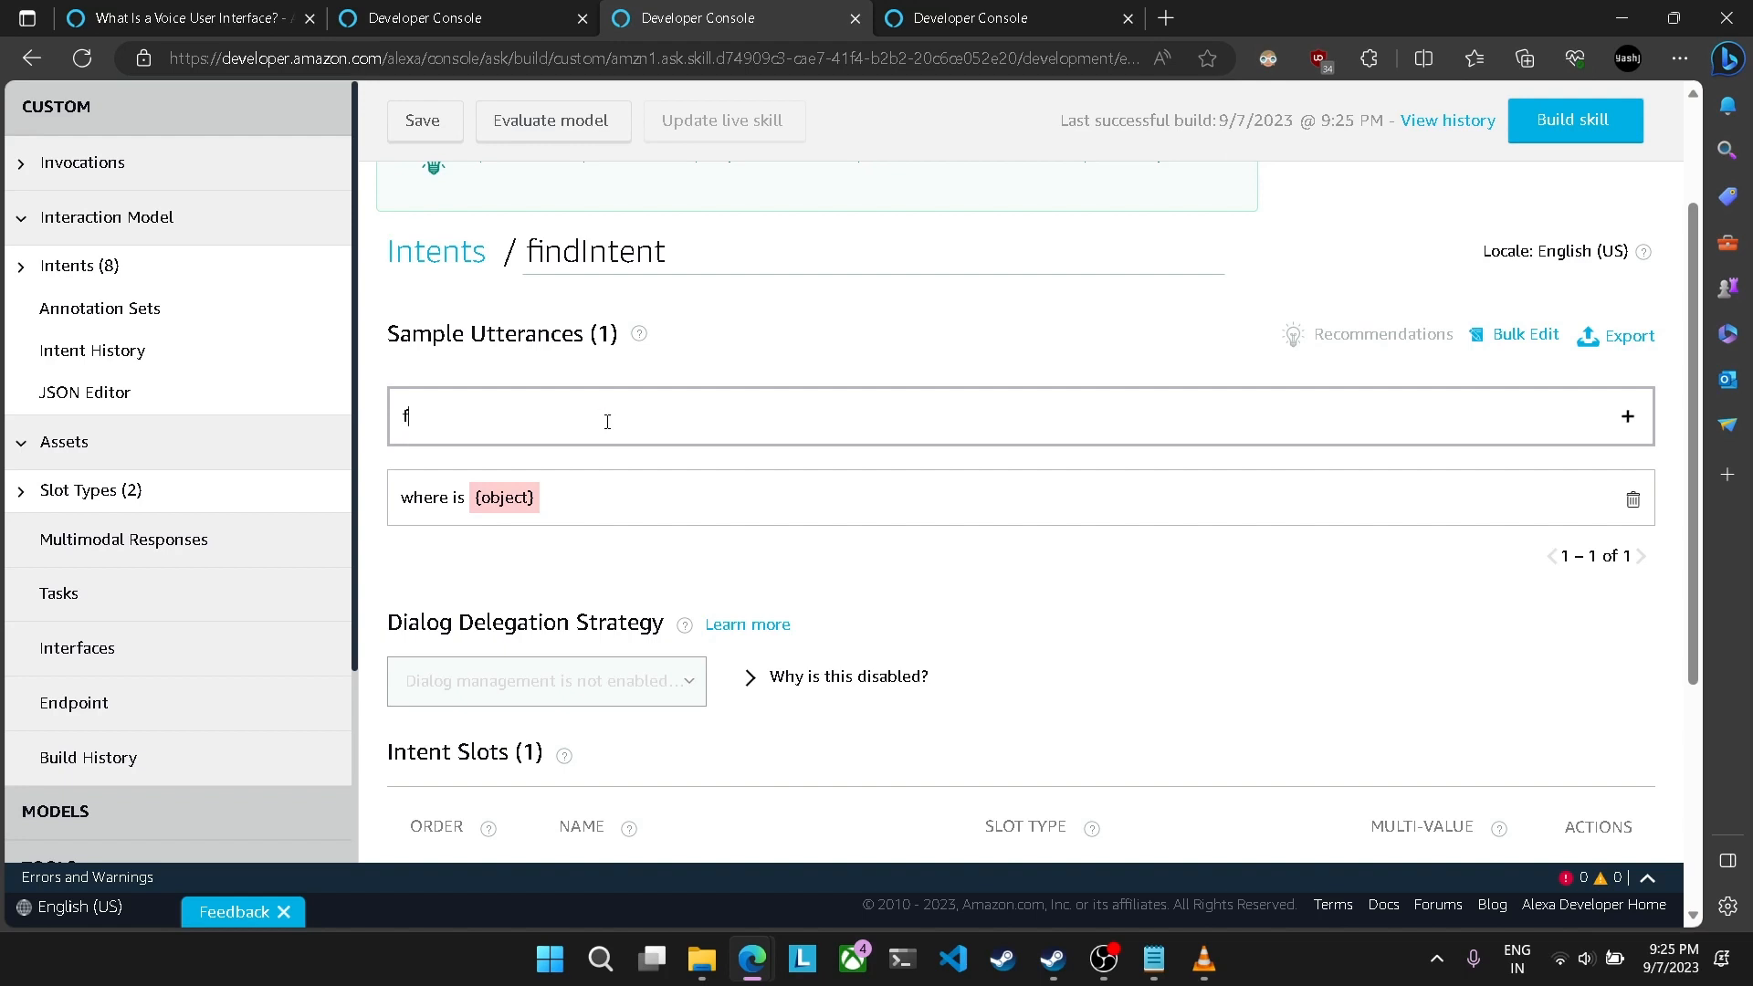
pyautogui.write('ind he')
pyautogui.press('BackSpace')
pyautogui.press('BackSpace')
pyautogui.write('the {')
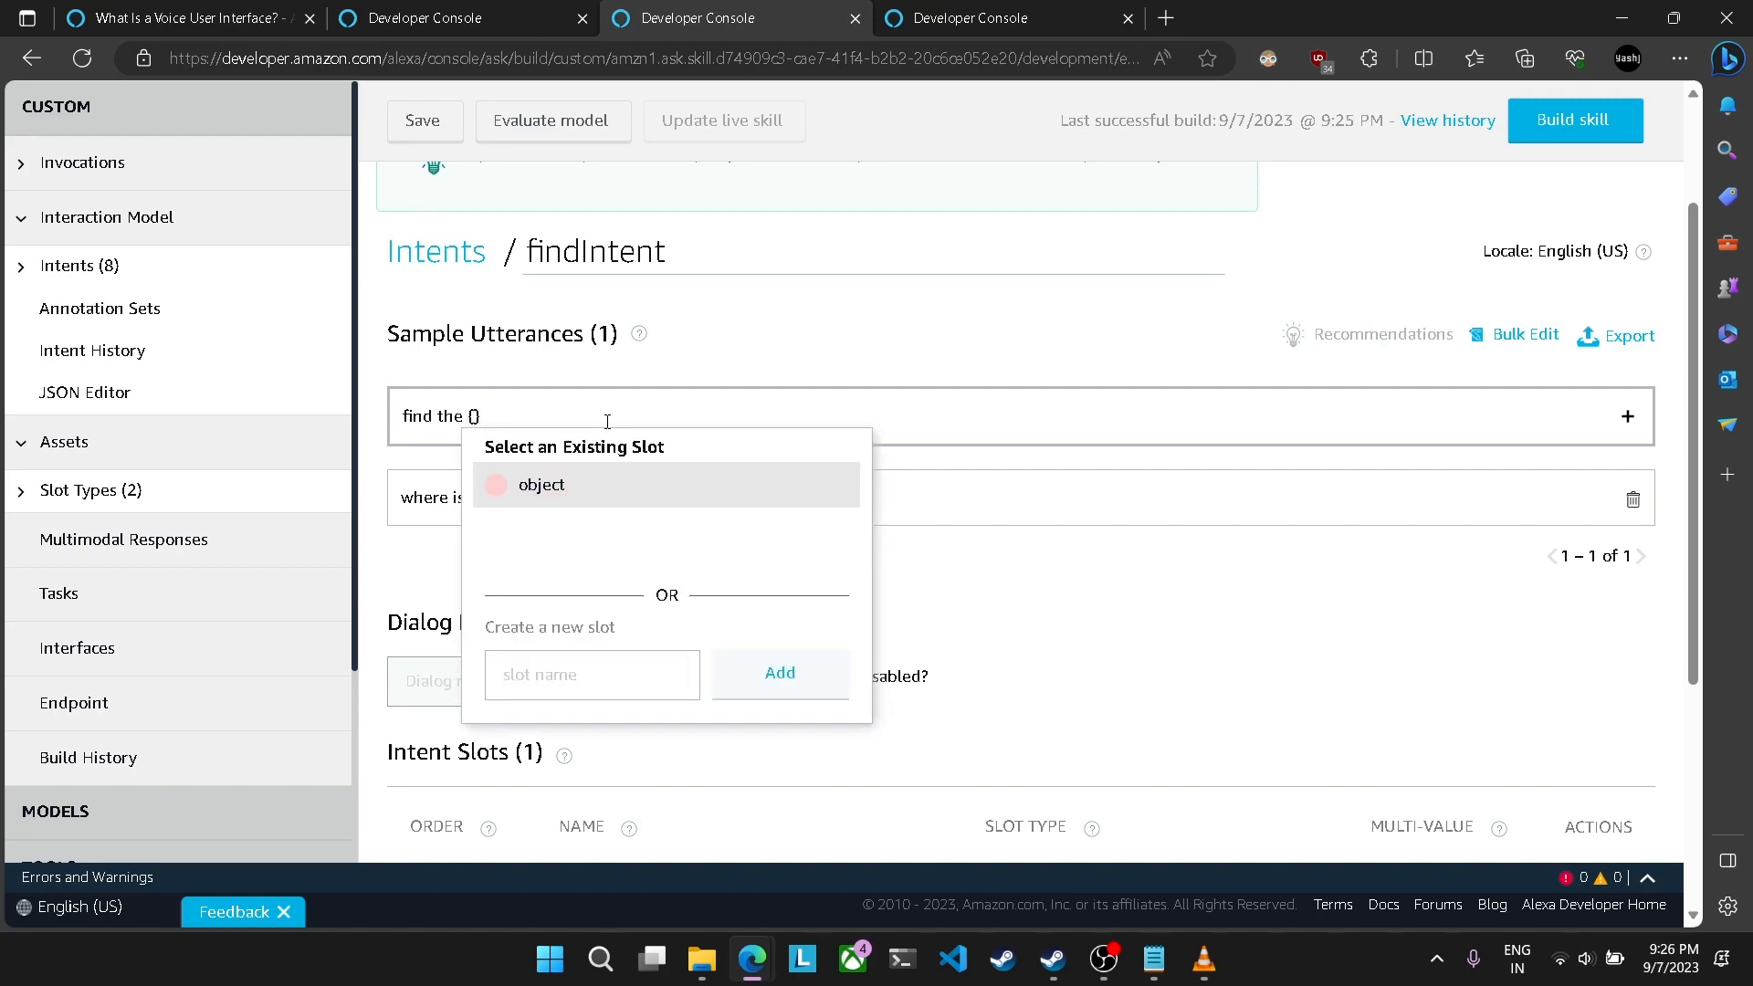
pyautogui.press('Return')
pyautogui.click(1628, 416)
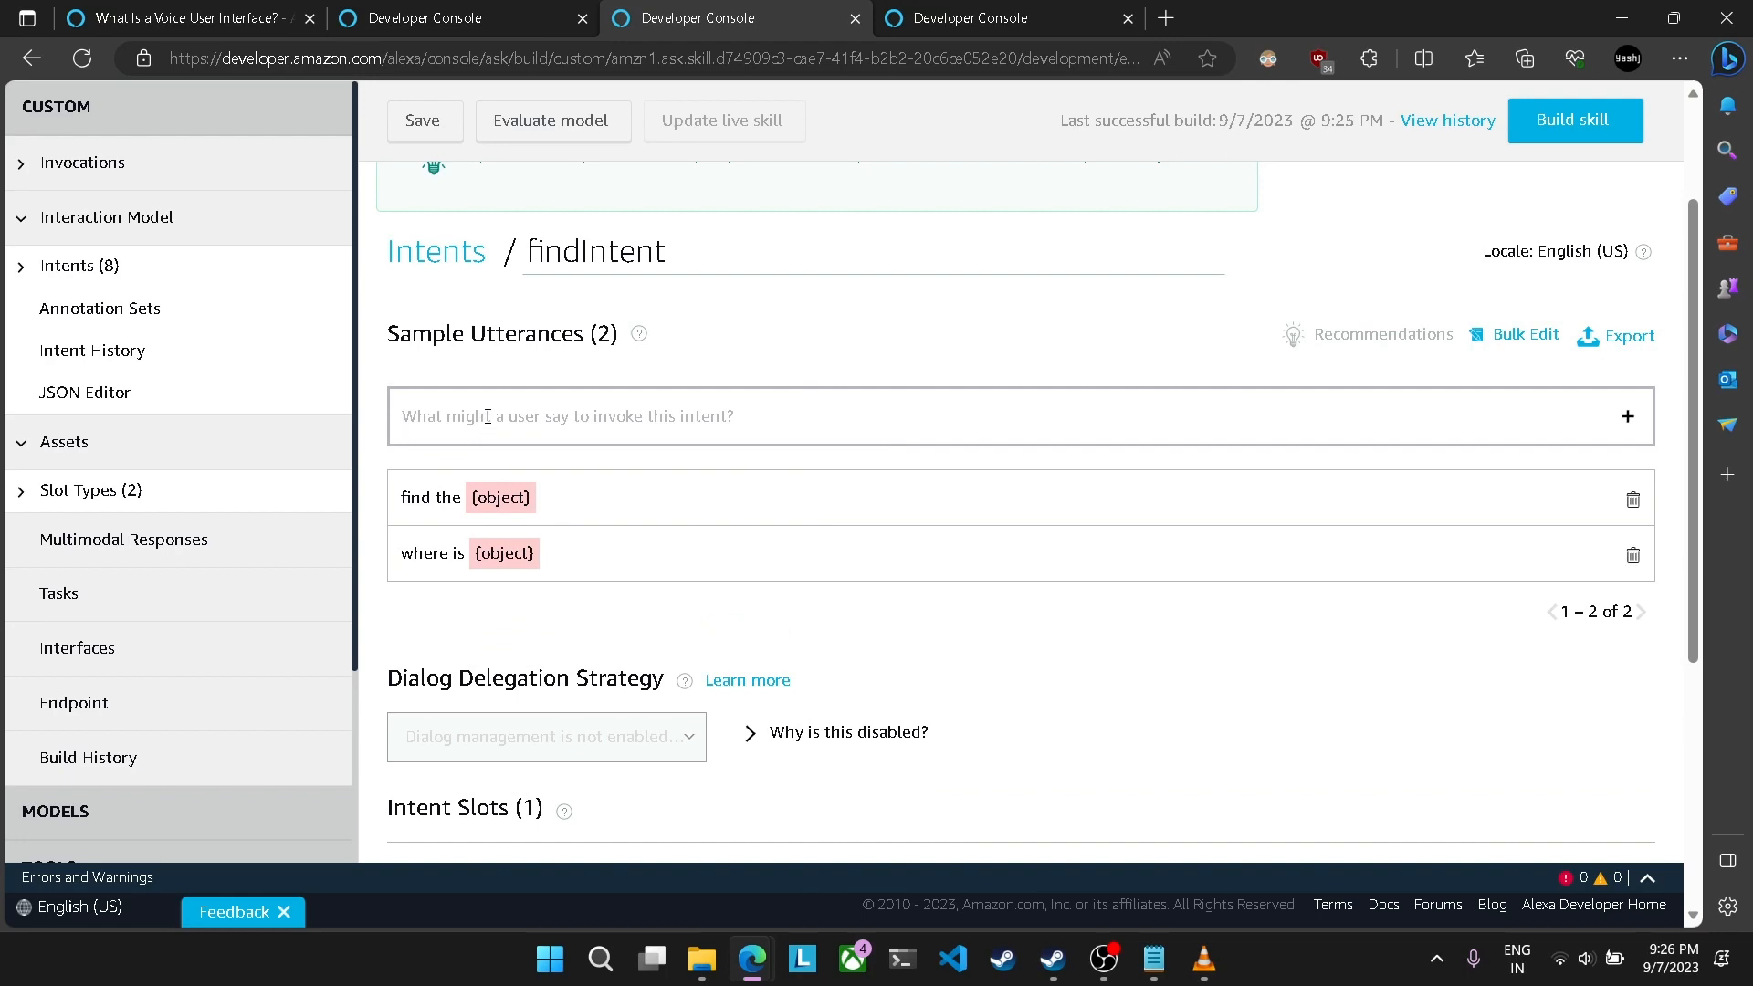
# Step: Add the sample utterance "where was {object} placed" to findIntent, using the existing object slot
pyautogui.press('Return')
pyautogui.write('where a')
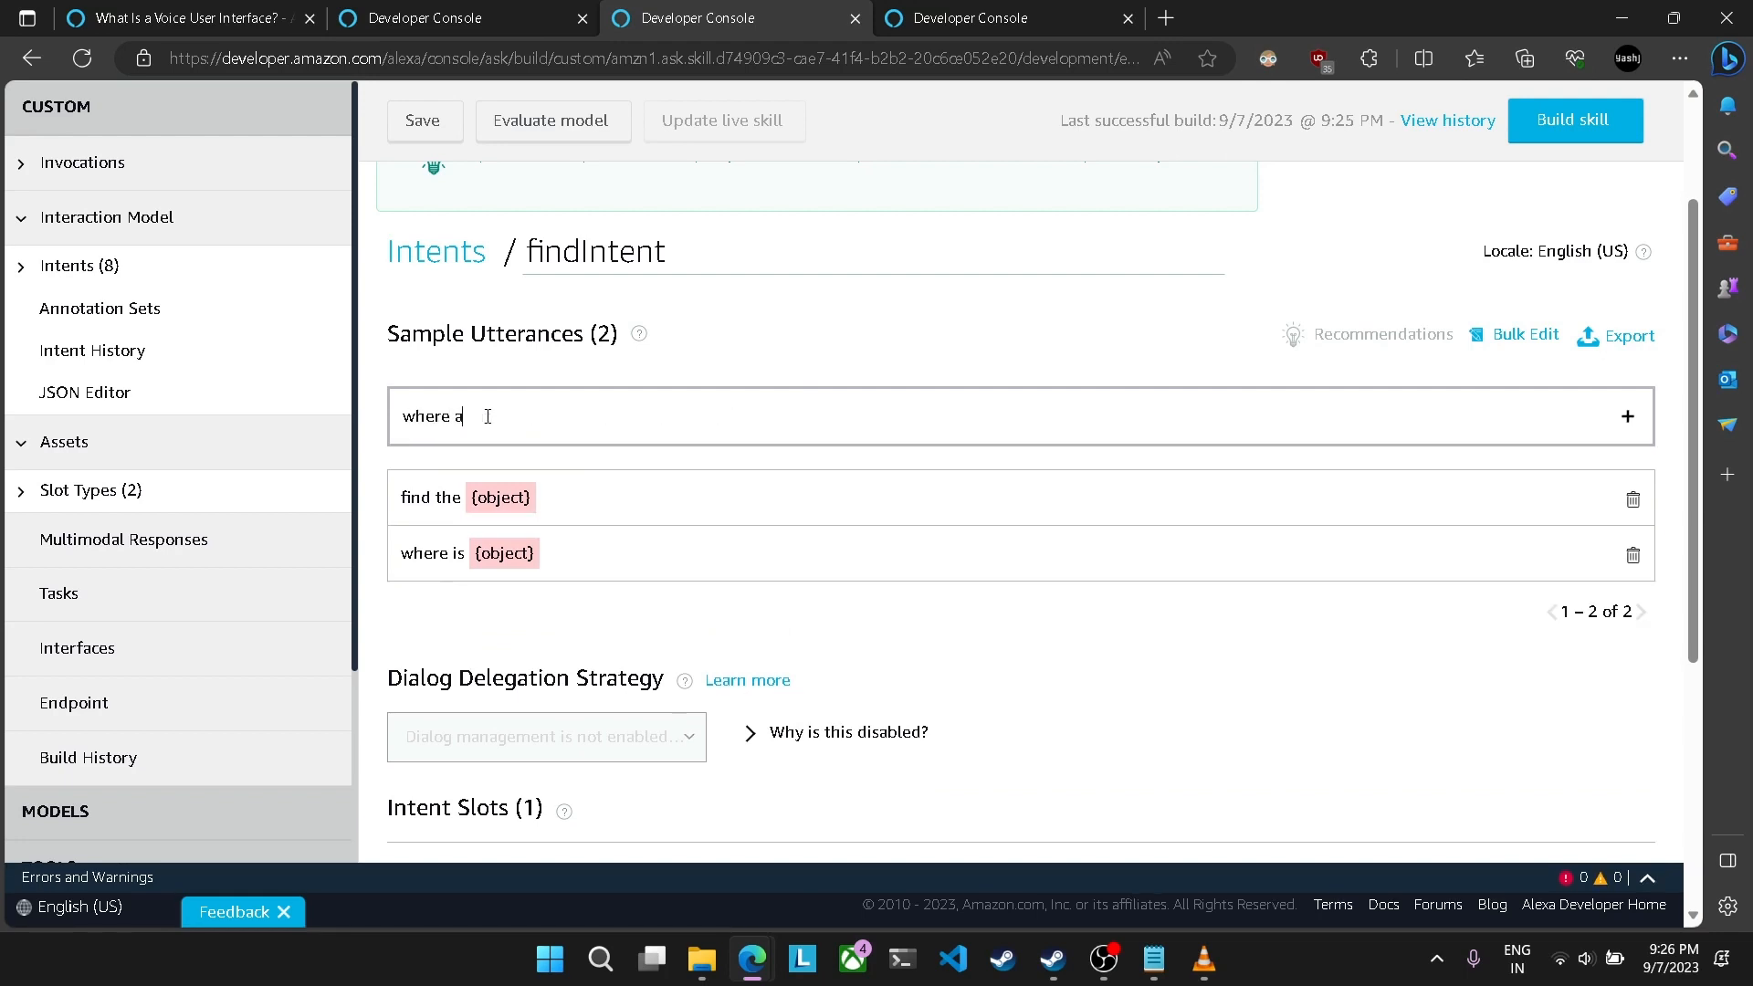
pyautogui.press('BackSpace')
pyautogui.write('was {')
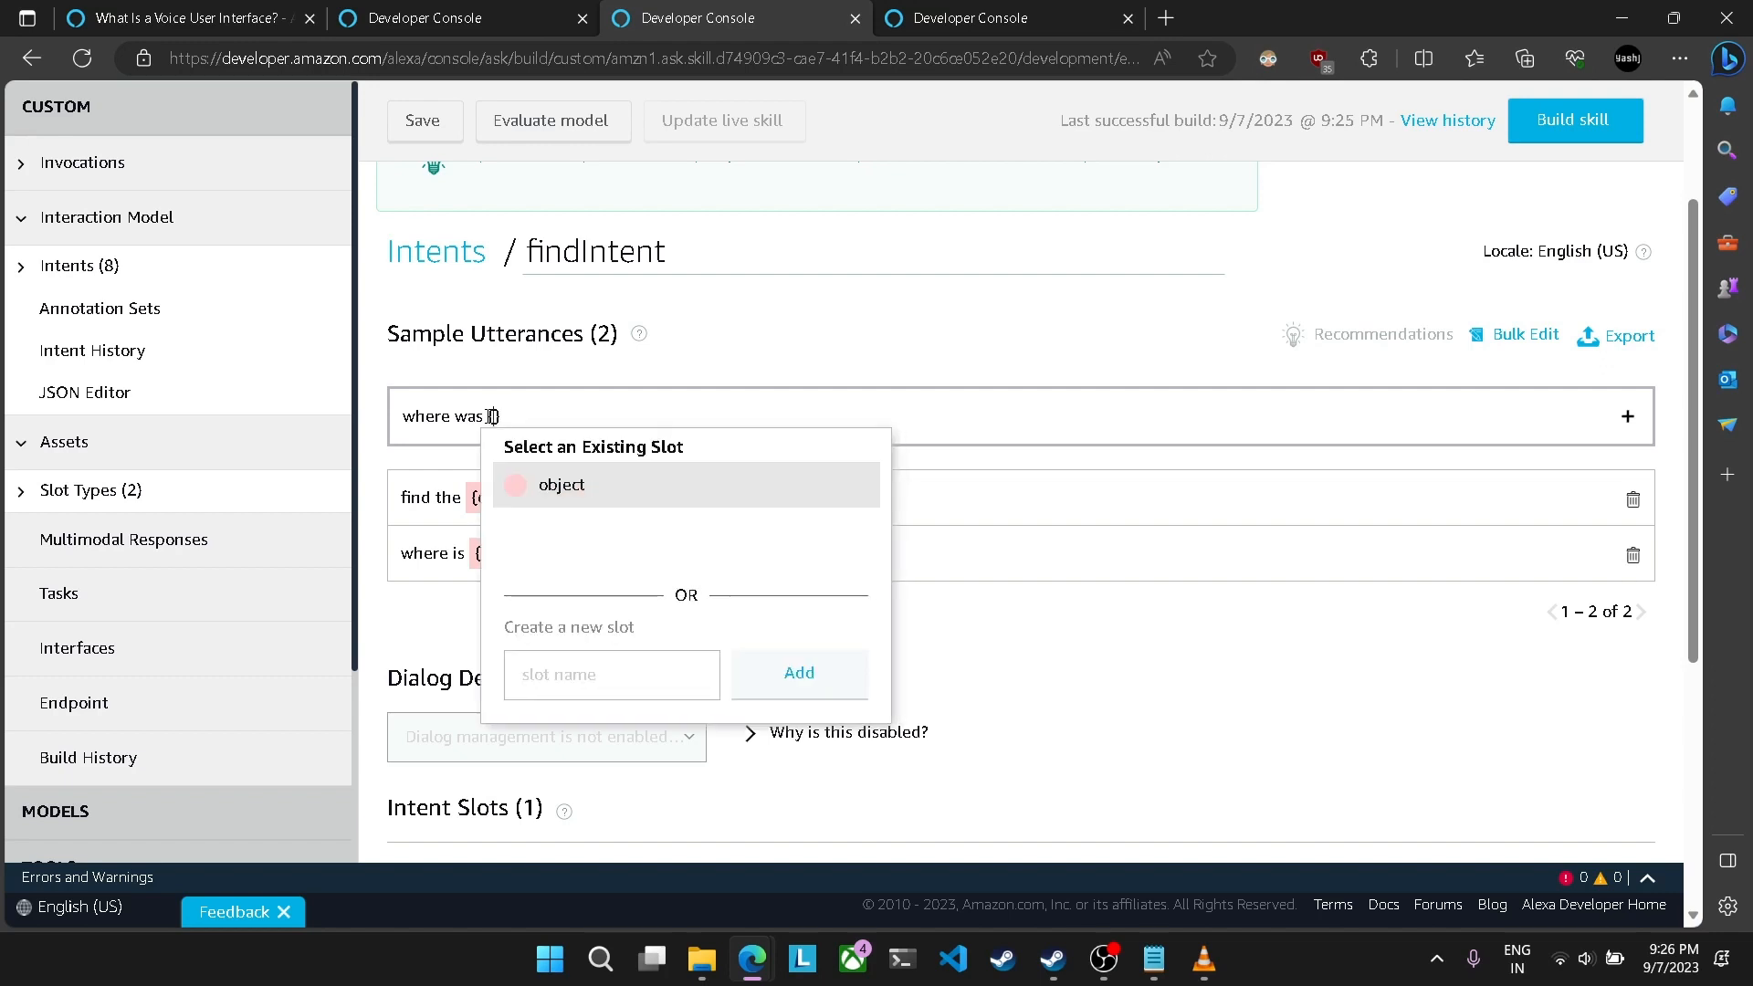
pyautogui.press('Return')
pyautogui.write('placed')
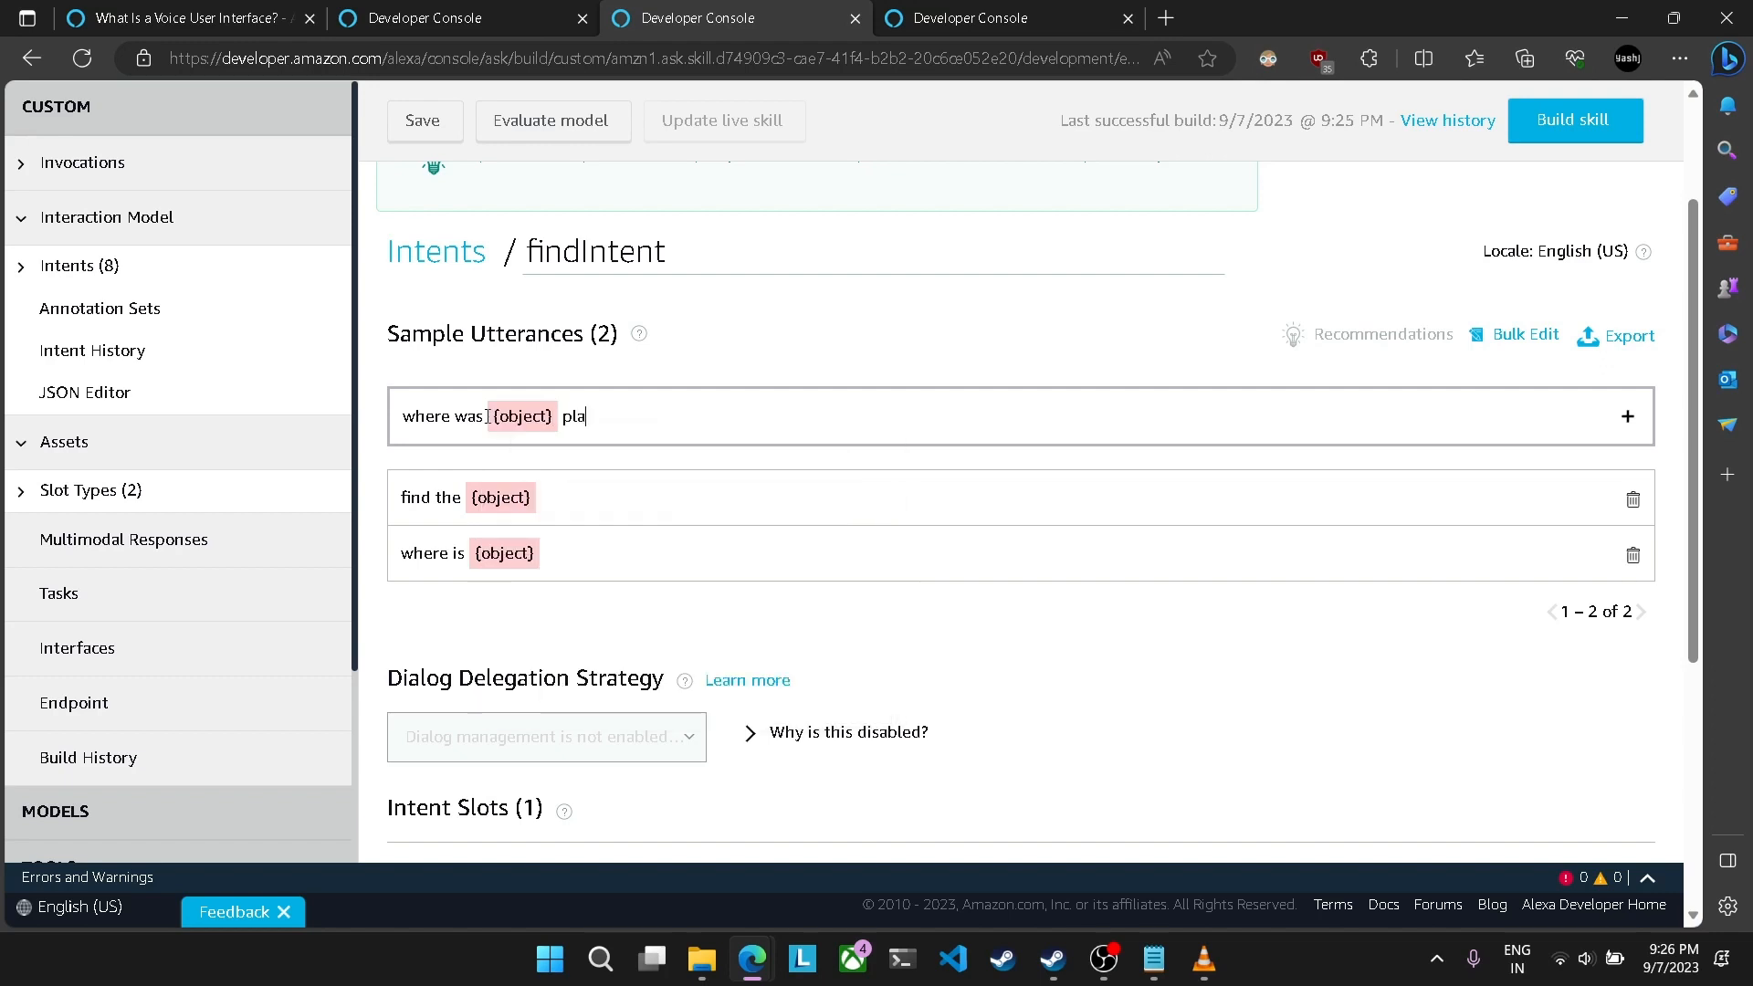
pyautogui.click(1632, 421)
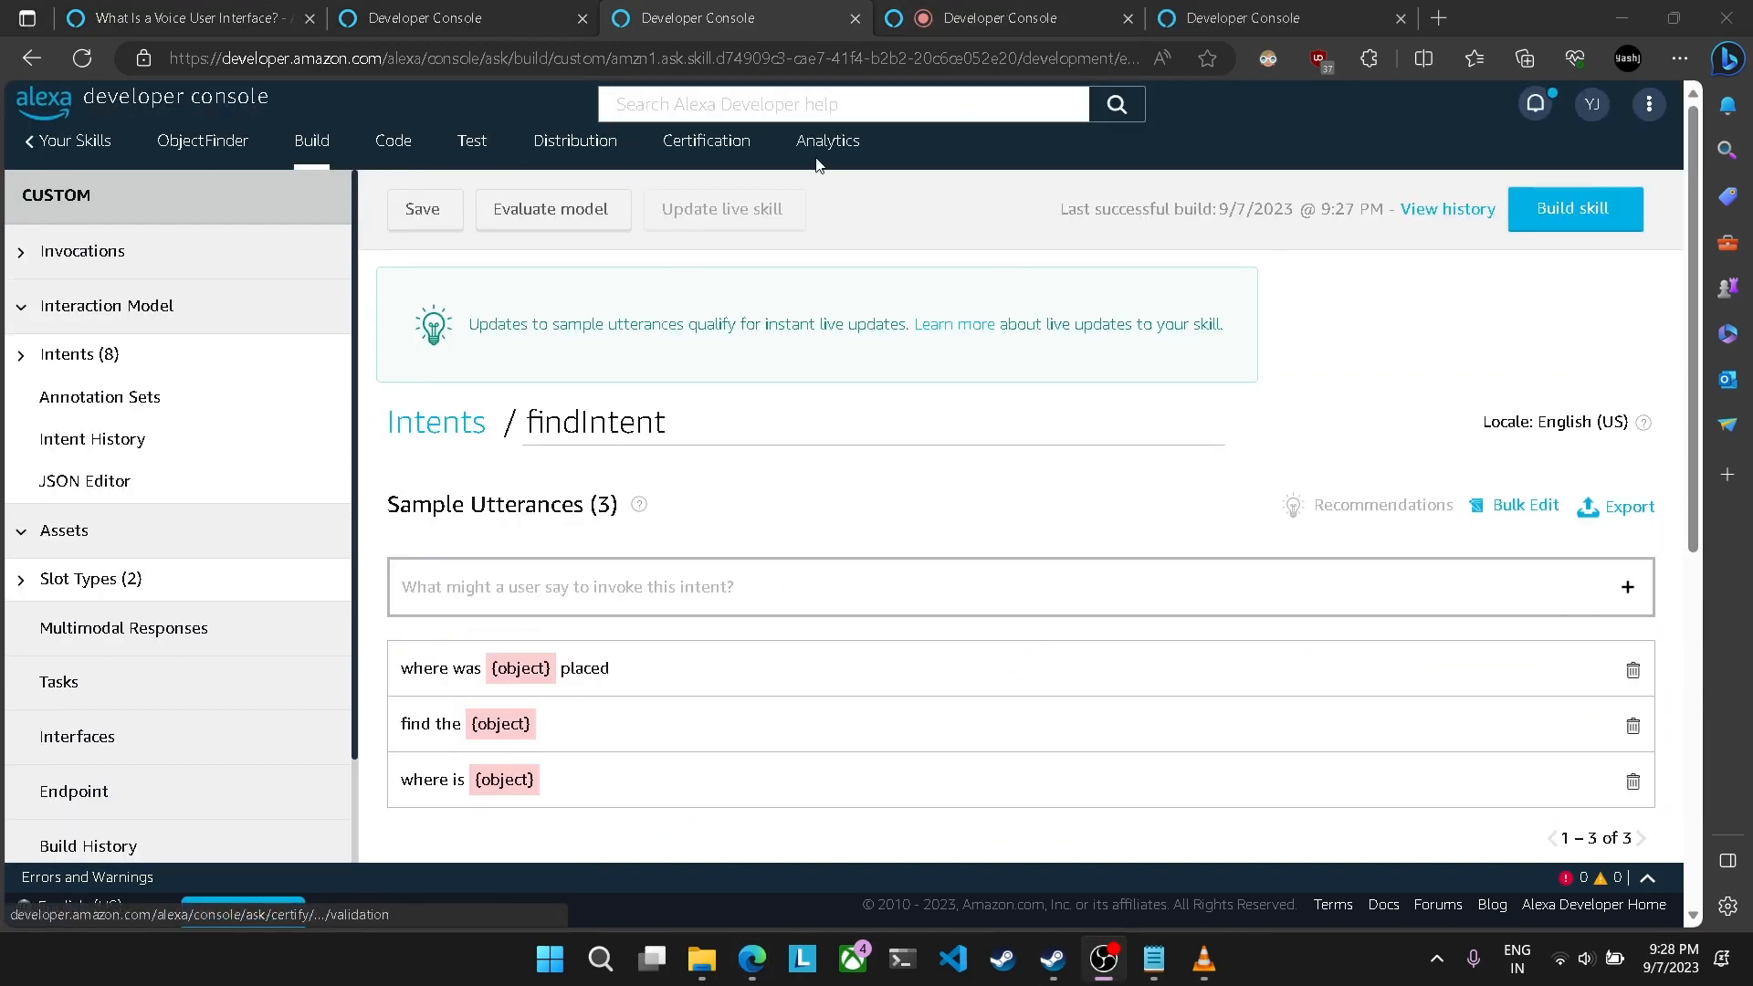
# Step: Open the skill's test page and enable skill testing in the Development stage
pyautogui.click(967, 27)
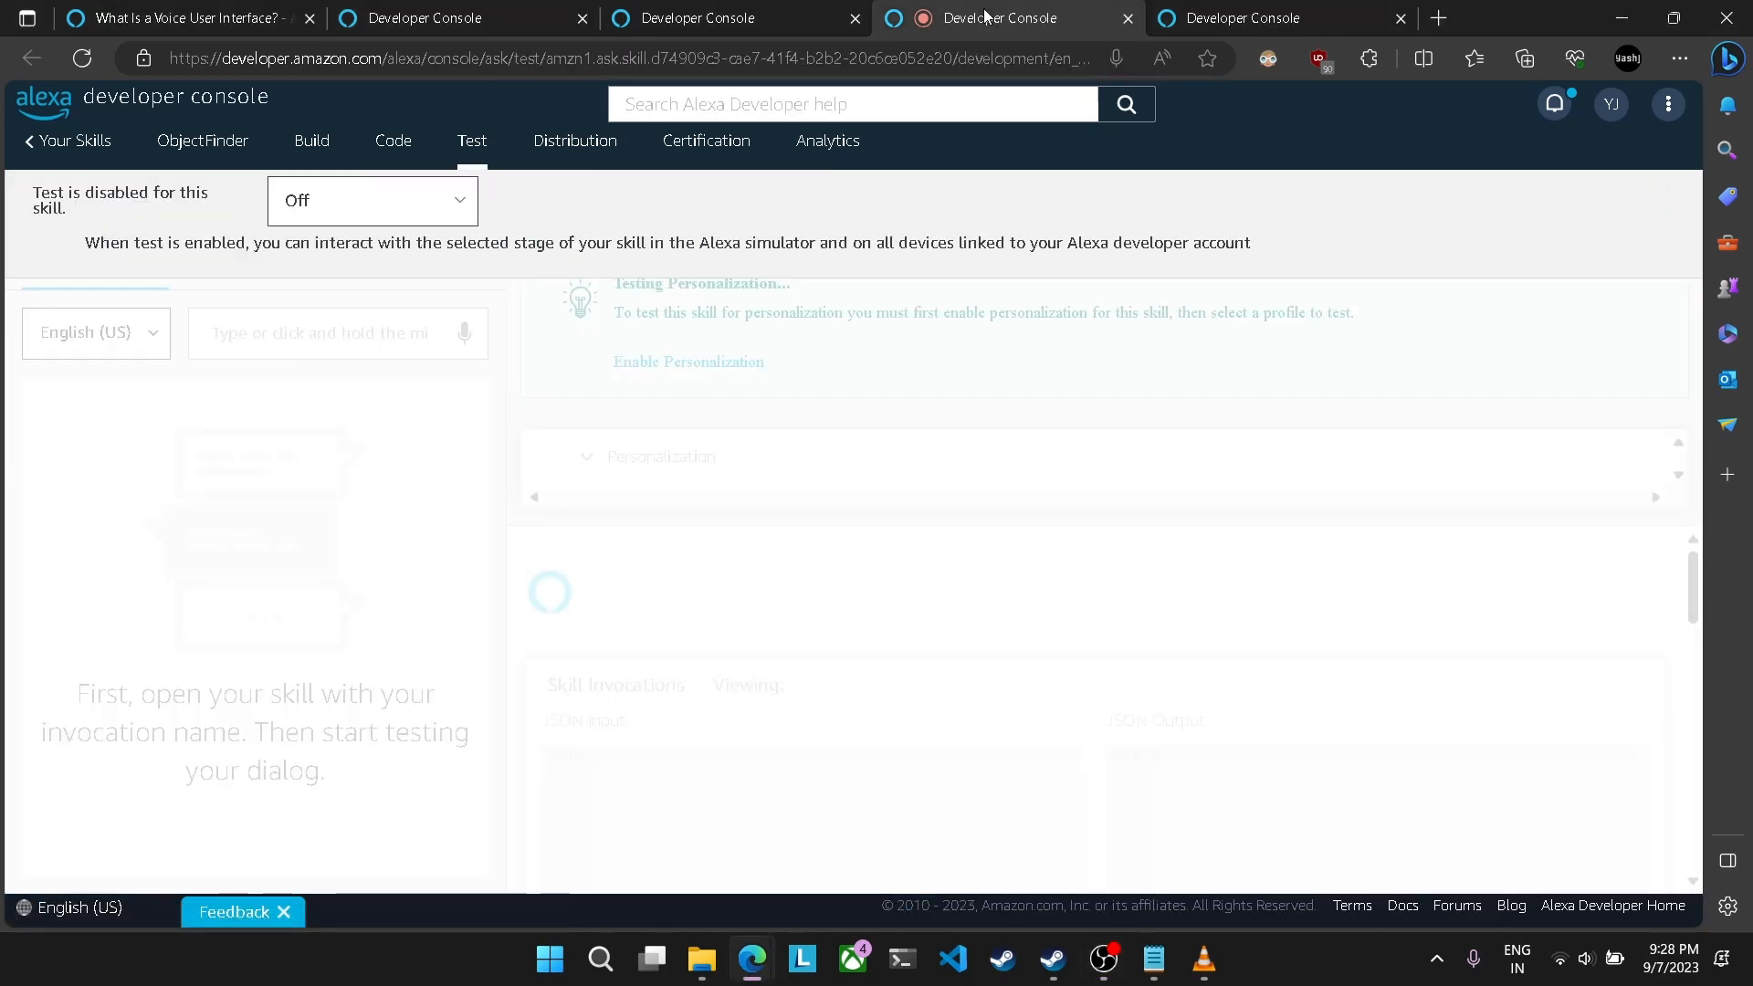
pyautogui.click(674, 23)
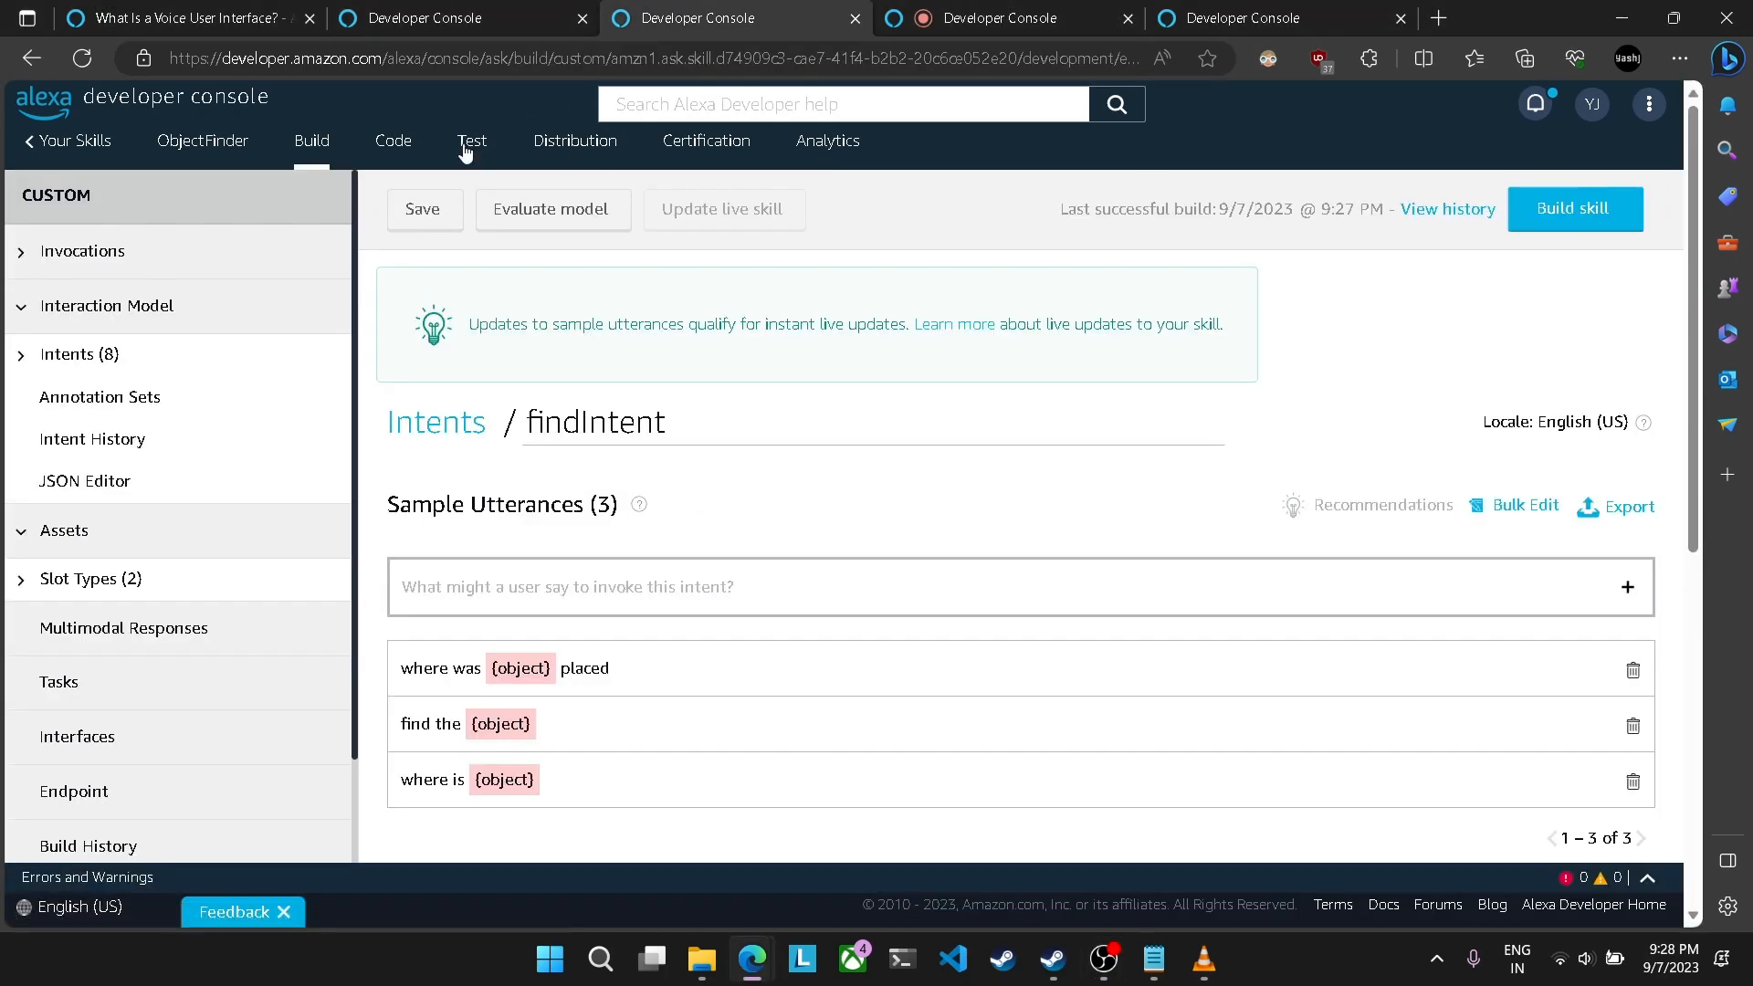
pyautogui.hotkey('ctrl', 'Tab')
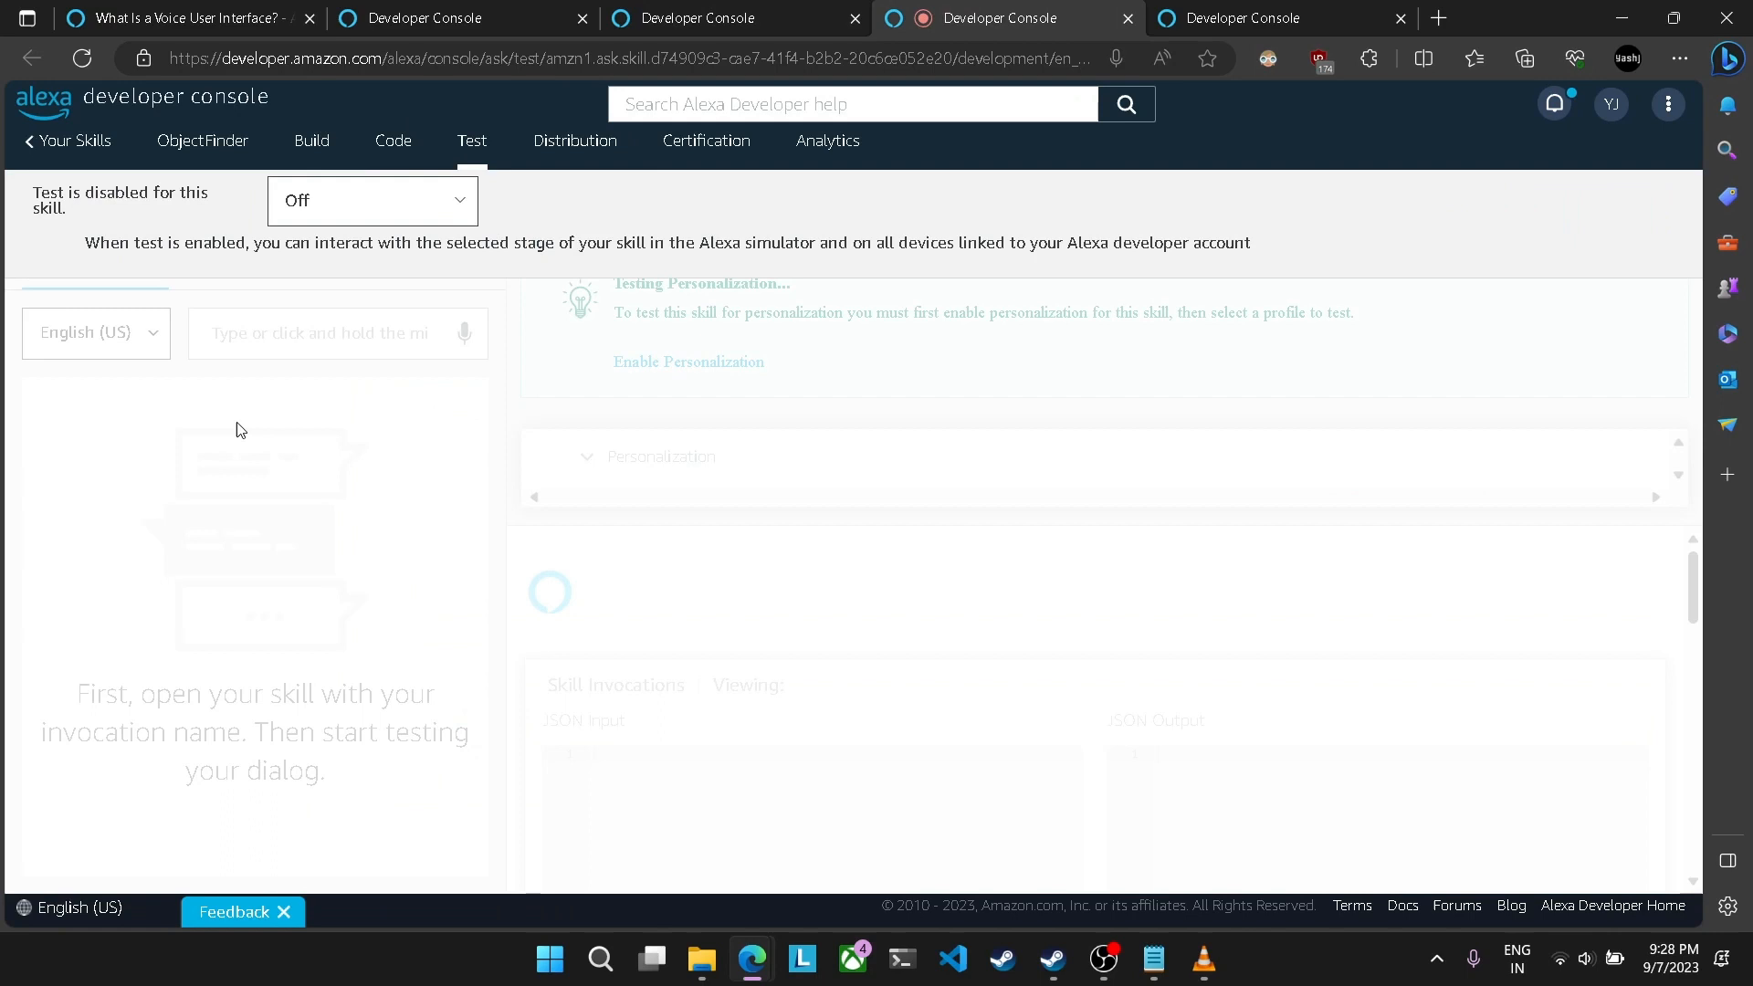
pyautogui.click(377, 201)
pyautogui.click(351, 260)
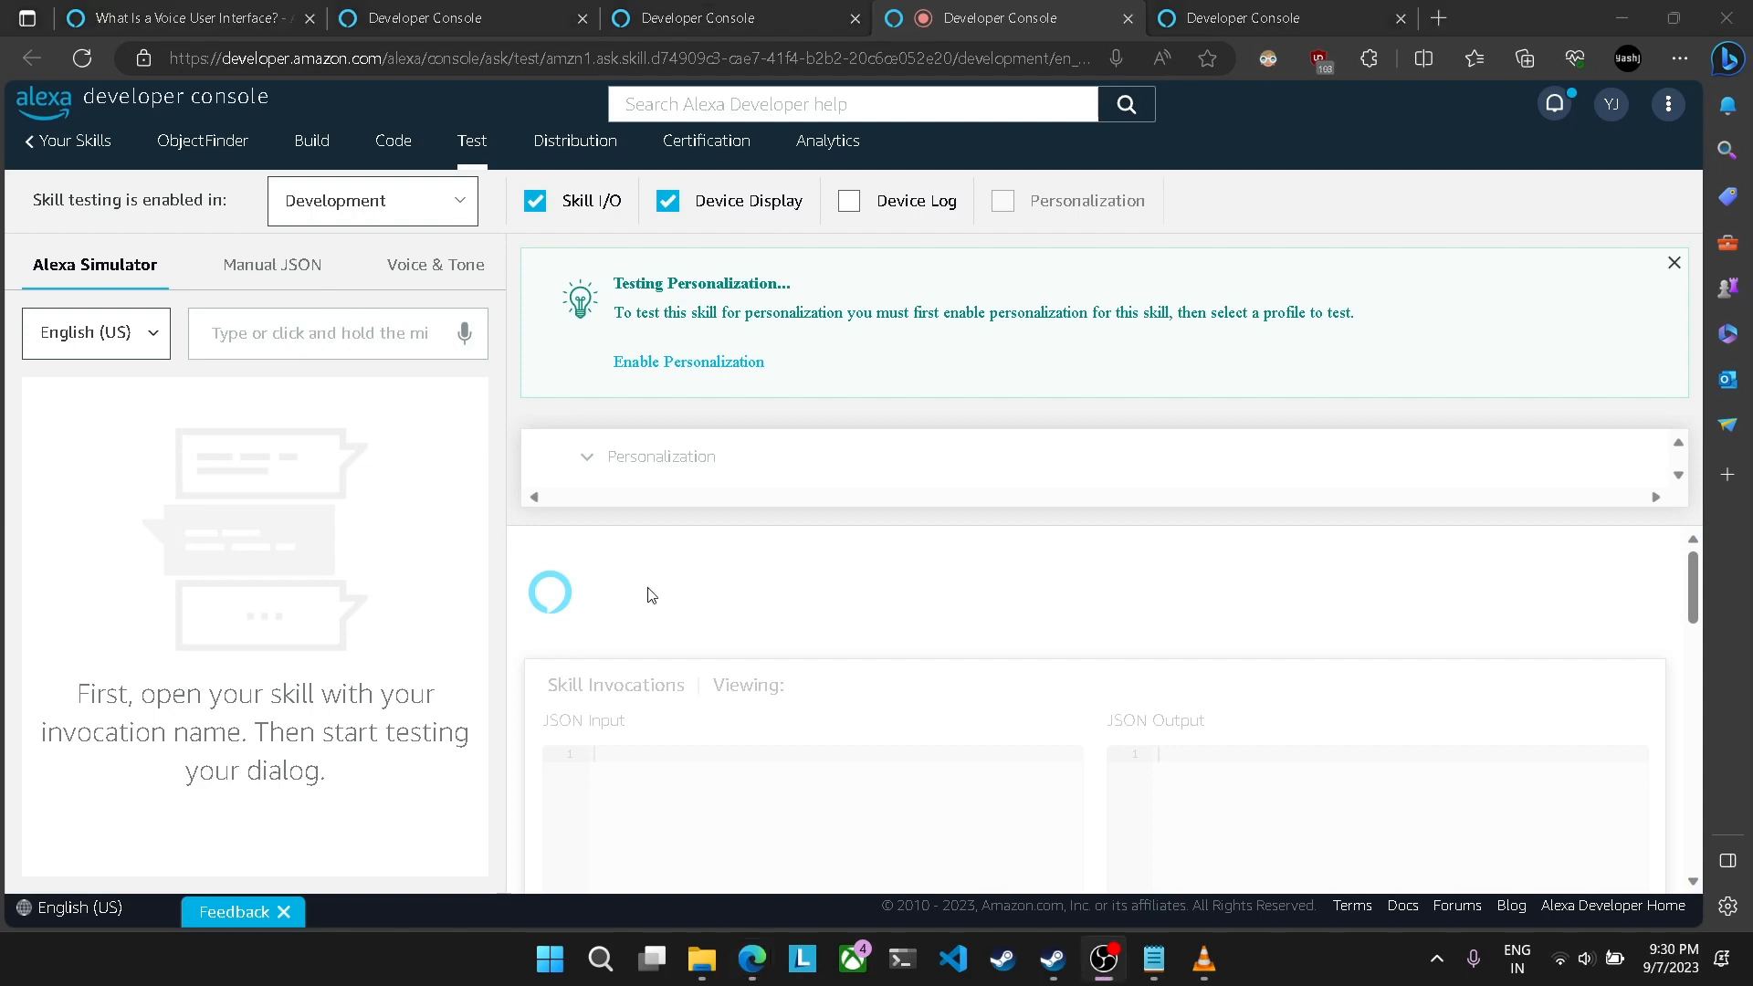
# Step: Begin a request in the Alexa Simulator with the text "Alexa, ask object finder save"
pyautogui.click(337, 347)
pyautogui.write('Alexa, ask object finder')
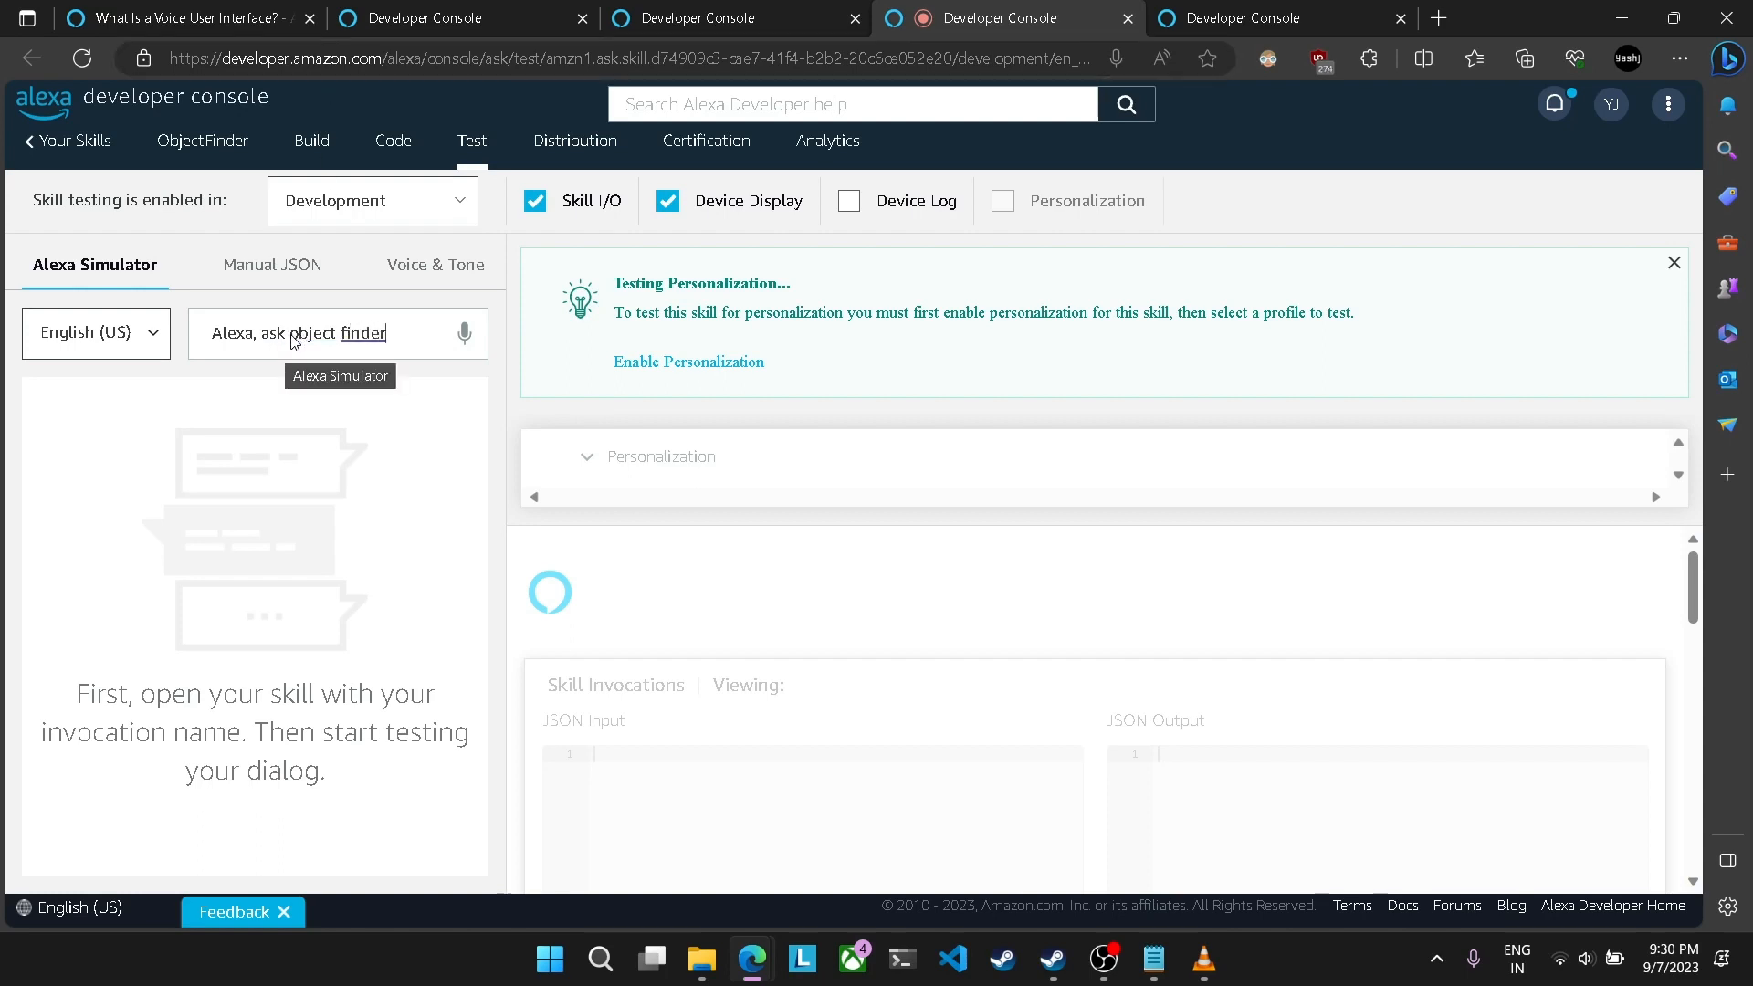
pyautogui.moveTo(293, 340); pyautogui.dragTo(387, 342)
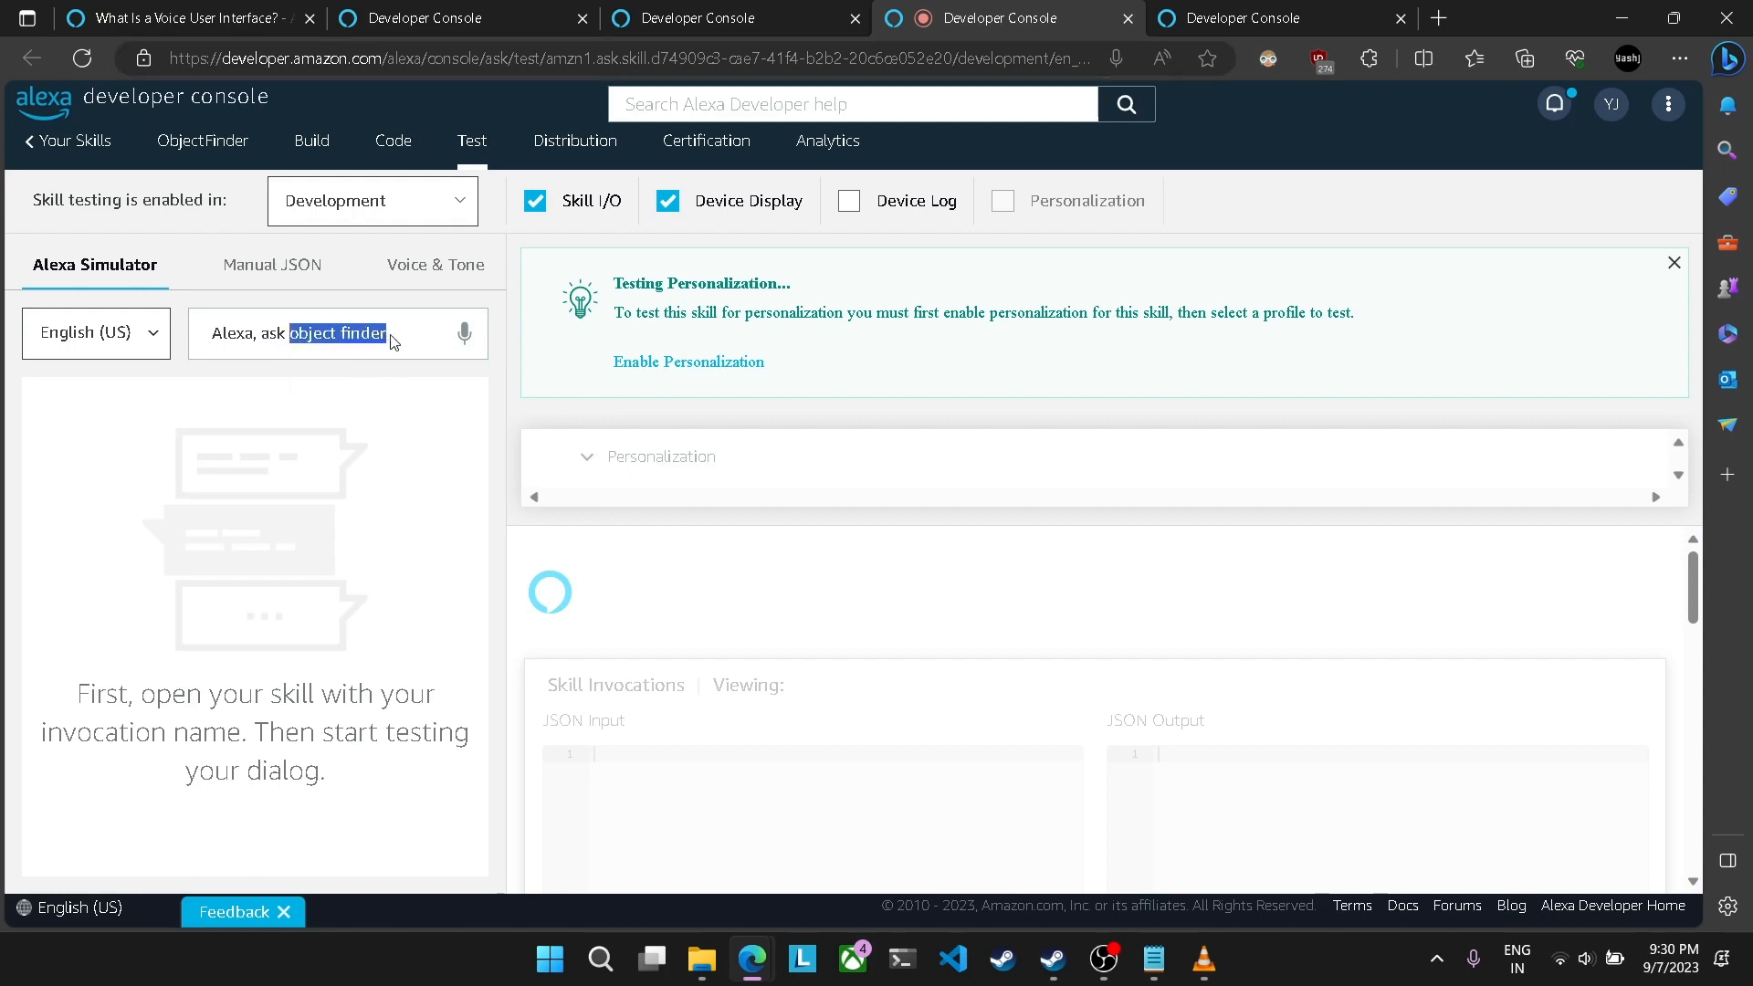
pyautogui.click(391, 342)
pyautogui.write('use')
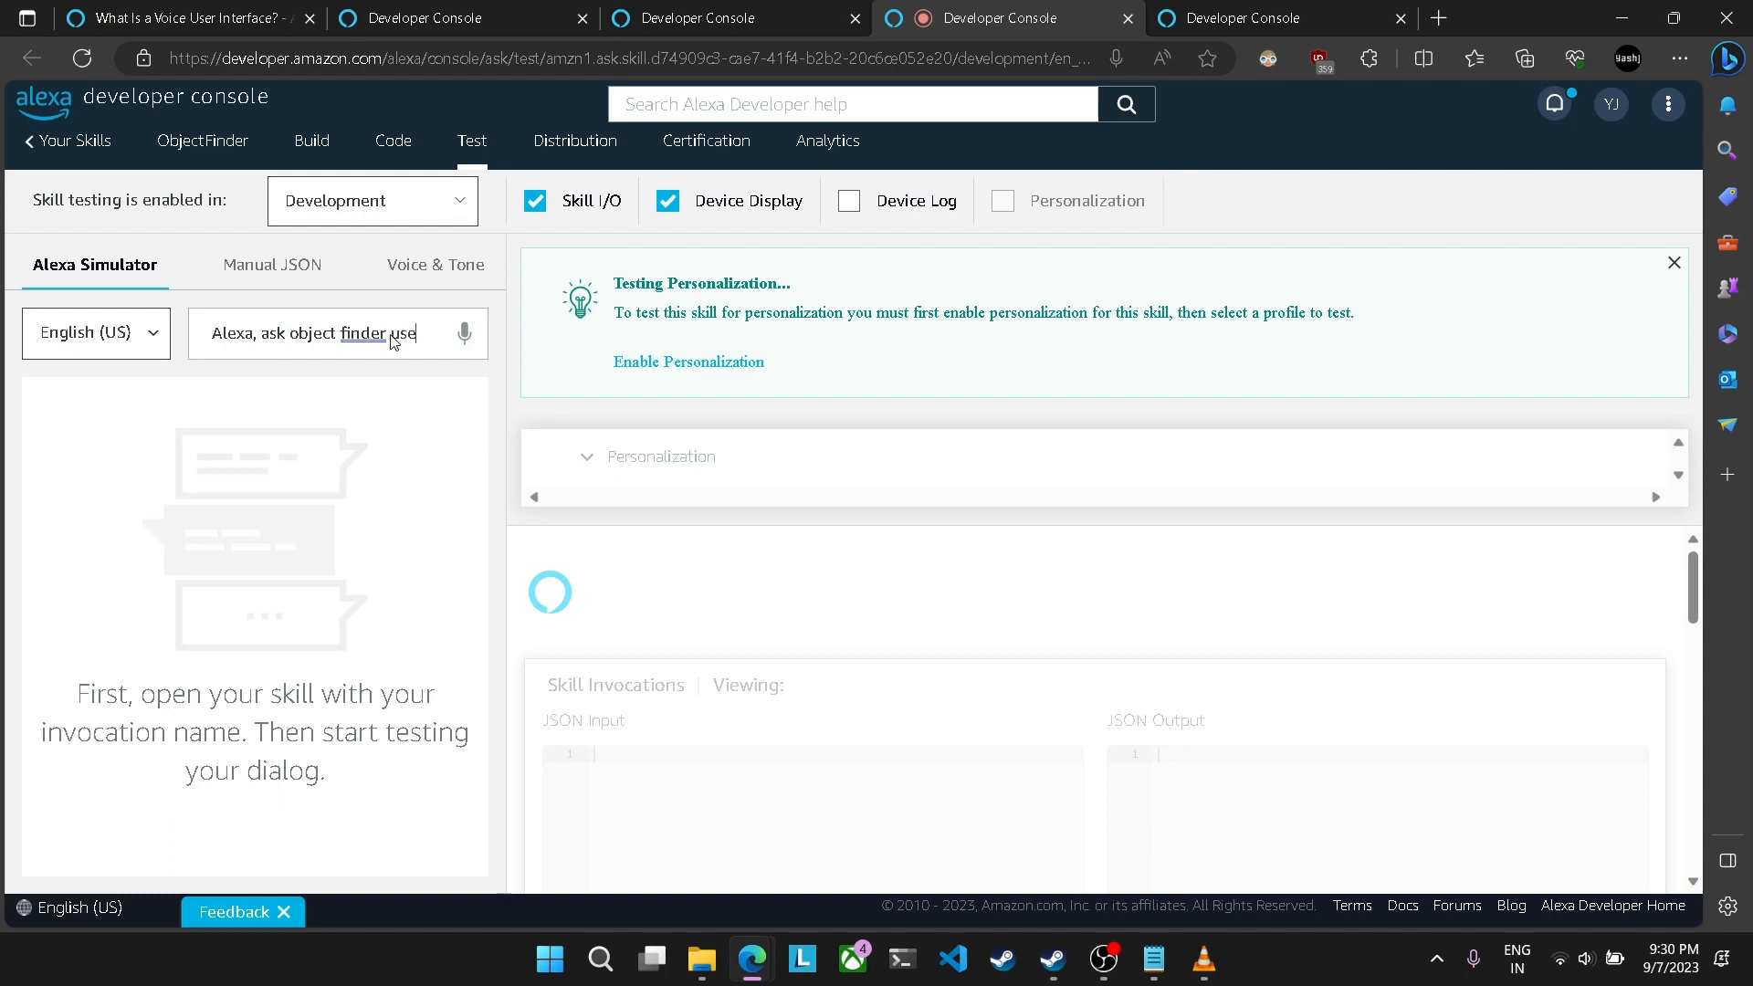
pyautogui.write('r ')
pyautogui.write('e')
# Step: Check the values of the object slot type and append "keys" to the simulator request
pyautogui.click(694, 19)
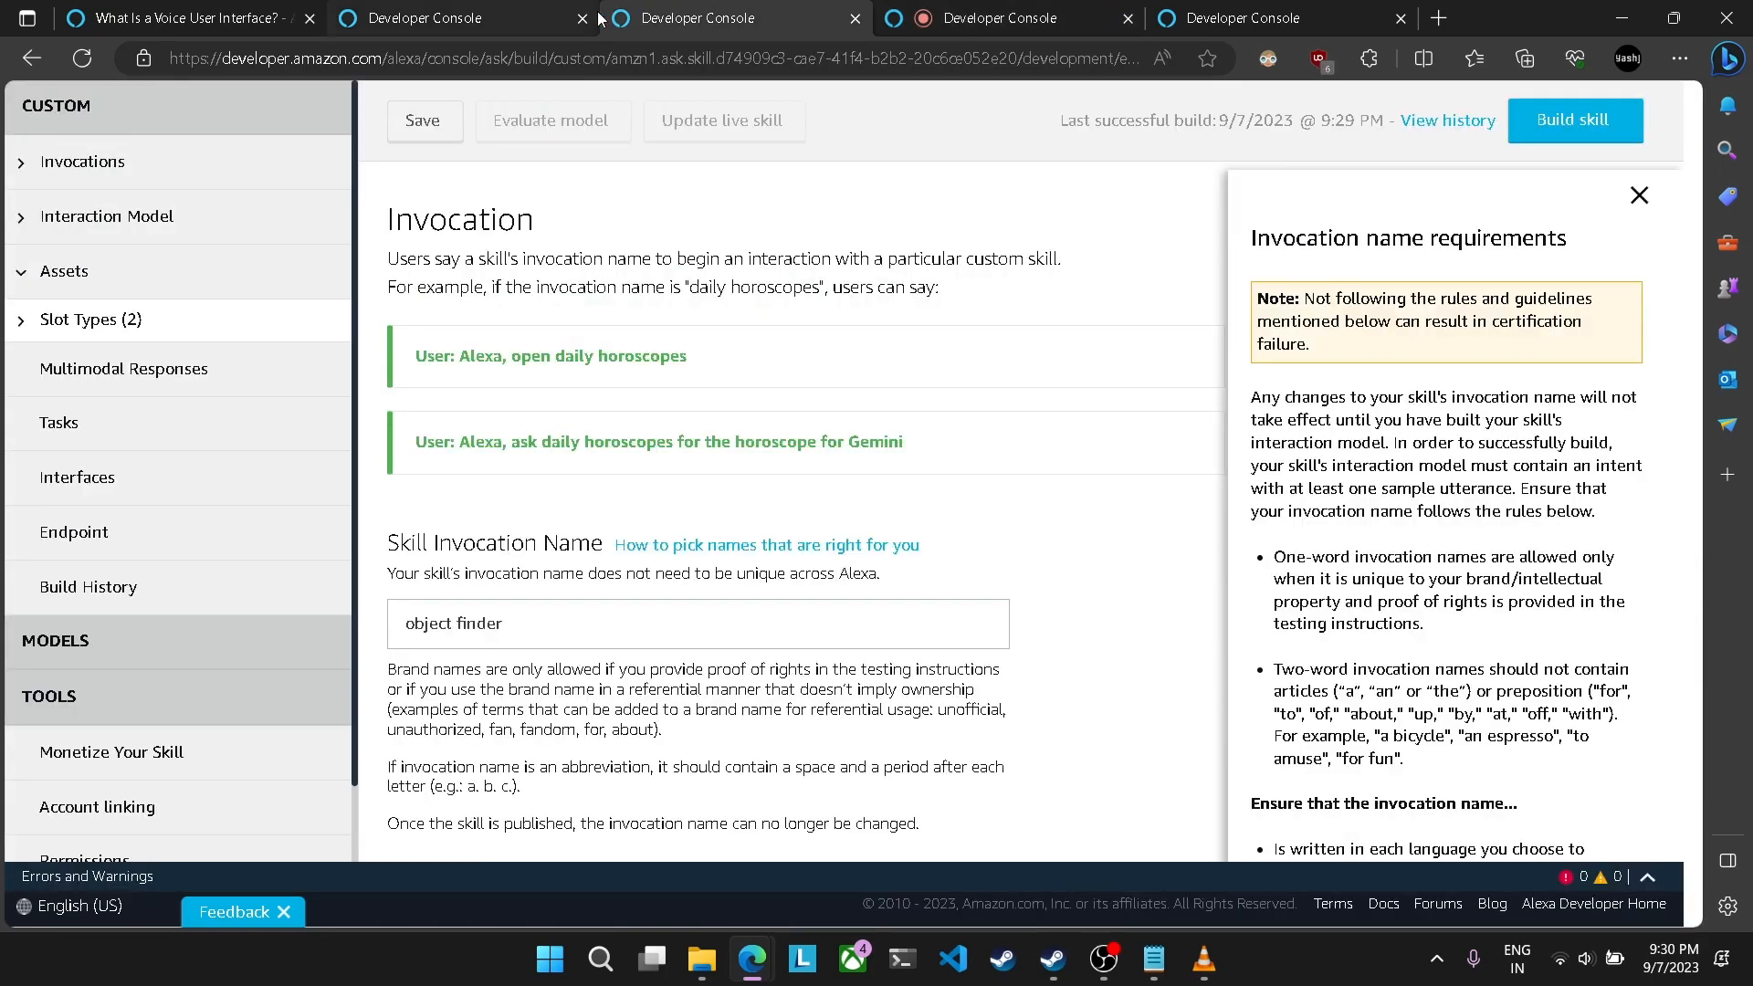
pyautogui.click(69, 322)
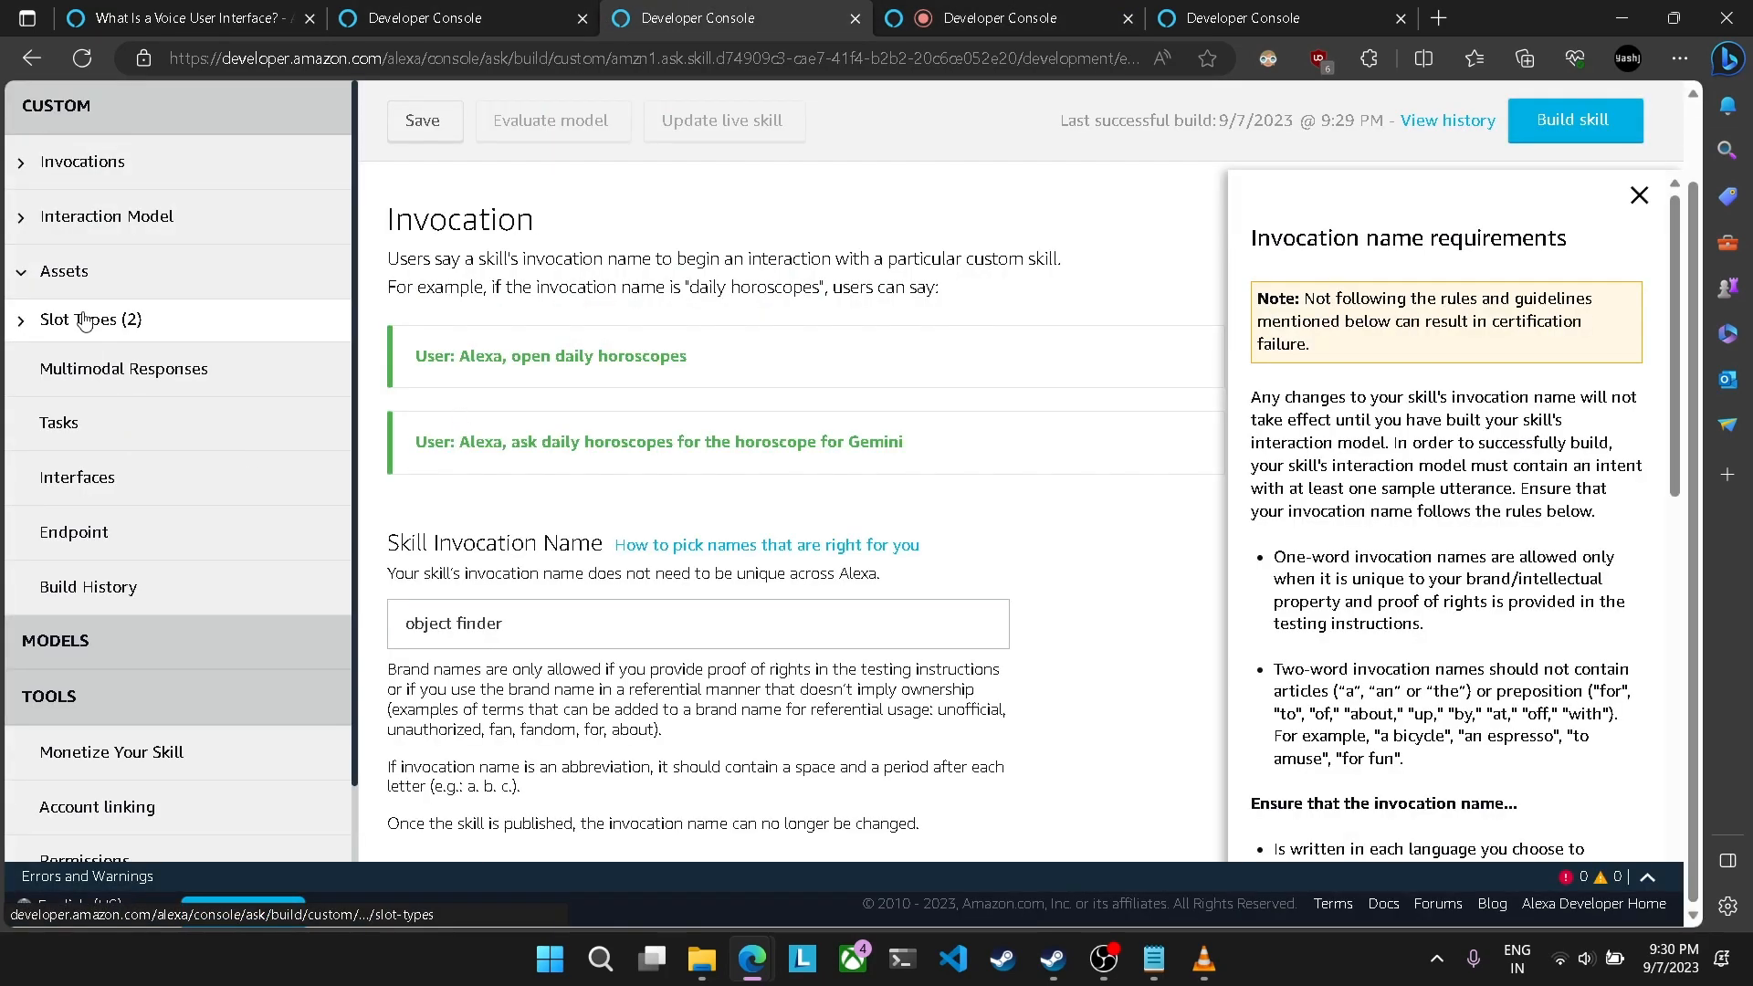
pyautogui.click(434, 612)
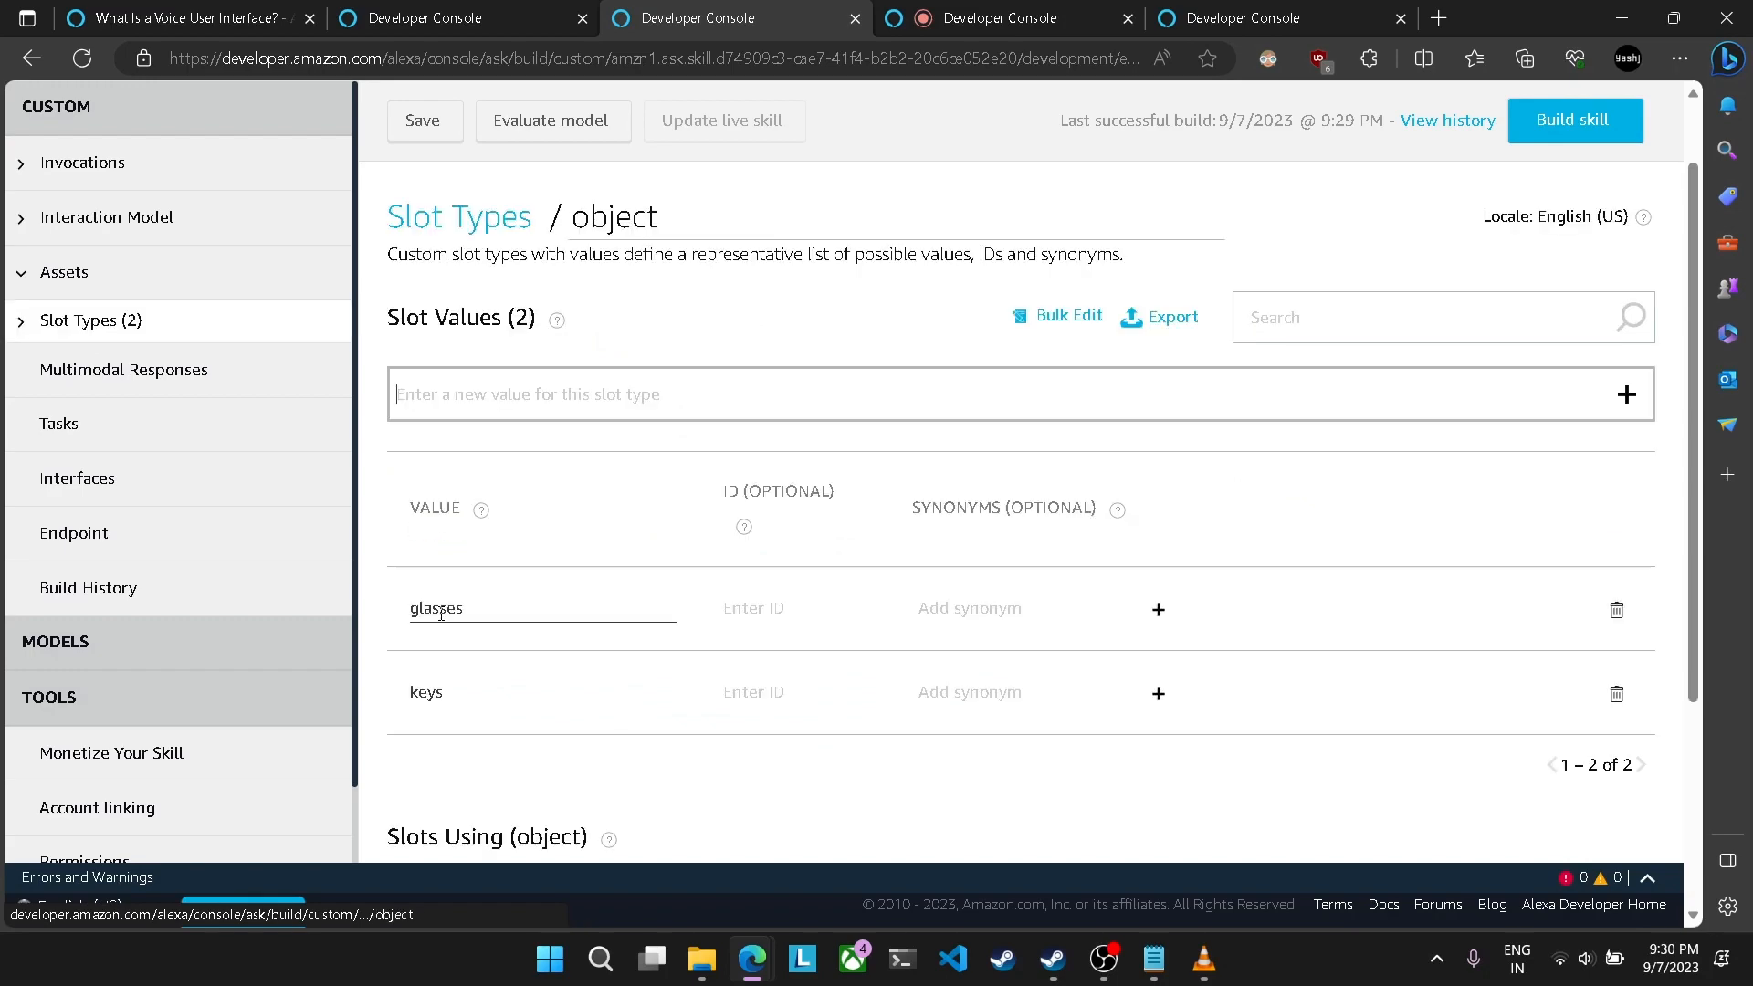
pyautogui.scroll(-1, 719, 441)
pyautogui.click(1000, 18)
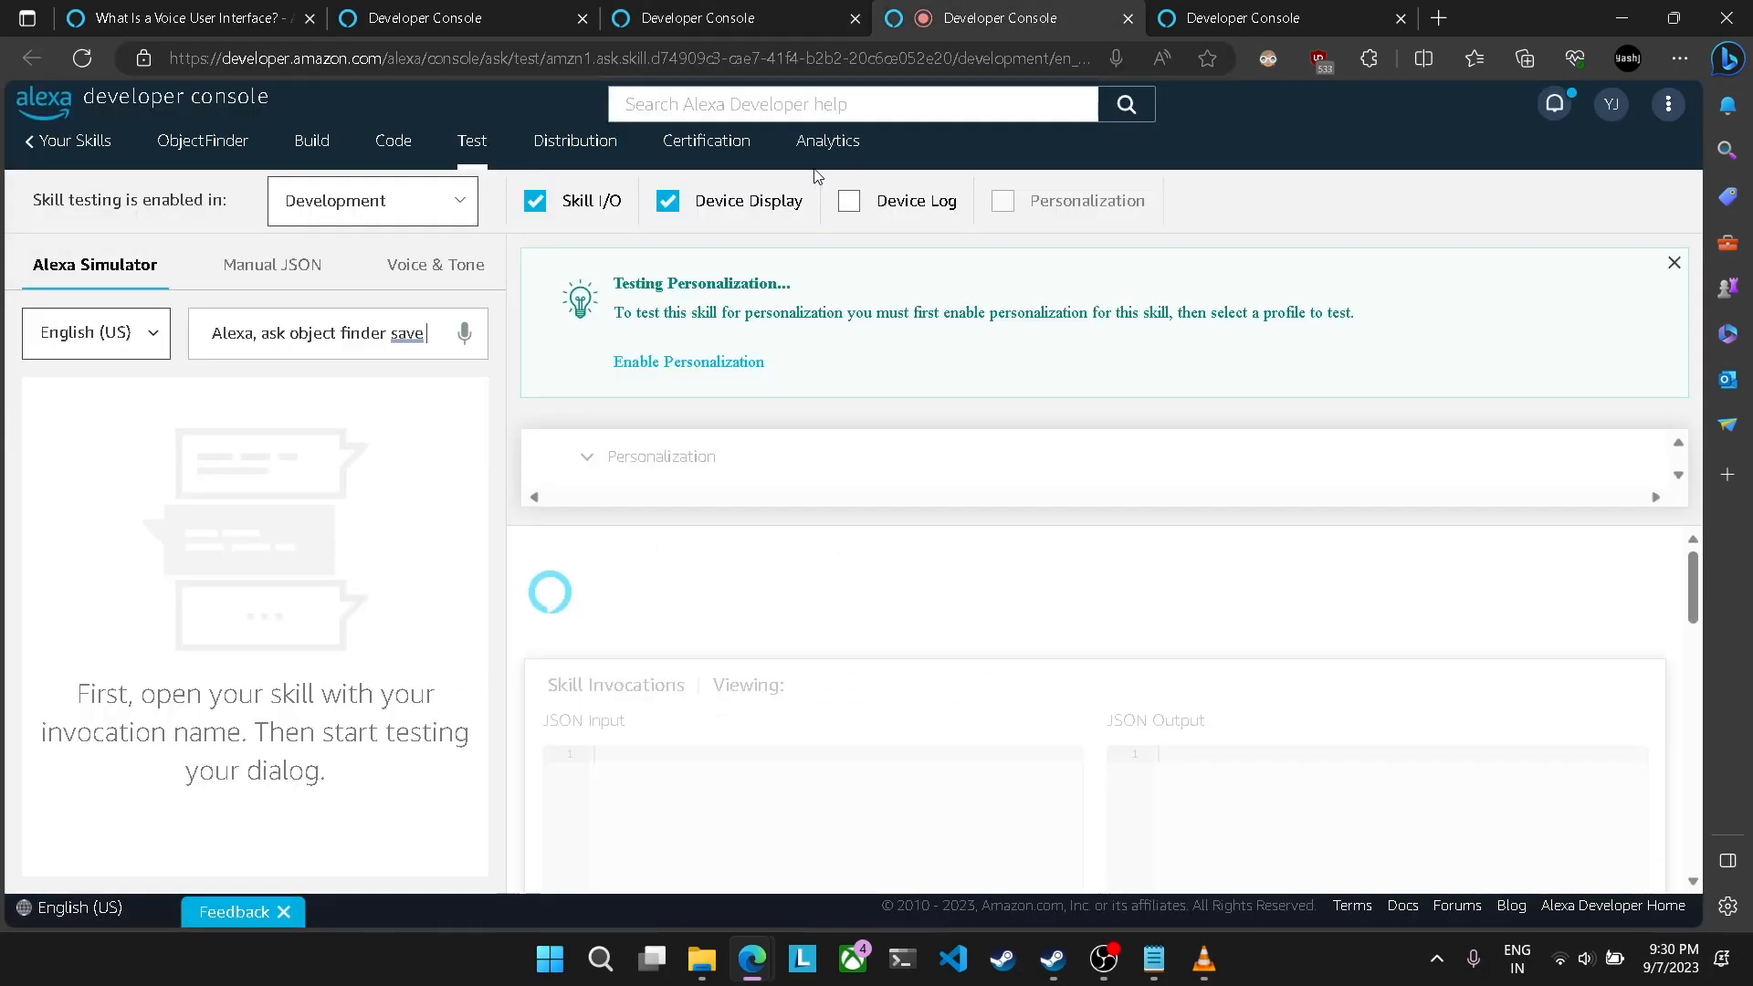
pyautogui.write('keys')
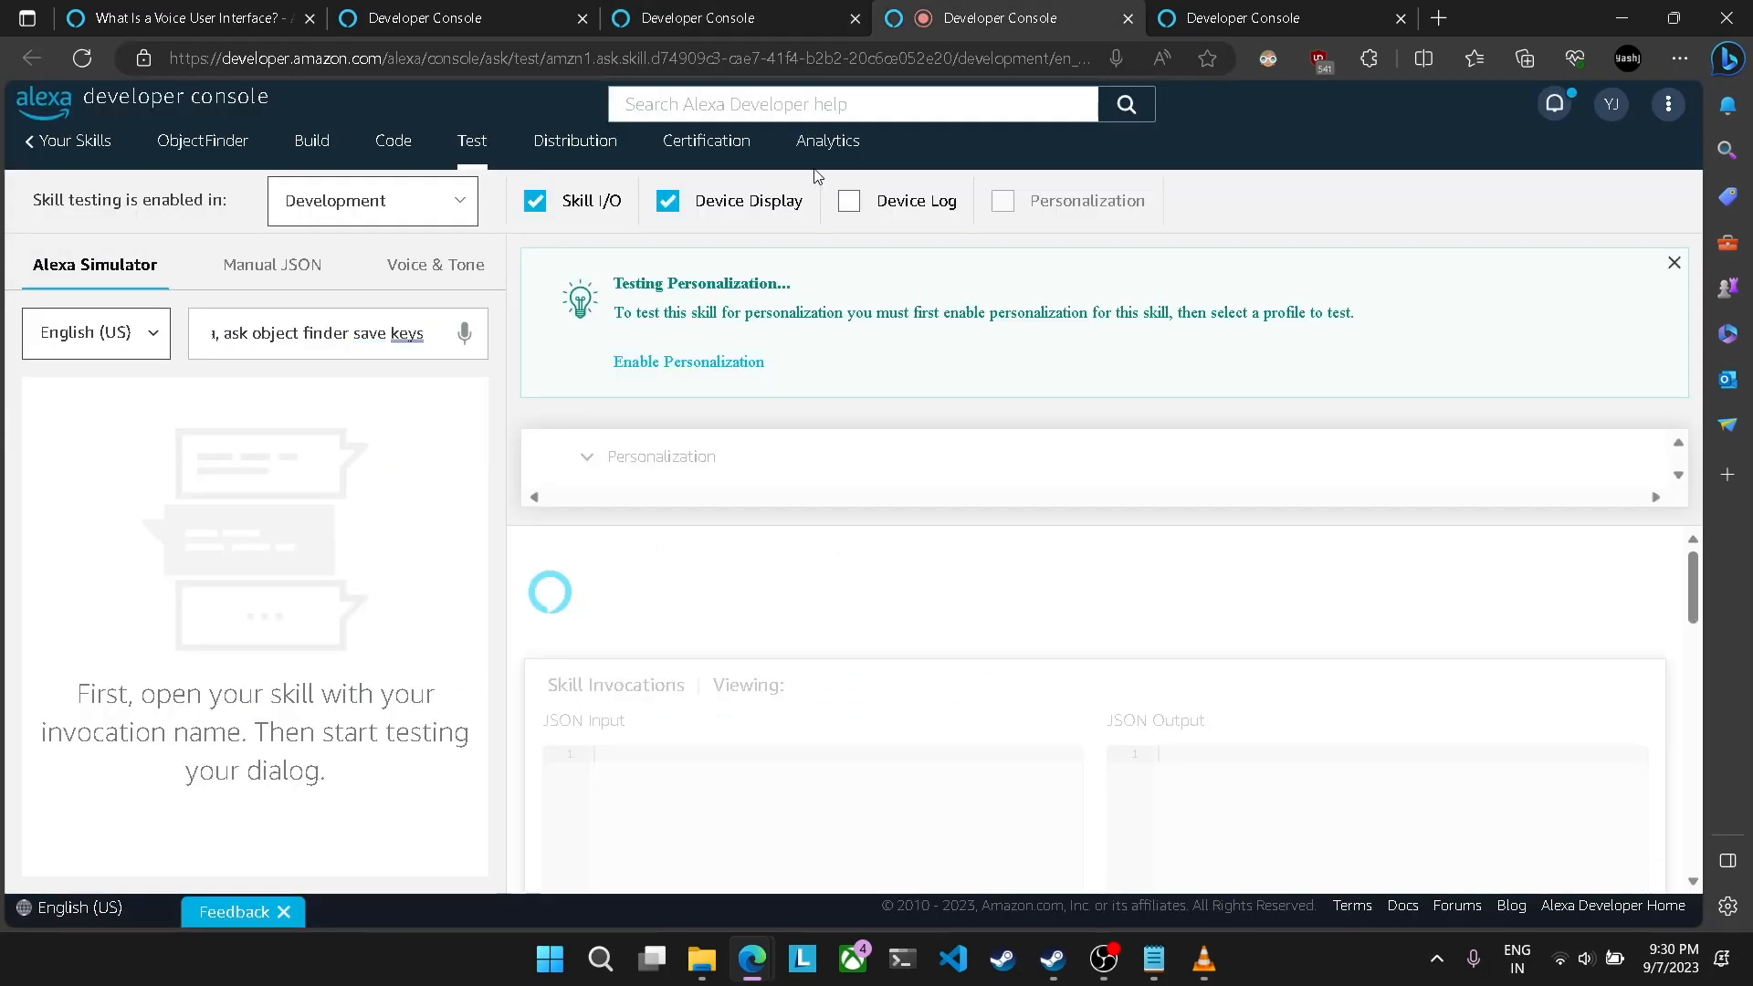
# Step: Review the location slot type's values and testSaveIntent's sample utterance and slots, and return to the simulator
pyautogui.click(721, 19)
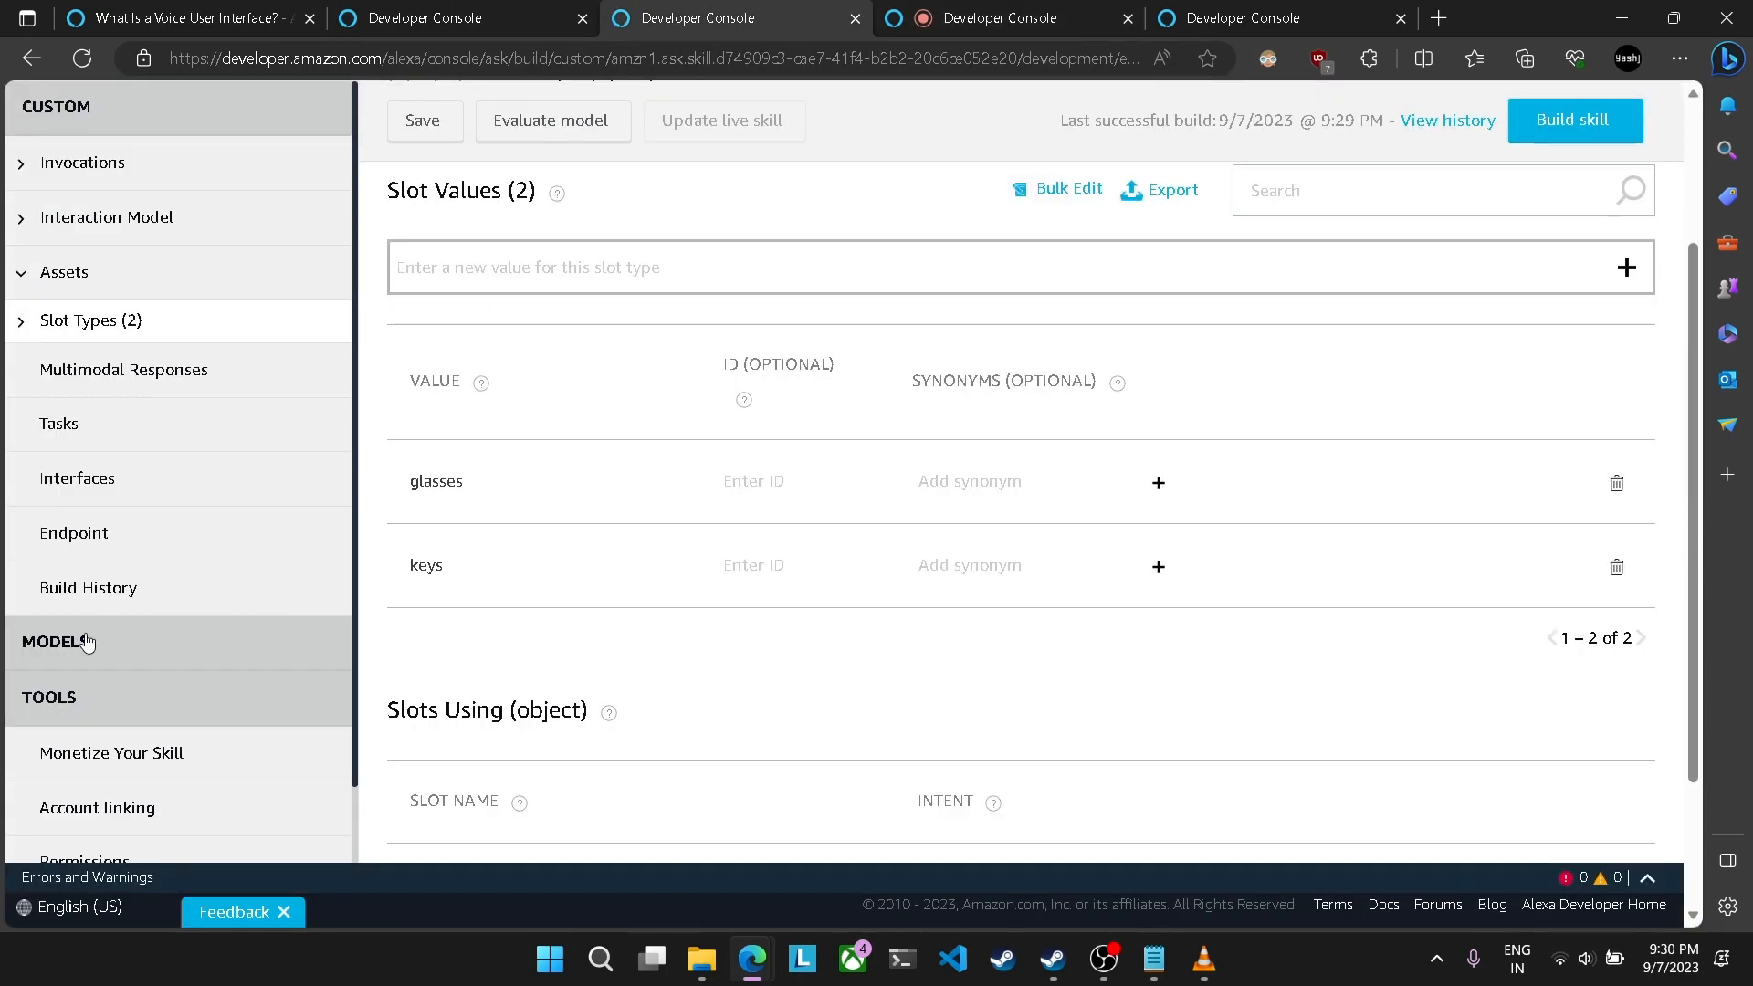
pyautogui.scroll(2, 87, 642)
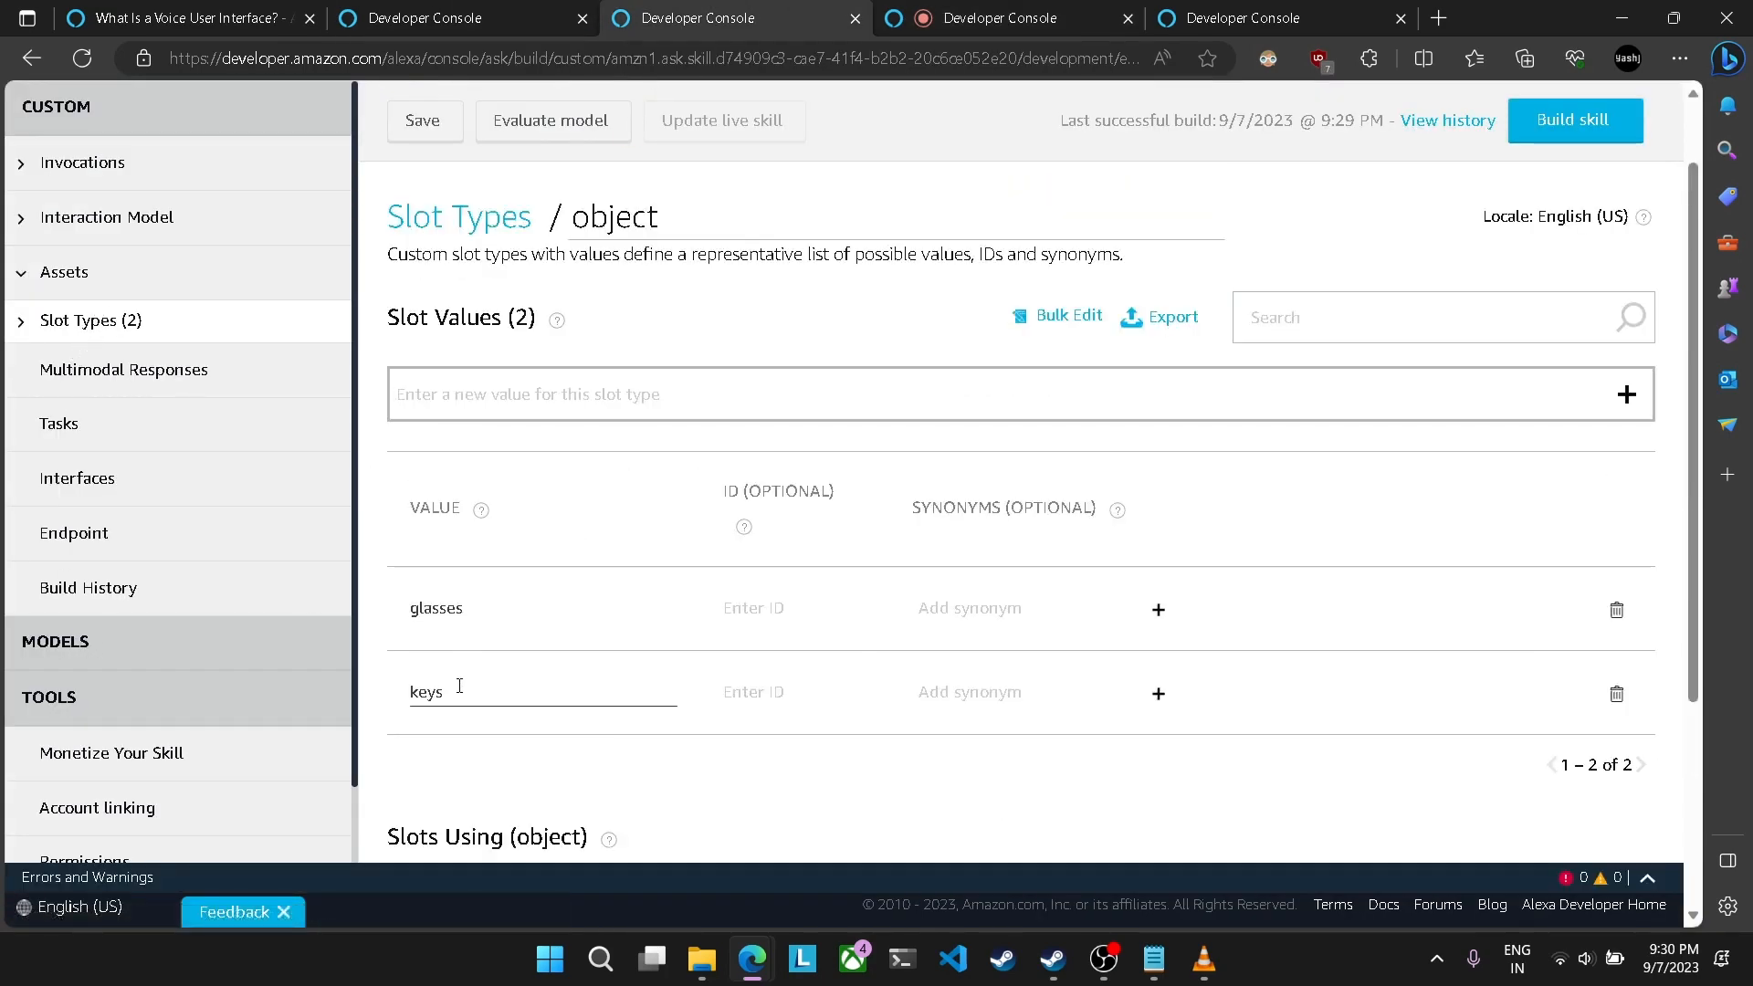
pyautogui.click(88, 320)
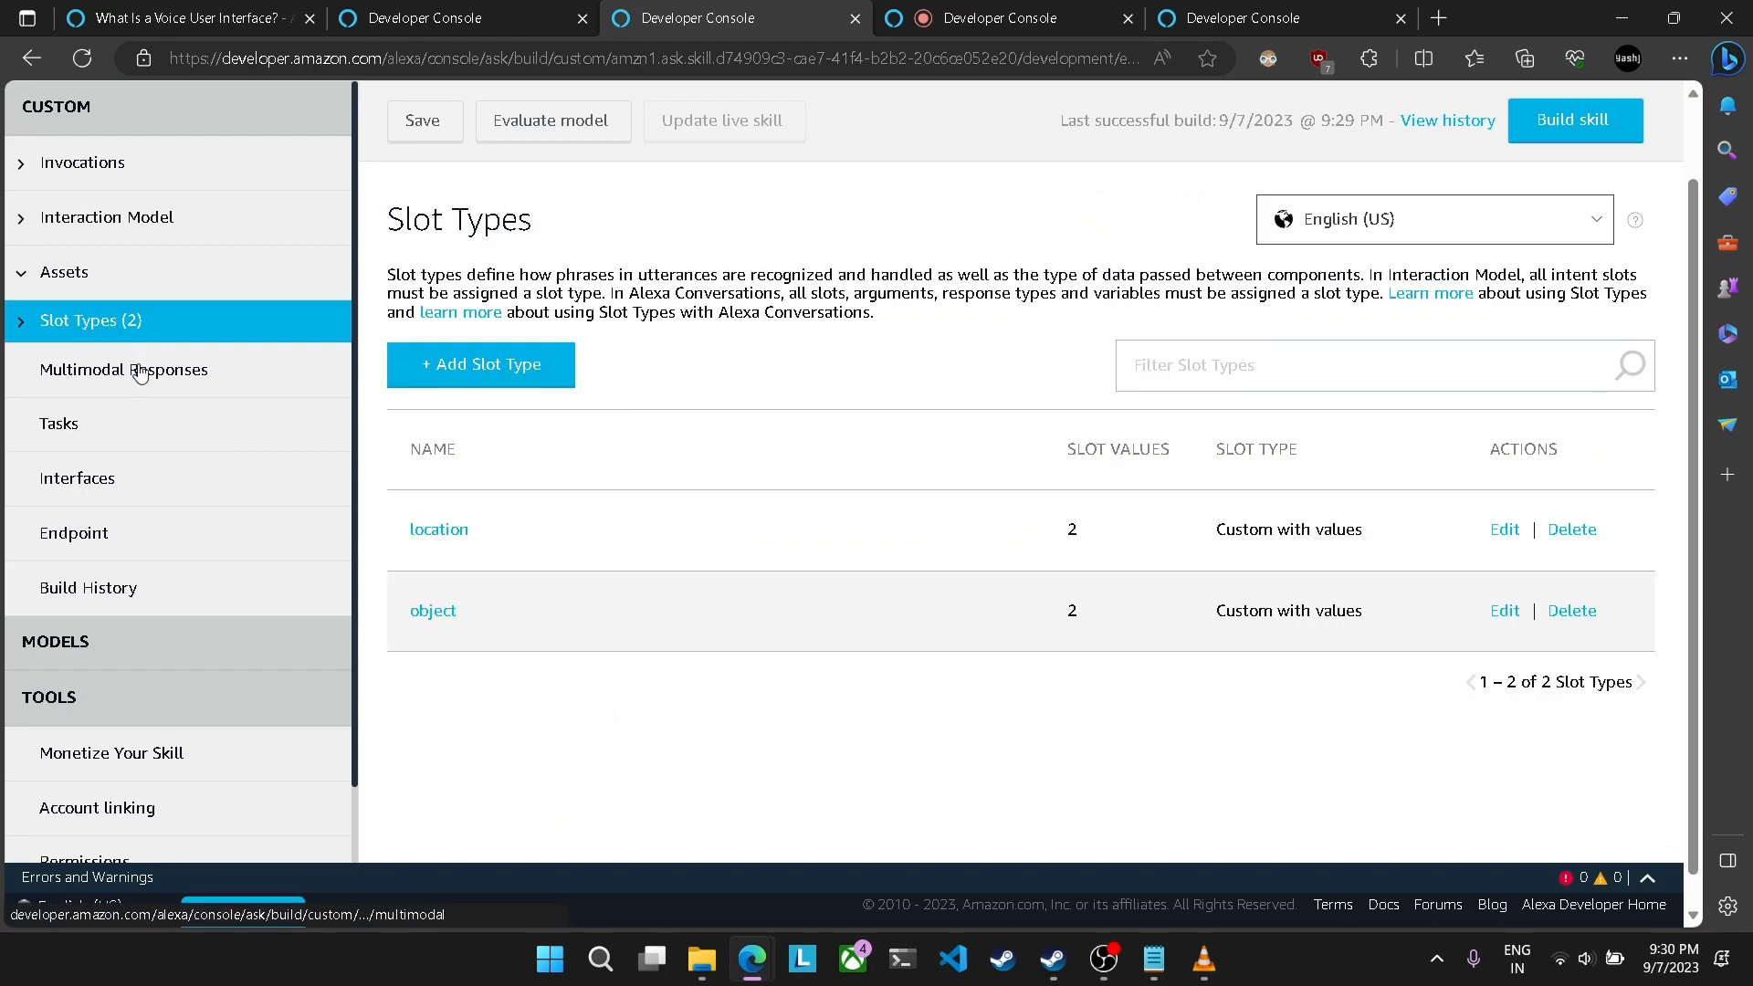
pyautogui.click(441, 534)
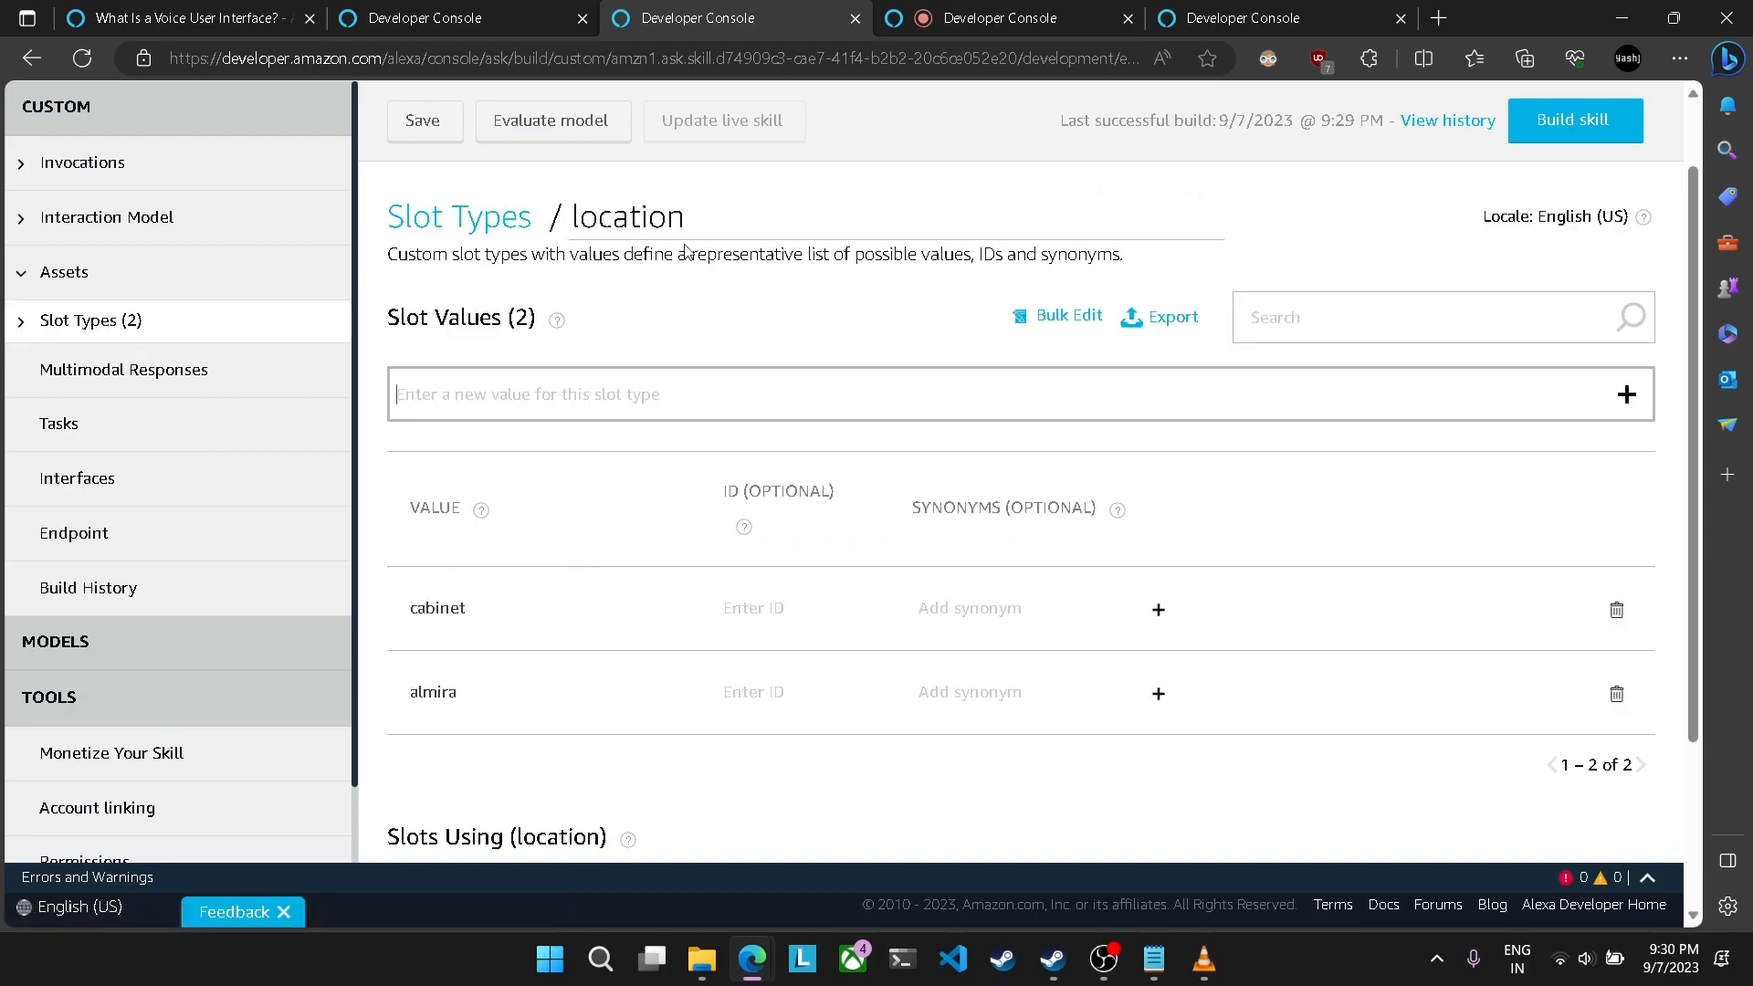
pyautogui.click(69, 219)
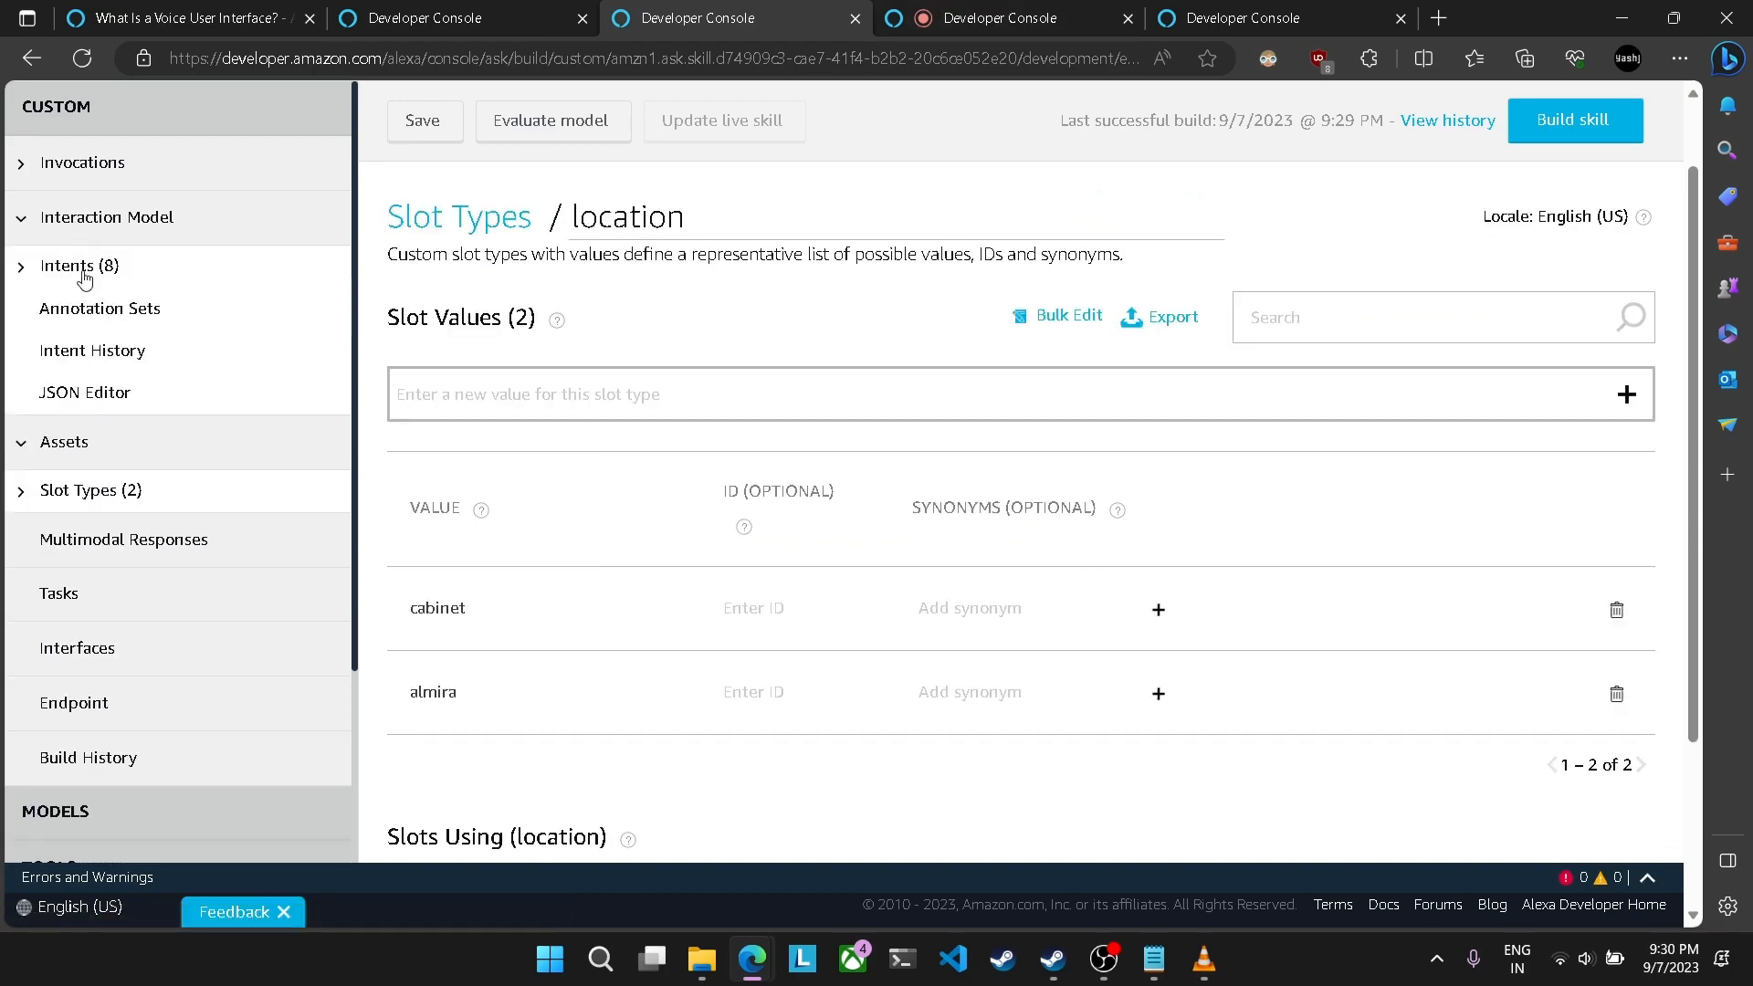
pyautogui.click(84, 278)
pyautogui.scroll(-4, 488, 557)
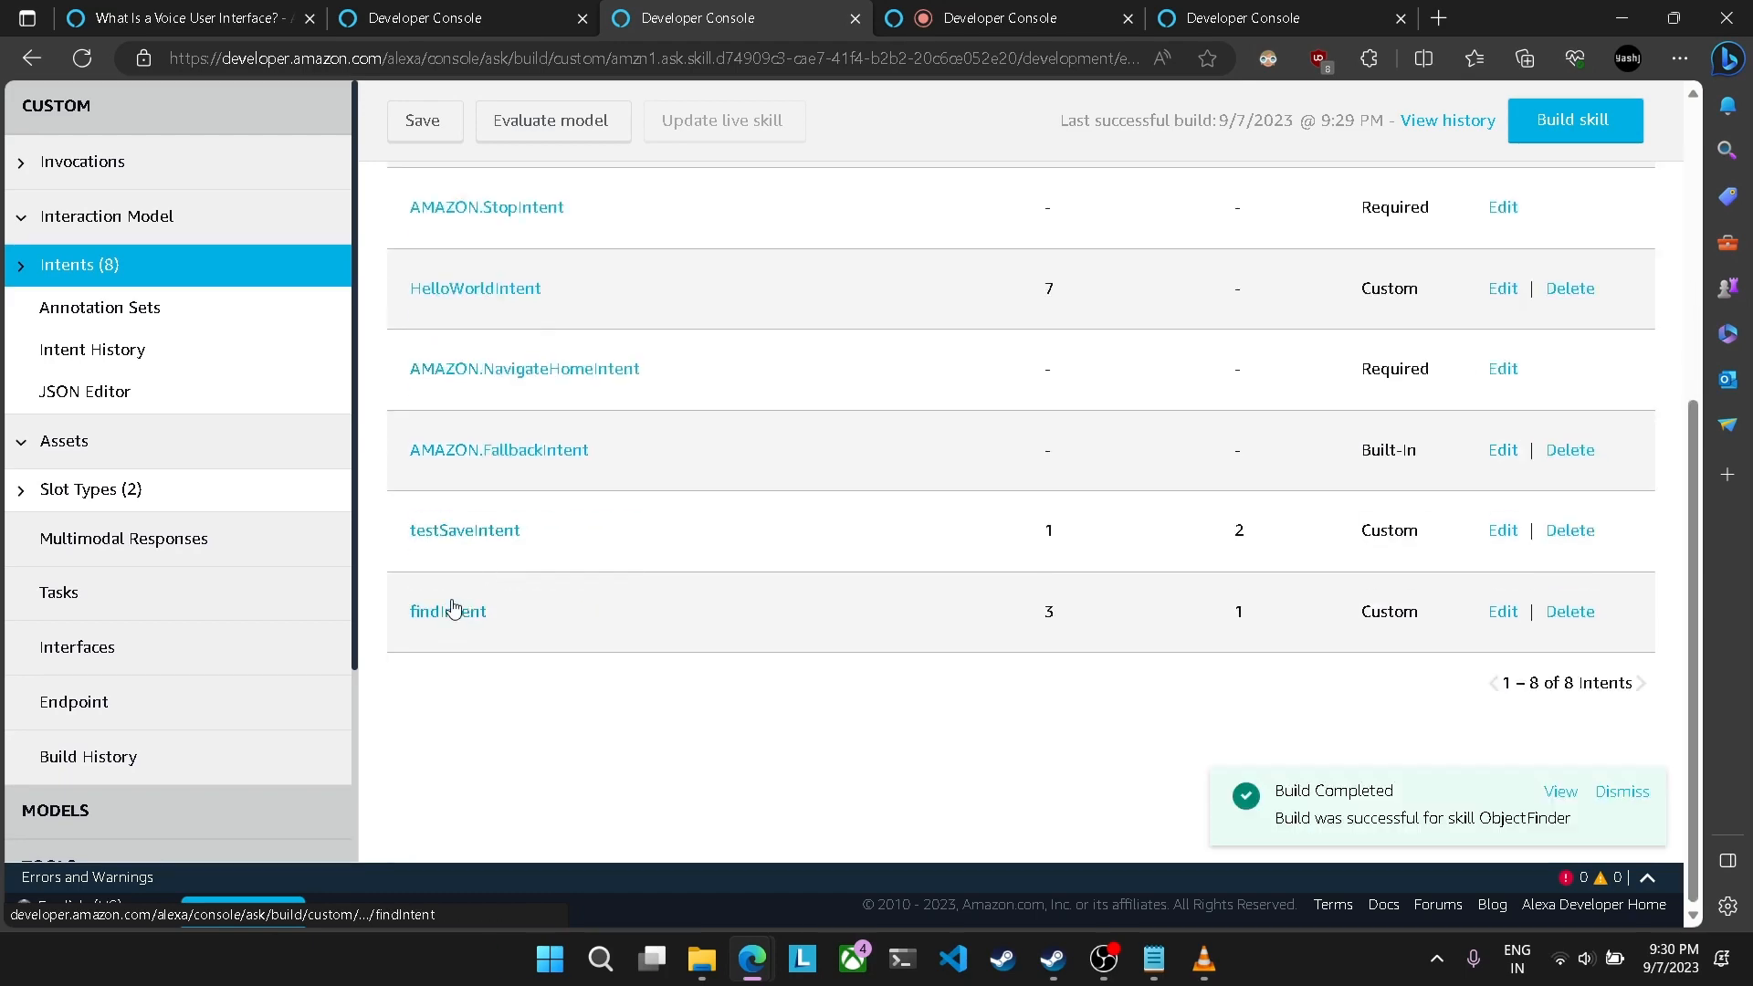
pyautogui.click(470, 531)
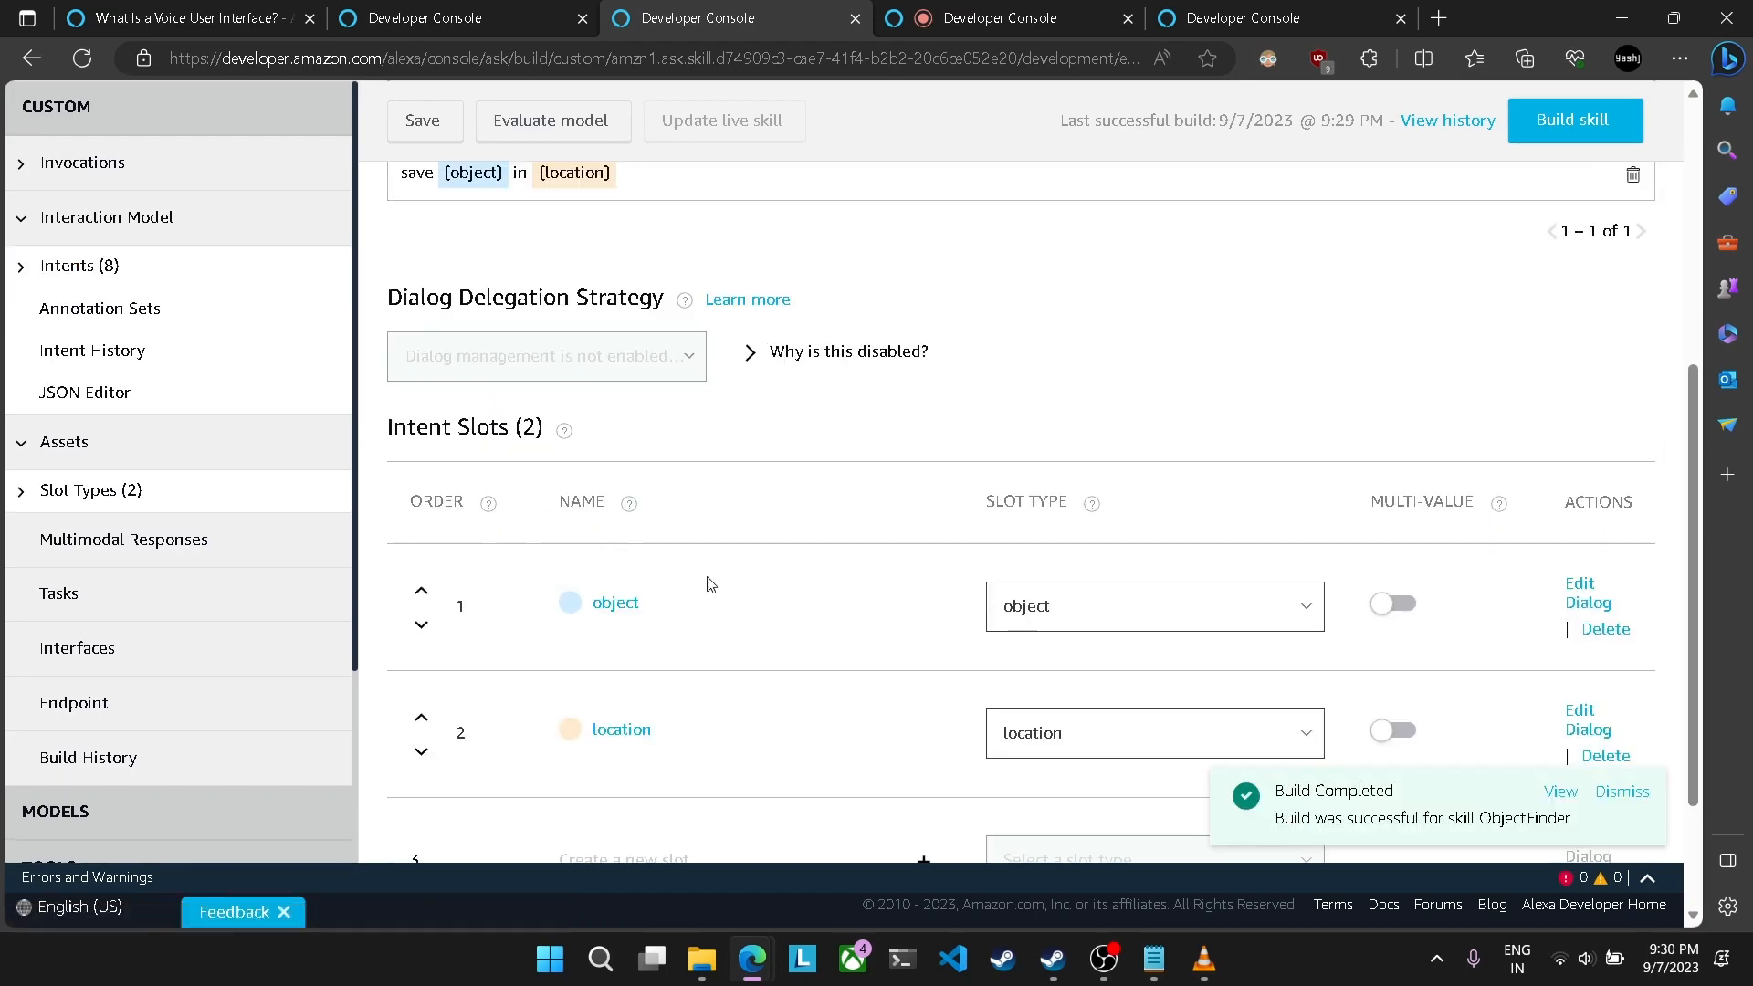
pyautogui.click(1004, 18)
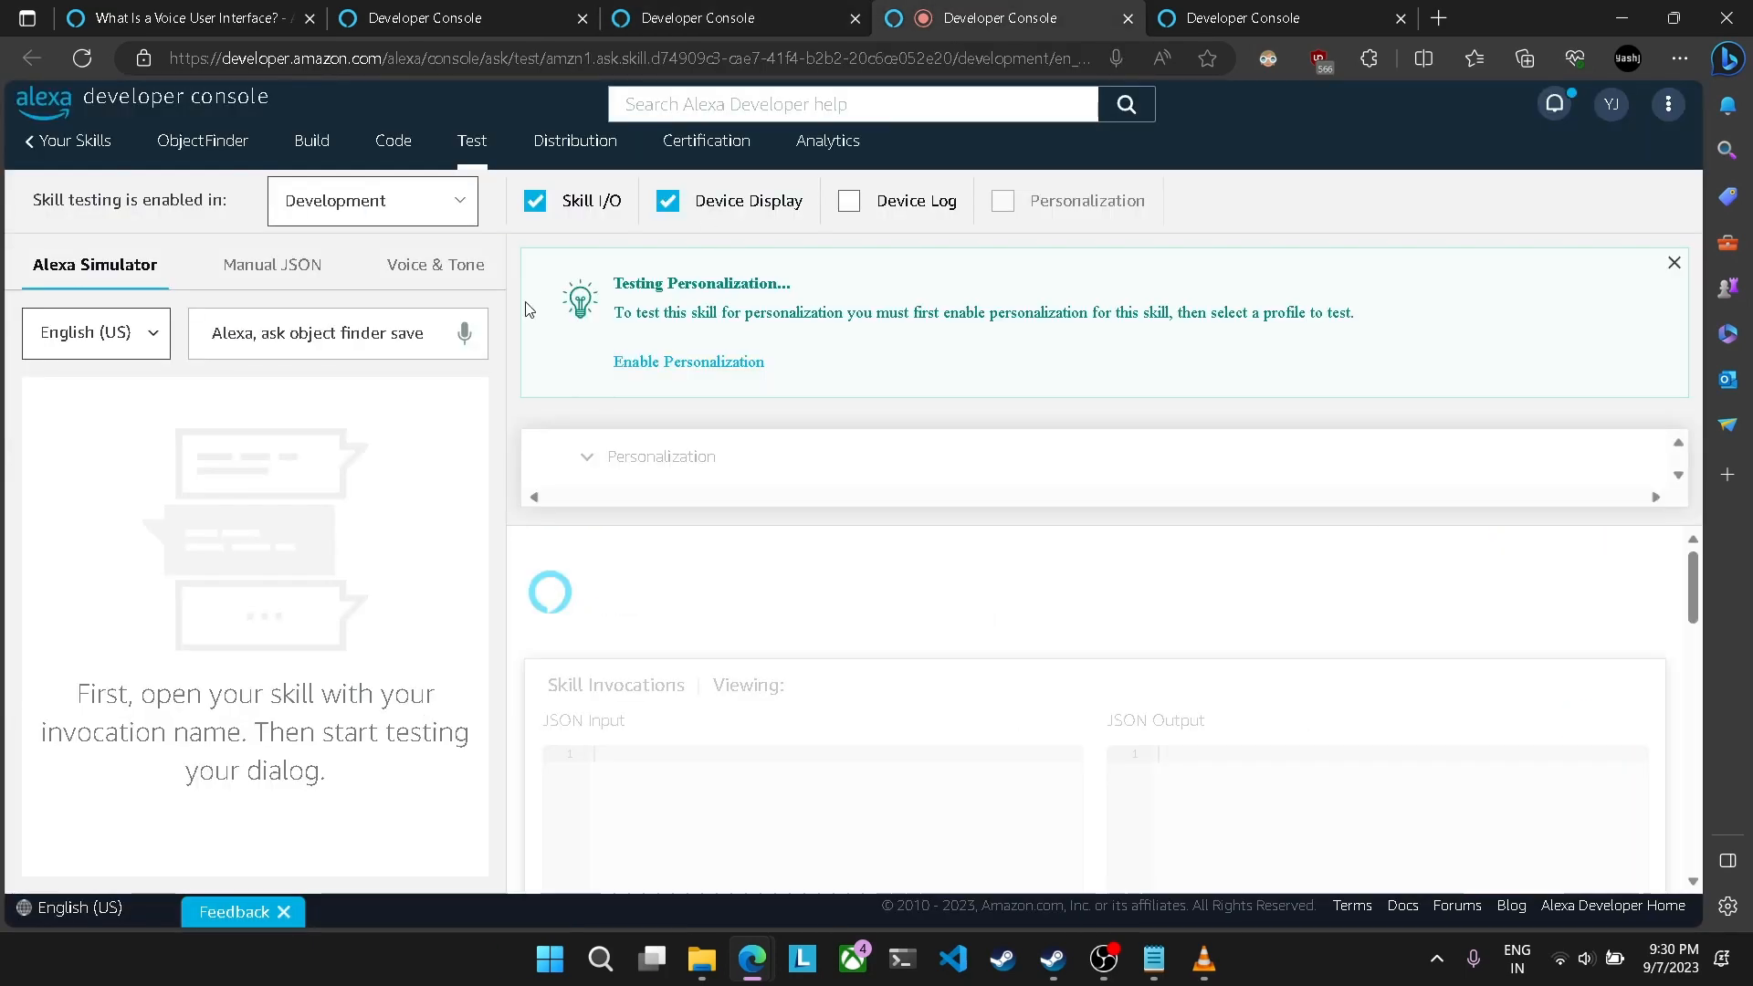
# Step: Complete the simulator request as "Alexa, ask object finder save keys in almira" and send it
pyautogui.click(429, 338)
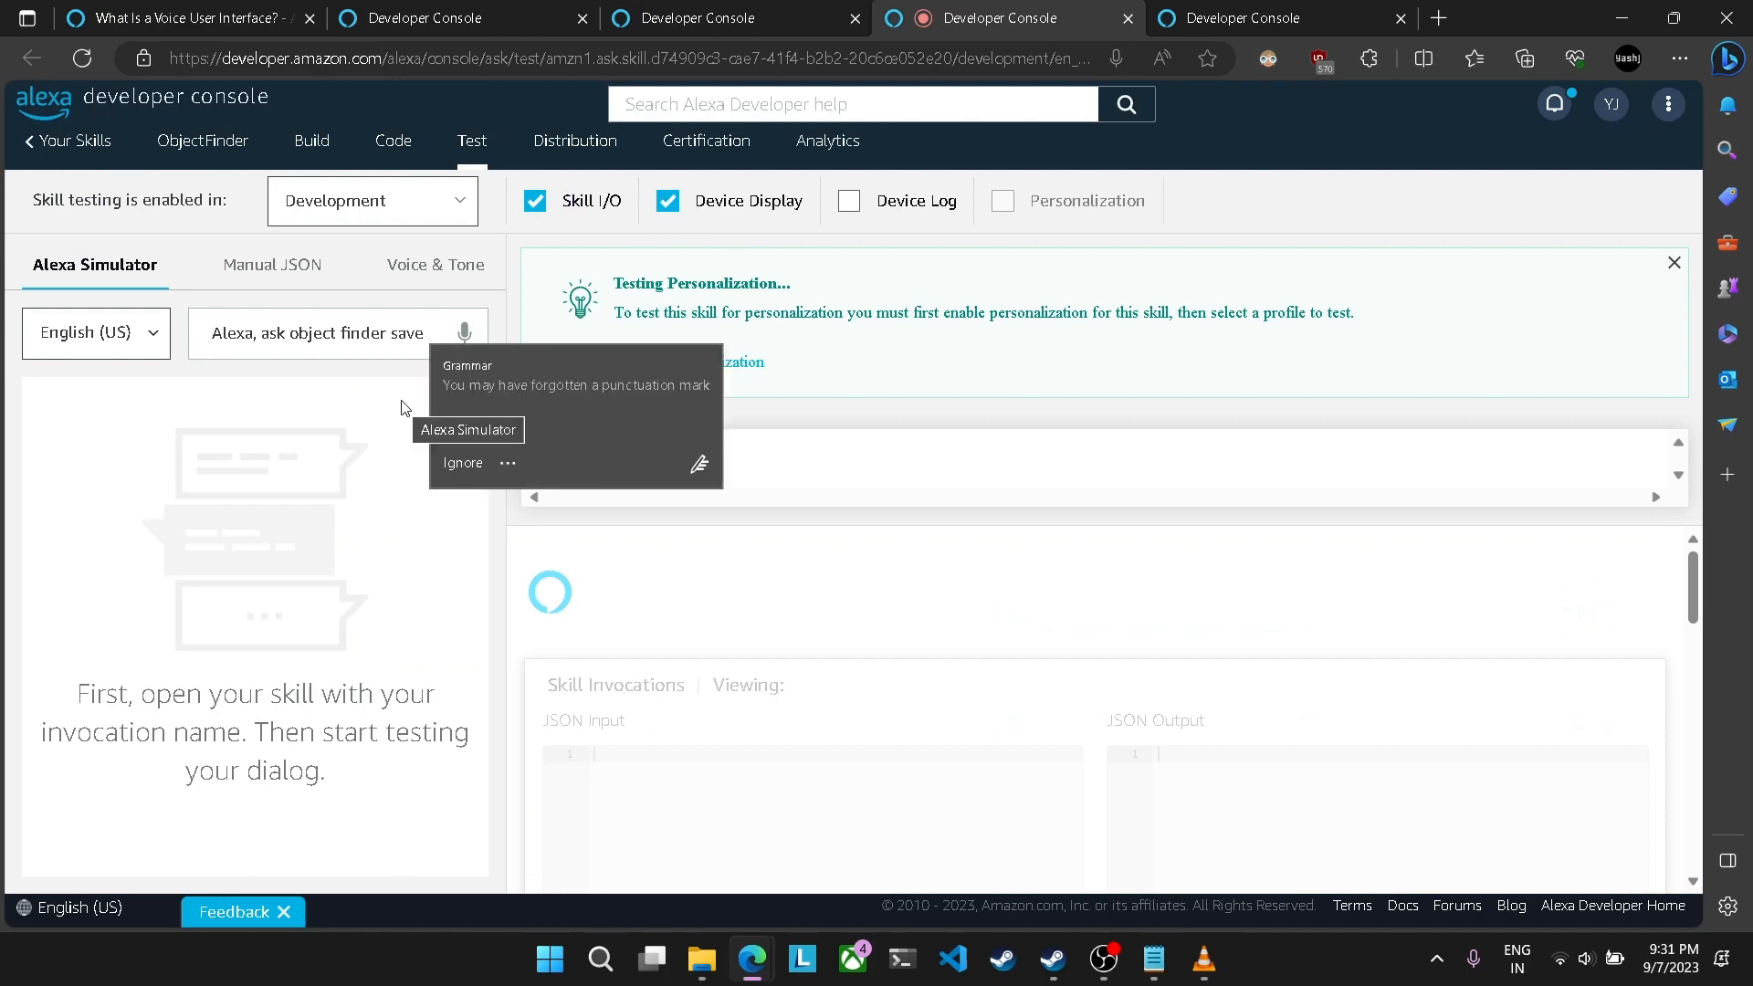
pyautogui.write('keys')
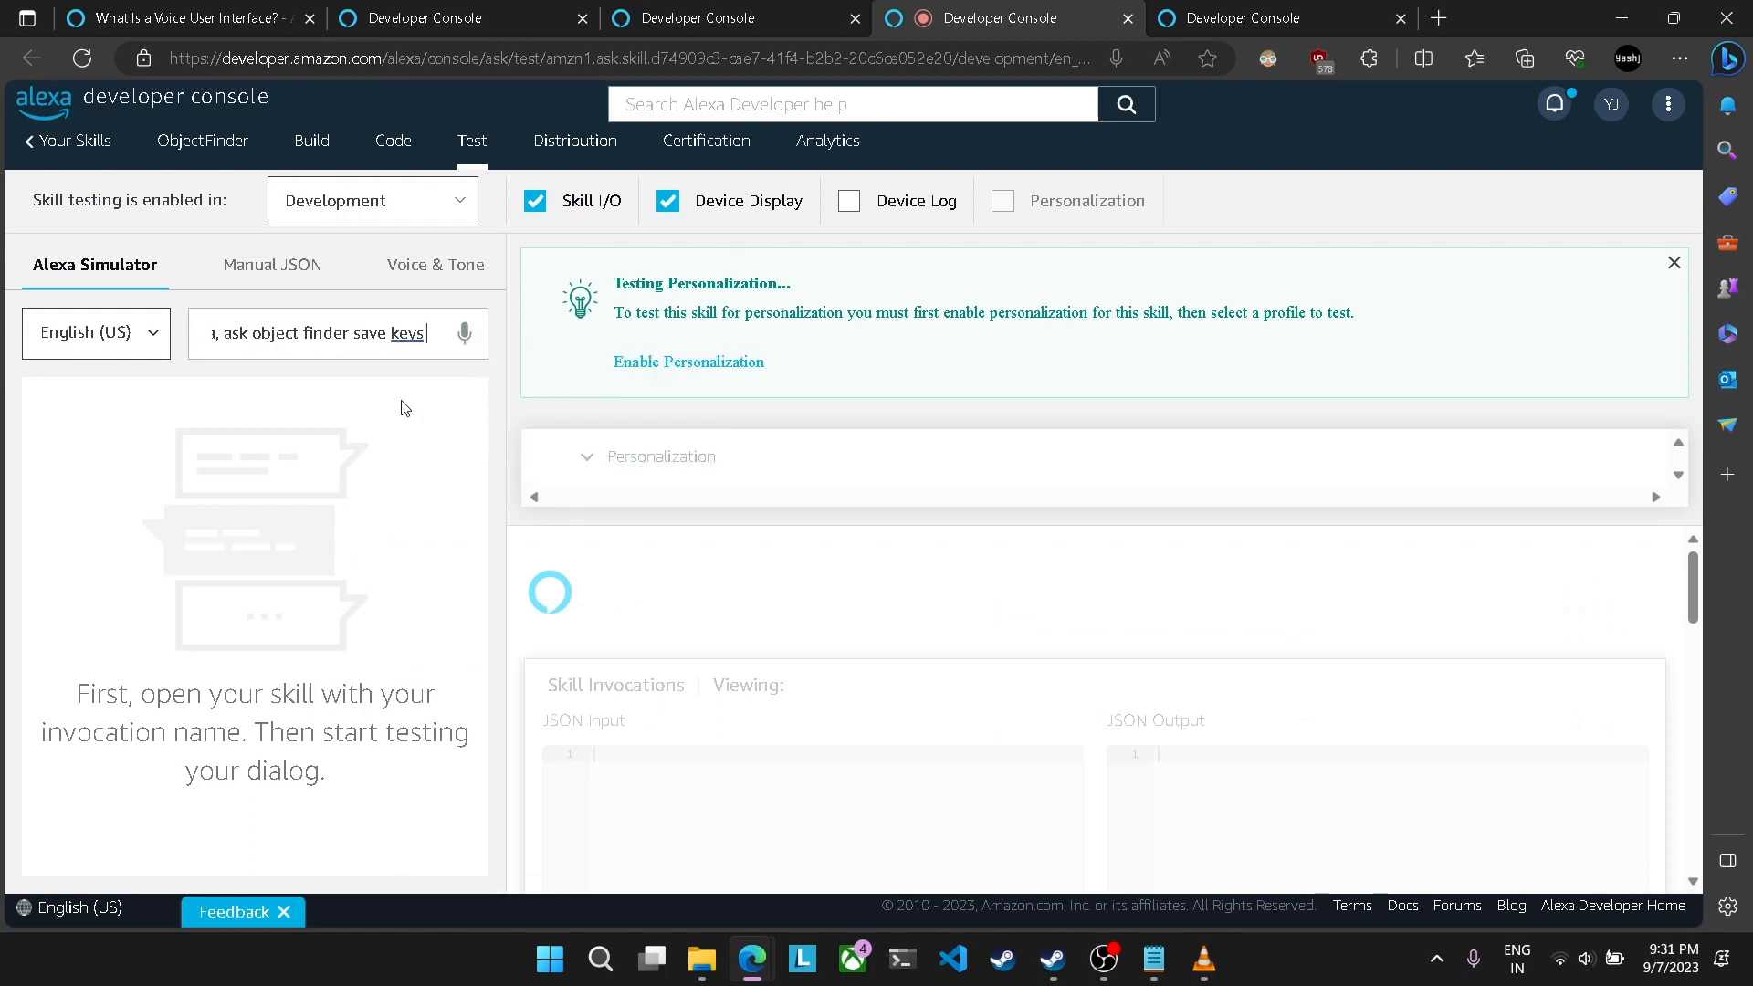
pyautogui.write(' in almira')
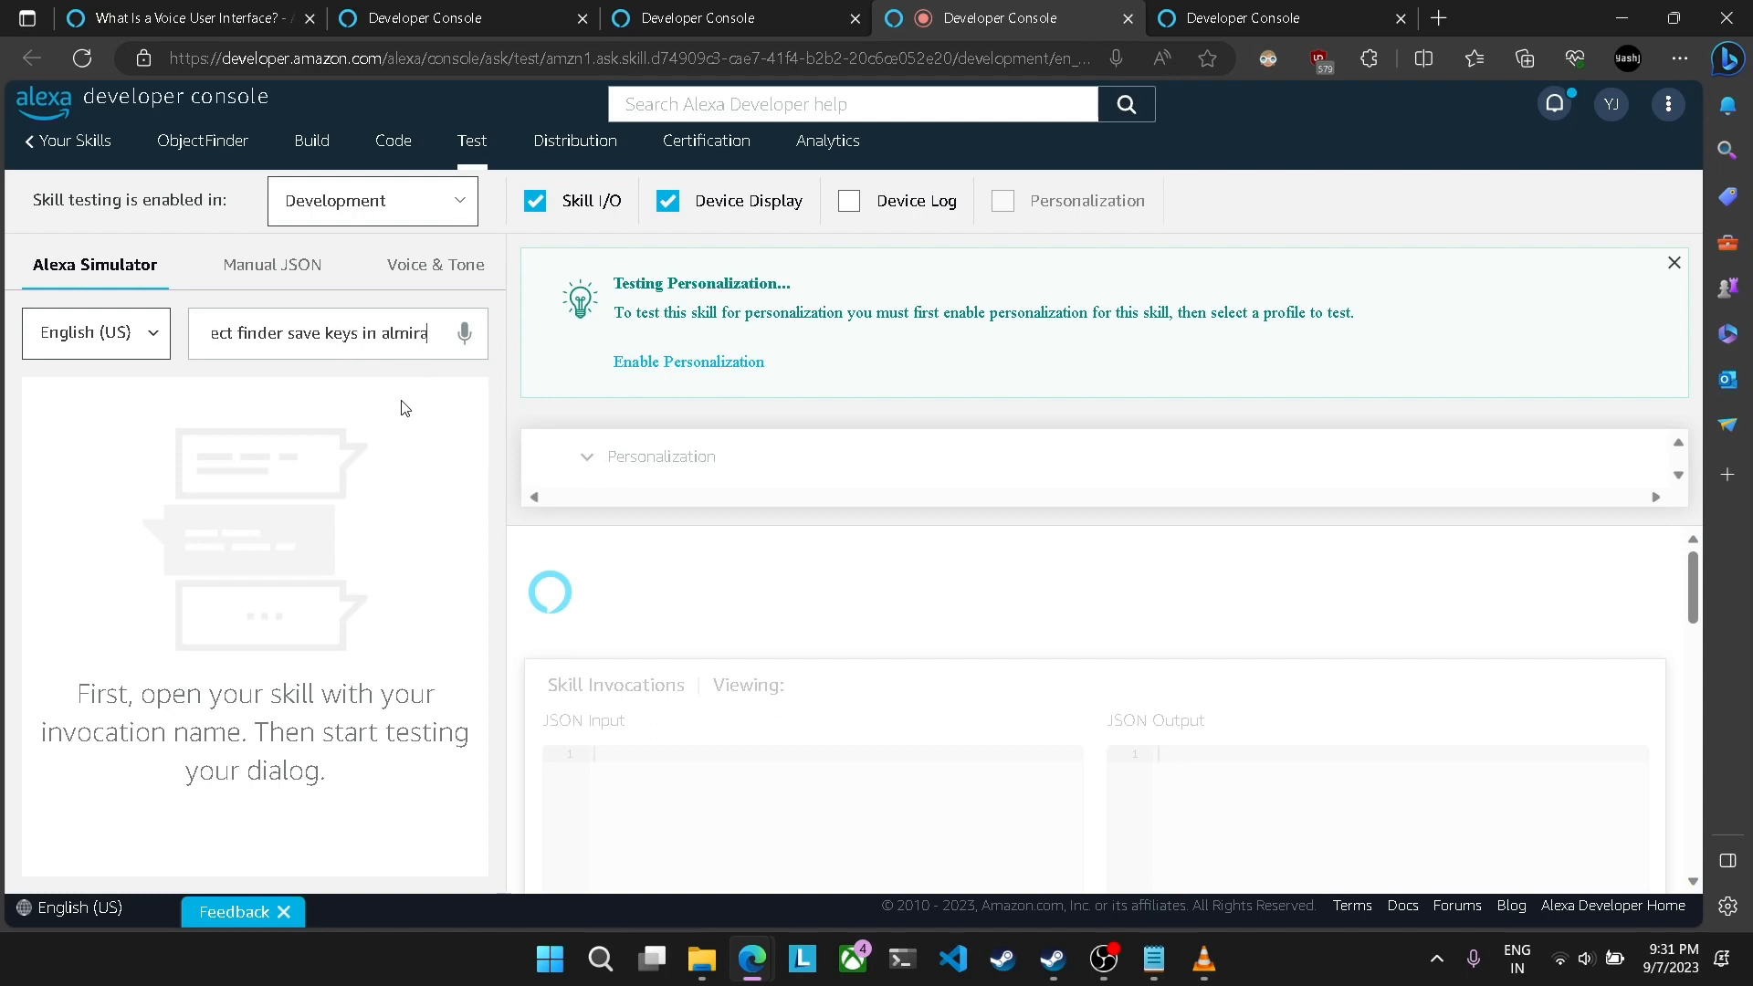
pyautogui.press('Return')
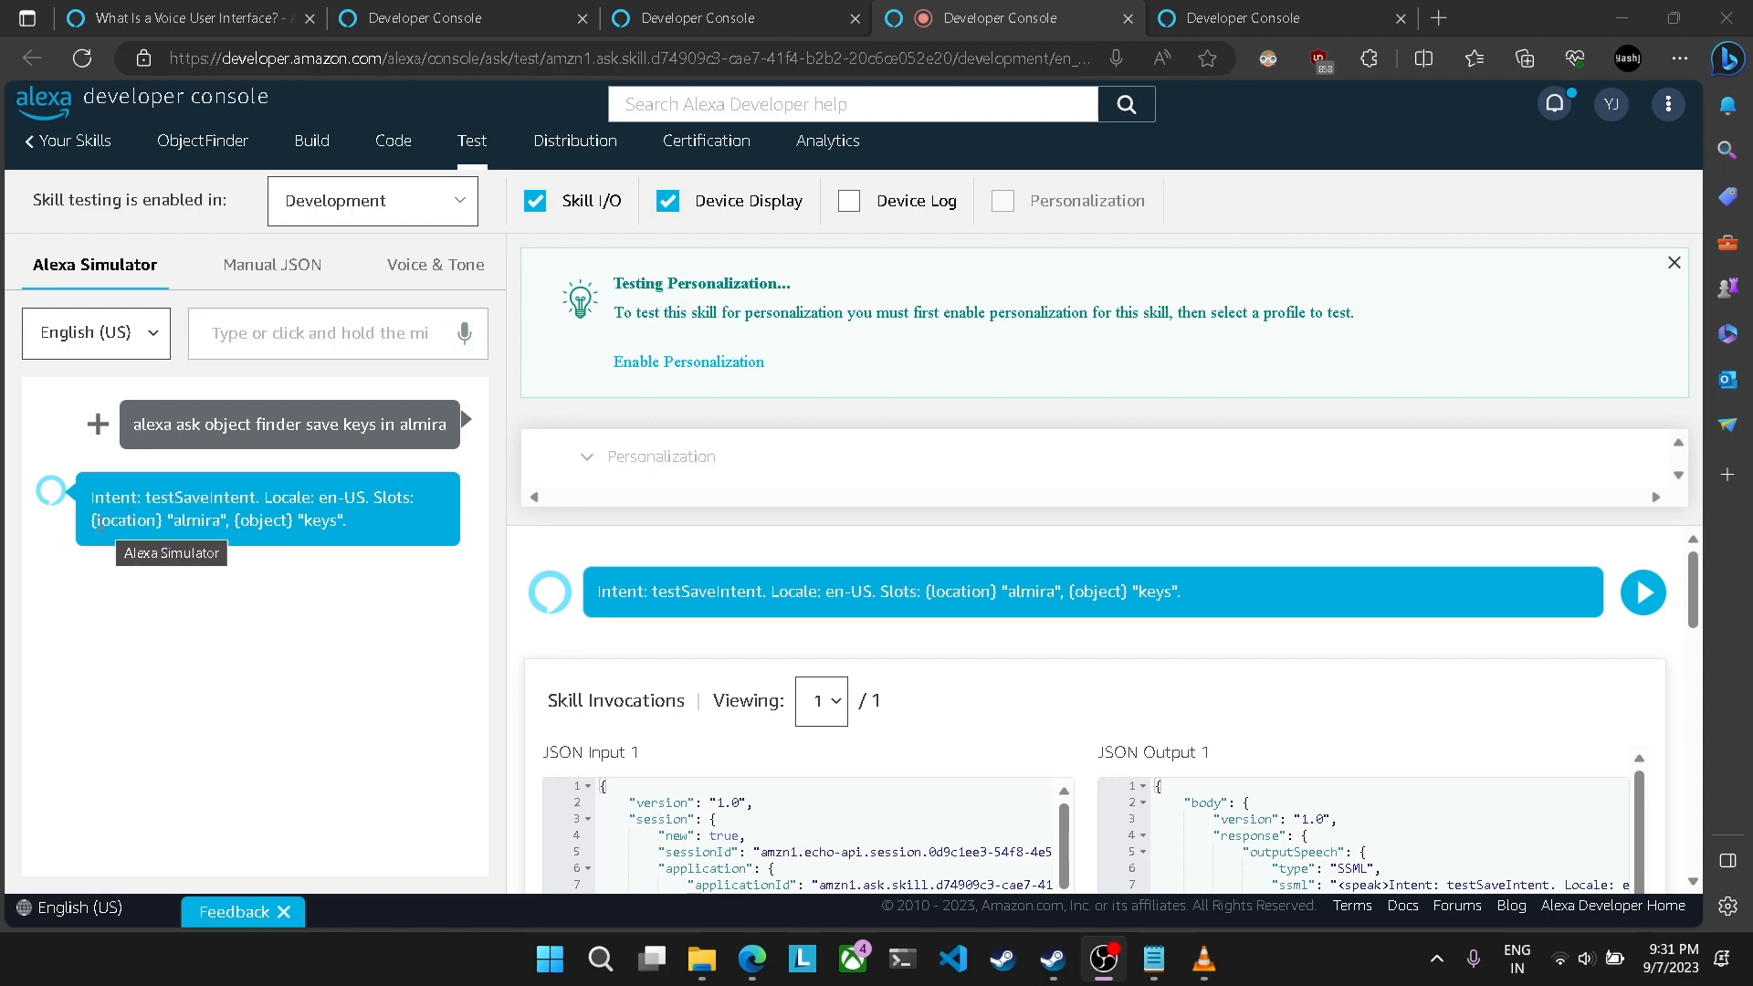
# Step: Examine the simulator's response for the triggered intent and the location and object slot values
pyautogui.moveTo(98, 520); pyautogui.dragTo(137, 521)
pyautogui.moveTo(263, 521); pyautogui.dragTo(330, 522)
pyautogui.click(165, 527)
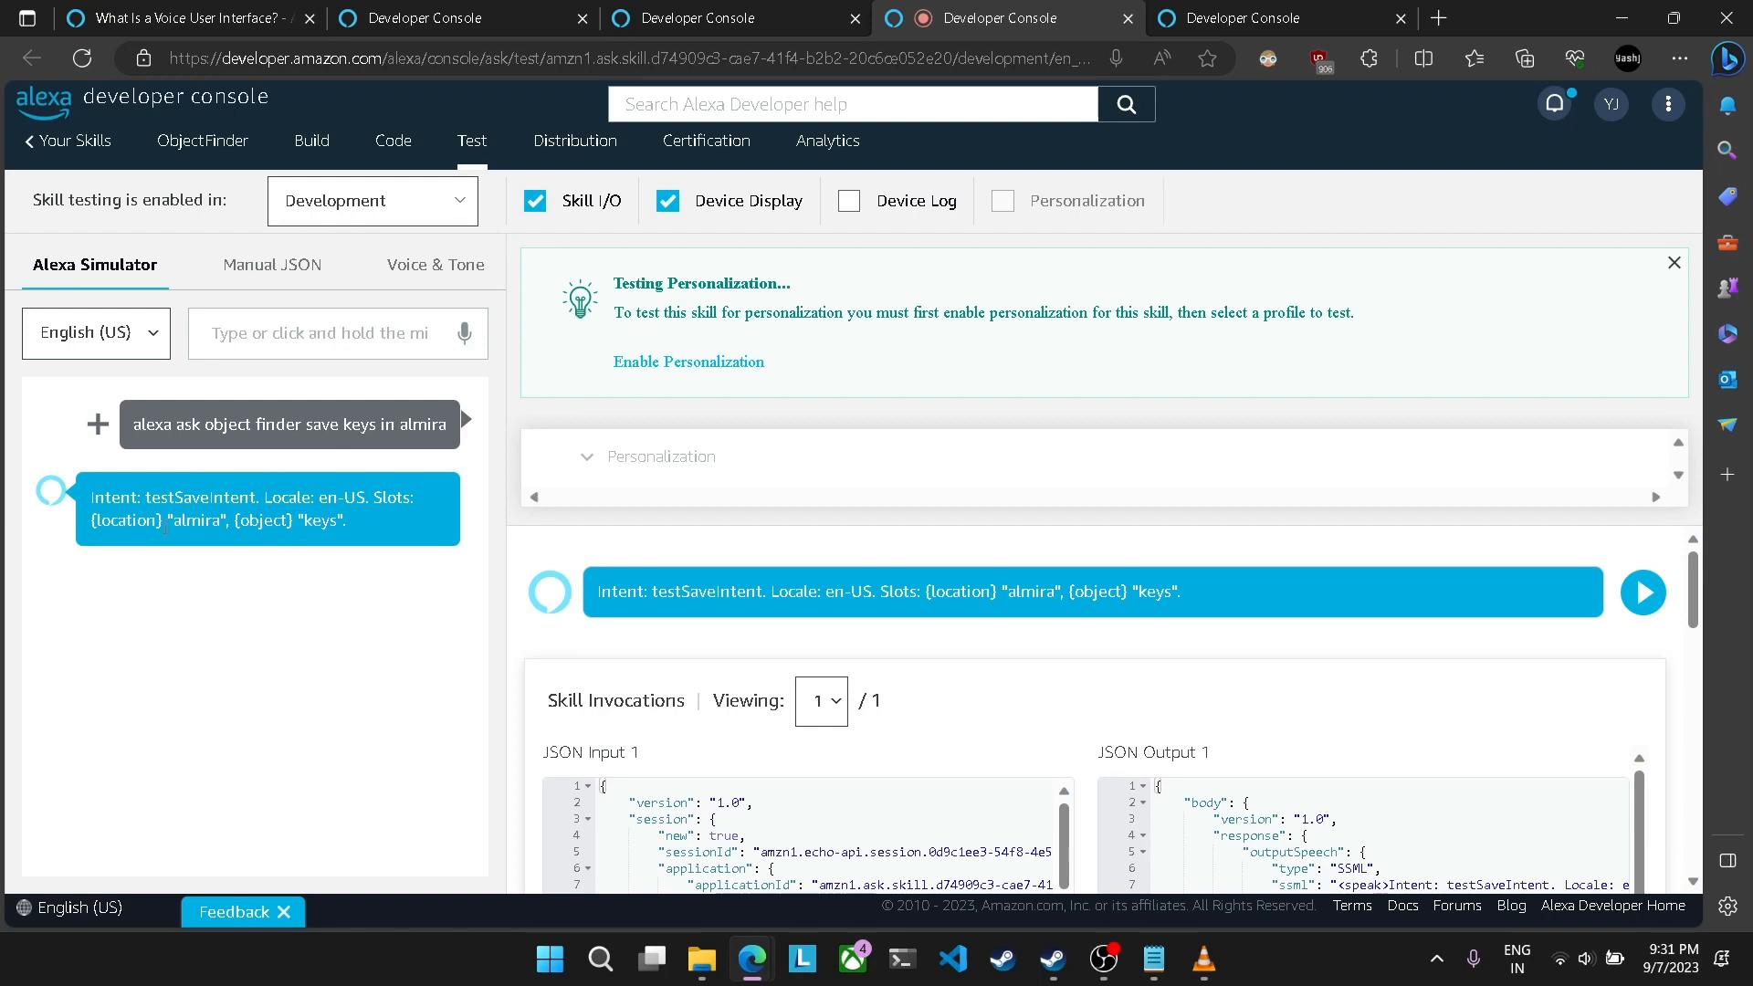
pyautogui.moveTo(102, 524); pyautogui.dragTo(323, 527)
pyautogui.moveTo(112, 500); pyautogui.dragTo(224, 500)
pyautogui.click(242, 623)
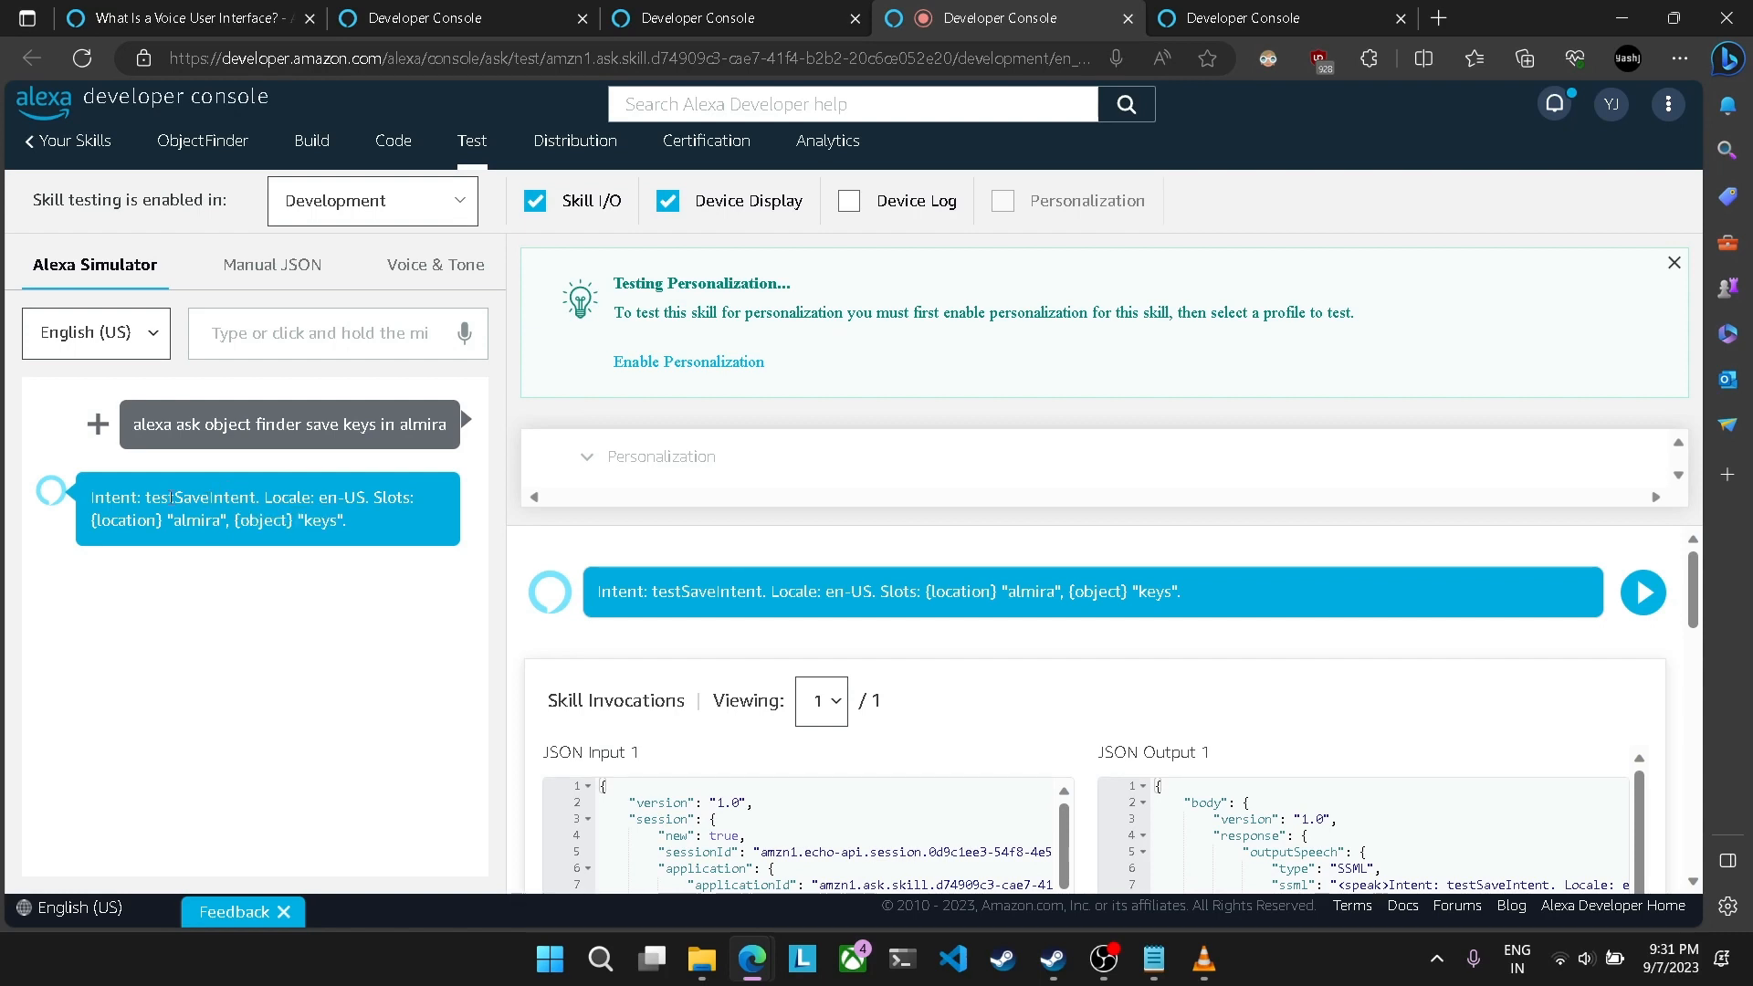
pyautogui.moveTo(168, 498); pyautogui.dragTo(348, 525)
pyautogui.click(227, 586)
pyautogui.moveTo(230, 498)
pyautogui.mouseDown()
pyautogui.moveTo(165, 505)
pyautogui.moveTo(251, 520)
pyautogui.mouseUp()
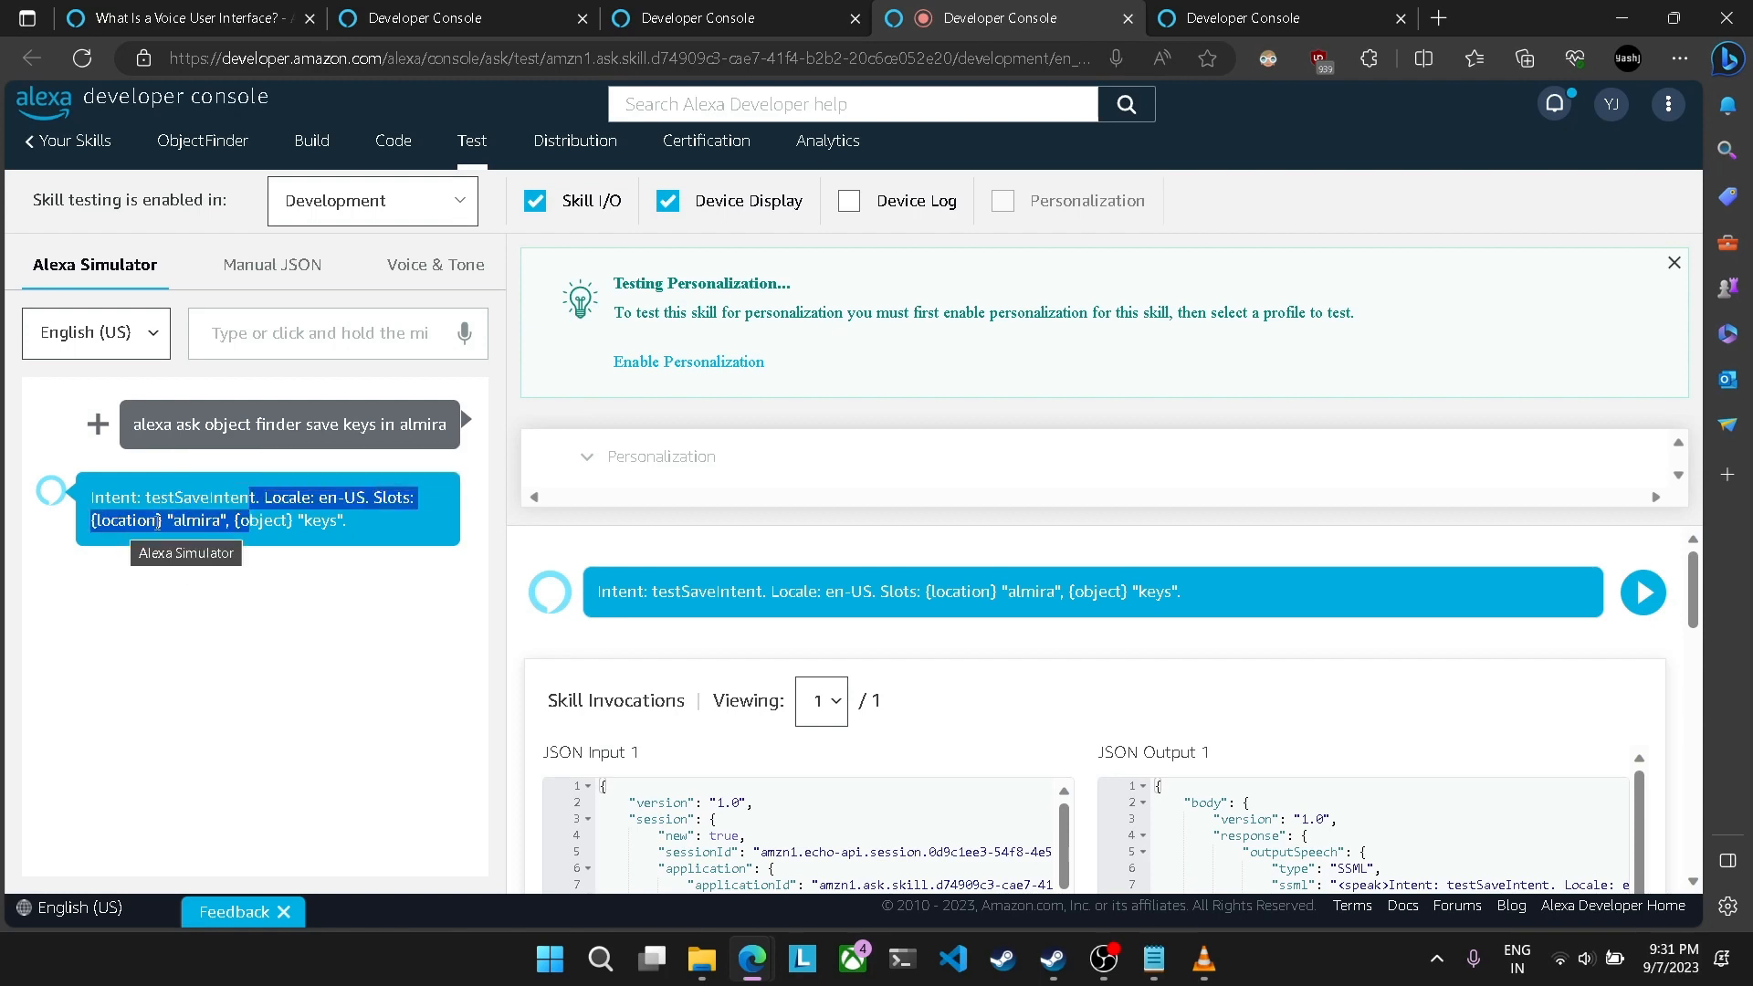
pyautogui.click(217, 581)
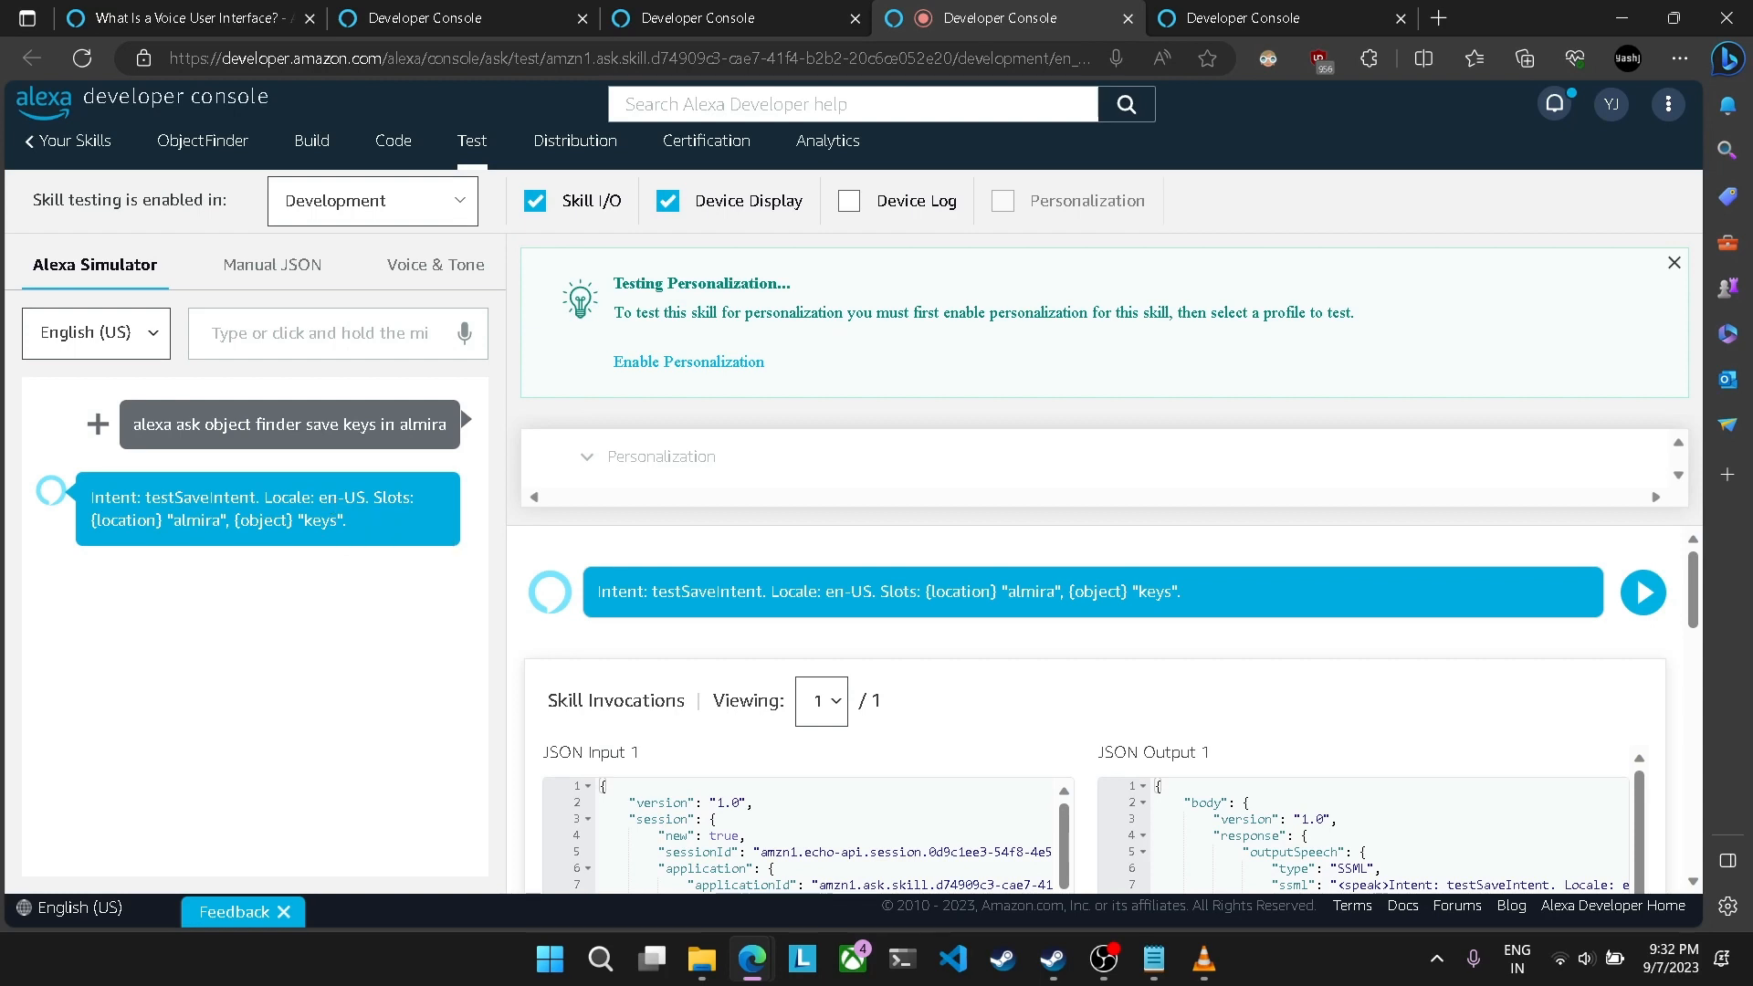
# Step: Return to the skill's build page and check its slot types and skill invocation name
pyautogui.hotkey('alt', 'Tab')
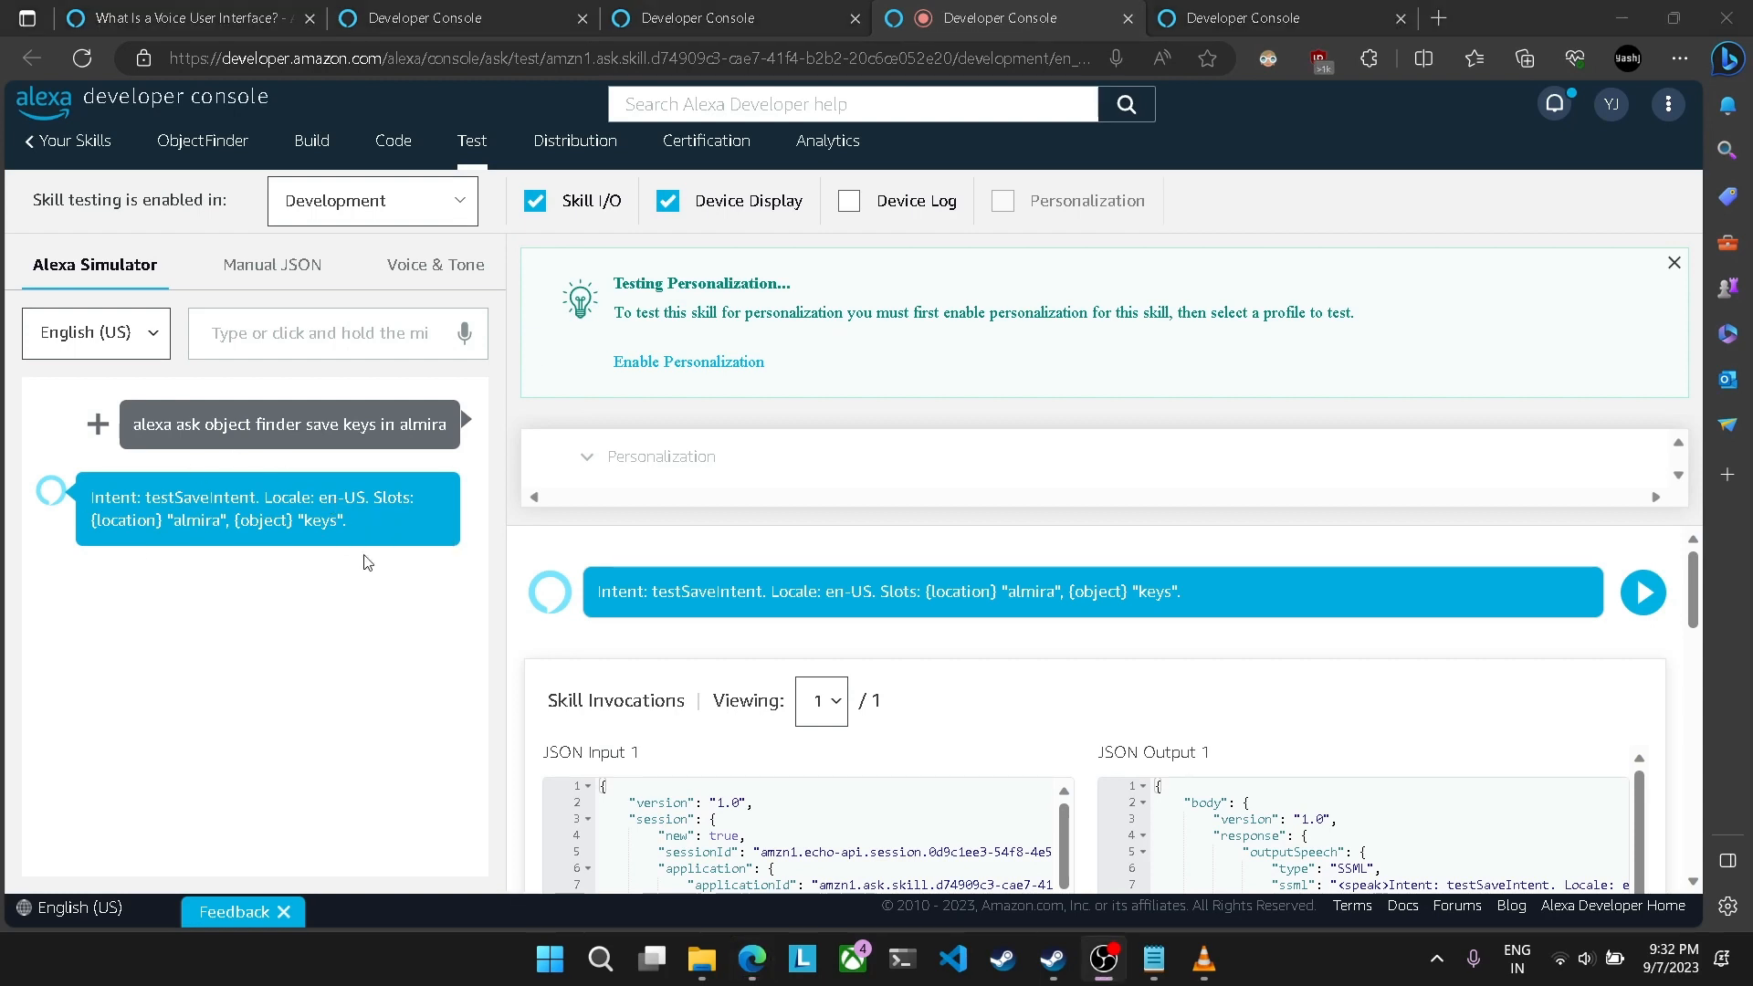
pyautogui.click(685, 17)
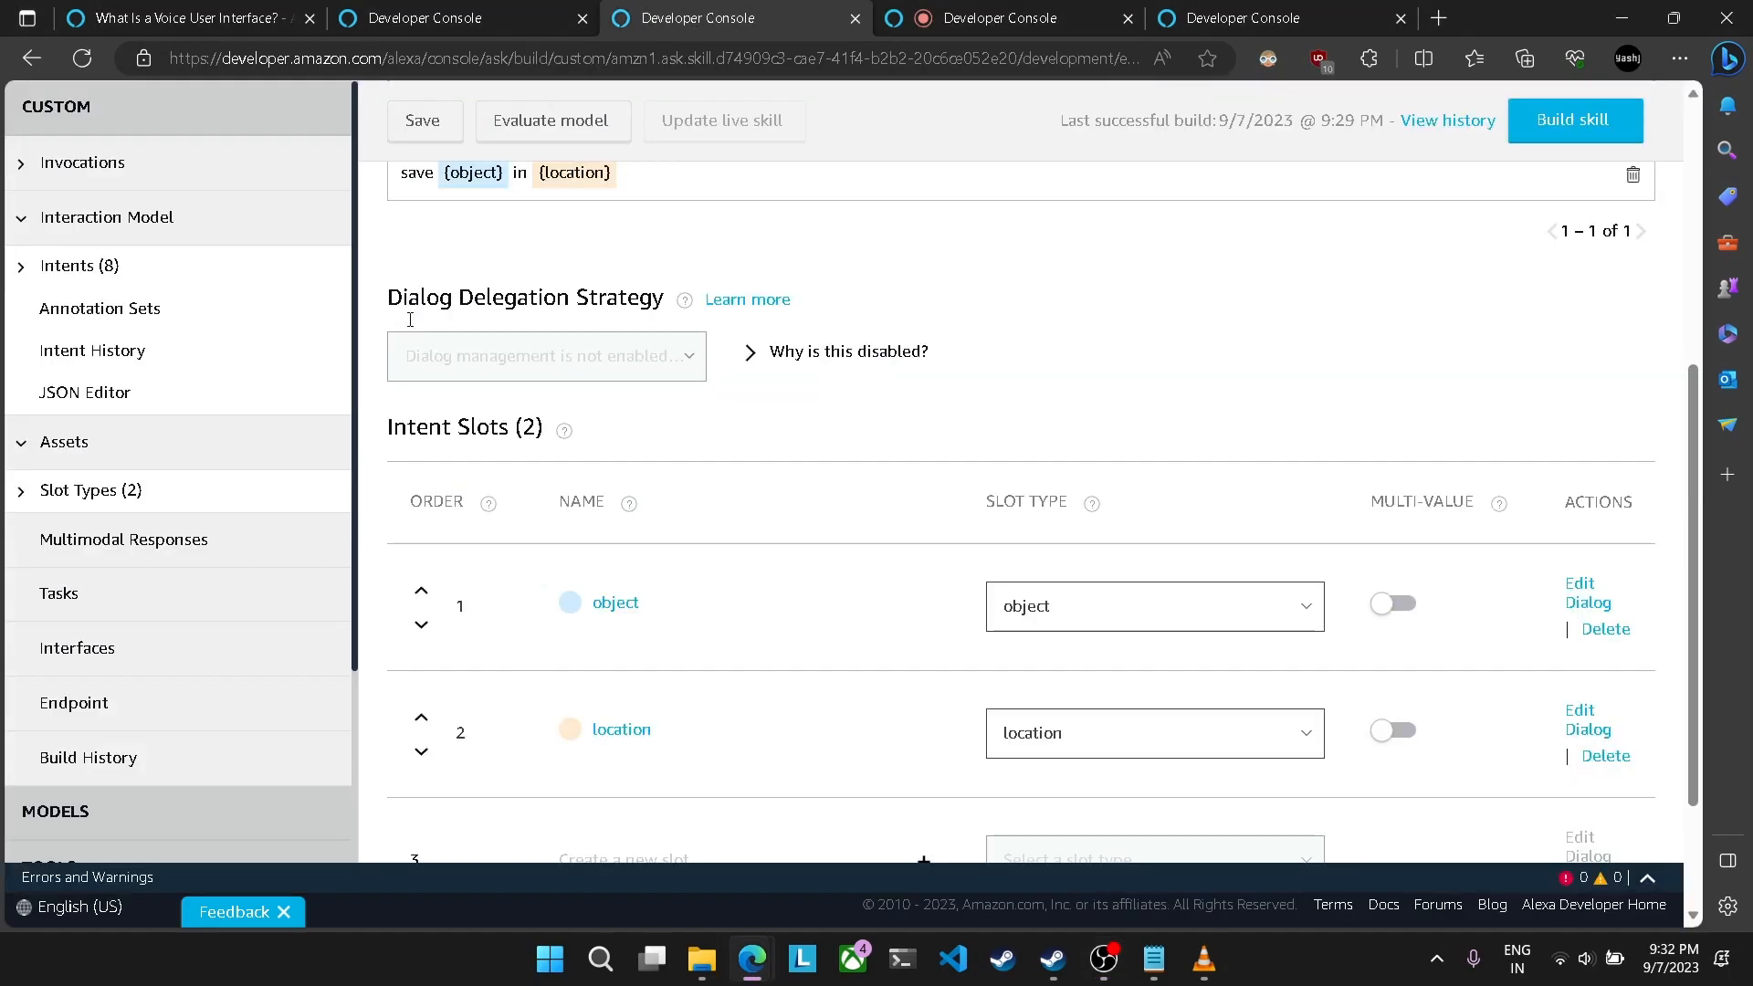
pyautogui.click(87, 267)
pyautogui.click(91, 493)
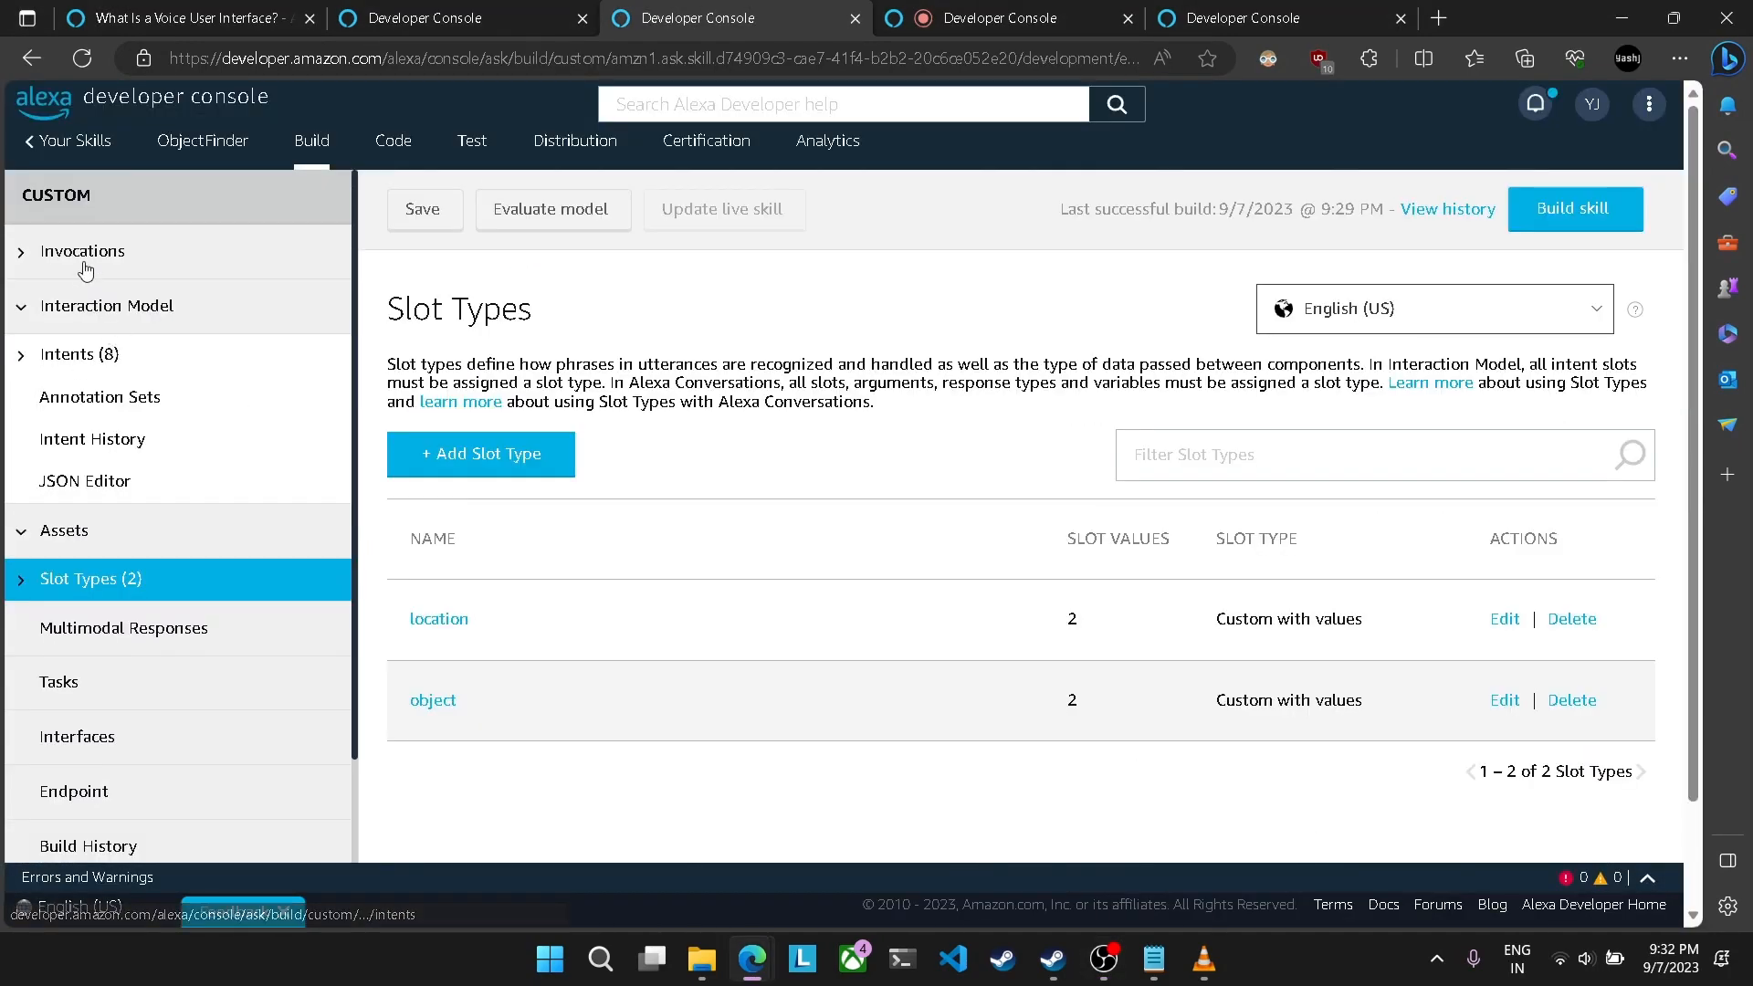
pyautogui.click(87, 251)
pyautogui.click(100, 310)
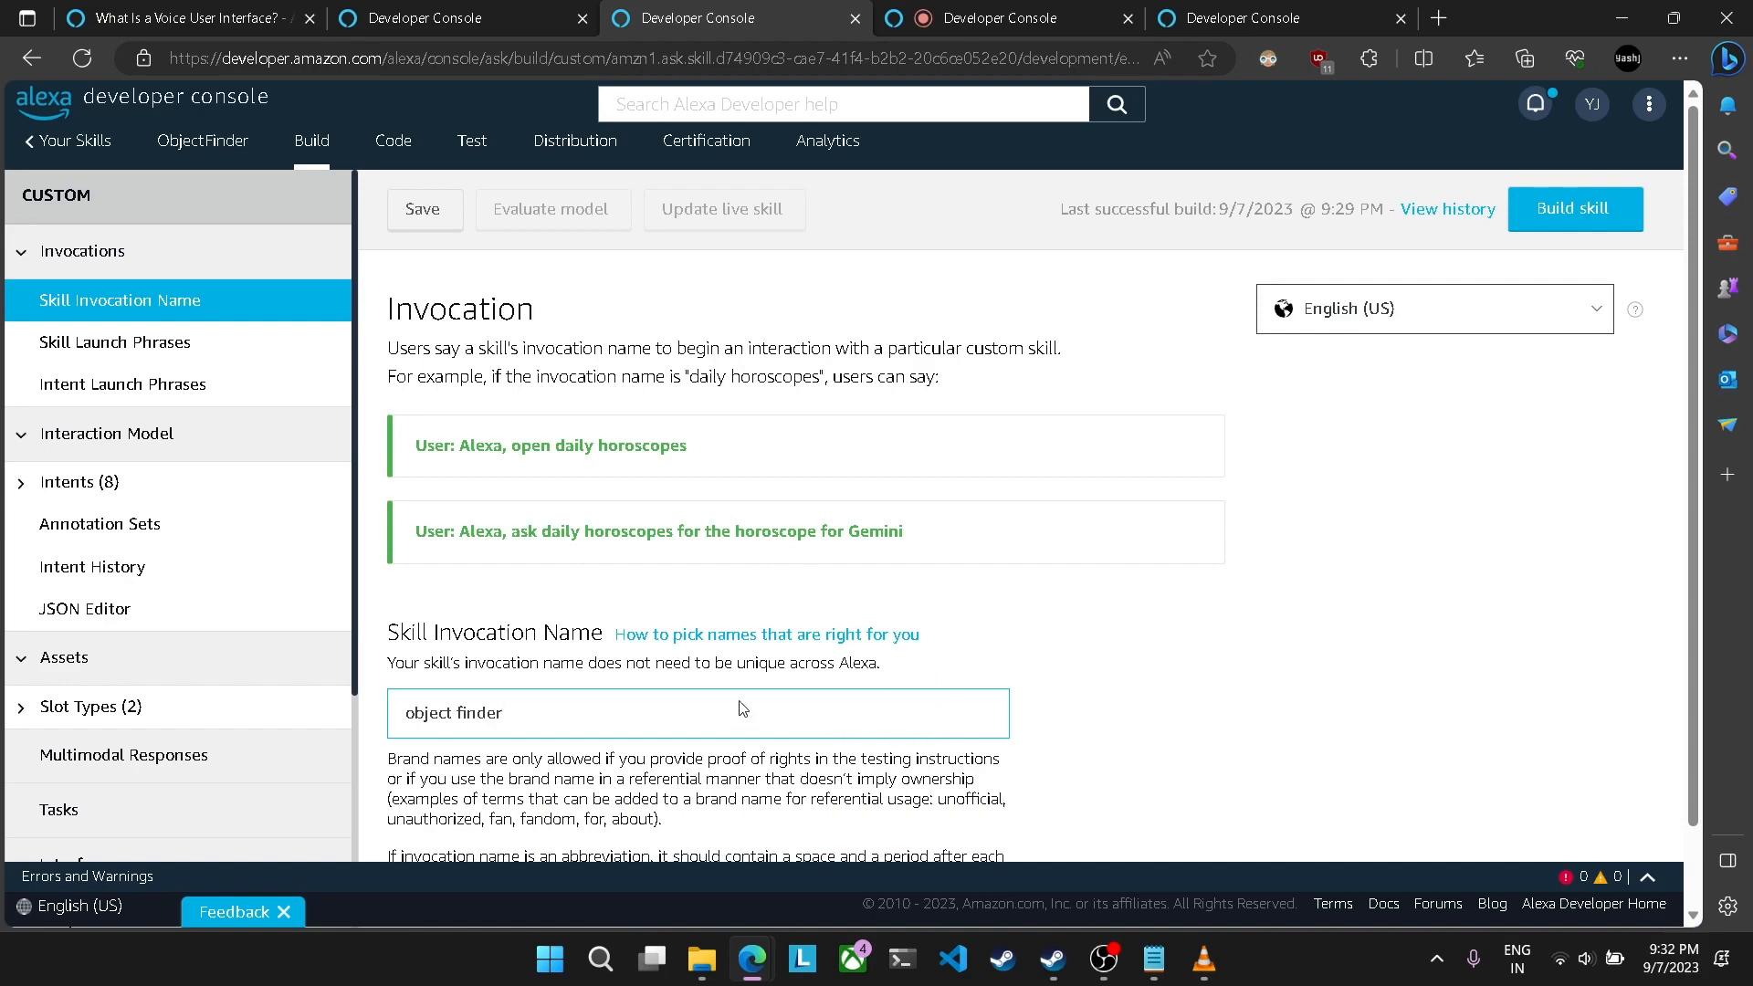
pyautogui.scroll(-1, 529, 711)
pyautogui.scroll(1, 530, 711)
# Step: Open the skill's intents list and look through it for the custom intents testSaveIntent and findIntent
pyautogui.hotkey('alt', 'Tab')
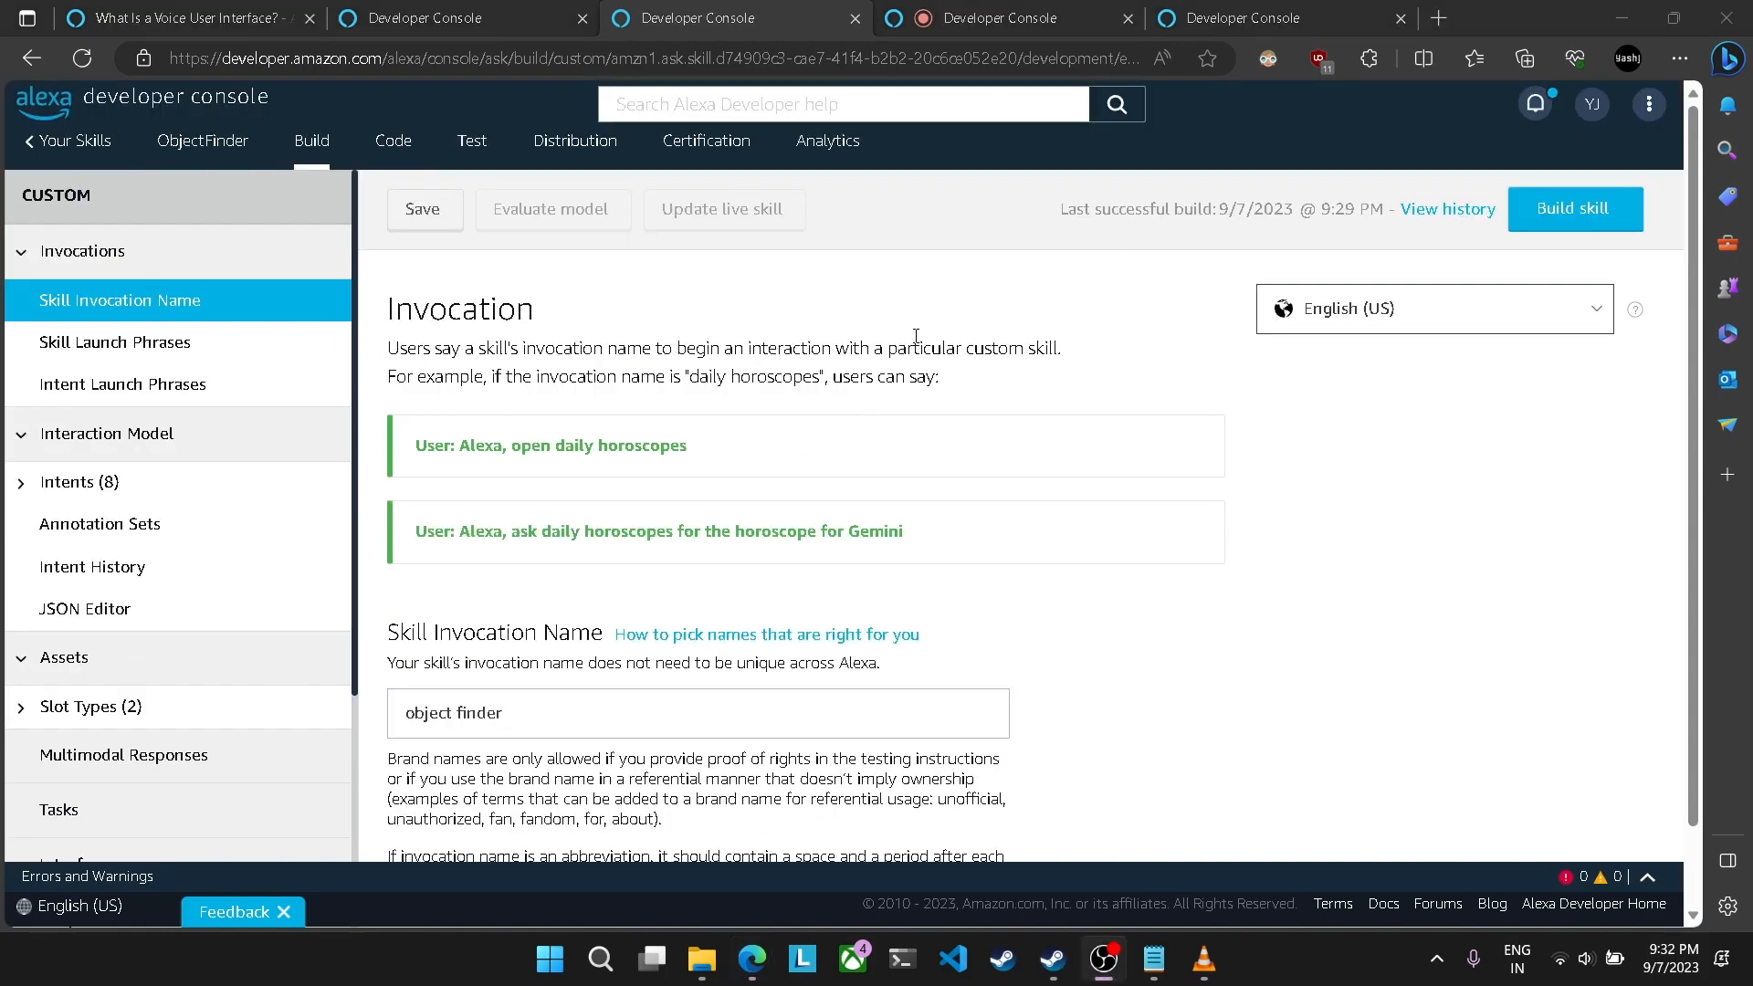
pyautogui.click(147, 485)
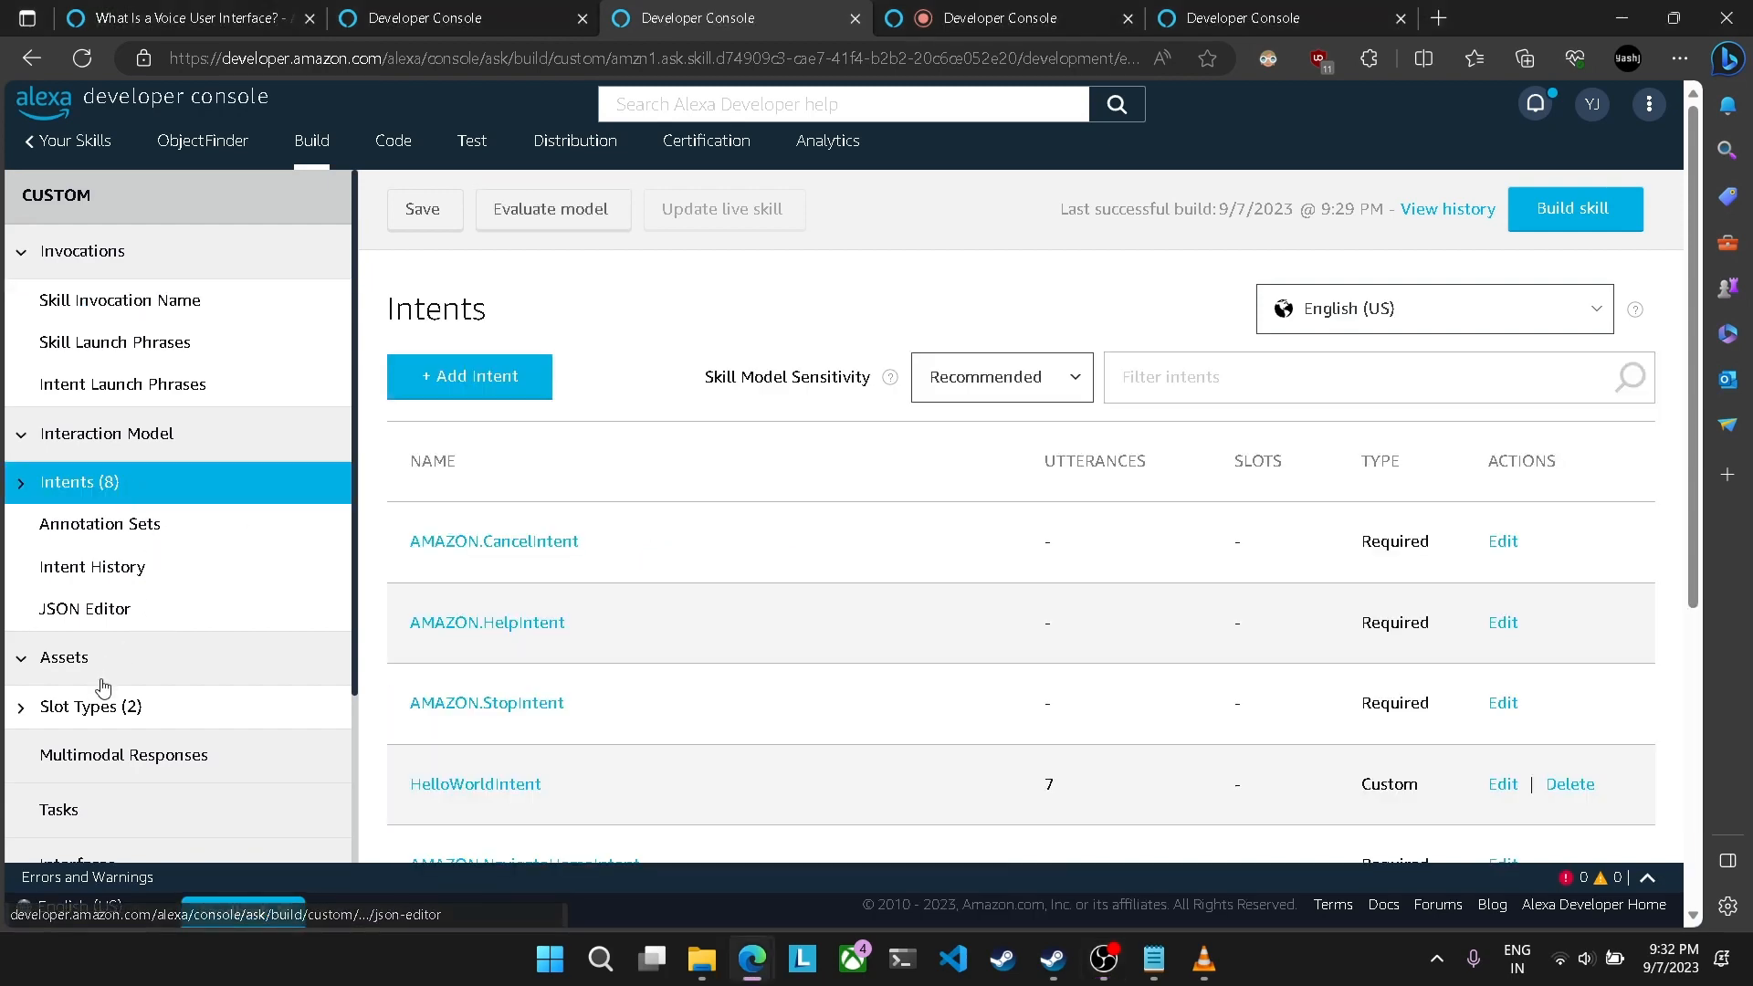
pyautogui.scroll(-5, 584, 607)
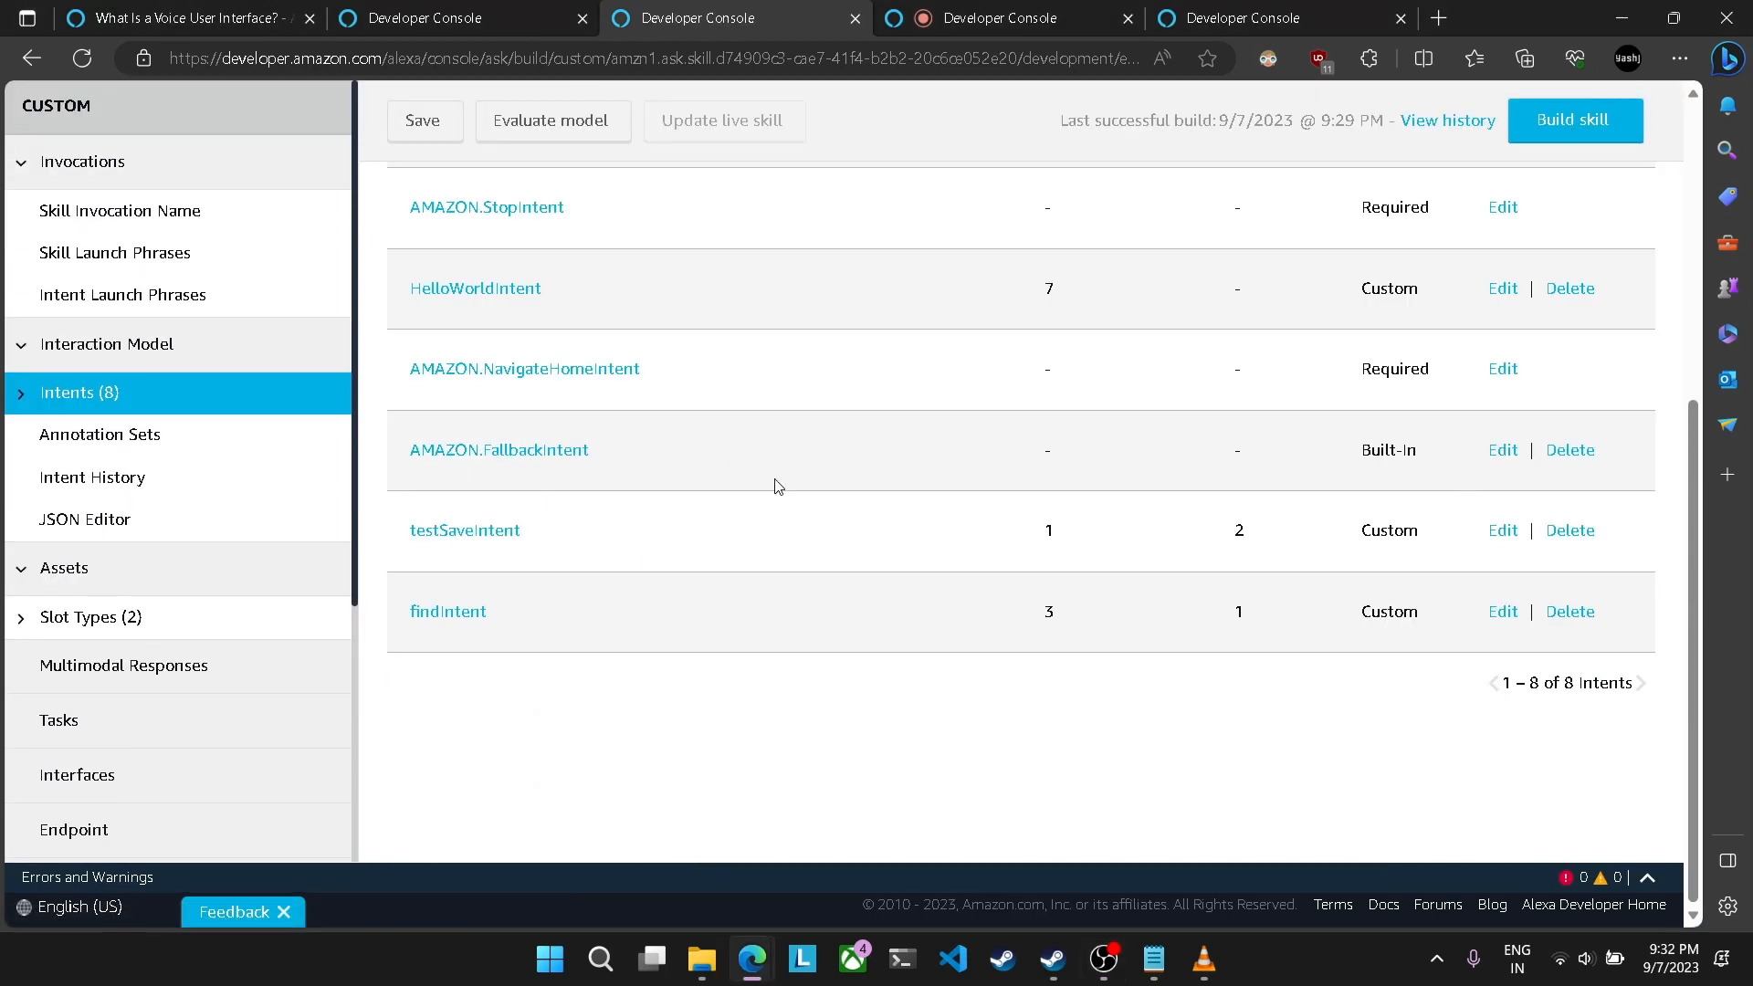